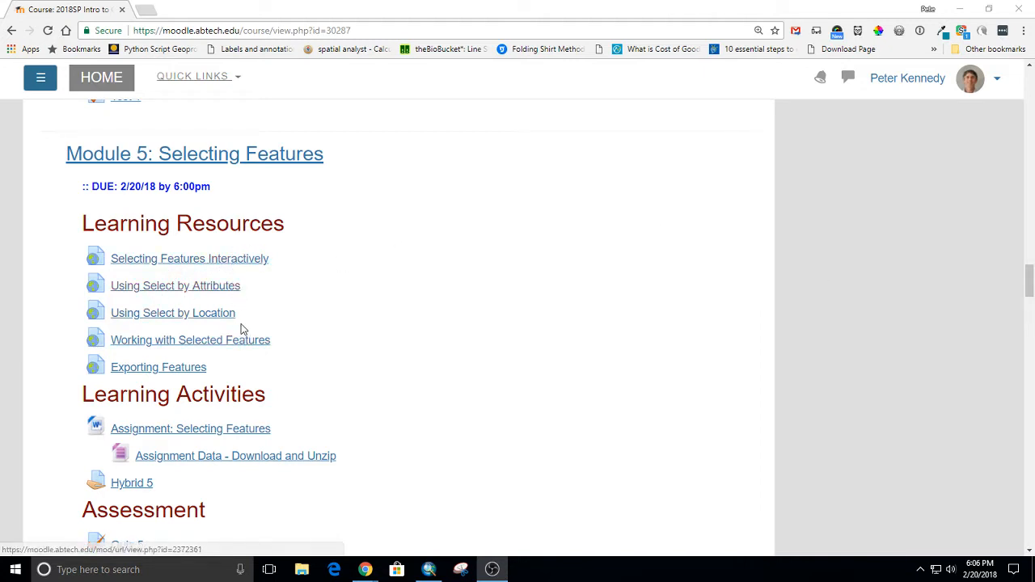
Open the Selecting Features Interactively resource and review its guidance on selection options, selection methods and selecting features.
scroll(224, 323, "up", 1)
scroll(231, 335, "down", 1)
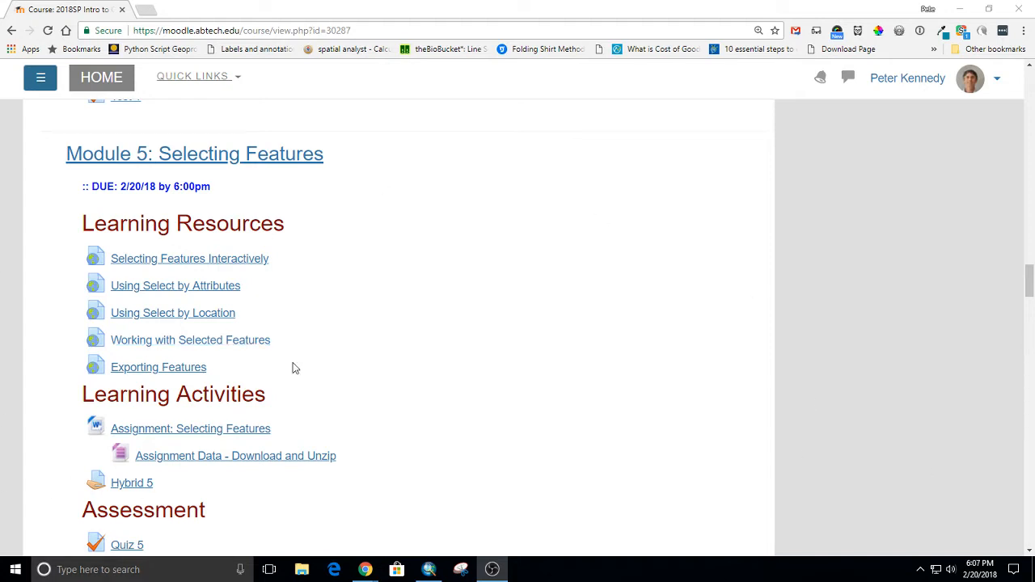
left_click(143, 260)
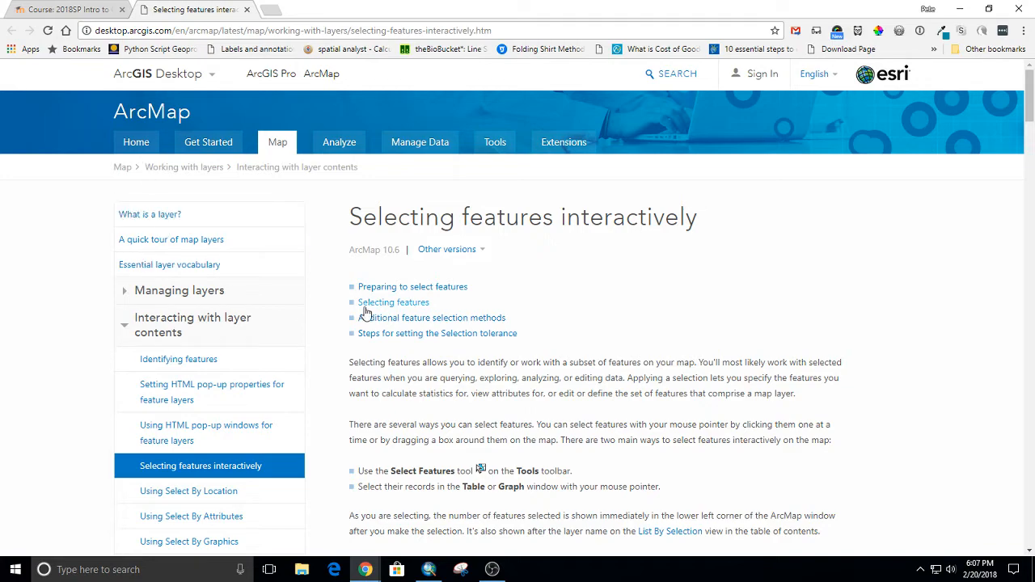
scroll(517, 388, "down", 3)
scroll(509, 414, "down", 5)
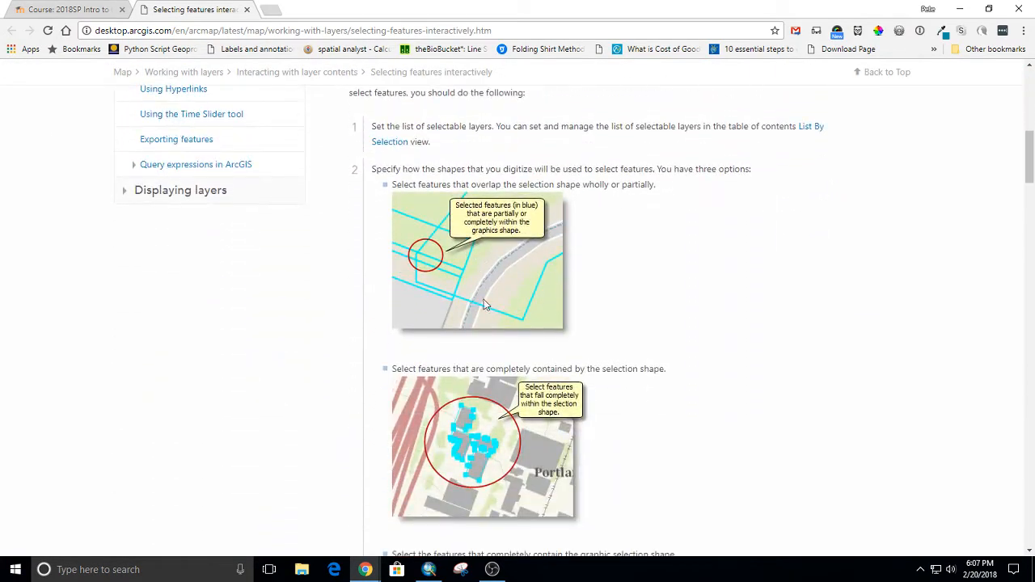
scroll(492, 368, "down", 3)
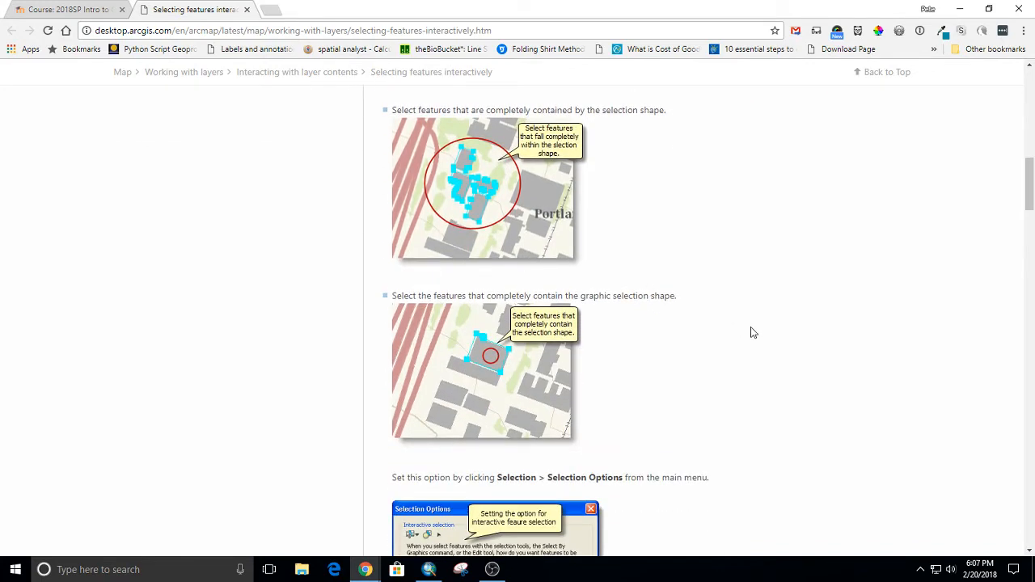
scroll(748, 328, "down", 3)
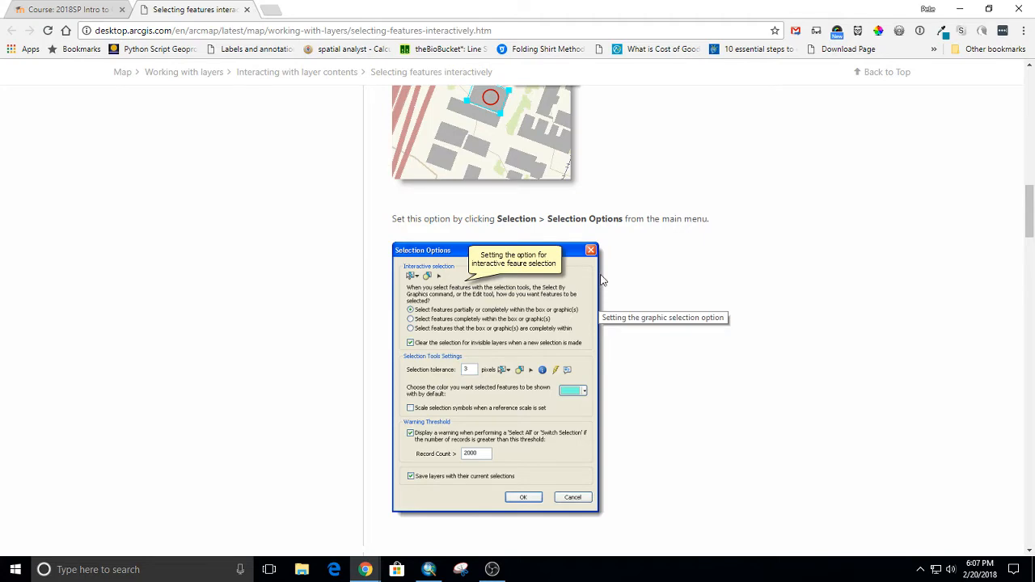
scroll(600, 280, "down", 3)
scroll(601, 280, "down", 4)
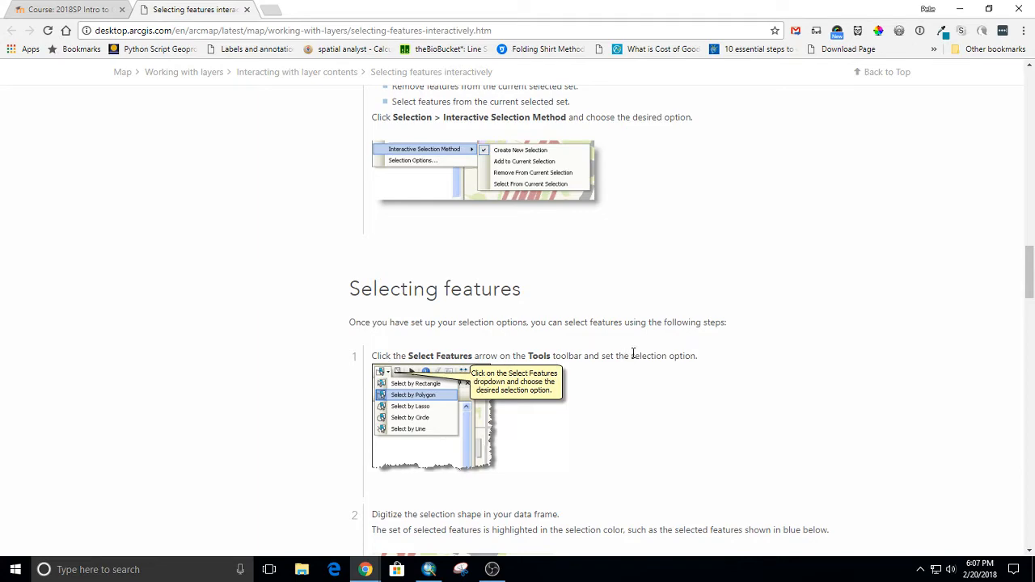
scroll(635, 335, "up", 2)
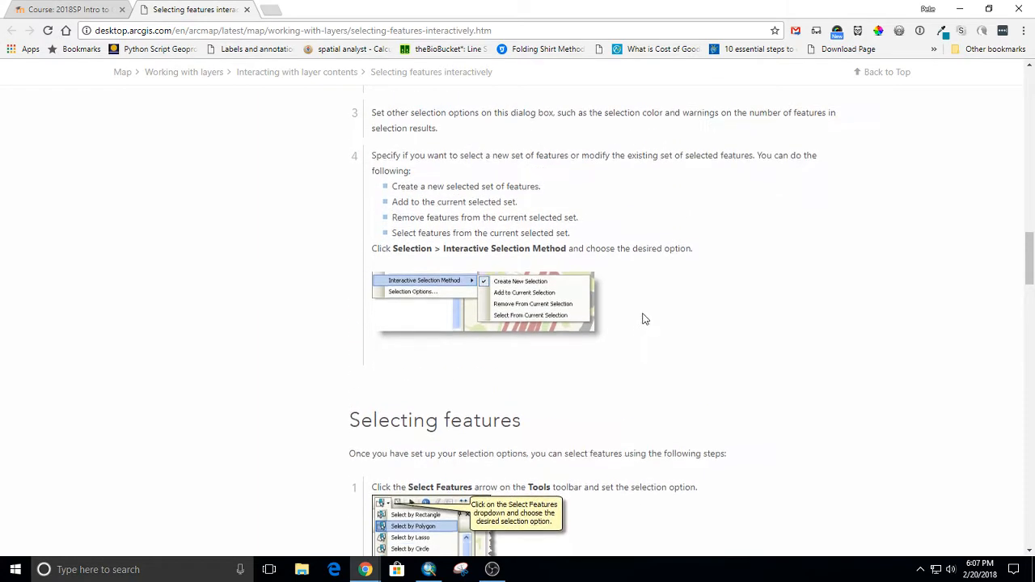
scroll(644, 319, "up", 12)
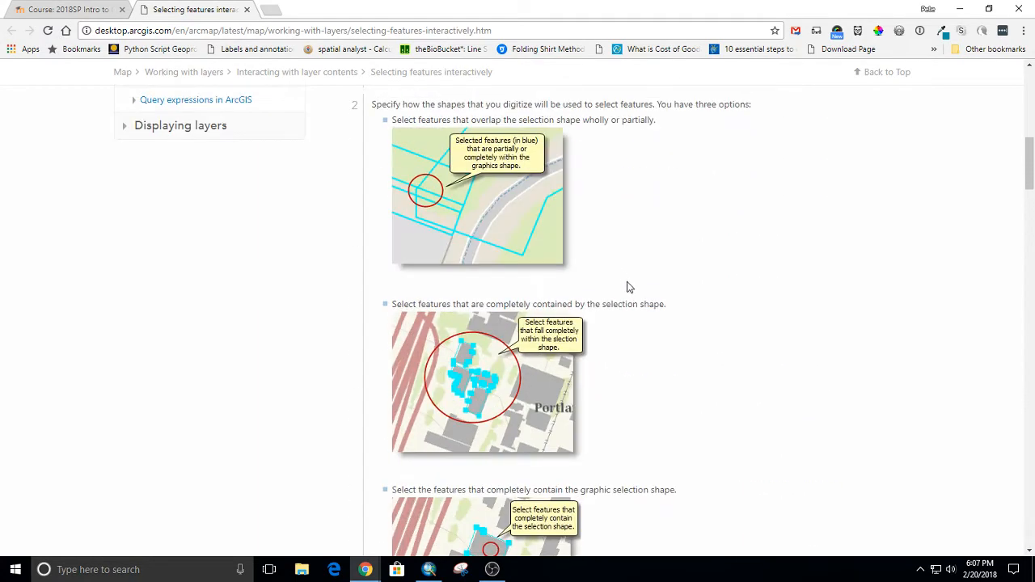
scroll(639, 285, "up", 4)
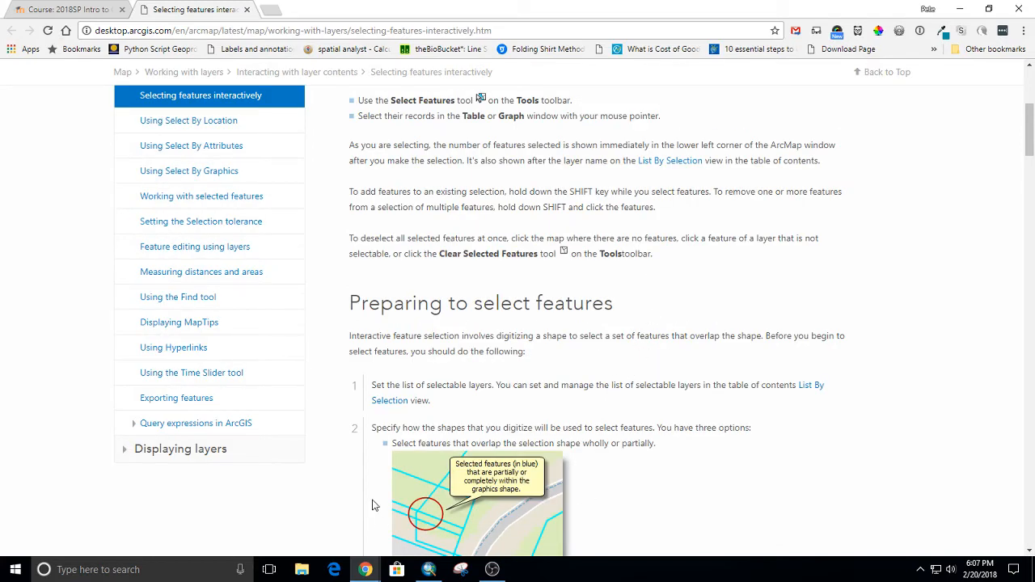
scroll(435, 445, "up", 5)
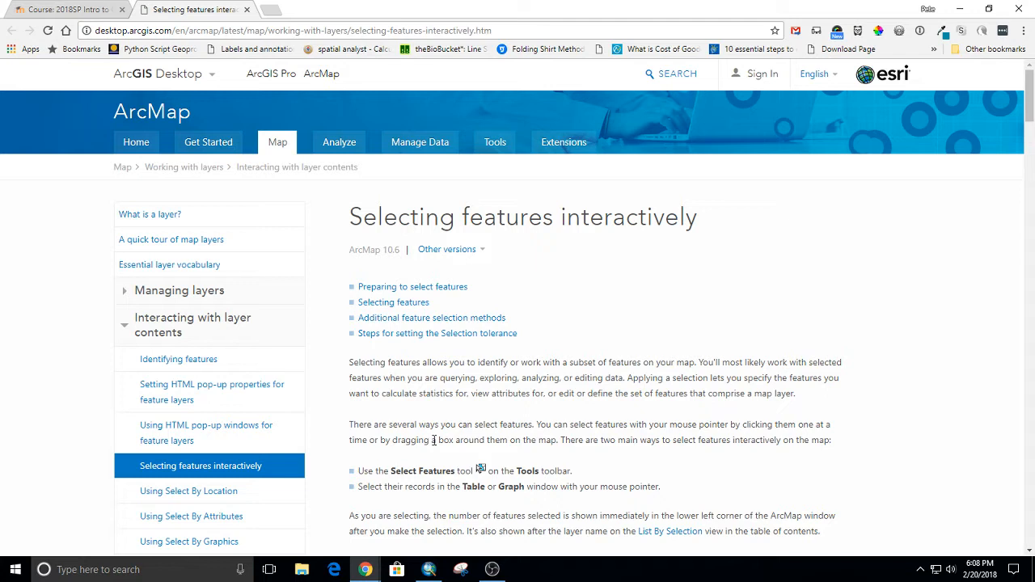
Switch to ArcMap, select North Carolina on the map with the Select Features tool, and clear the selection.
key("alt+Tab")
key("alt+Tab")
key("alt+Tab")
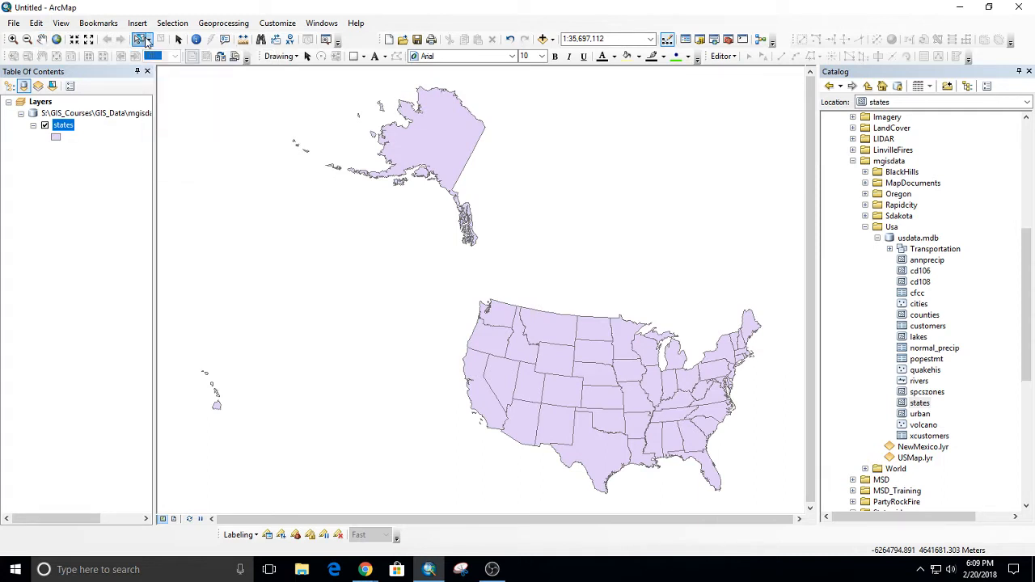
left_click(146, 39)
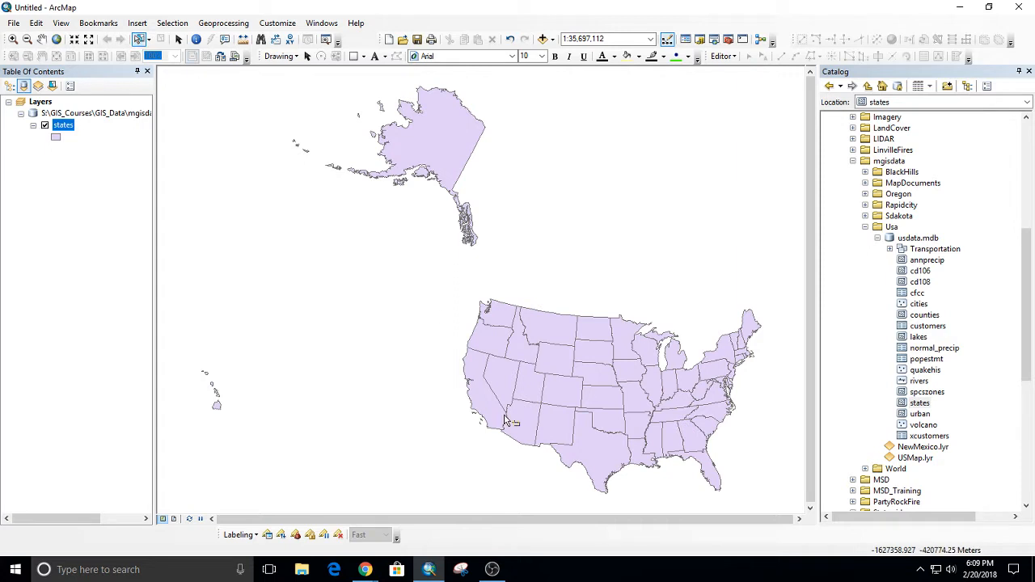
left_click(718, 413)
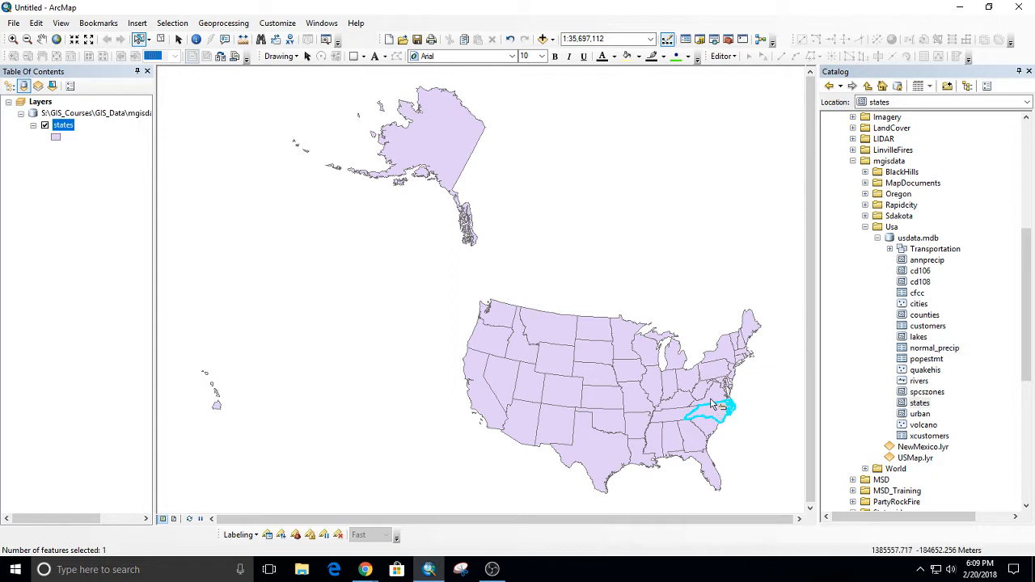
left_click(759, 391)
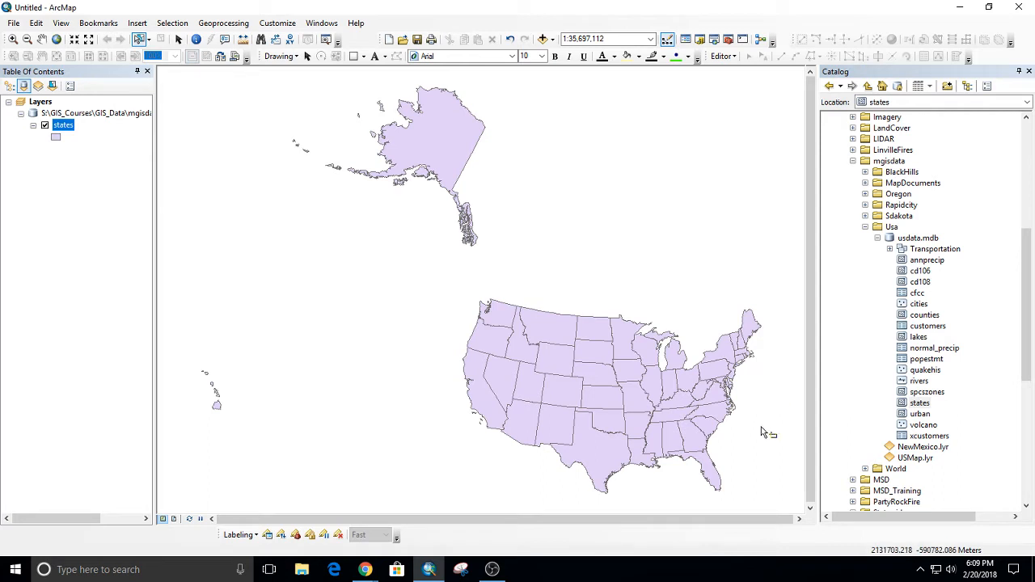
Box-select the southeastern states, and add Alabama, Mississippi, Louisiana, Arkansas and Texas to the selection.
left_click_drag(774, 393, 690, 470)
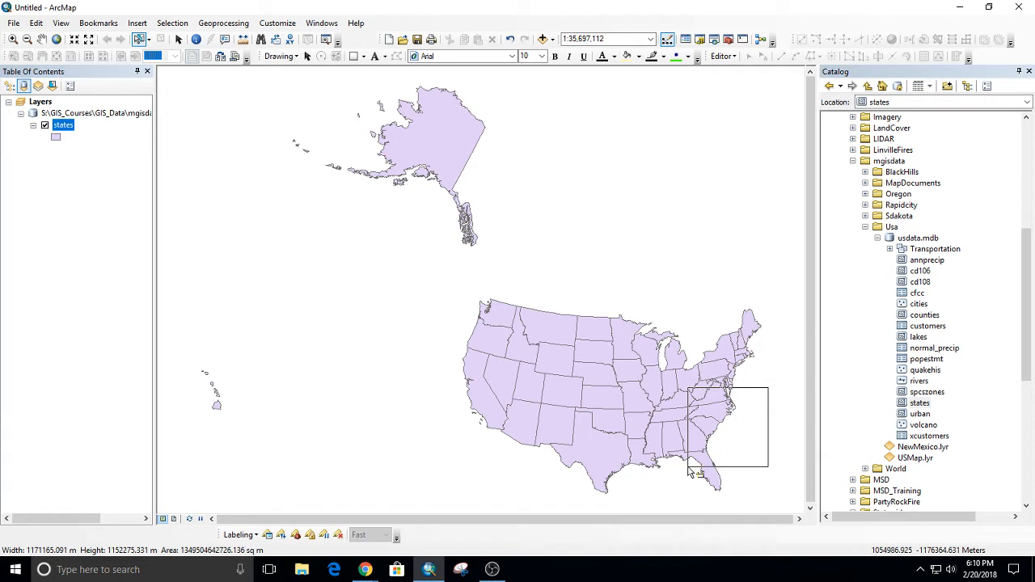
left_click_drag(689, 472, 691, 472)
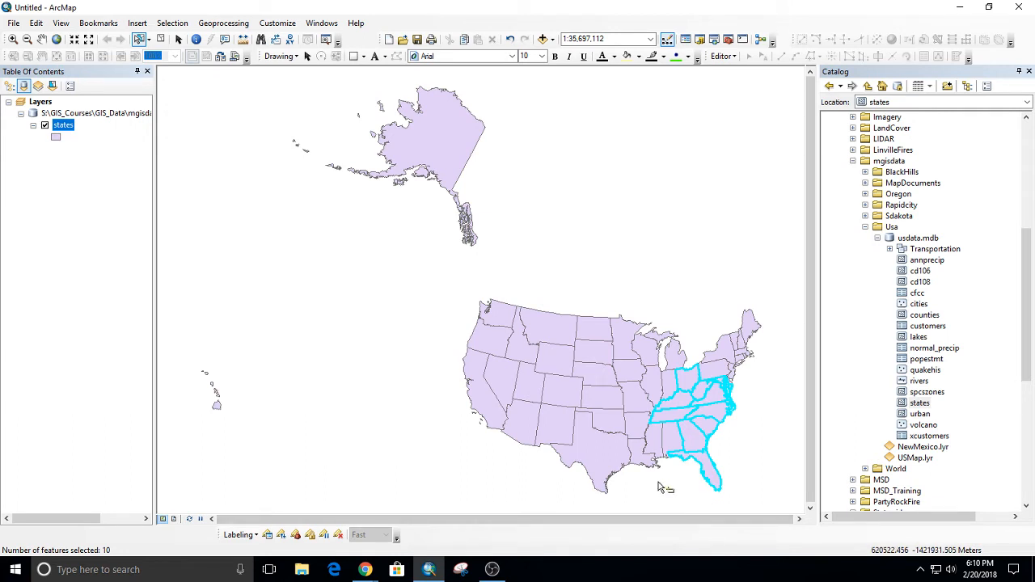
left_click(668, 436, "shift")
left_click(649, 435, "shift")
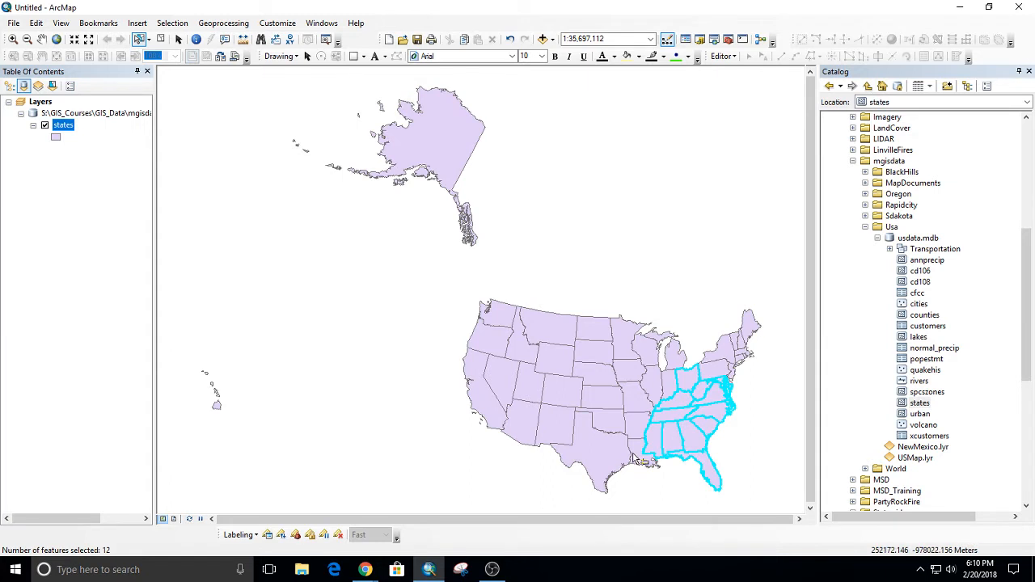
left_click(635, 458, "shift")
left_click(638, 431, "shift")
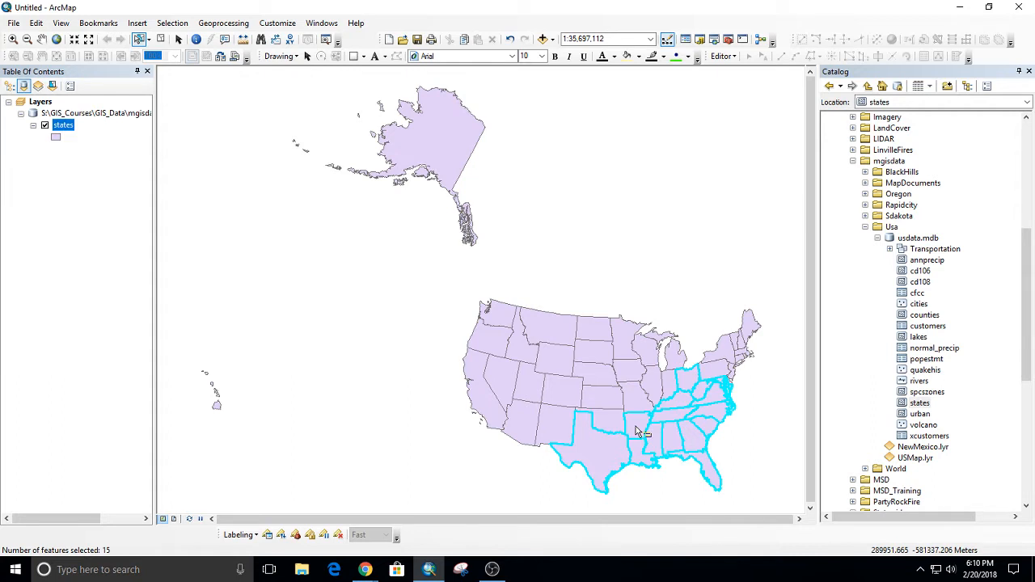
Remove Texas from the selected states, and clear the whole selection.
left_click(599, 457, "ctrl")
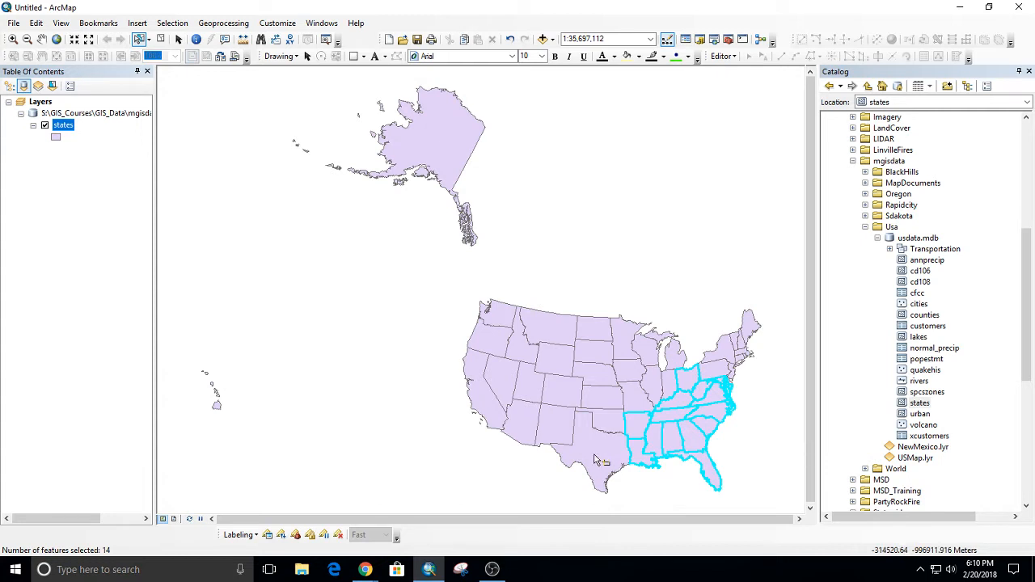
left_click(763, 425)
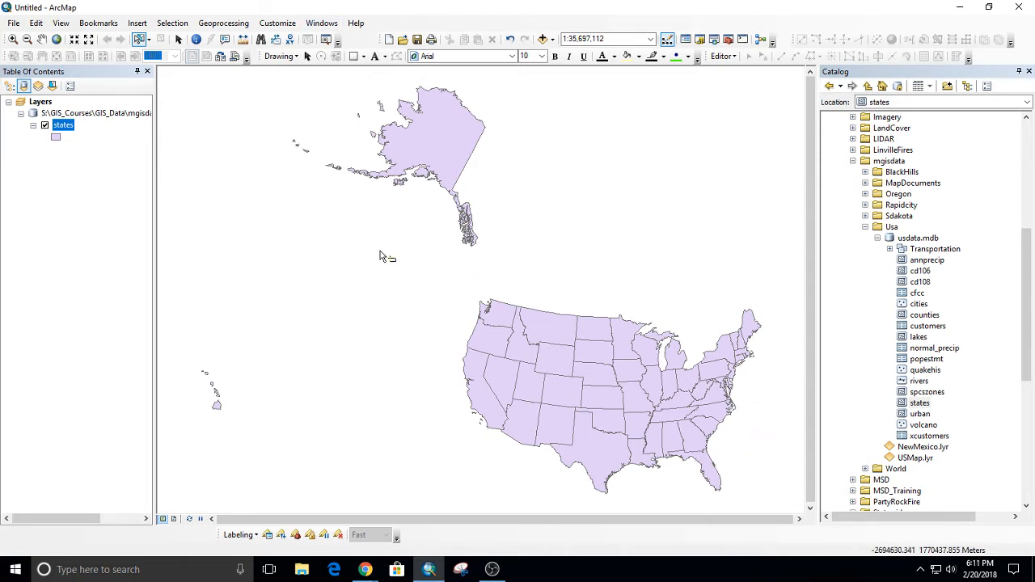
Open the attribute table of the states layer and view the statistics of the POP2000 field.
right_click(59, 126)
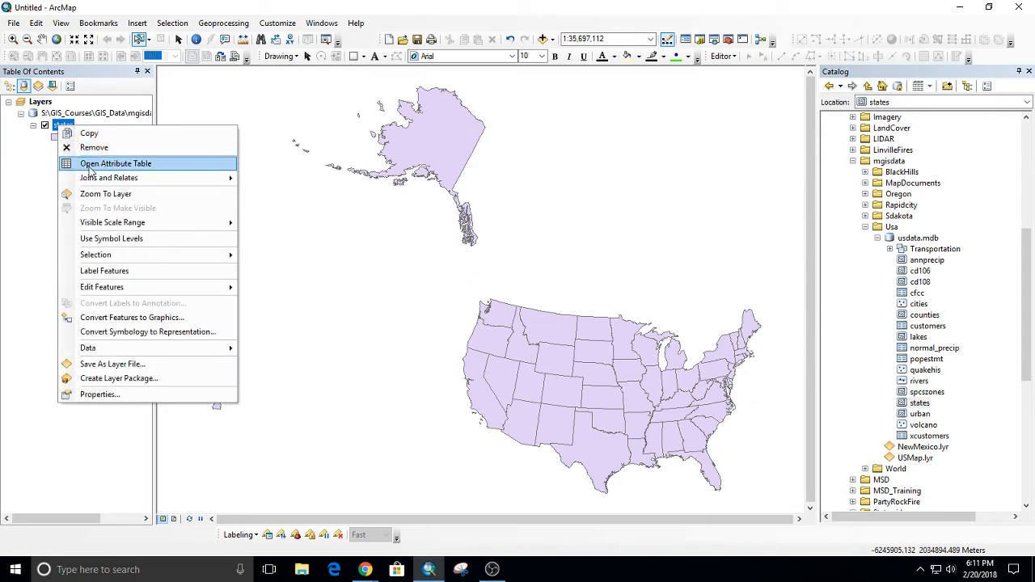
left_click(93, 165)
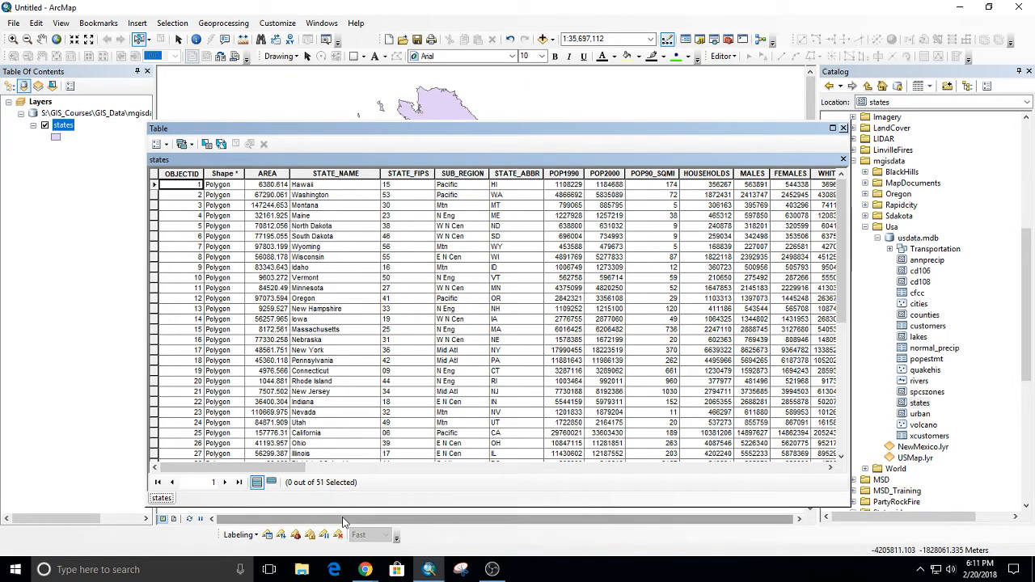
left_click_drag(295, 470, 379, 475)
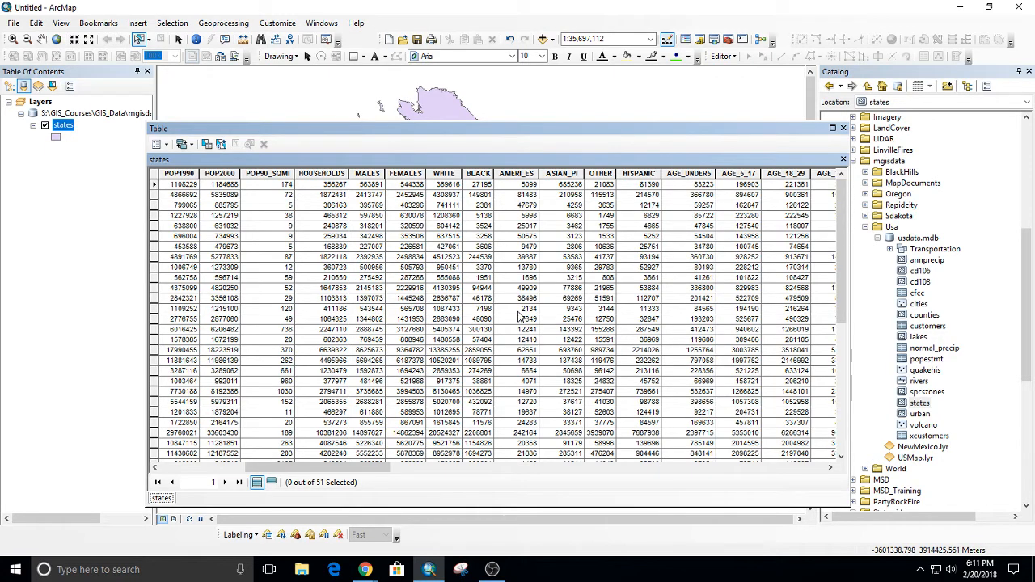
left_click(221, 174)
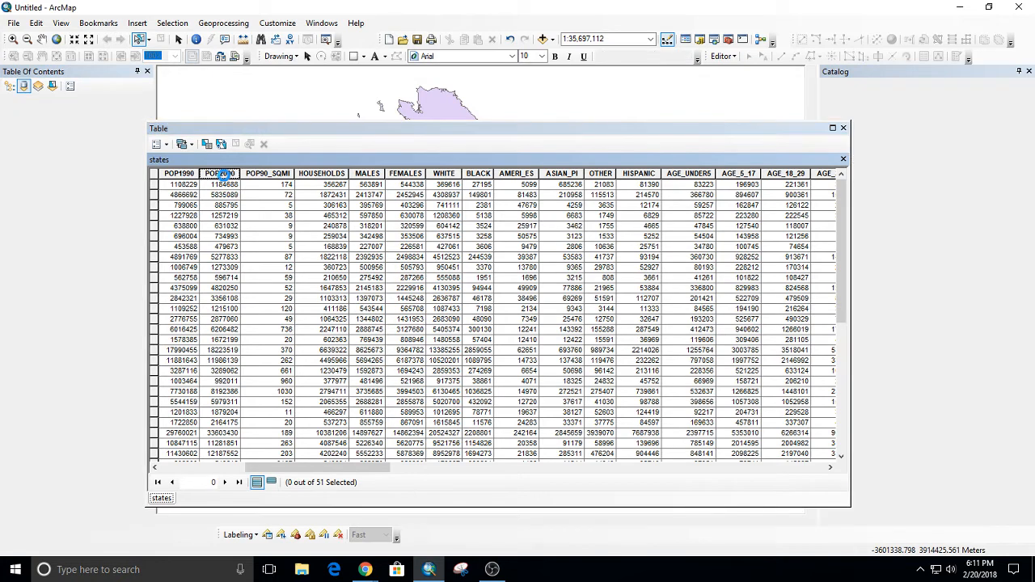
right_click(221, 174)
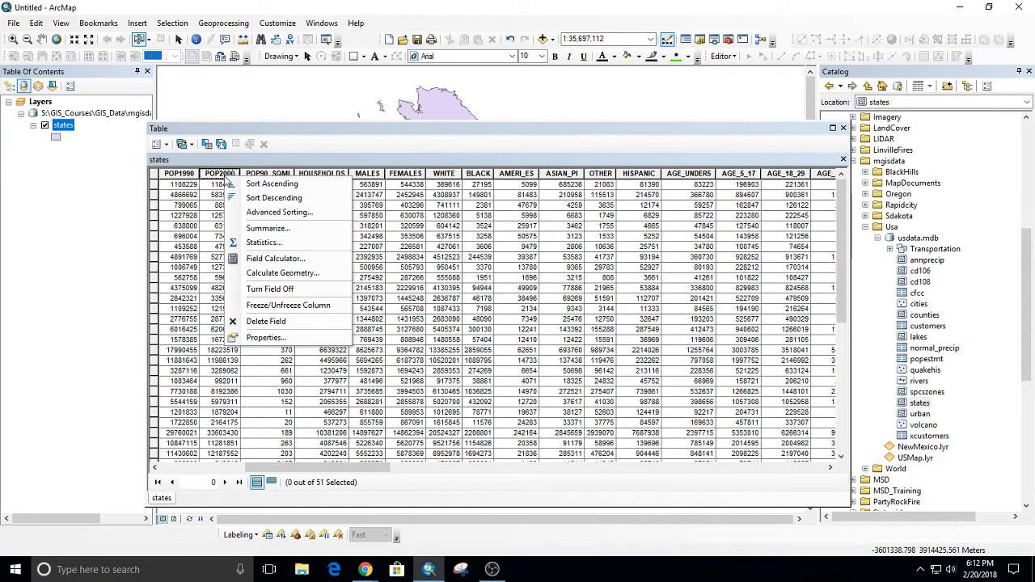
left_click(268, 243)
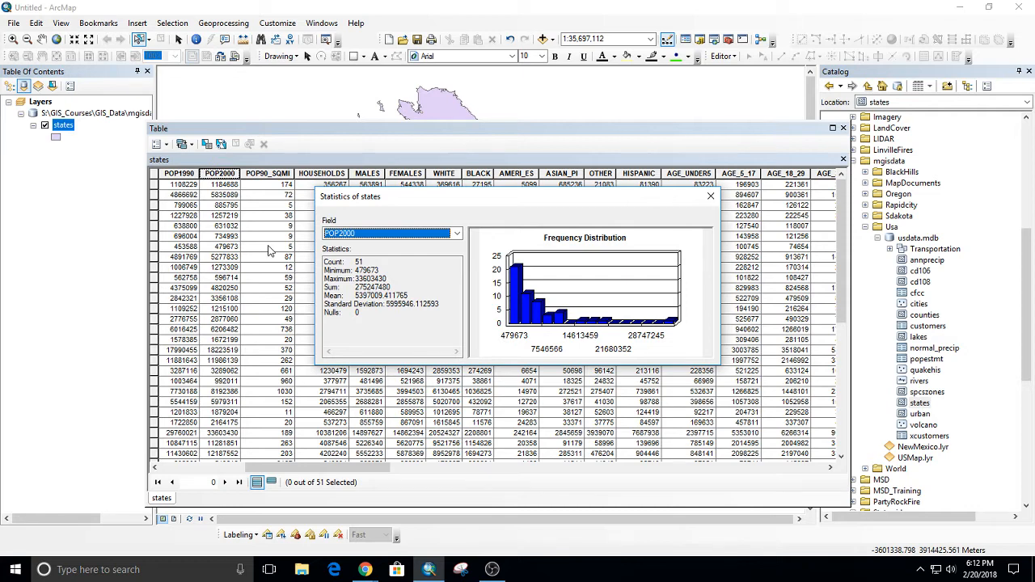
key("Escape")
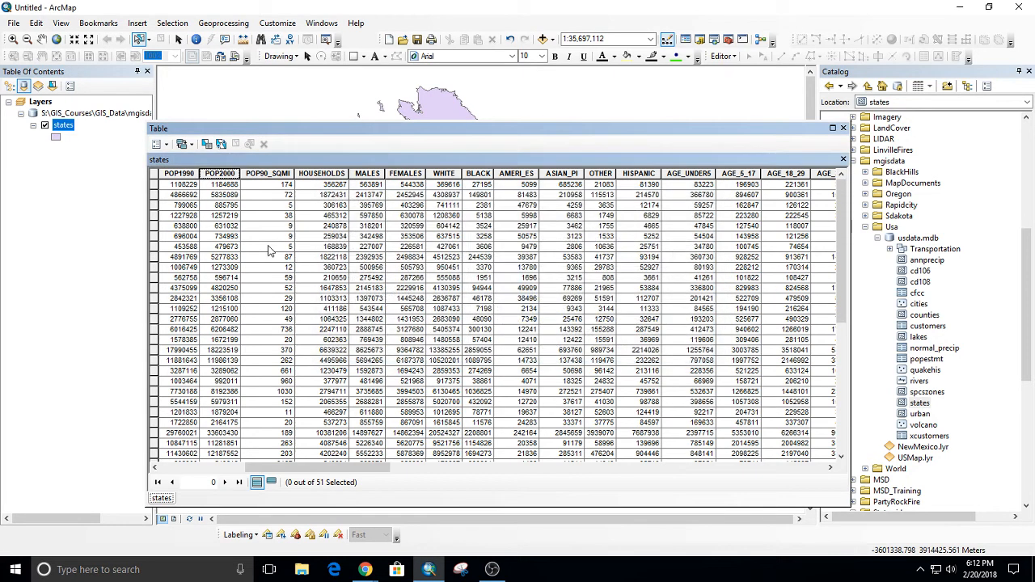
Sort the states attribute table by POP2000 in ascending order, and close the table.
right_click(271, 176)
right_click(223, 177)
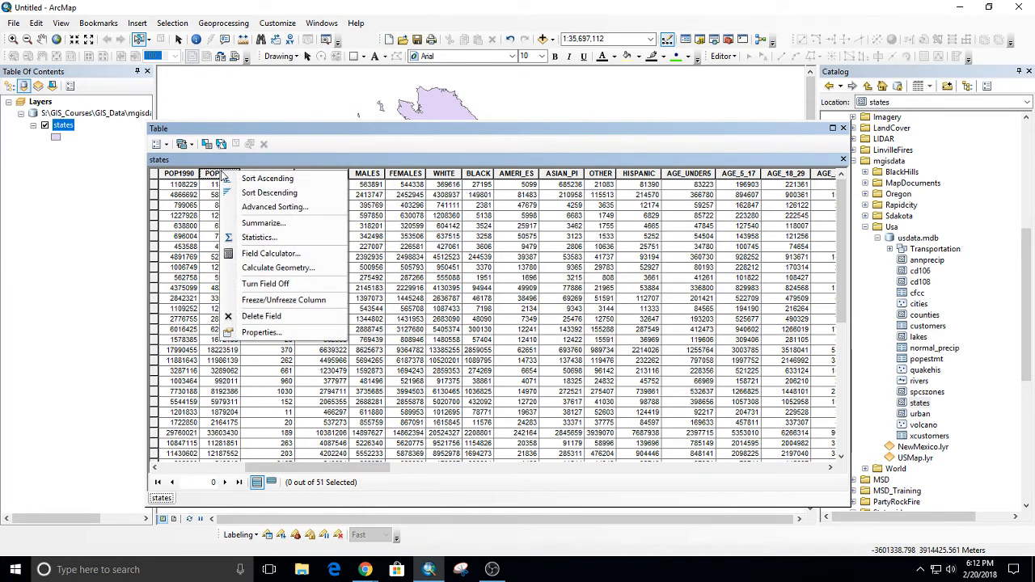
left_click(272, 178)
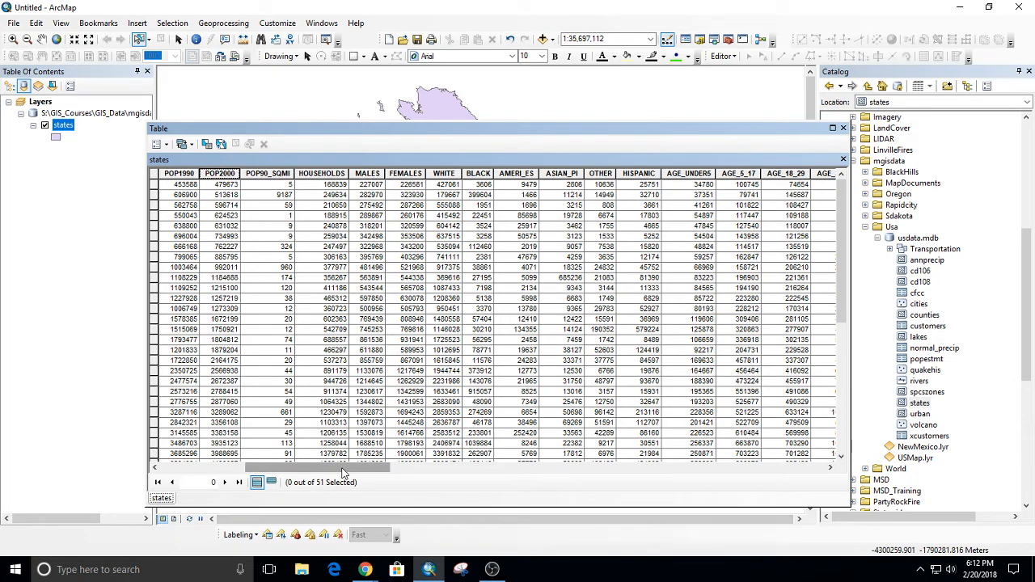
left_click_drag(342, 472, 250, 473)
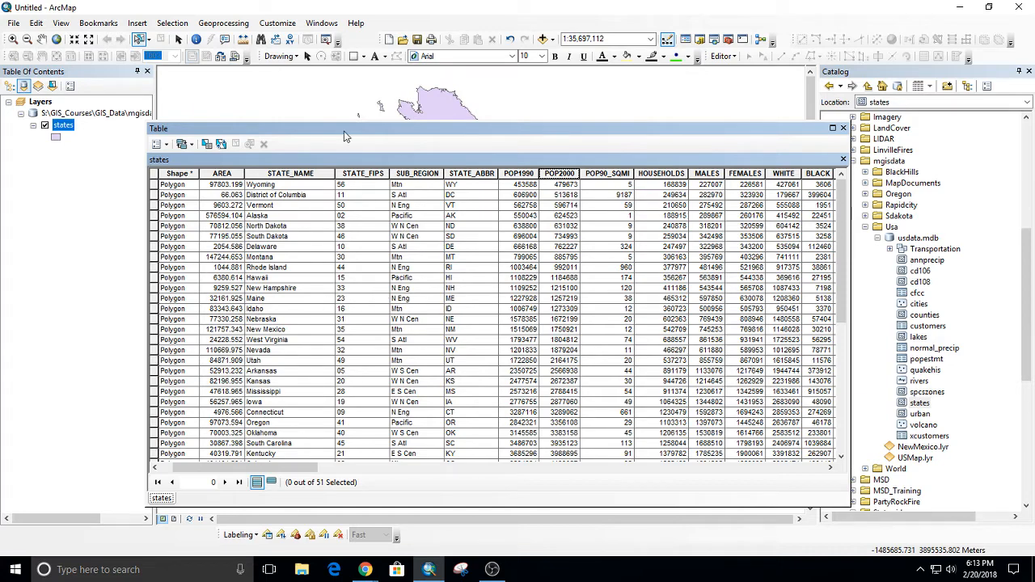
left_click_drag(359, 134, 295, 134)
left_click(778, 127)
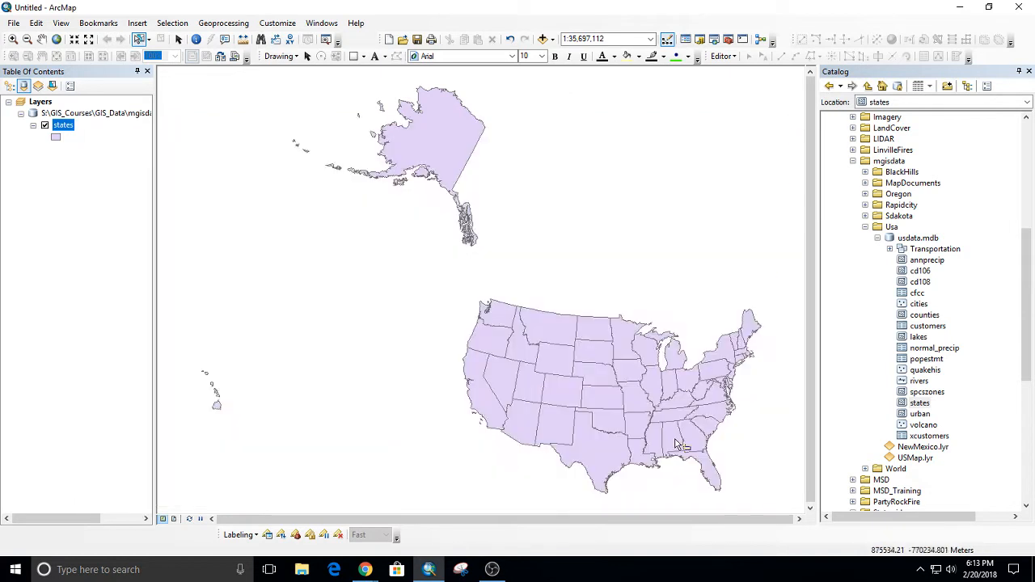
Box-select North Carolina, South Carolina and Georgia on the map, and reopen the states attribute table to examine their highlighted records.
left_click_drag(749, 407, 707, 443)
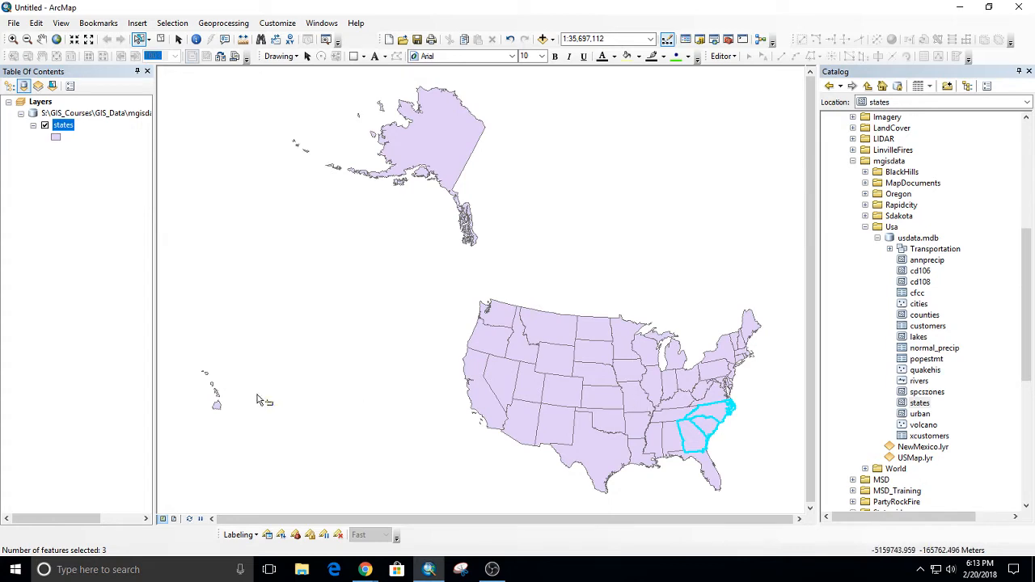
right_click(67, 126)
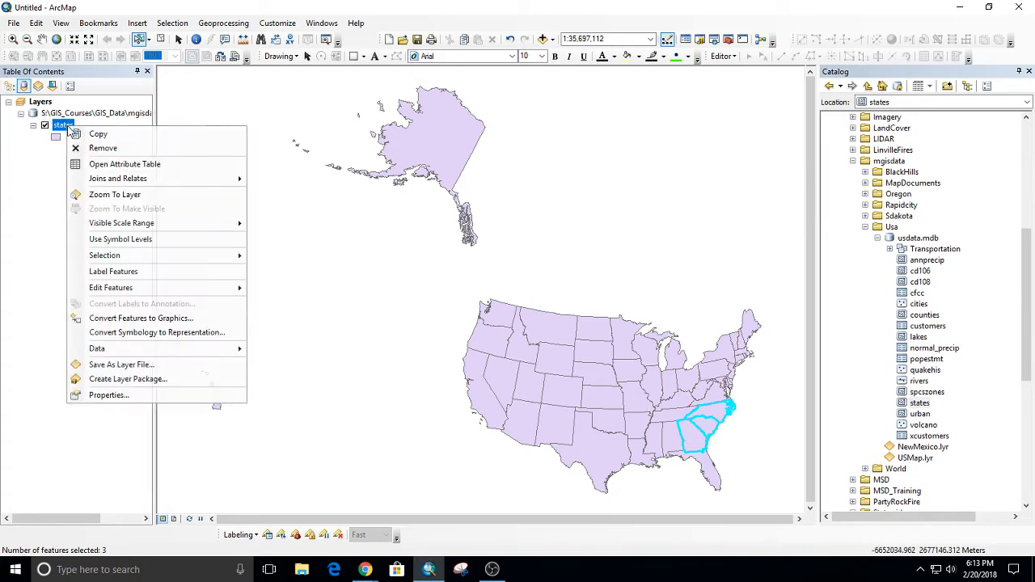
left_click(95, 161)
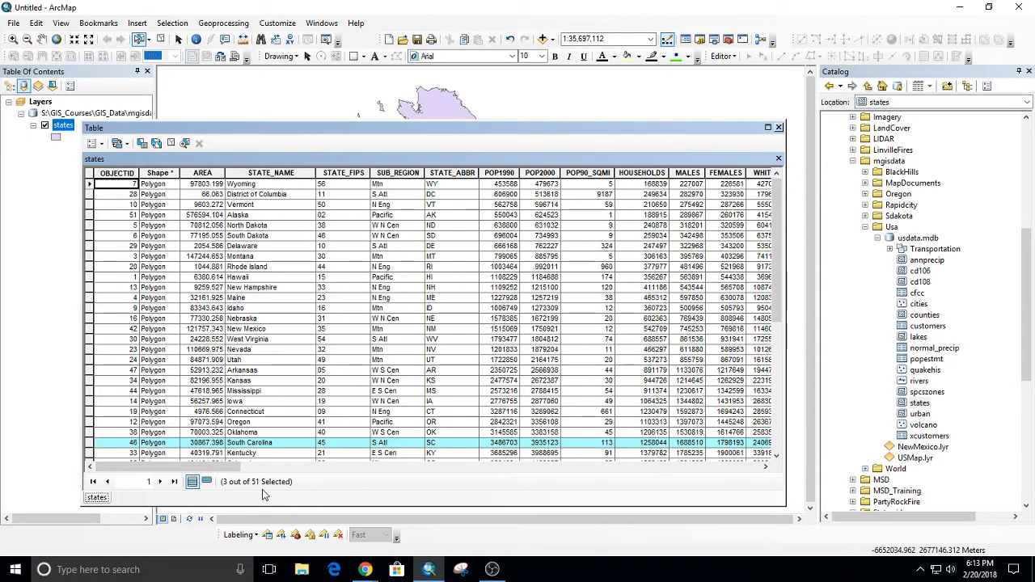
scroll(274, 315, "down", 7)
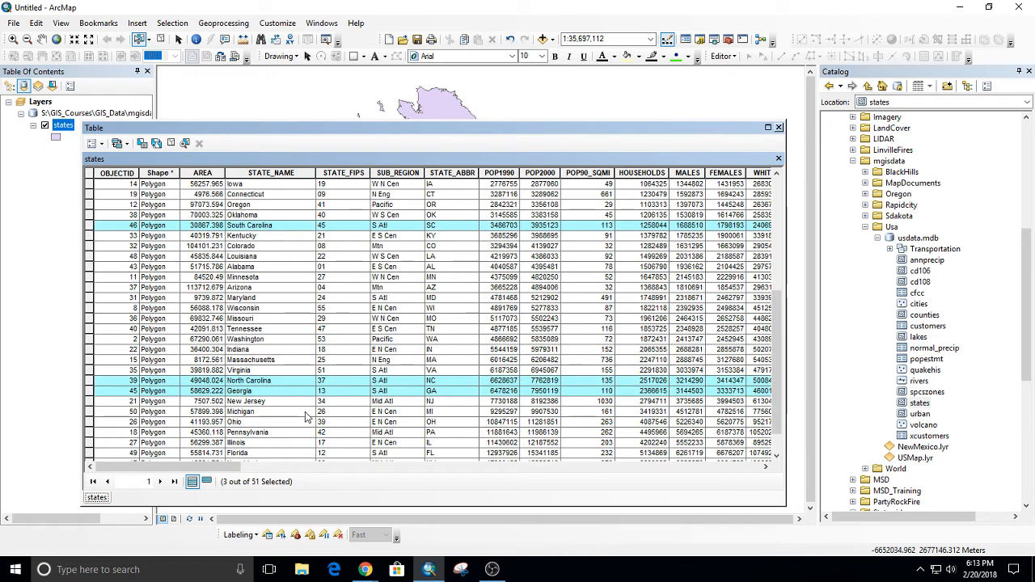
Look through the states attribute table, and show only its selected records.
scroll(360, 368, "down", 1)
scroll(346, 352, "up", 4)
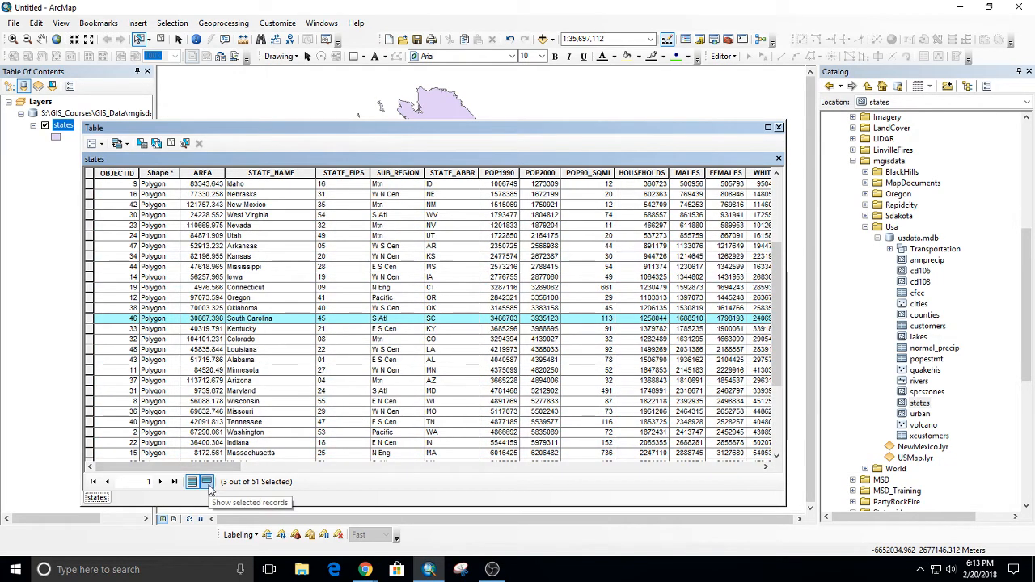
left_click(207, 482)
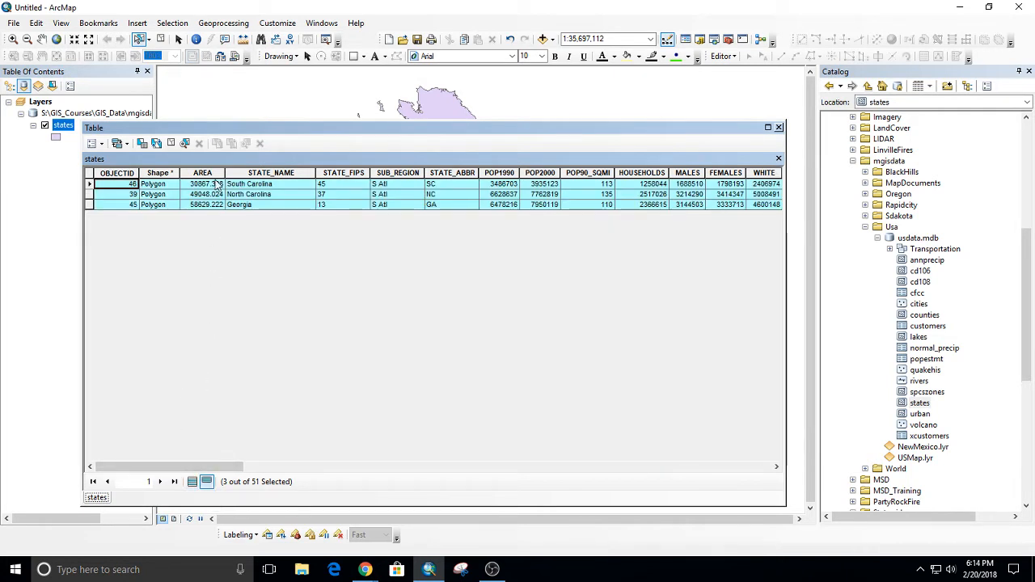
View the POP2000 statistics of the selected states, highlighting the count and the sum, and close the statistics and the table.
right_click(548, 173)
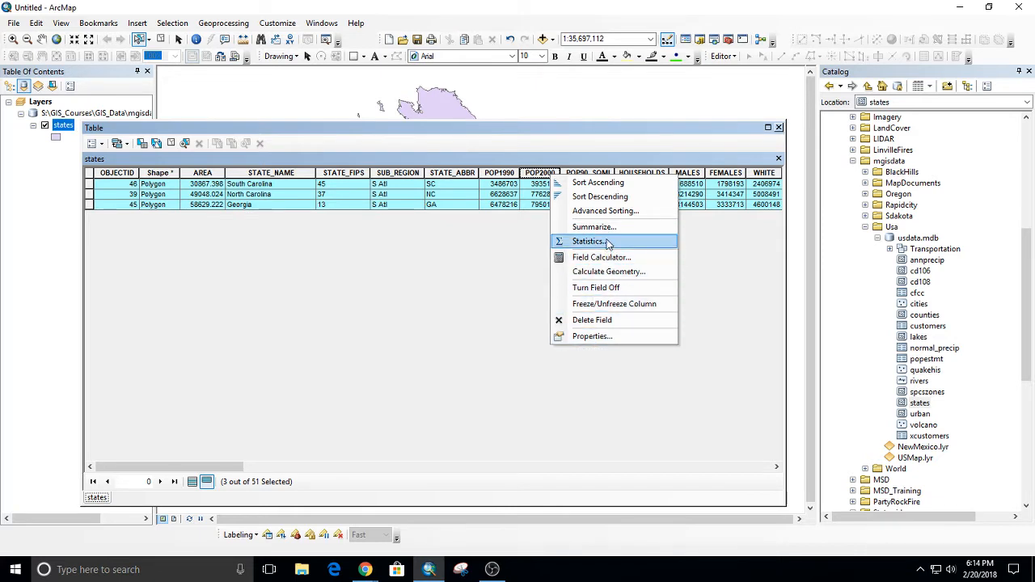
left_click(608, 242)
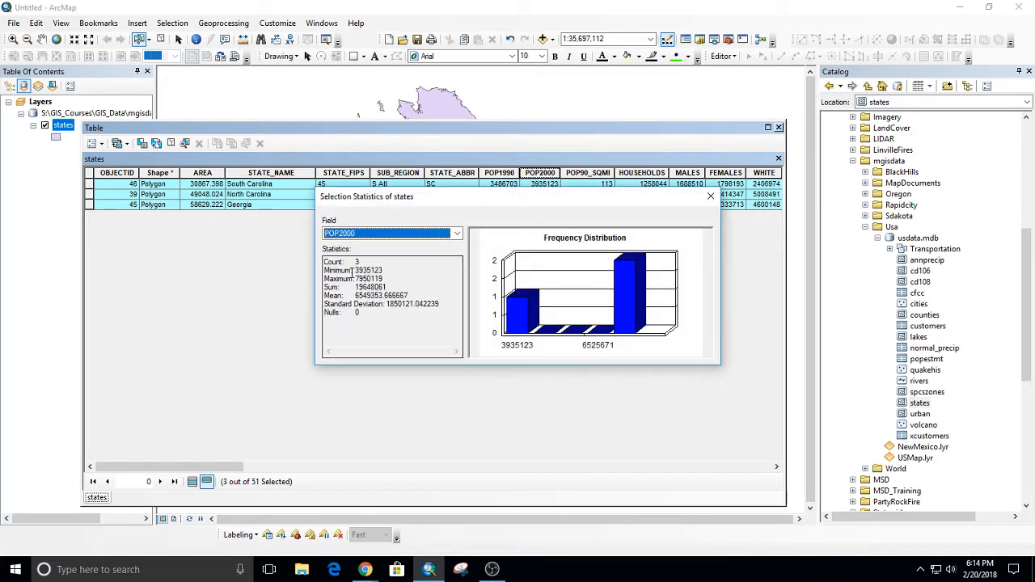
left_click_drag(358, 262, 293, 261)
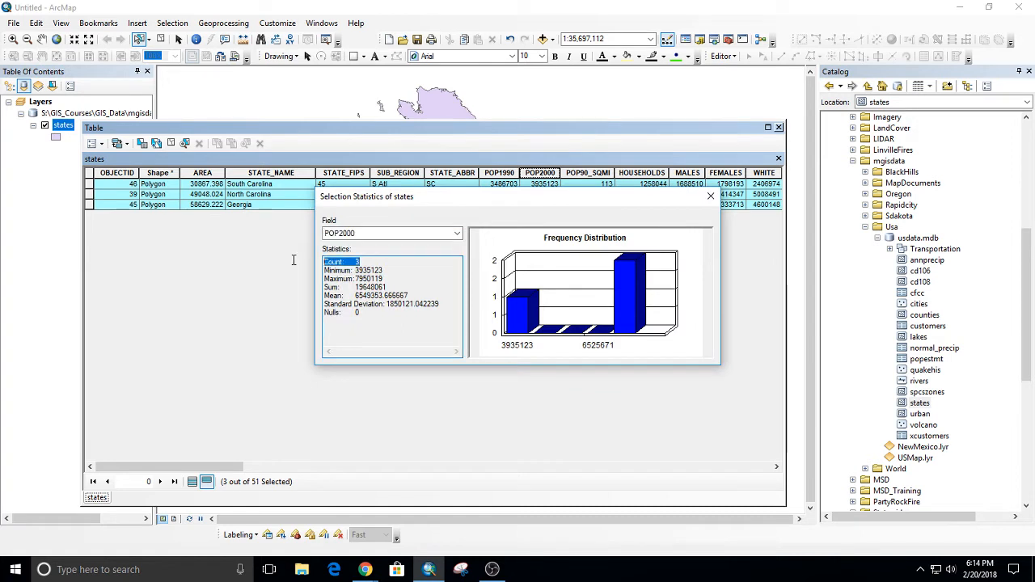
left_click(389, 266)
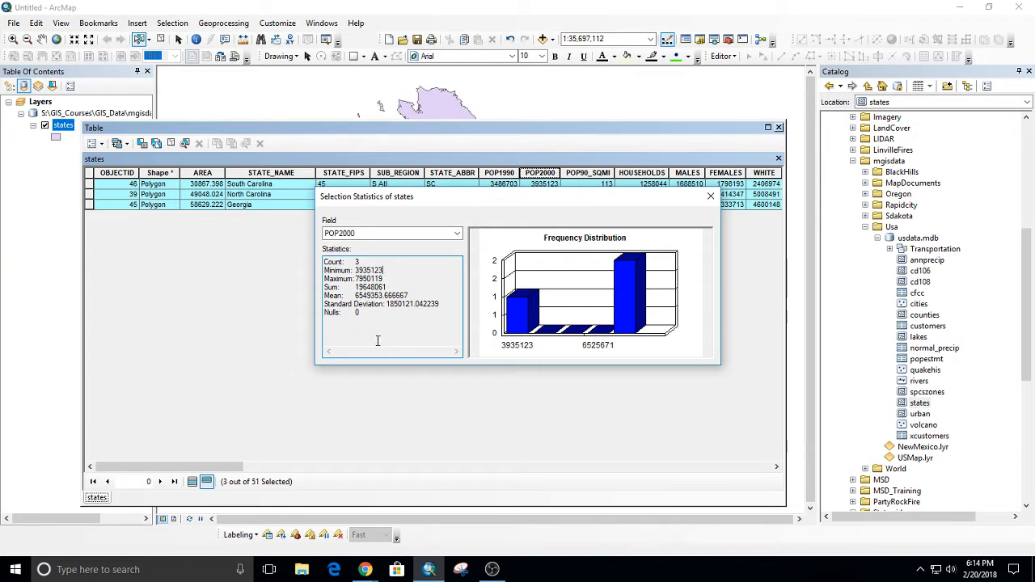
left_click_drag(394, 287, 352, 287)
left_click(709, 197)
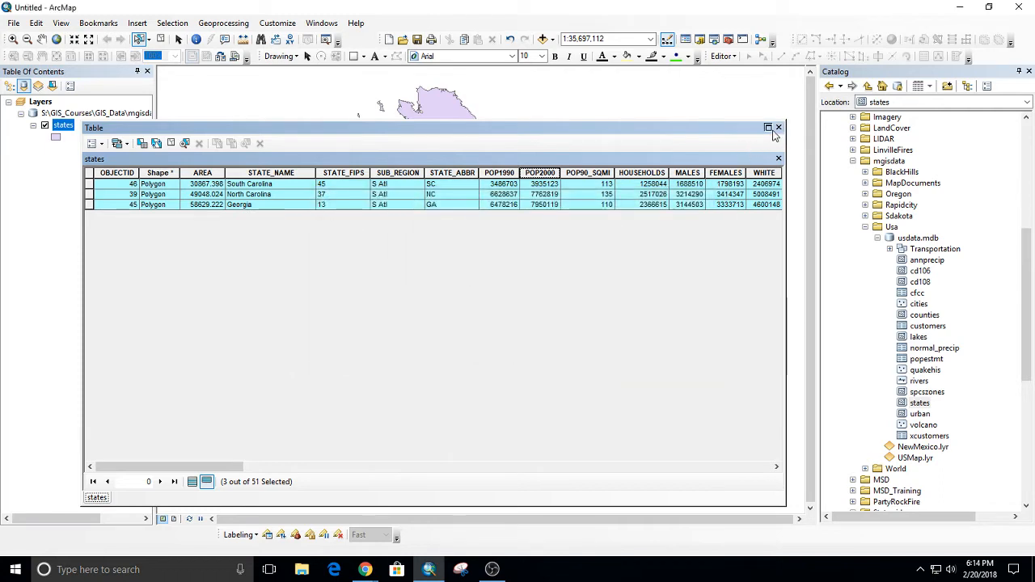
left_click(778, 127)
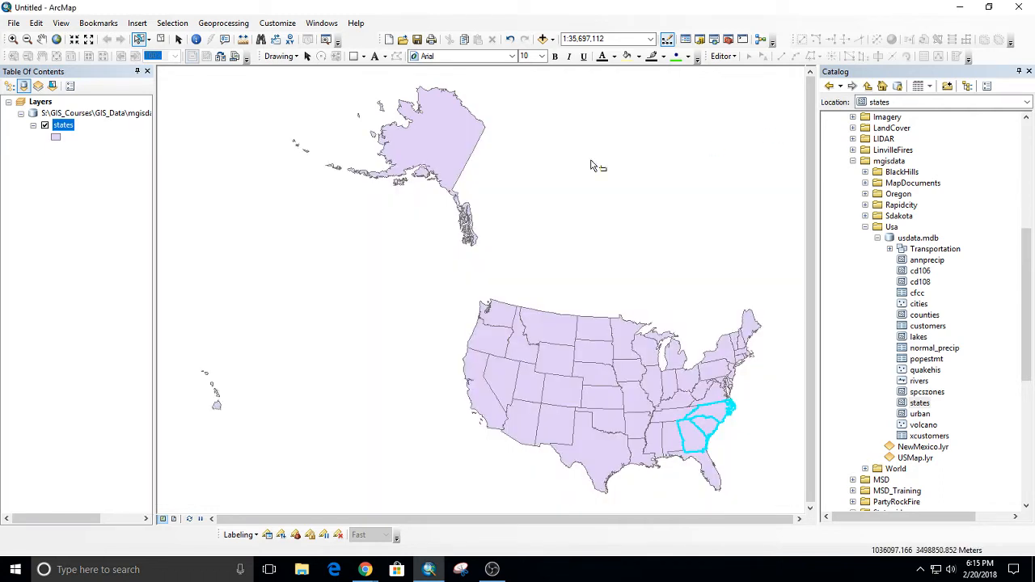
Select only Florida on the map, and find its highlighted record among all records in the reopened states attribute table.
left_click(676, 211)
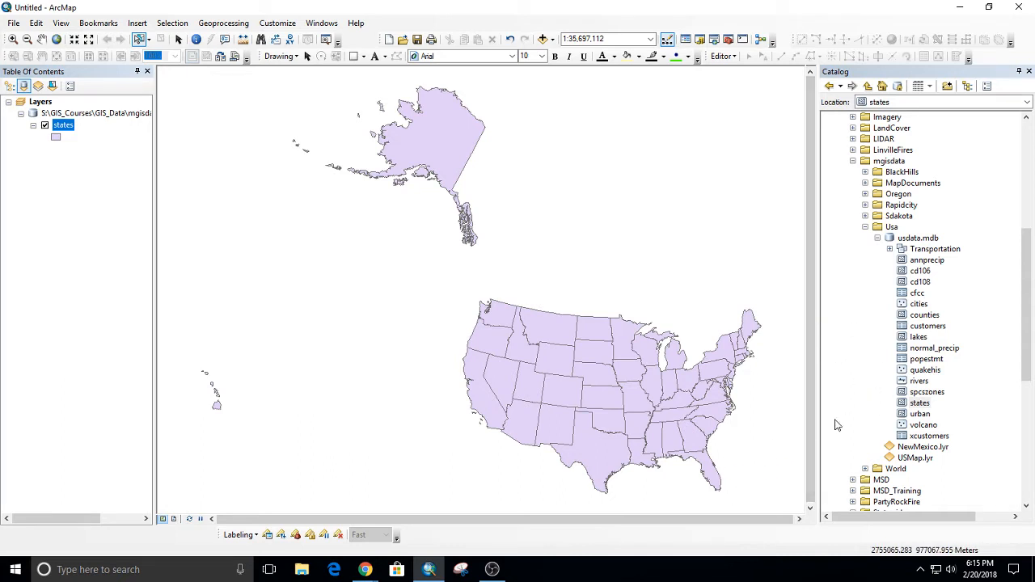
left_click(716, 485)
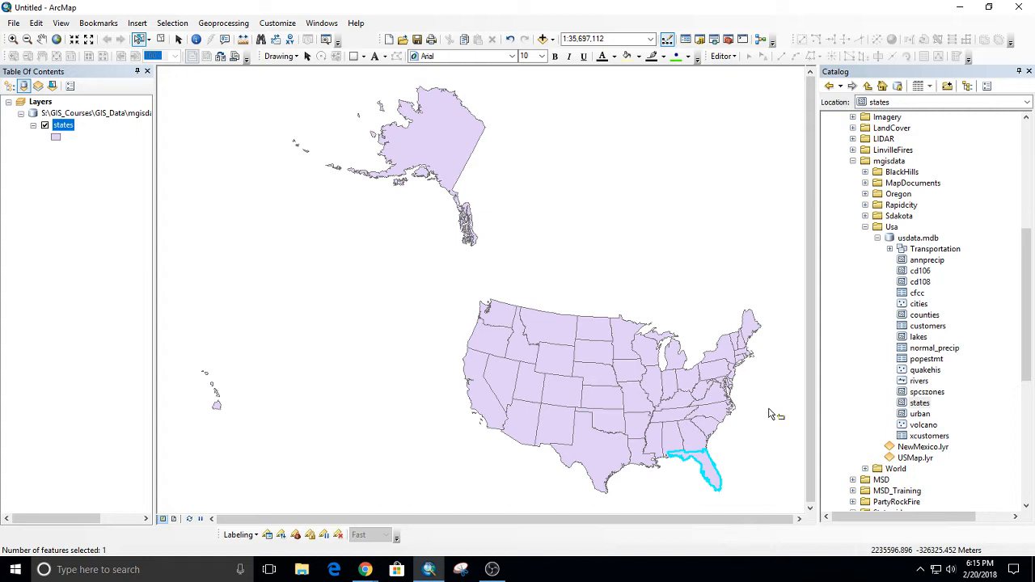
right_click(63, 127)
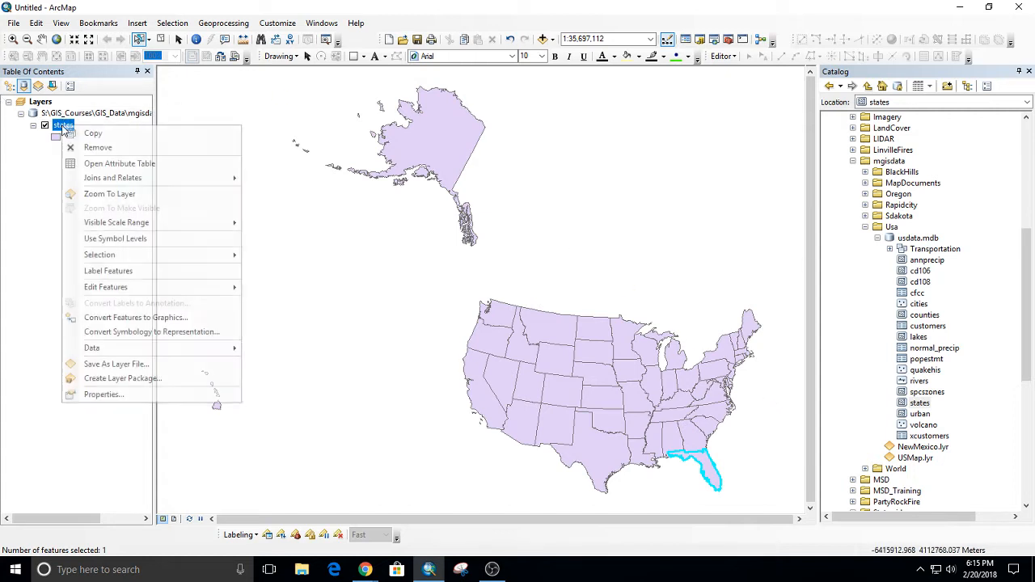
left_click(101, 163)
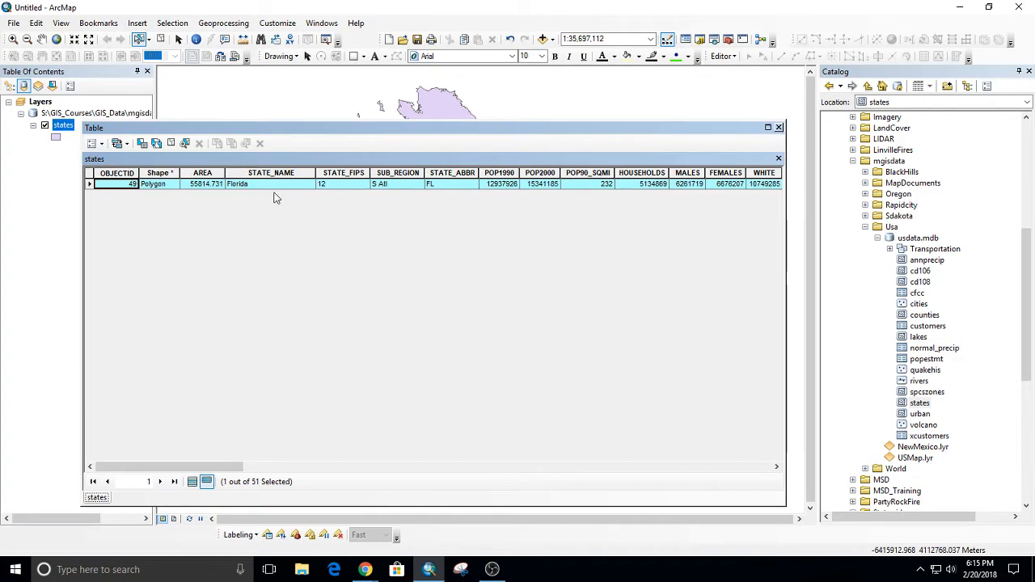
left_click(192, 481)
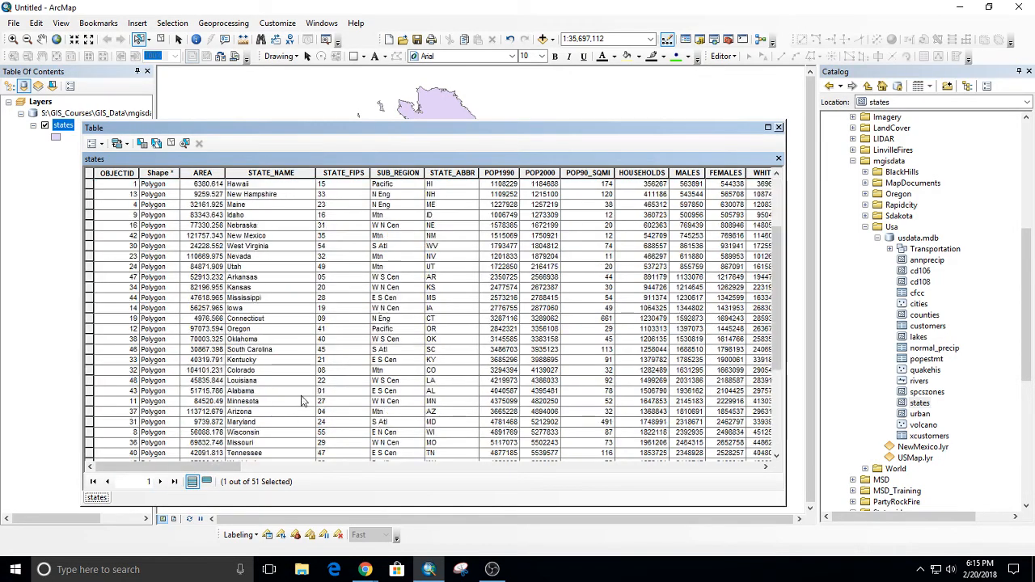
scroll(303, 401, "down", 5)
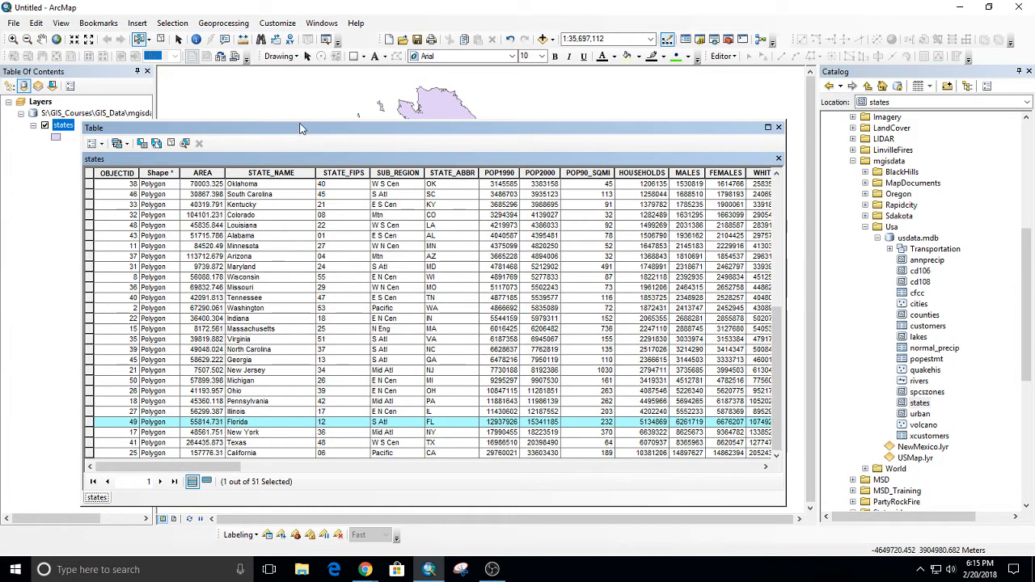
Move and shrink the attribute table so that the contiguous states stay visible below it, and select the Colorado record.
left_click_drag(302, 122, 279, 95)
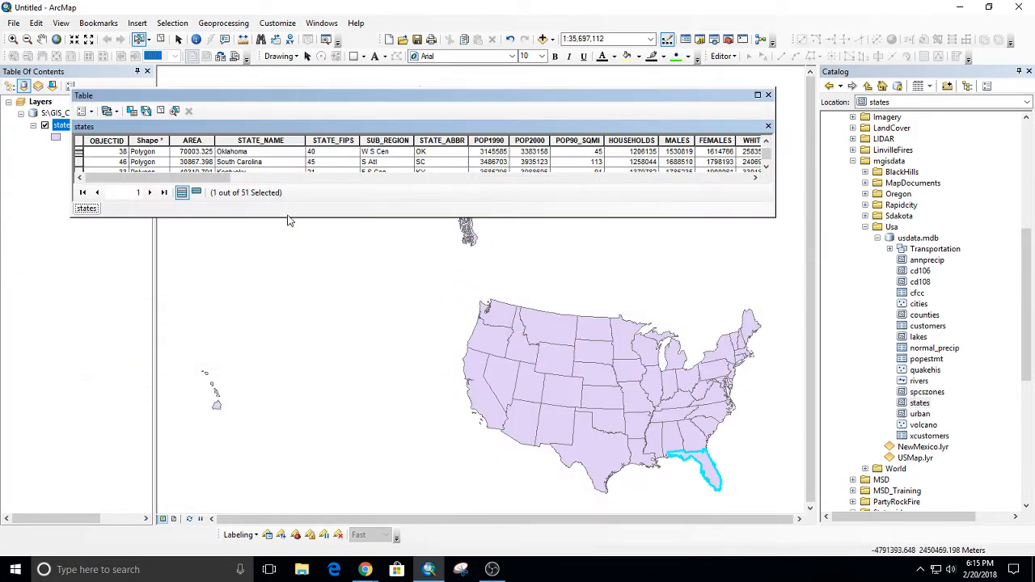
left_click_drag(289, 217, 307, 304)
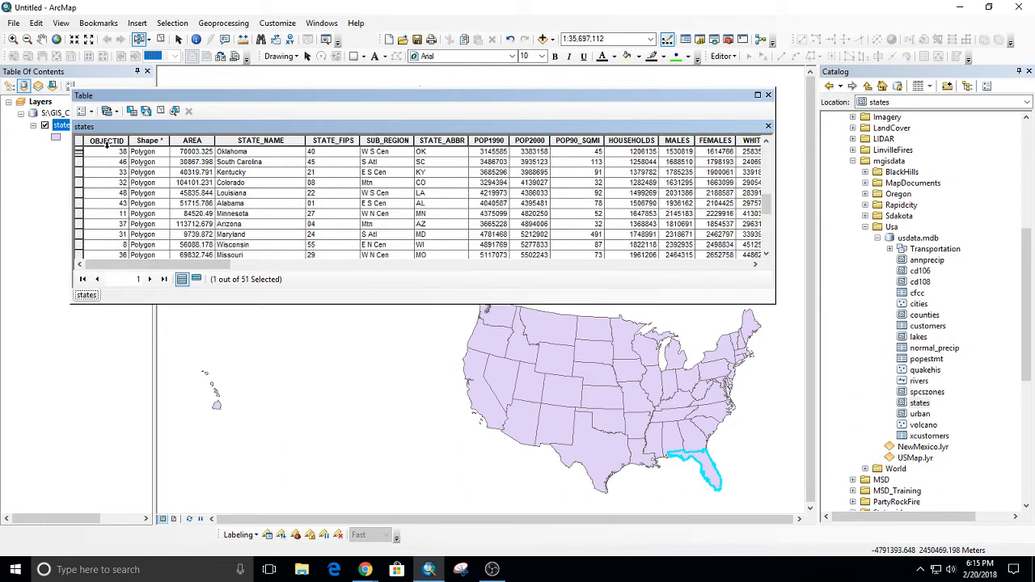
left_click(79, 183)
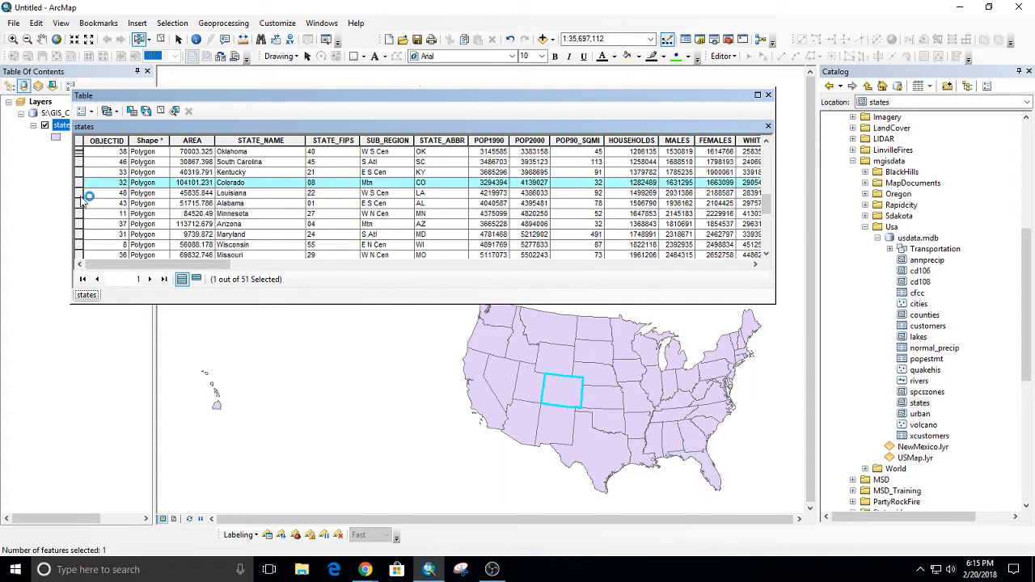
Select the Alabama record instead, and extend the selection through Minnesota and Arizona down to the Indiana record.
left_click(80, 203)
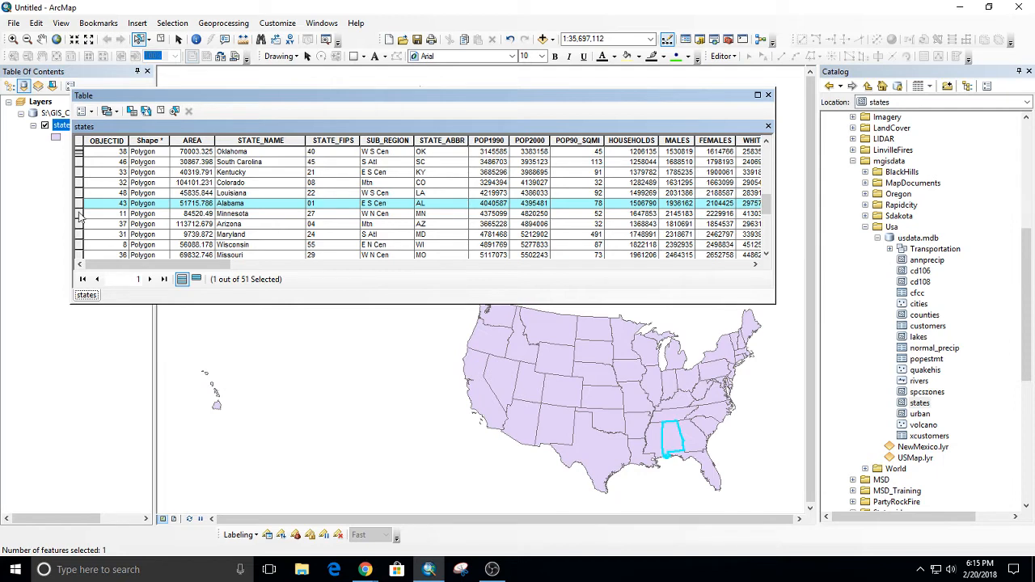
left_click(79, 214, "ctrl")
left_click(79, 224, "ctrl")
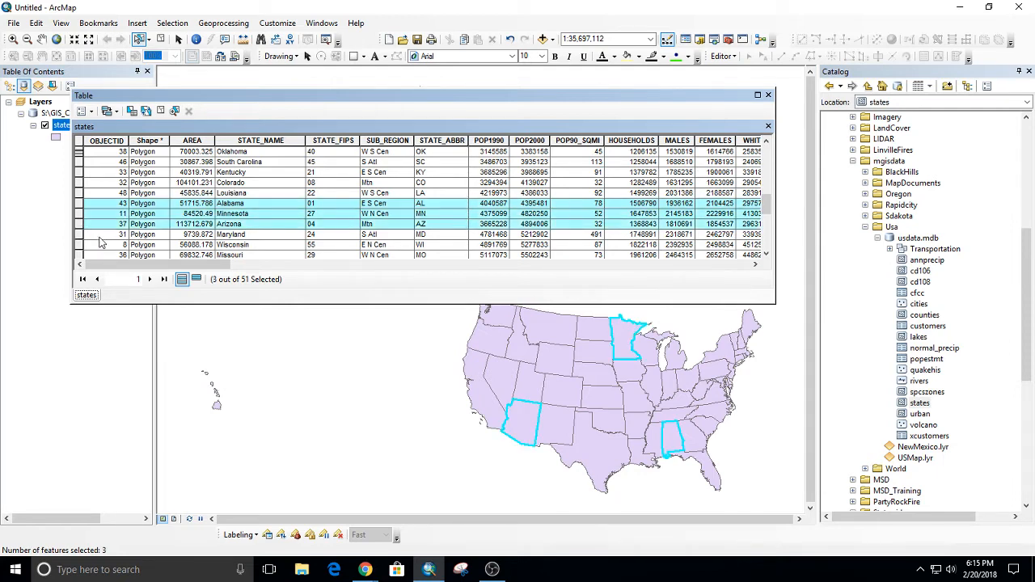
scroll(84, 254, "down", 2)
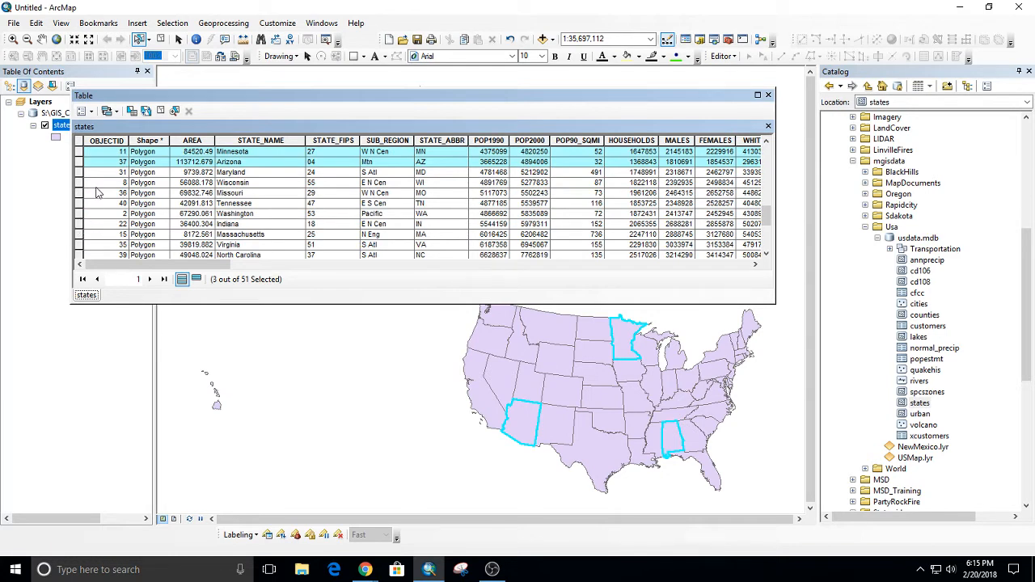
left_click(81, 226, "shift")
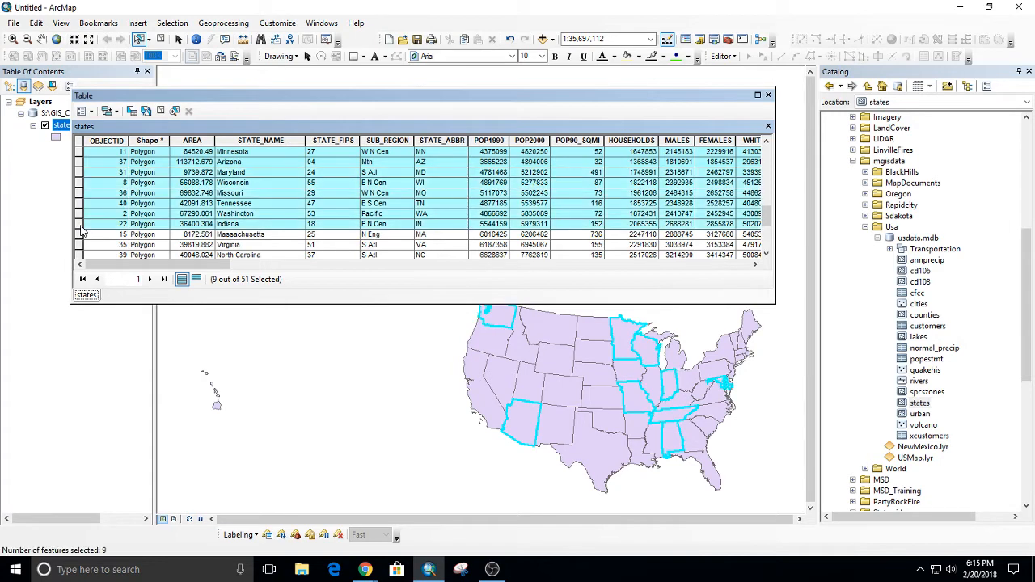
Add the Michigan, Illinois and Texas records to the selection in the states table.
scroll(83, 233, "down", 3)
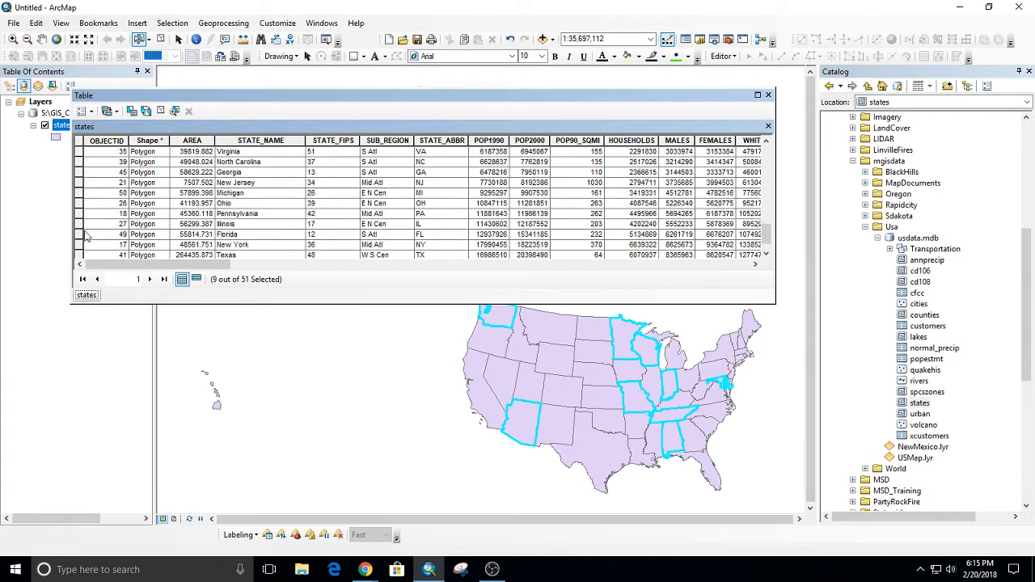
left_click(80, 194, "ctrl")
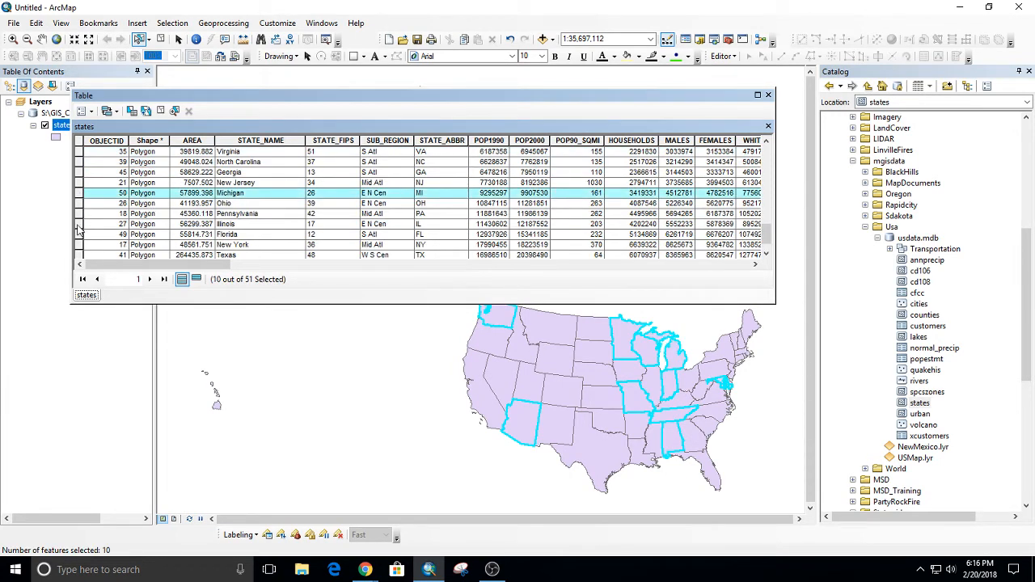
left_click(80, 224, "ctrl")
left_click(80, 255, "ctrl")
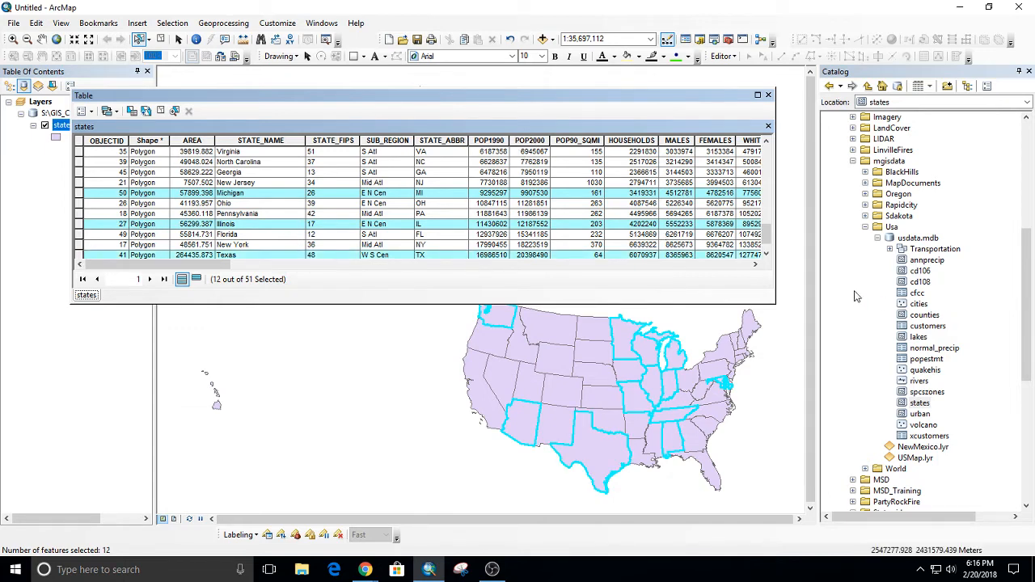
Close the states table, and remove Washington from the selected states on the map.
left_click(768, 95)
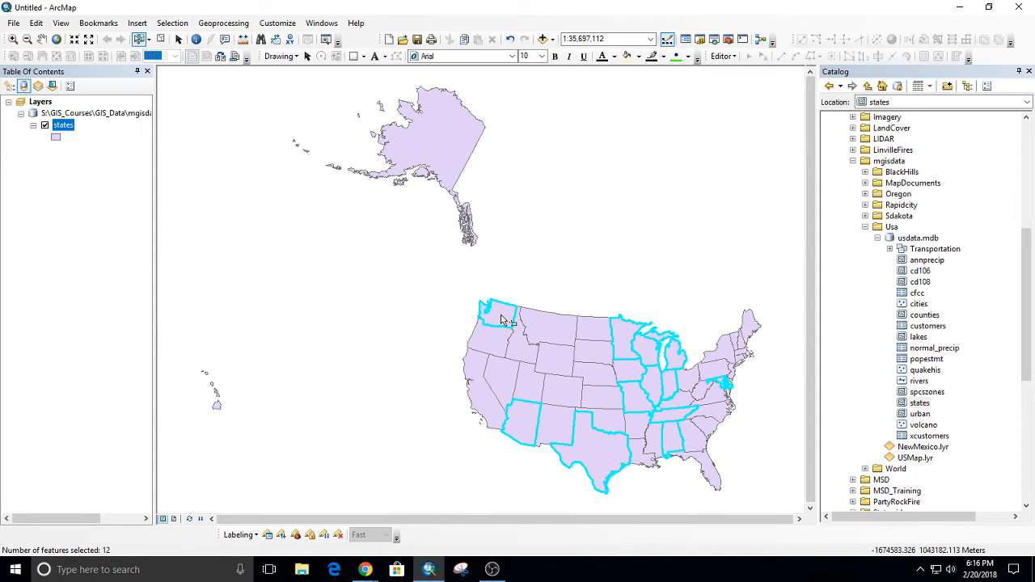
left_click(502, 321, "shift")
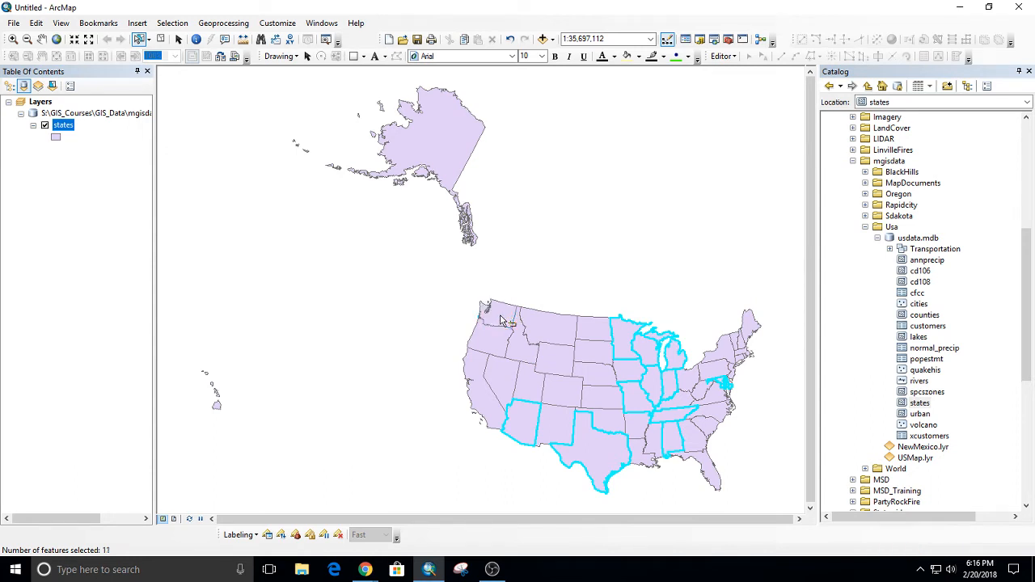
Review the selection options for interactive selection, tolerance and highlight color, and leave them without changes.
left_click(179, 23)
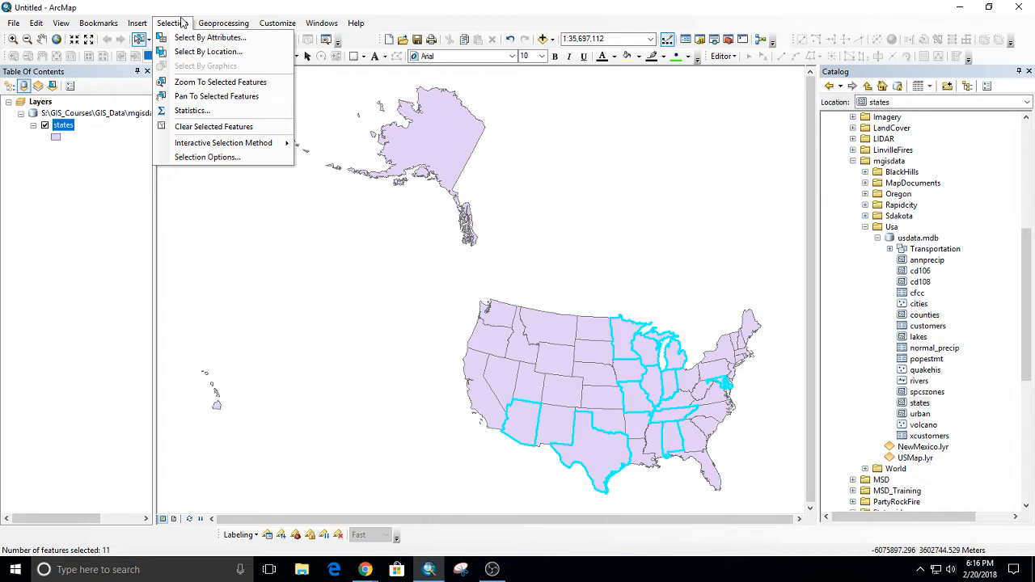
left_click(223, 164)
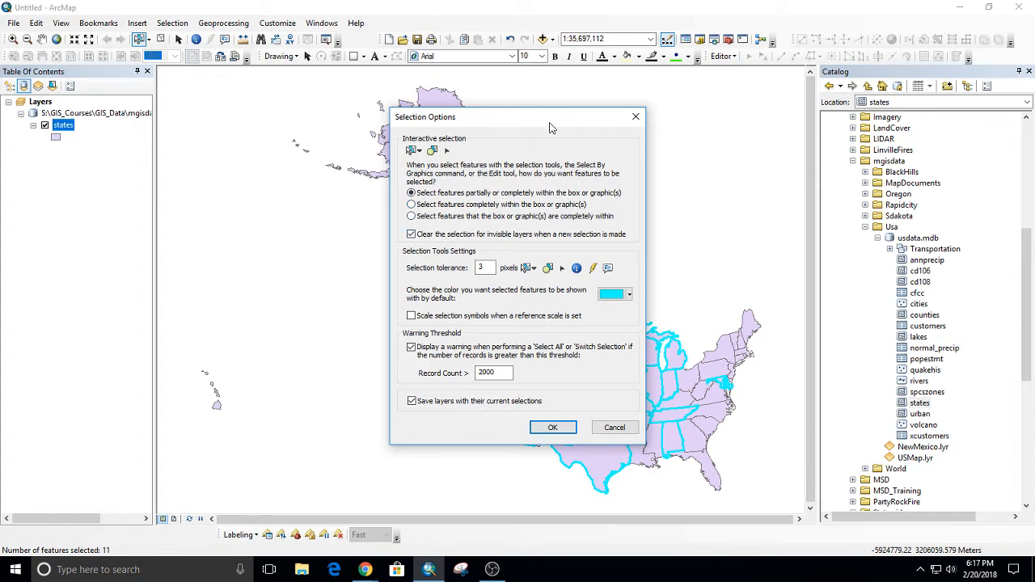
left_click_drag(550, 126, 461, 117)
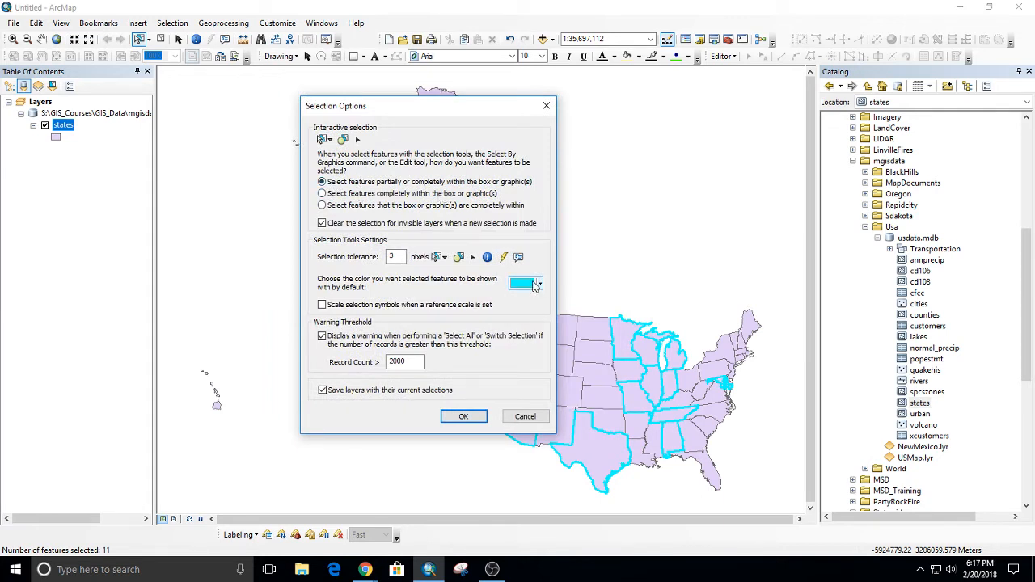
left_click(526, 417)
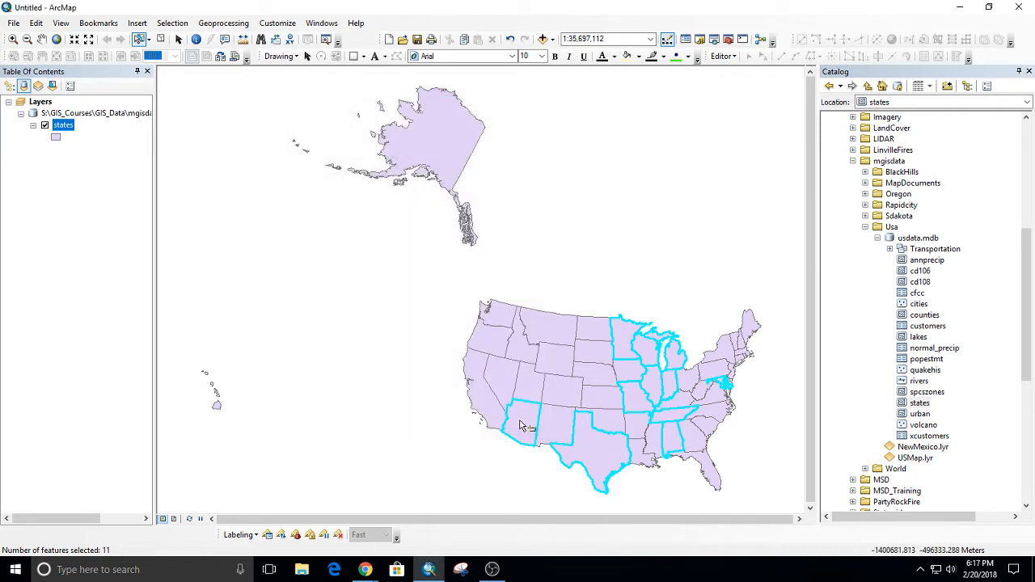
Set the interactive selection method to Add to Current Selection, and add Washington to the selected states on the map.
left_click(170, 24)
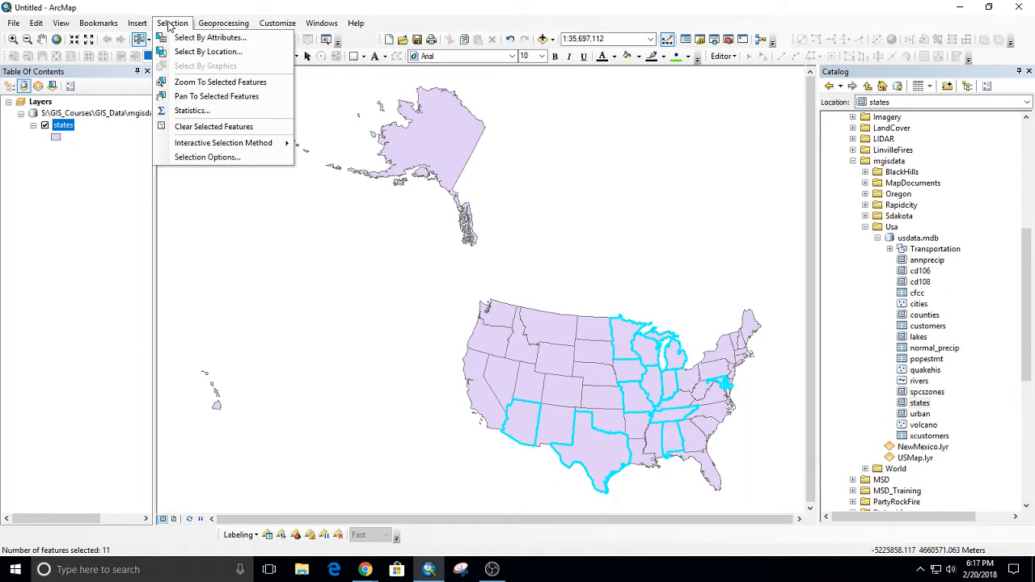
mouse_move(226, 143)
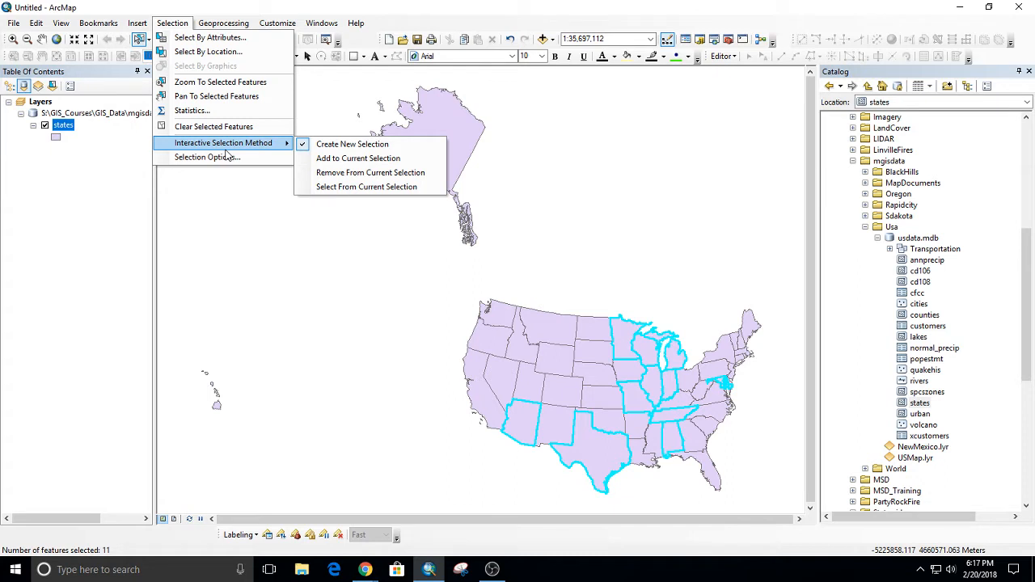
left_click(396, 159)
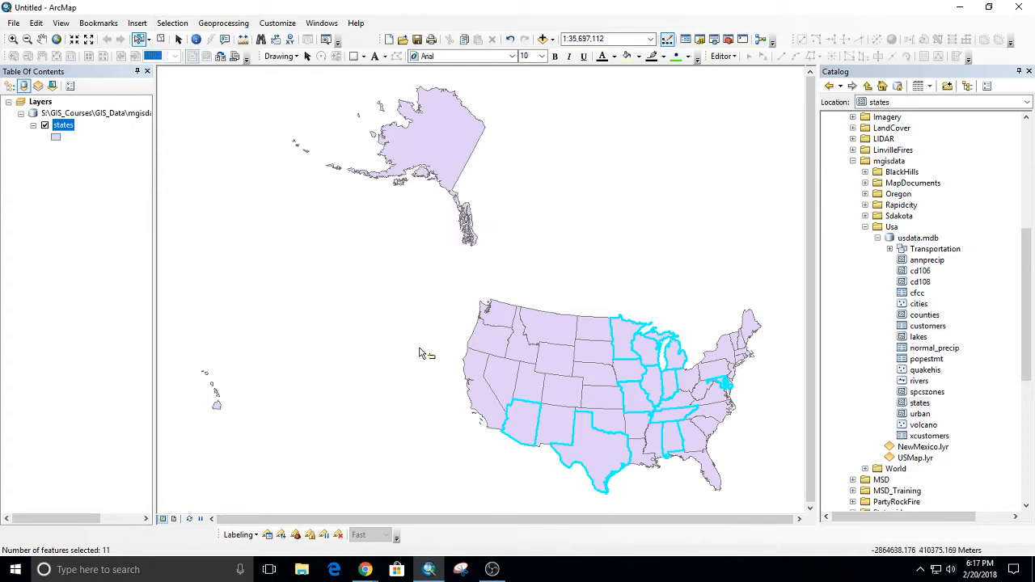
left_click(499, 316)
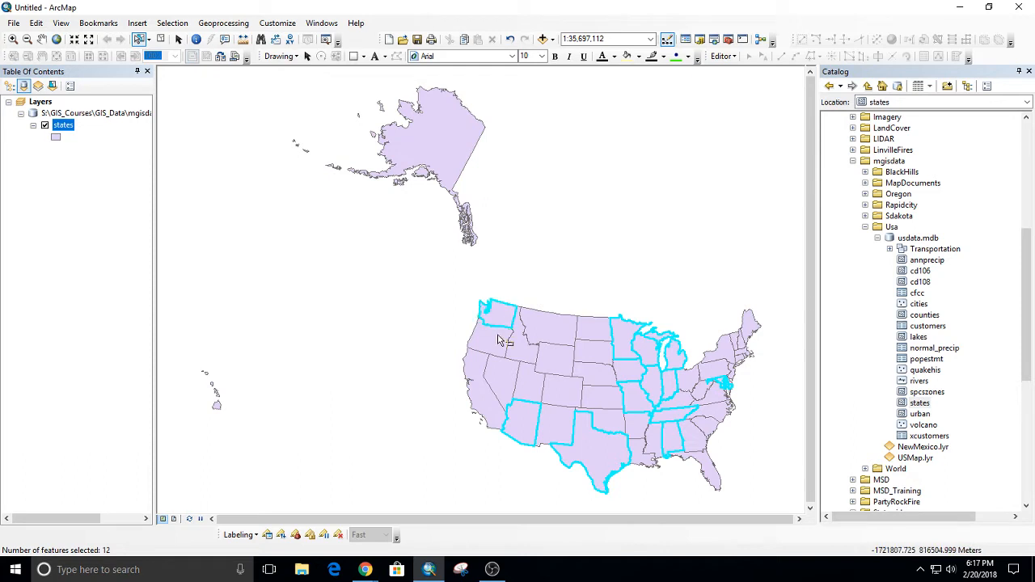
Add Oregon, Montana, Idaho, New Mexico, Colorado, Utah, Nevada and California to the selected states on the map.
left_click(490, 341)
left_click(539, 322)
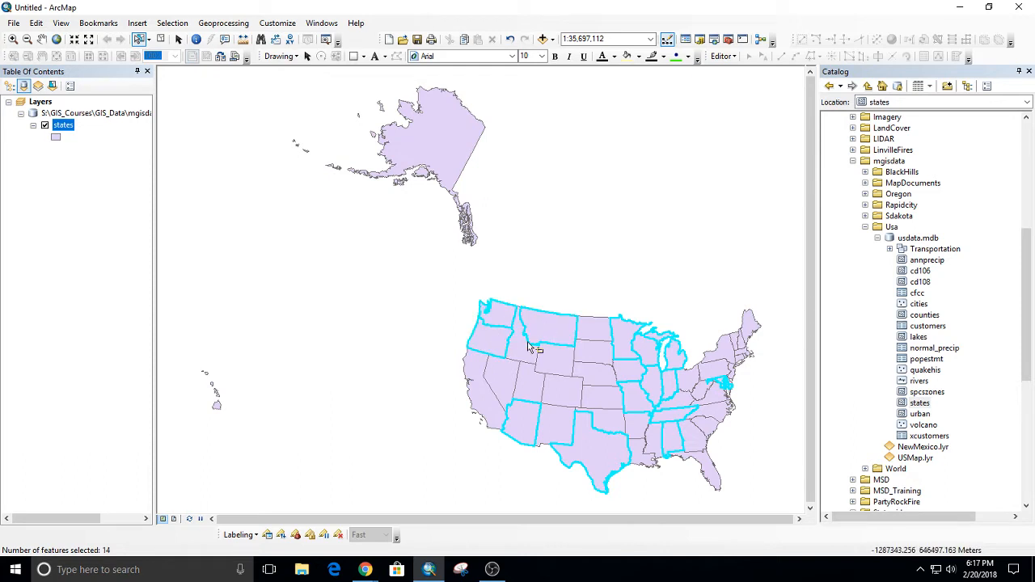
left_click(527, 350)
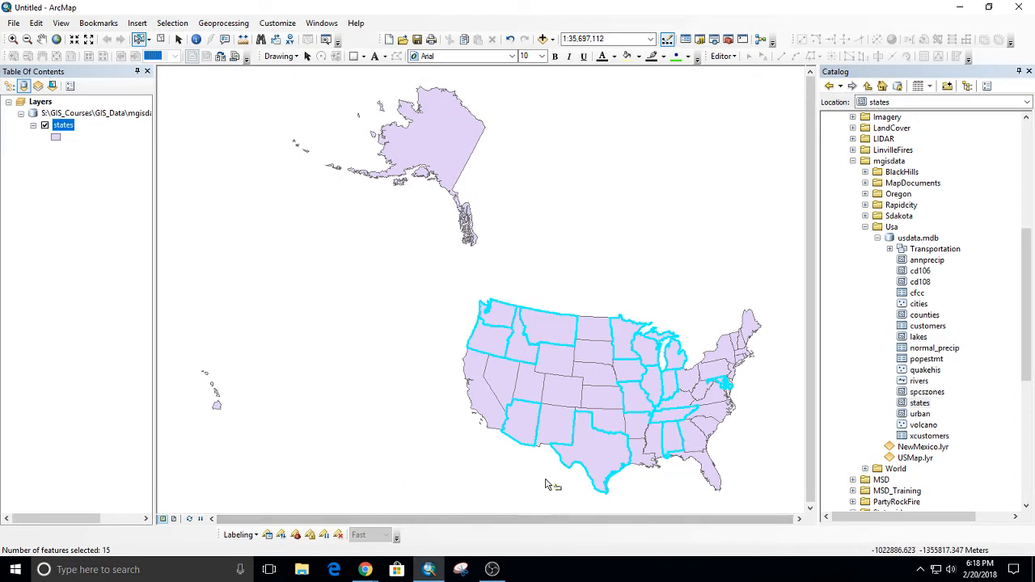
left_click(555, 422, "shift")
left_click(558, 396, "shift")
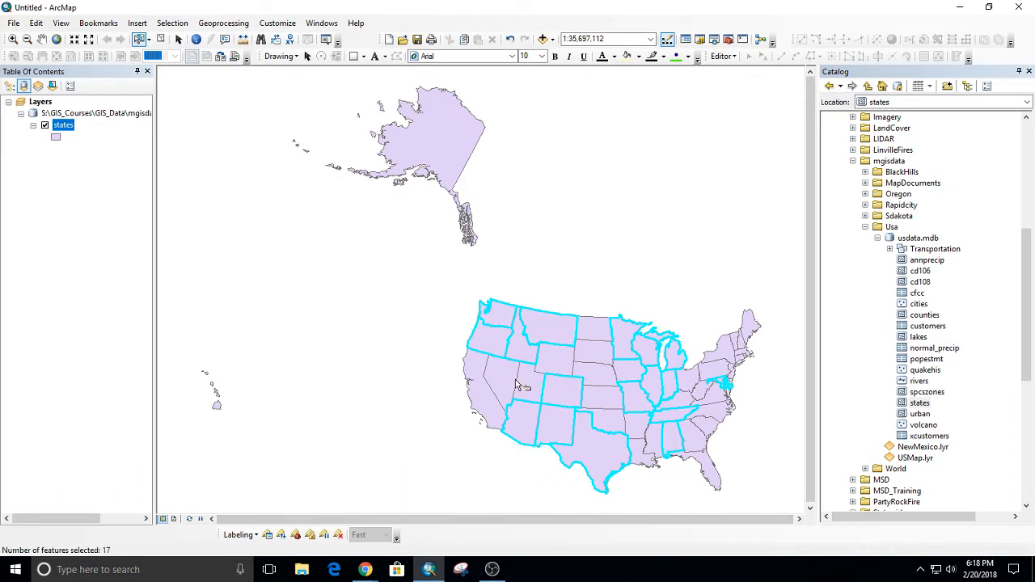
left_click(519, 386, "shift")
left_click(501, 390, "shift")
left_click(485, 408, "shift")
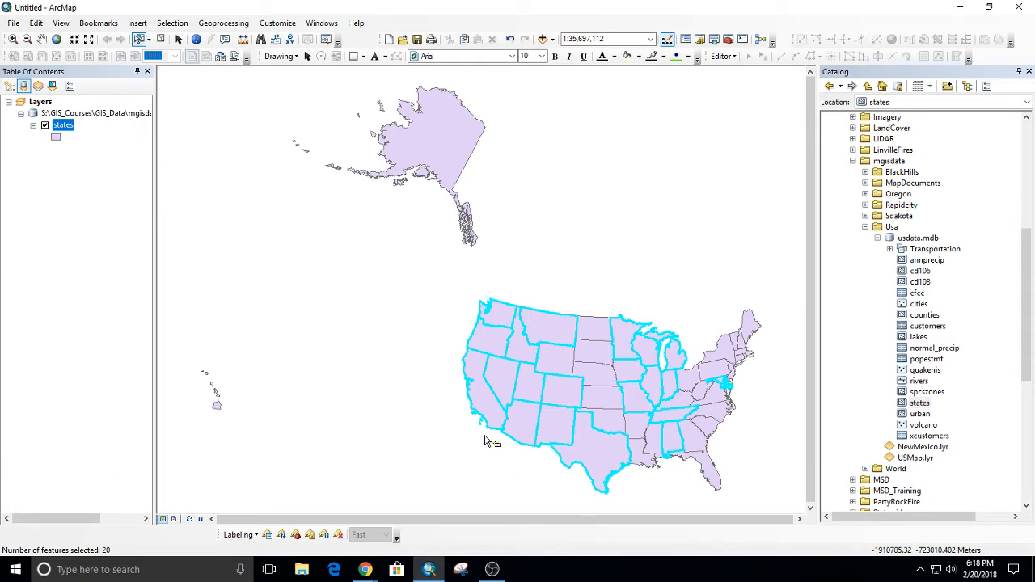
Set the interactive selection method to Create New Selection, and clear the selected states by picking an empty area of the map.
left_click(167, 24)
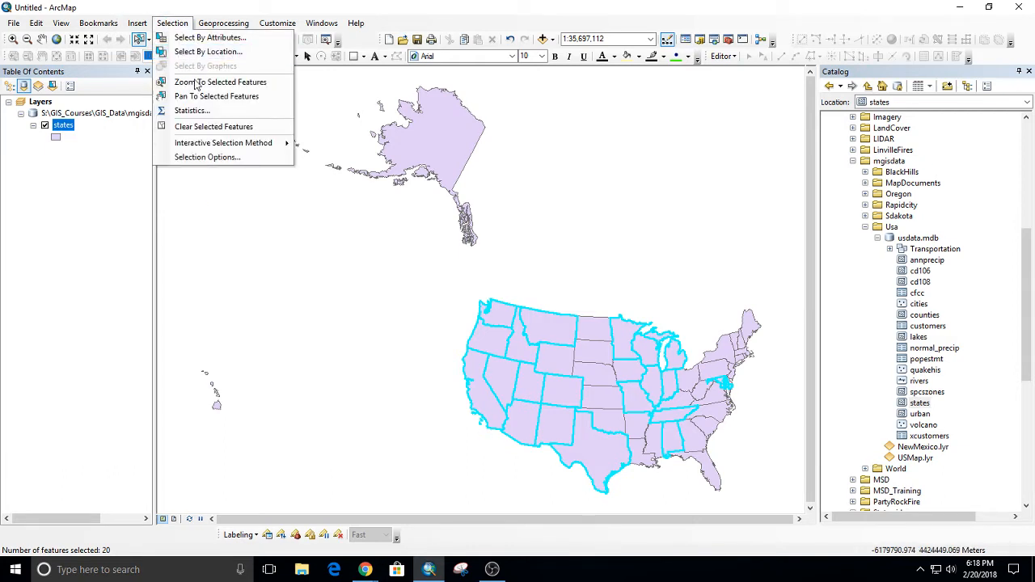
left_click(217, 9)
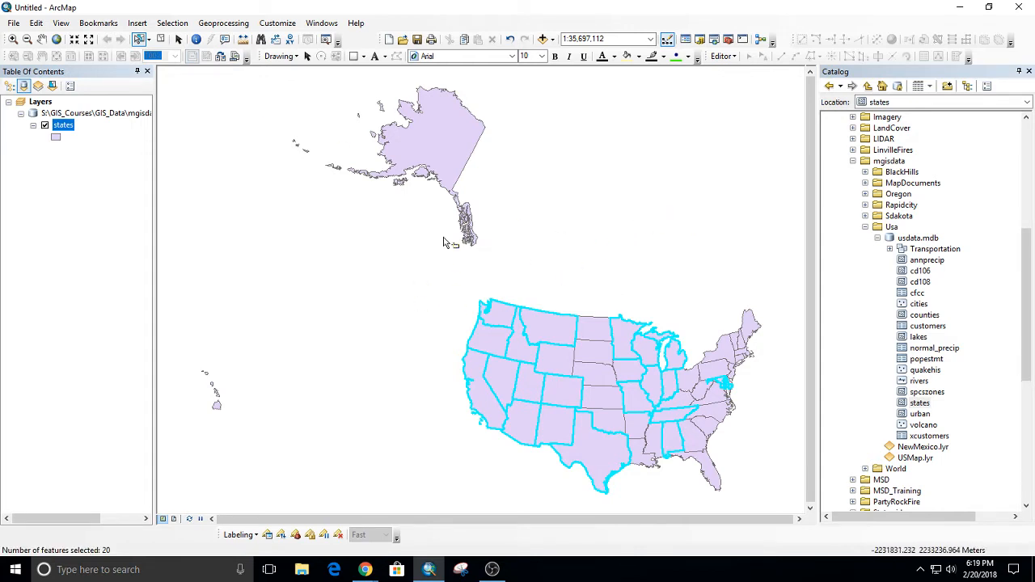
left_click(172, 23)
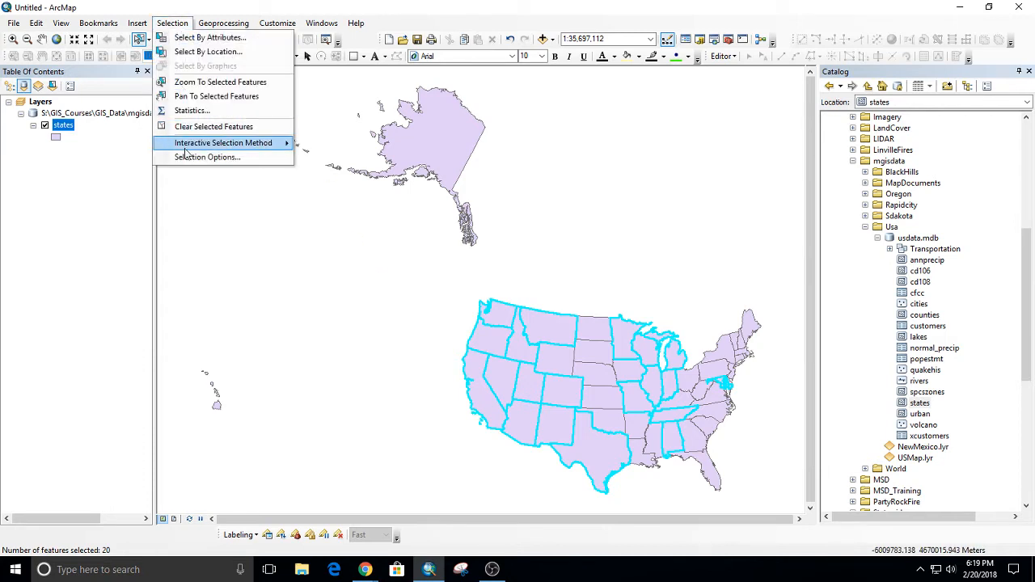
mouse_move(187, 154)
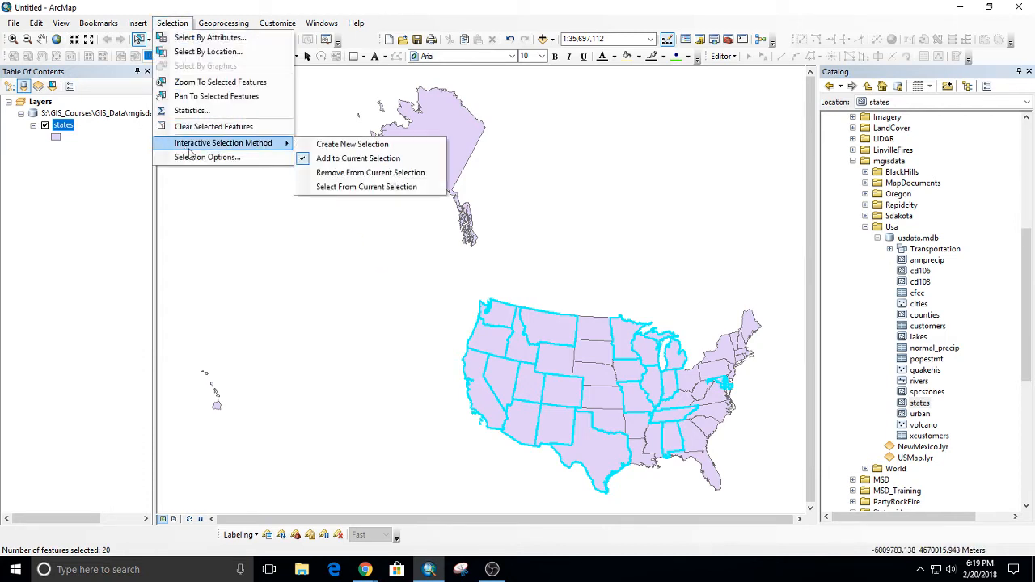
left_click(367, 146)
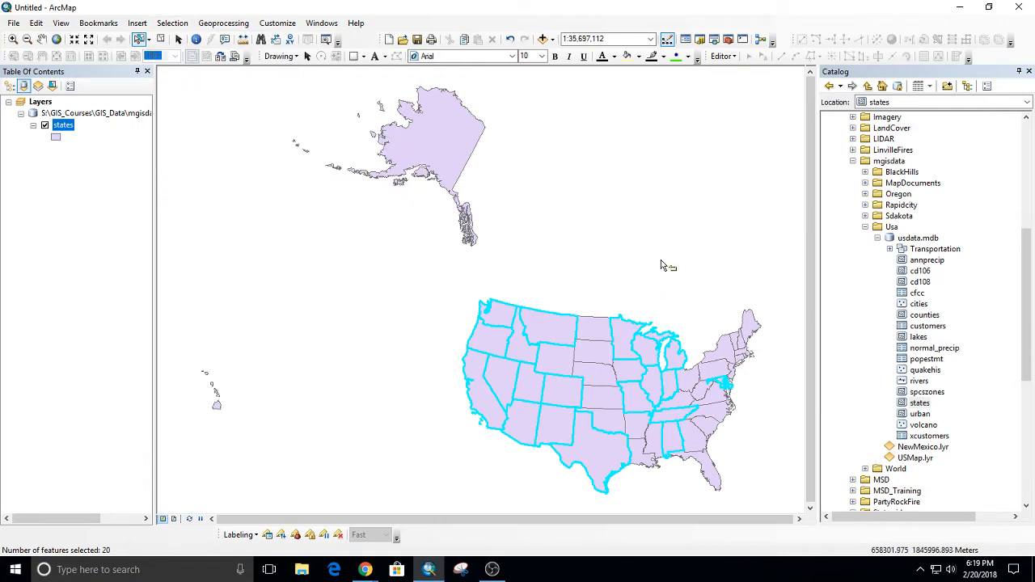
left_click(660, 265)
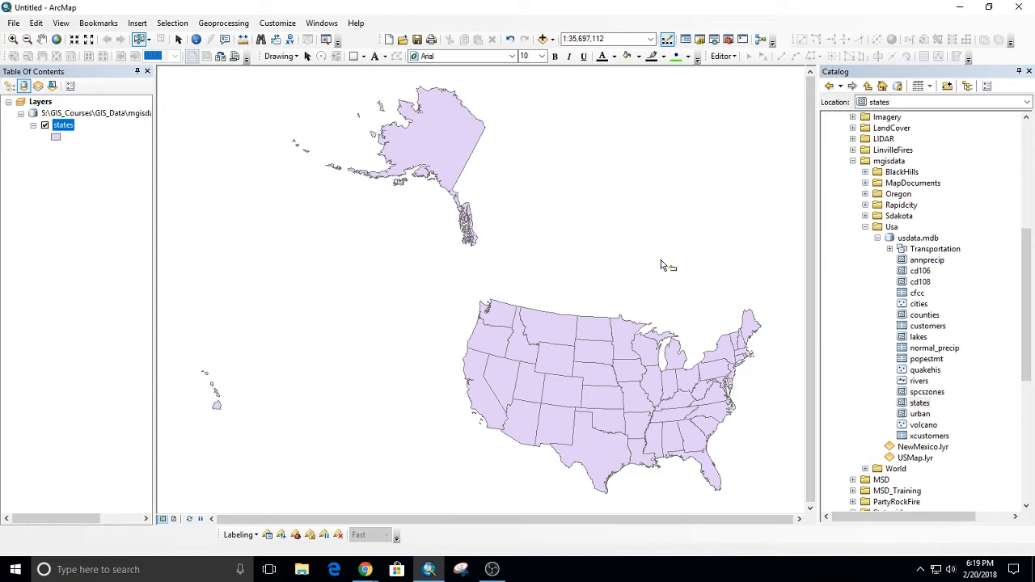
Select North Carolina on the map, and zoom to the selected feature of the states layer listed by drawing order.
left_click(719, 418)
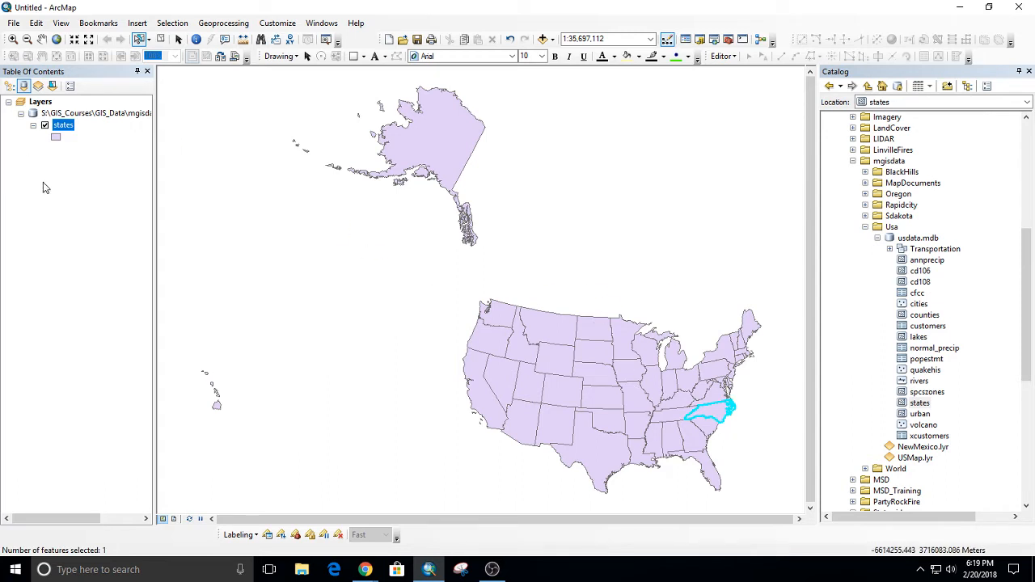
left_click(9, 86)
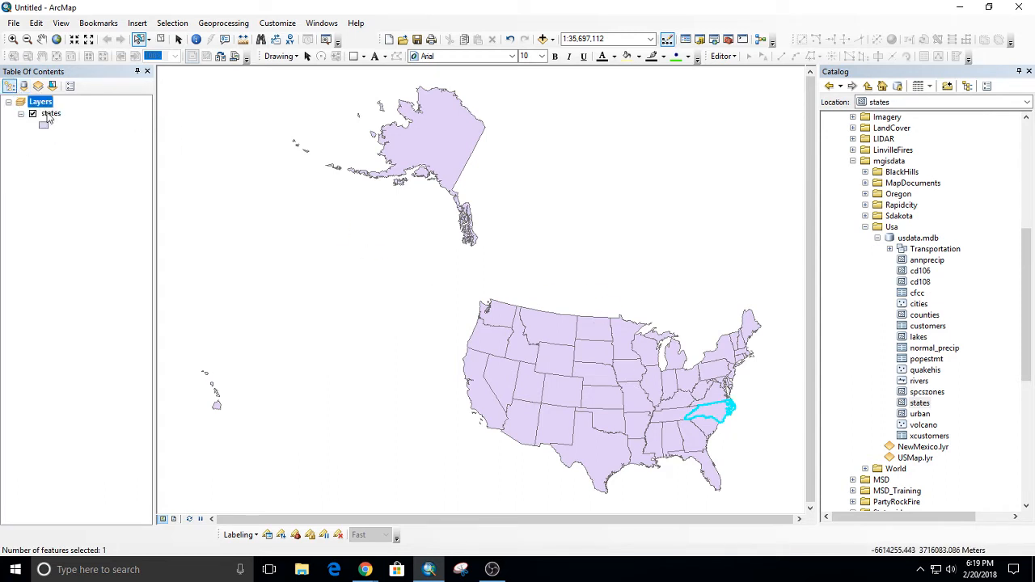
right_click(49, 116)
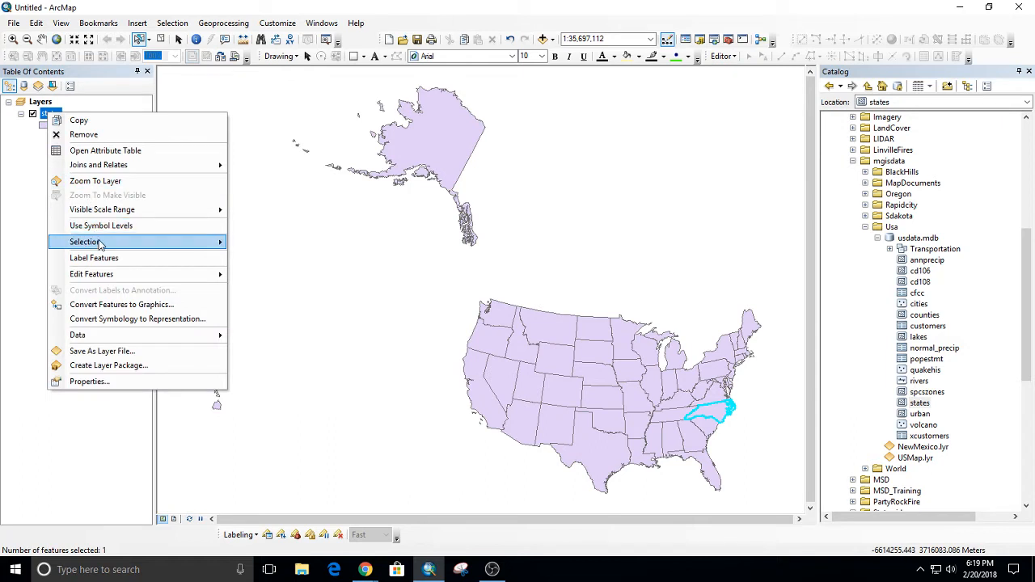
mouse_move(104, 242)
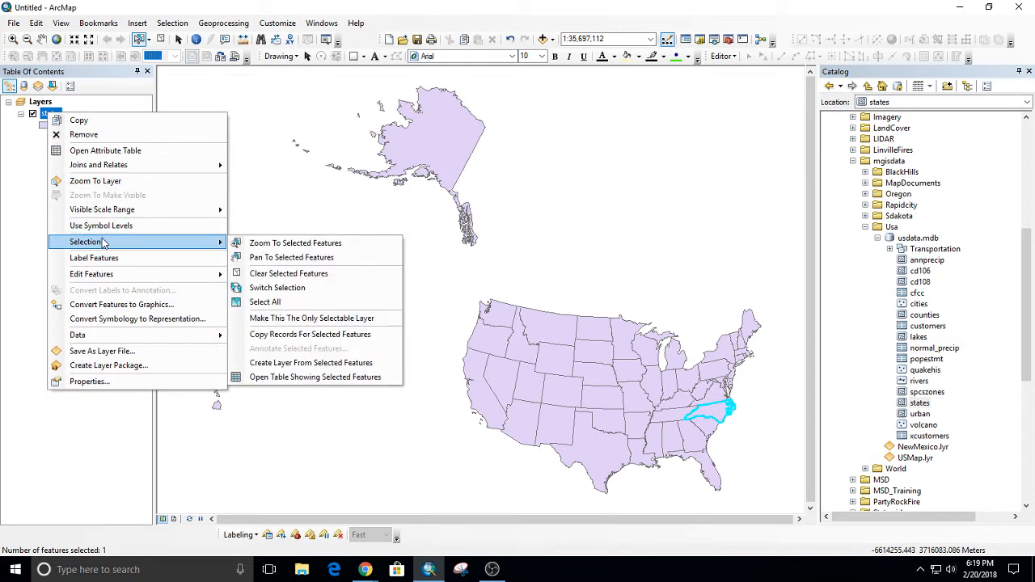
left_click(324, 244)
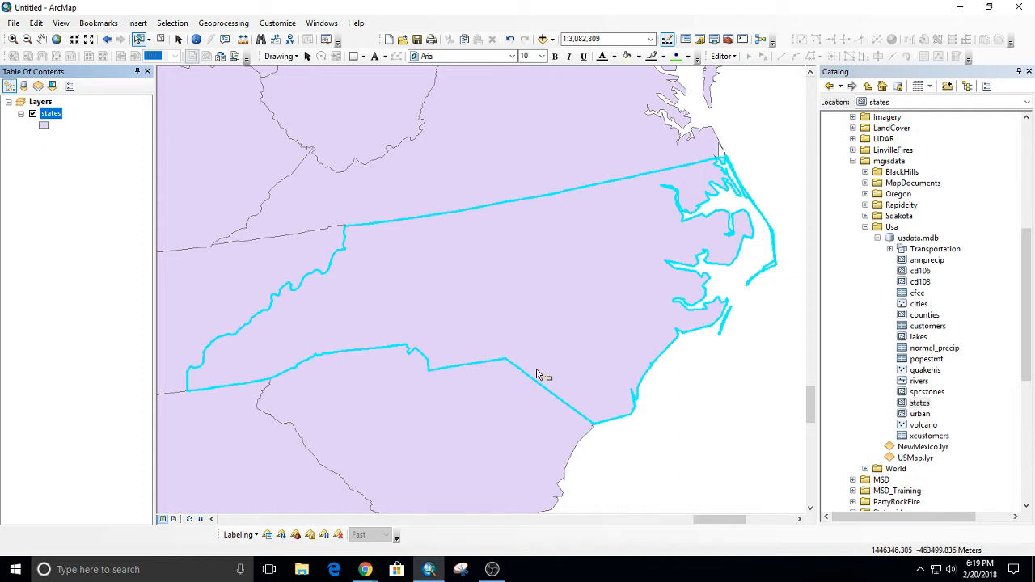
Clear the North Carolina selection by using Select Features on an empty area of the map.
scroll(541, 362, "up", 2)
scroll(541, 361, "up", 2)
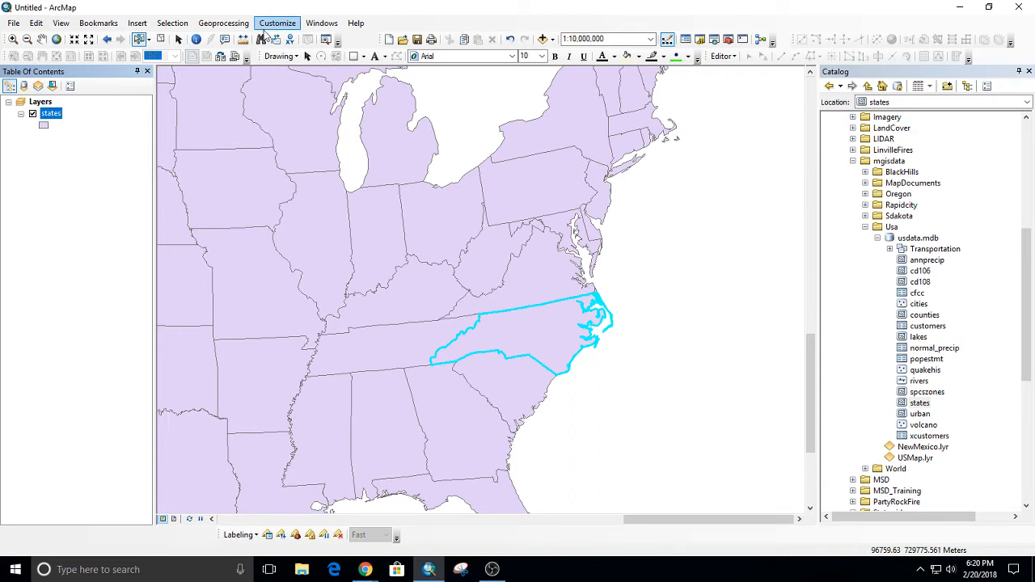
left_click(141, 42)
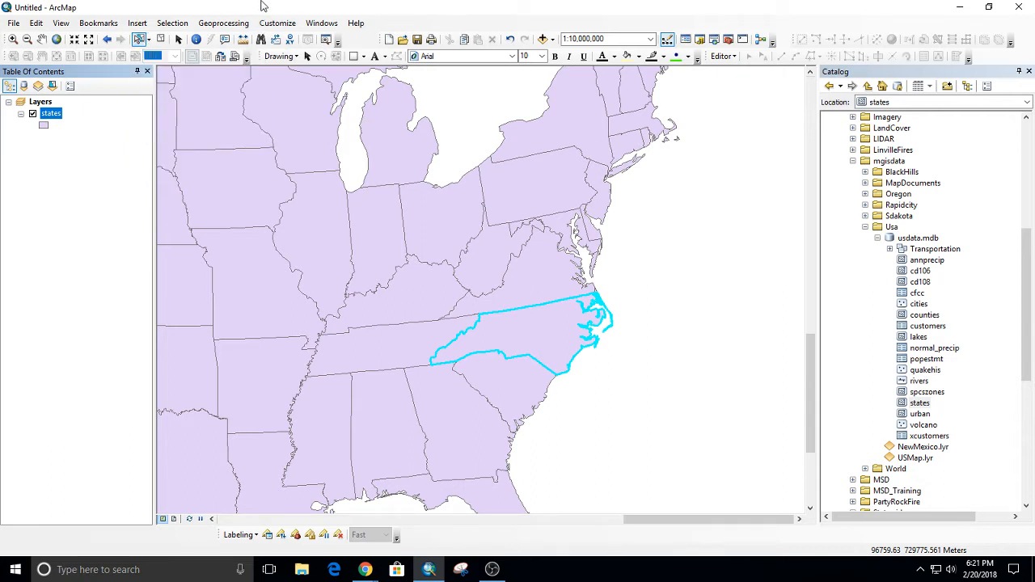
left_click(644, 242)
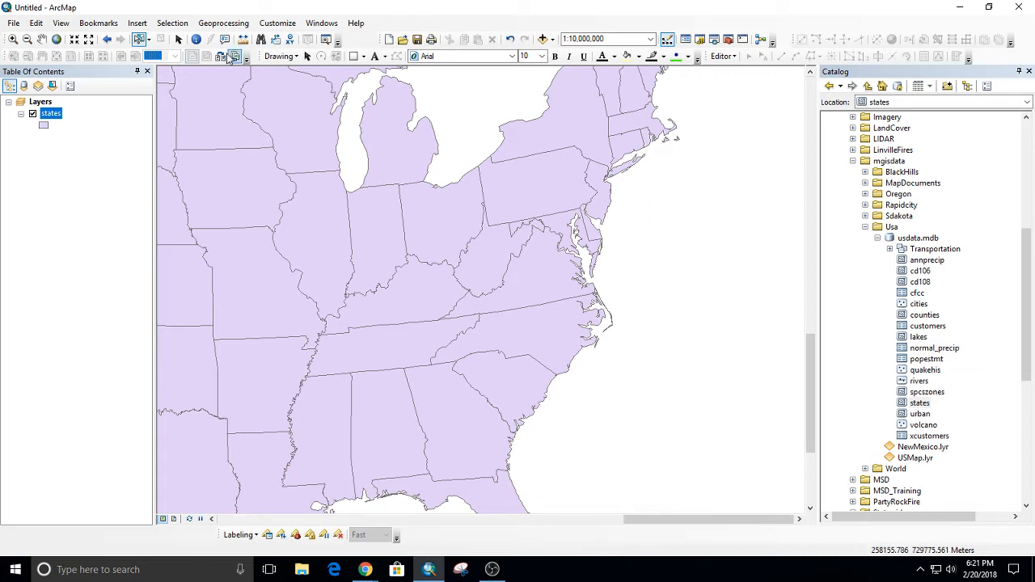
Add the counties feature class from usdata.mdb to the map, and turn off the states layer.
left_click(542, 39)
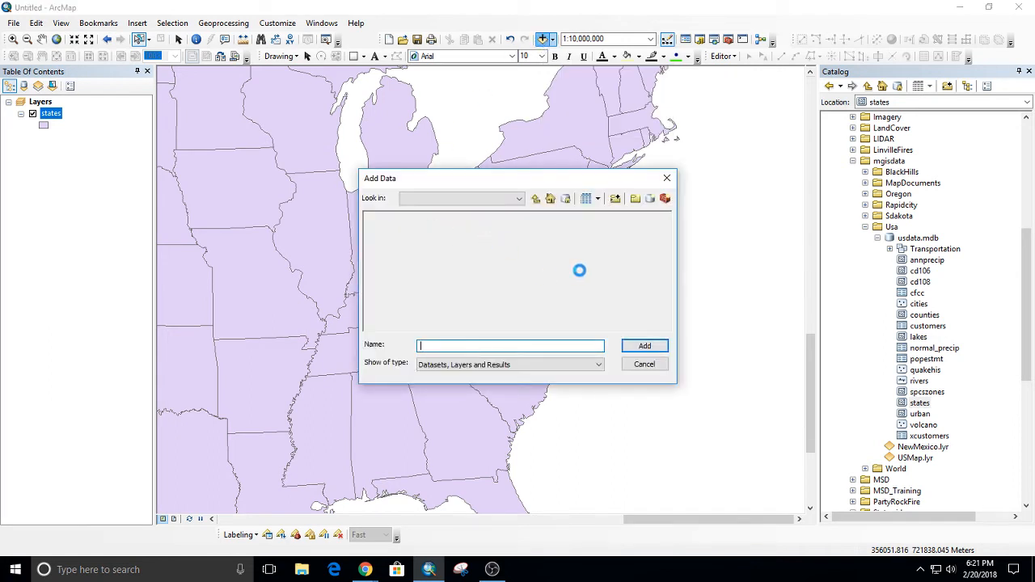
left_click(666, 179)
left_click_drag(923, 315, 683, 291)
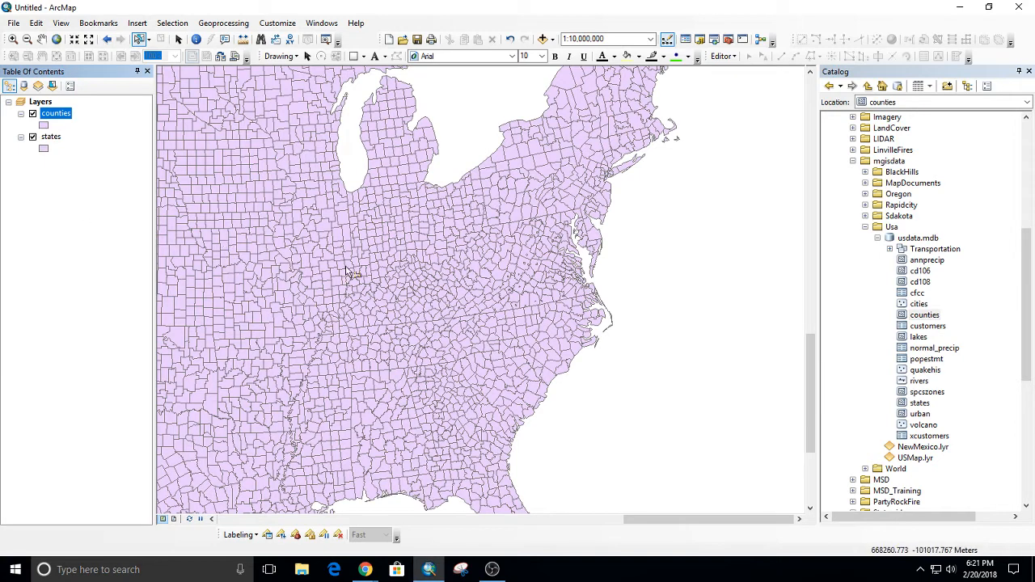
left_click(32, 136)
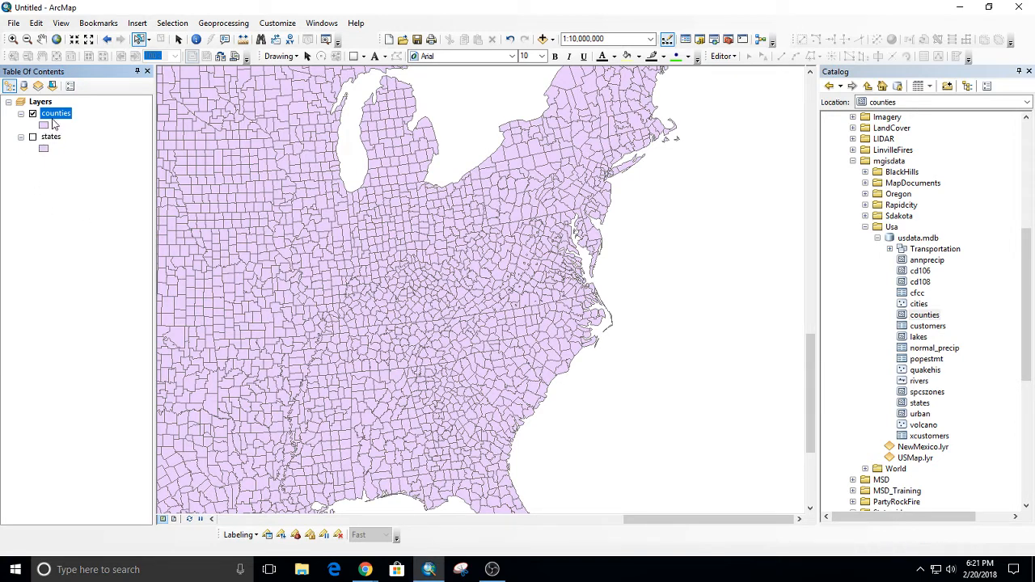
Open the attribute table of the counties layer and go to its last record.
right_click(53, 117)
left_click(110, 157)
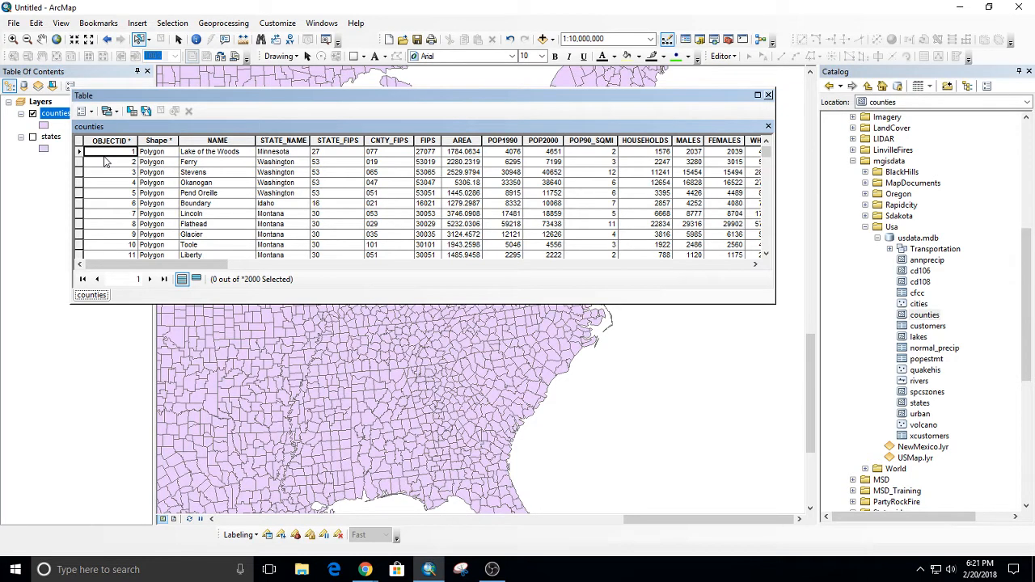
left_click(164, 279)
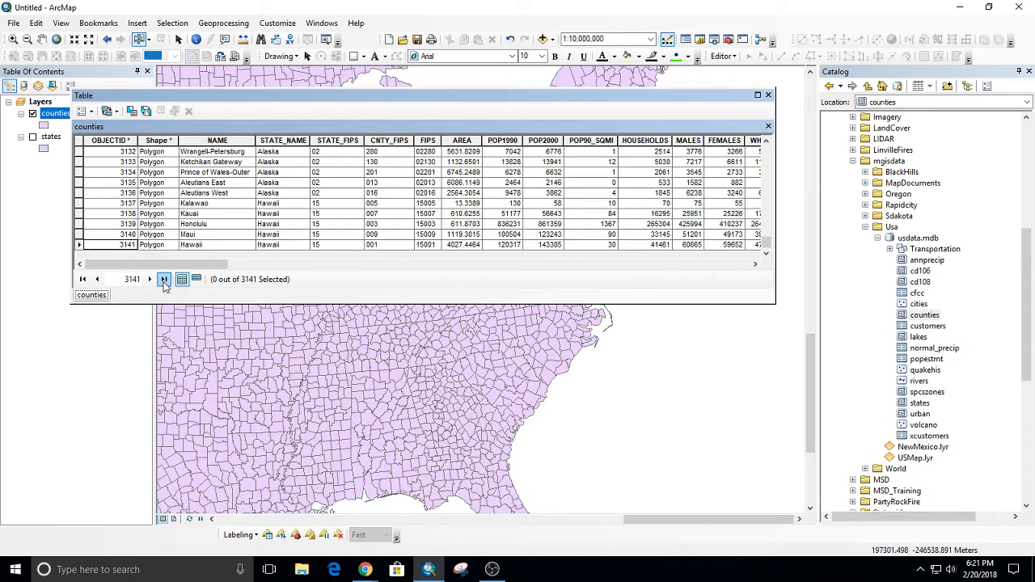
Sort the counties table by POP2000 in ascending order, and examine the least populated counties' records.
right_click(555, 143)
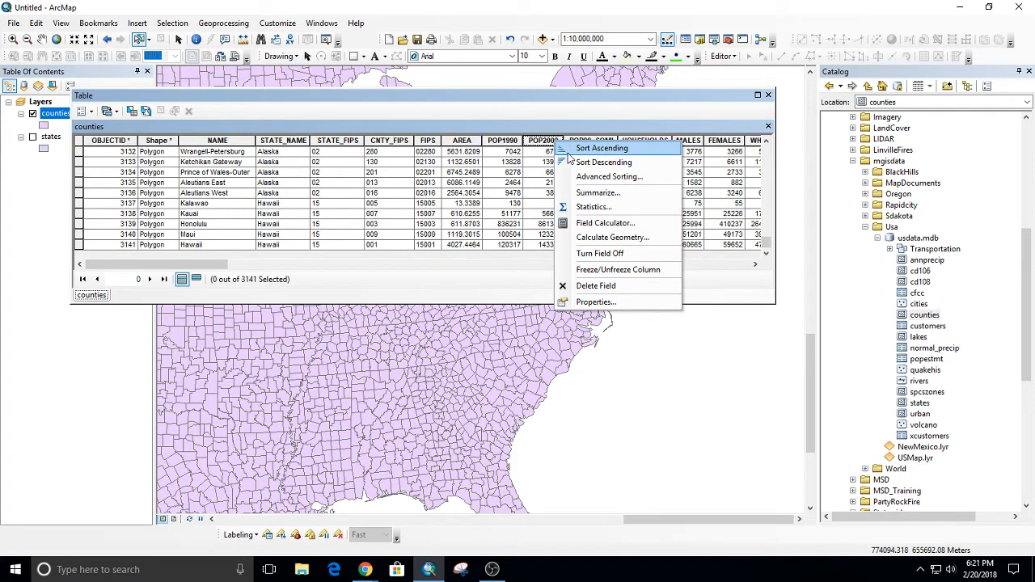
left_click(573, 150)
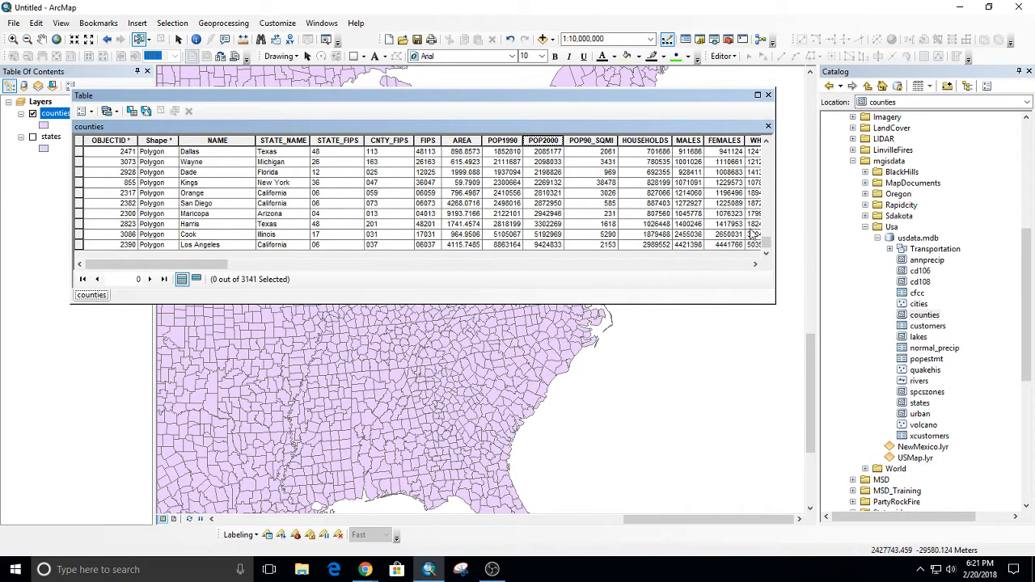
left_click_drag(767, 242, 737, 142)
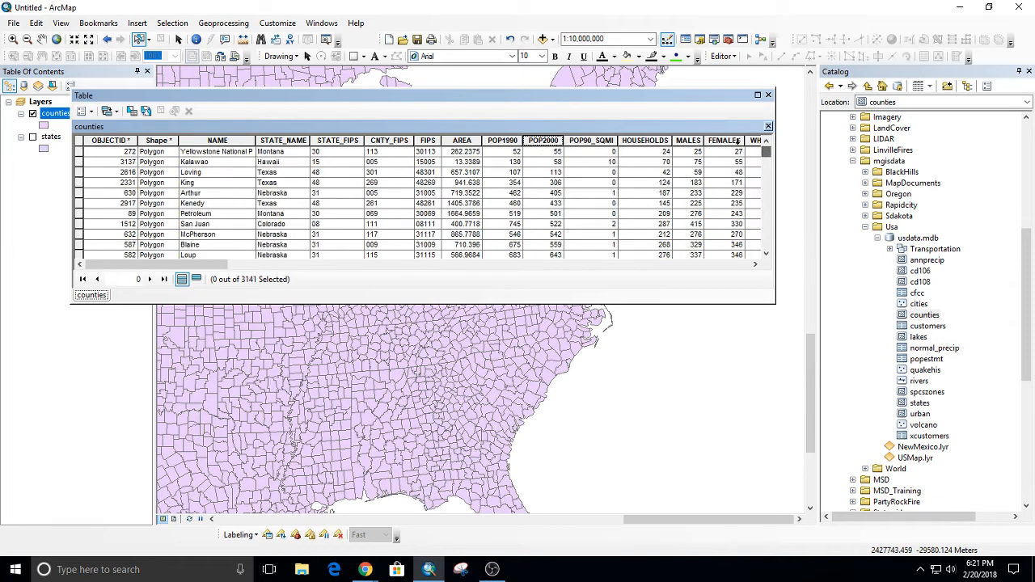
left_click_drag(231, 265, 274, 264)
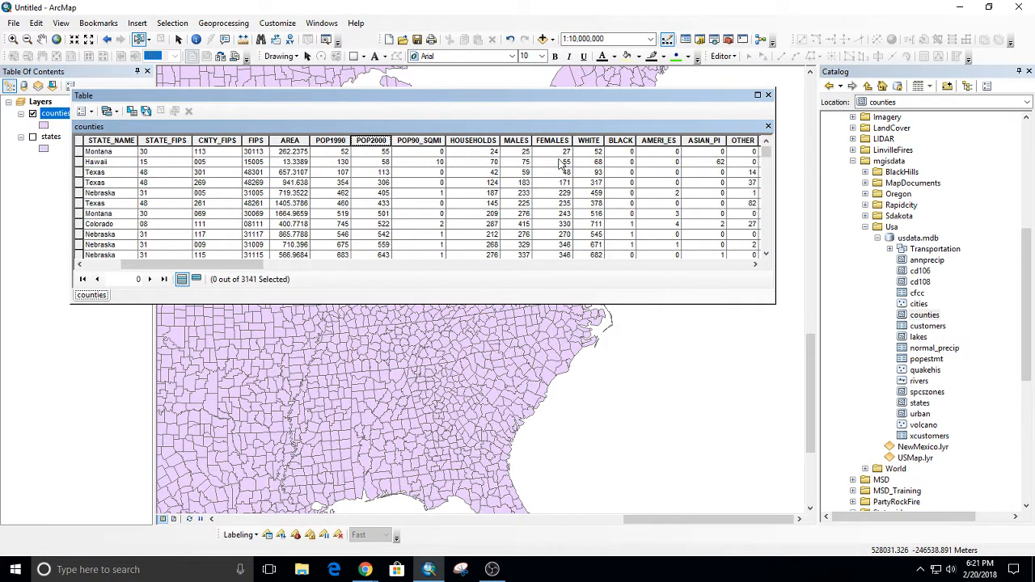
left_click(385, 153)
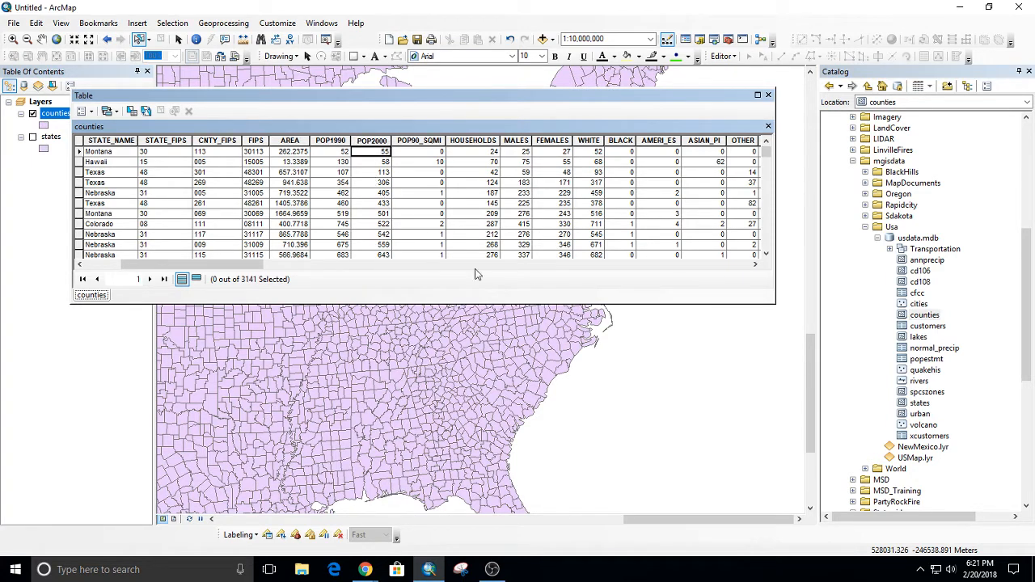
Widen the NAME column of the counties table to fit the full names, and examine the most populated counties.
left_click_drag(203, 264, 168, 265)
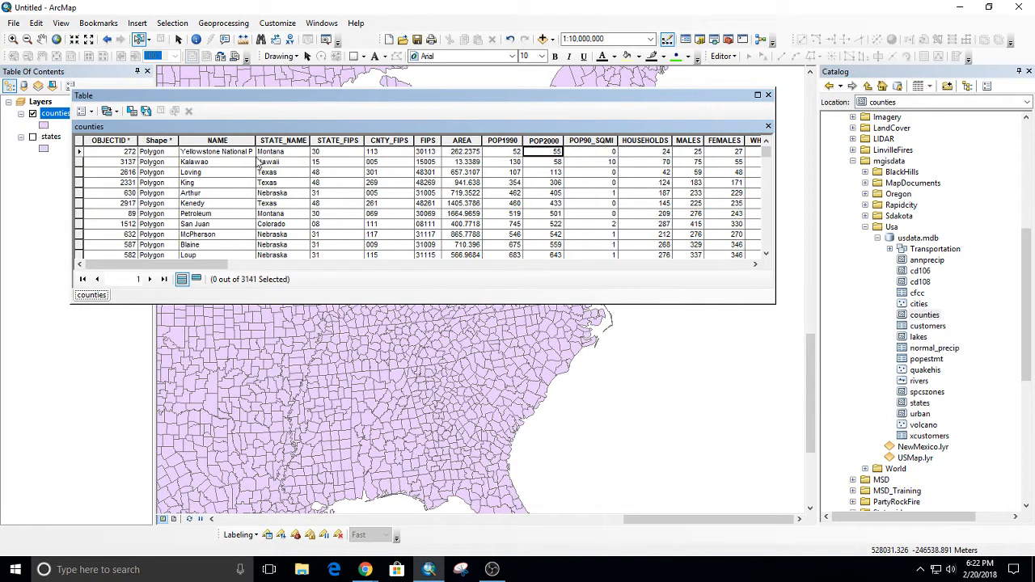
left_click_drag(294, 139, 295, 141)
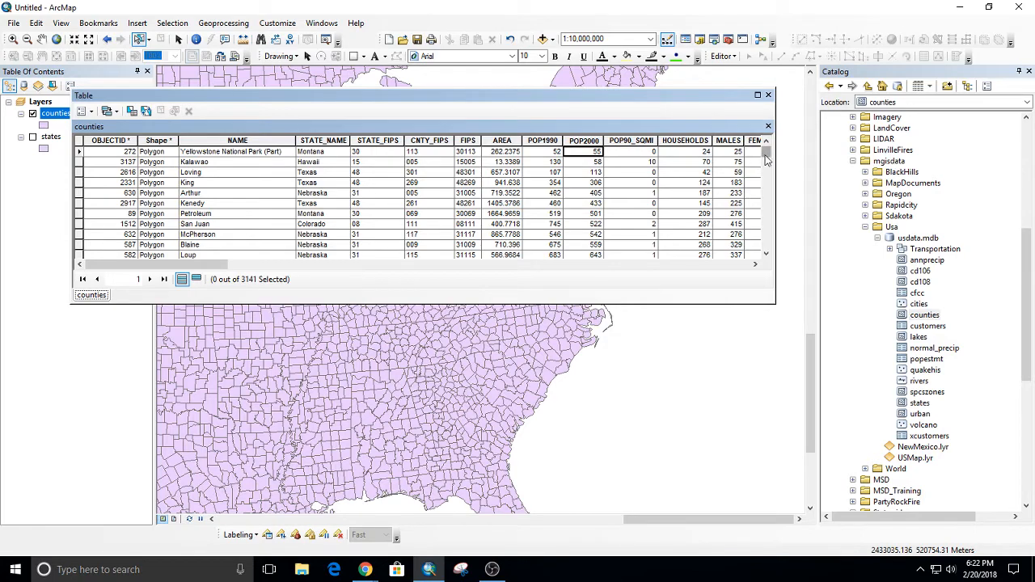
left_click_drag(766, 159, 772, 262)
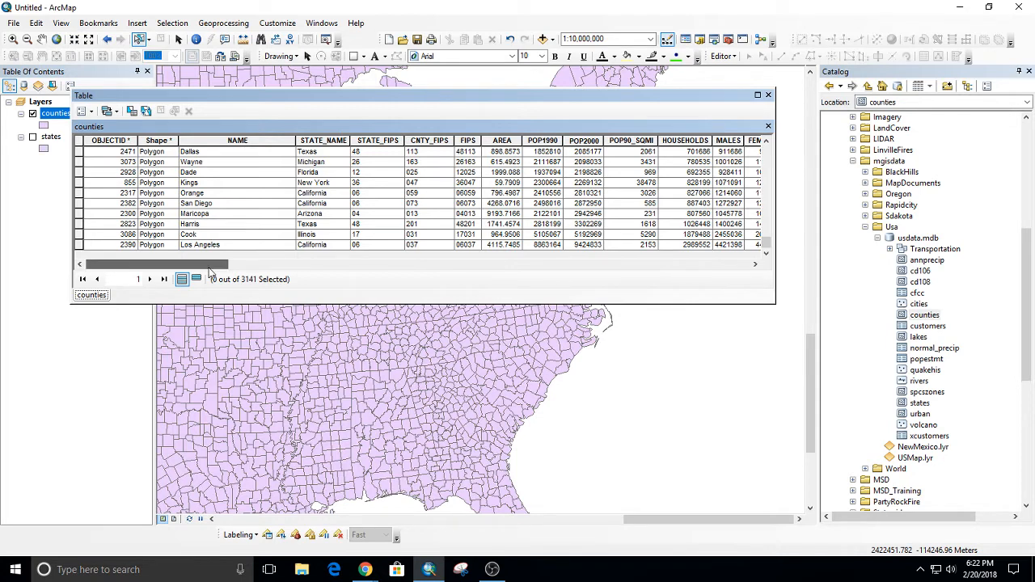
Freeze the NAME column of the counties table, and bring the fields from POP2000 onward alongside it.
left_click_drag(209, 268, 317, 268)
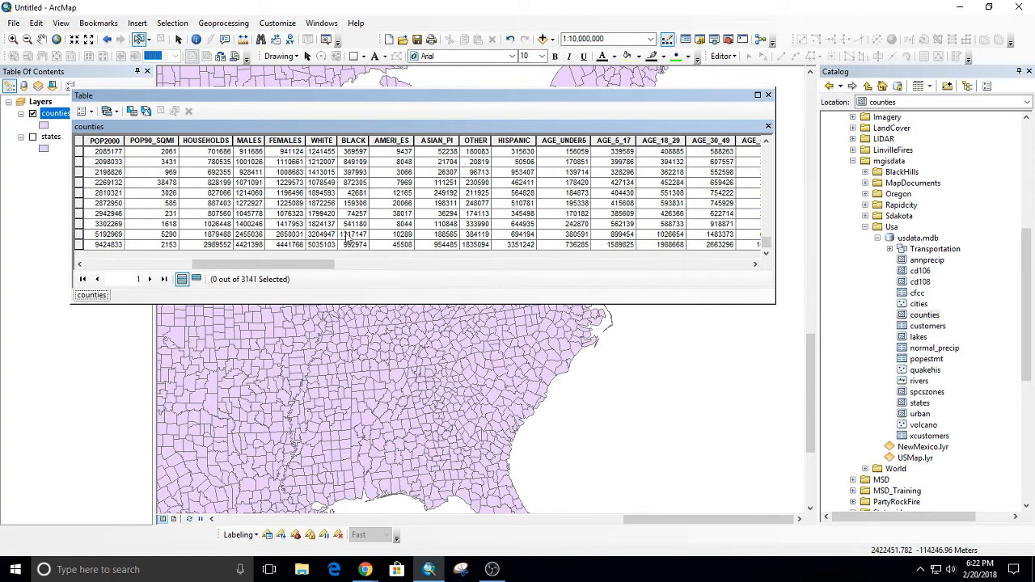
left_click_drag(254, 267, 165, 268)
right_click(177, 142)
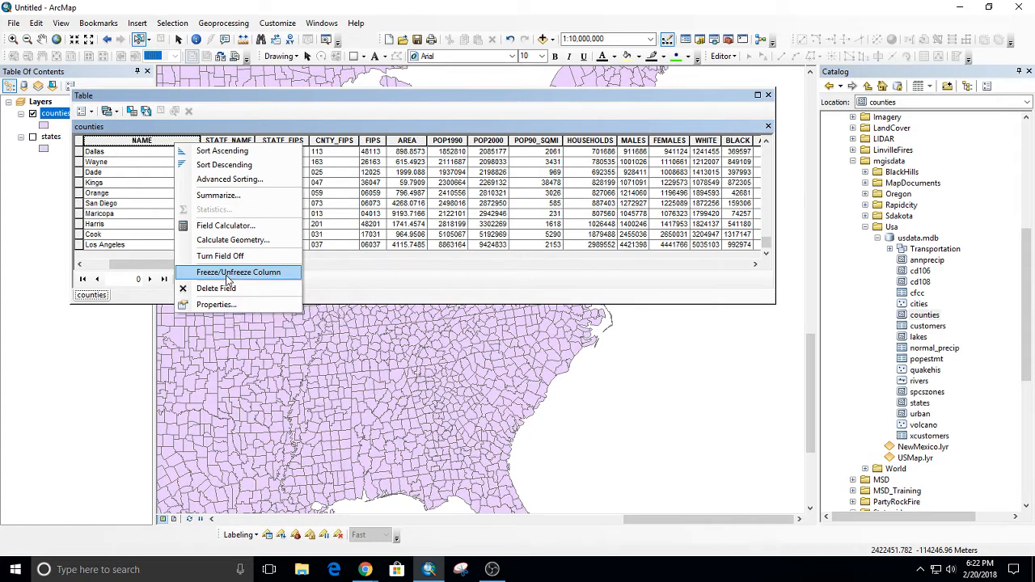
left_click(229, 274)
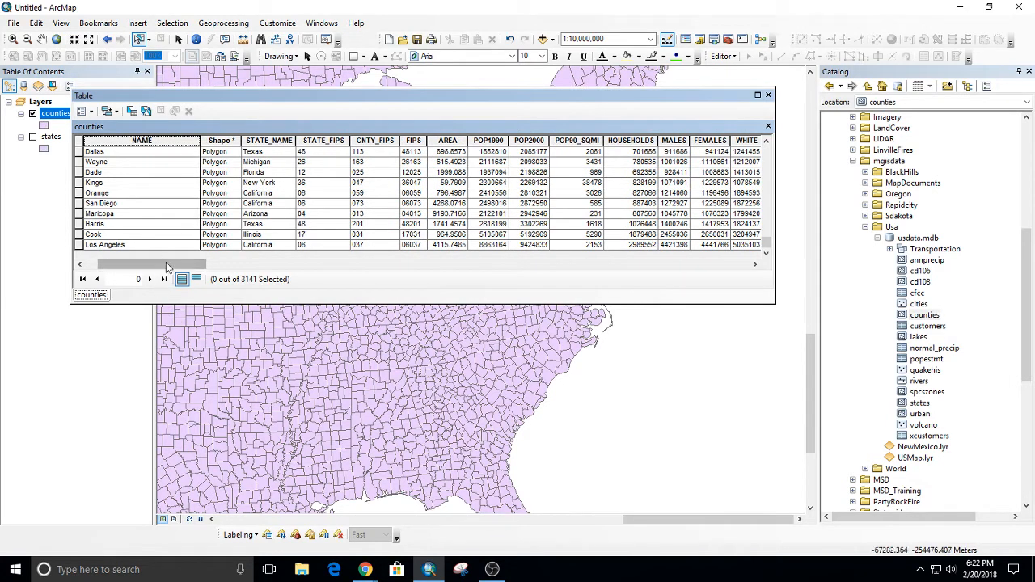
left_click_drag(165, 264, 232, 179)
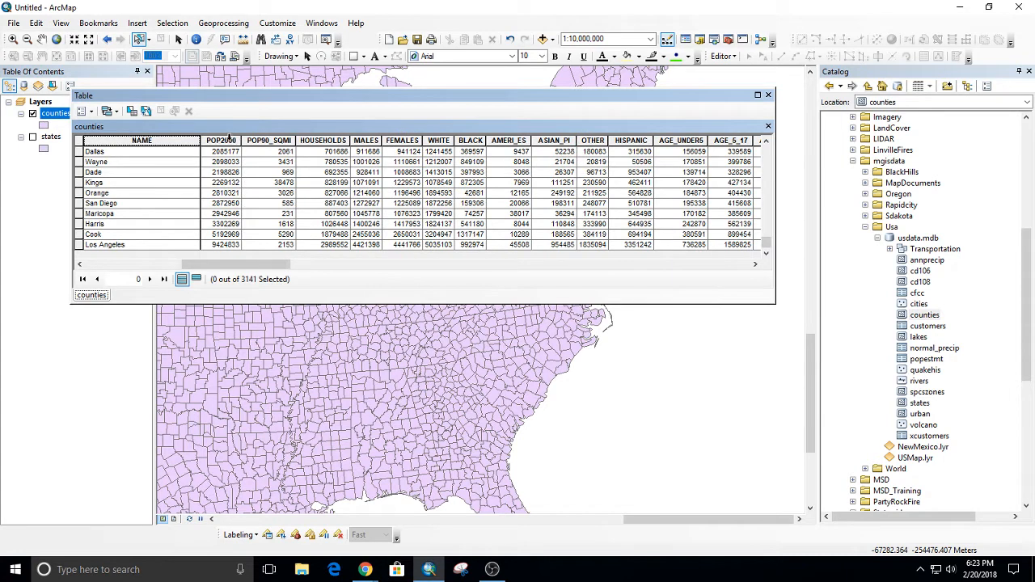
Freeze the POP2000 column of the counties table, and bring the fields from MARRIED onward alongside it.
right_click(231, 141)
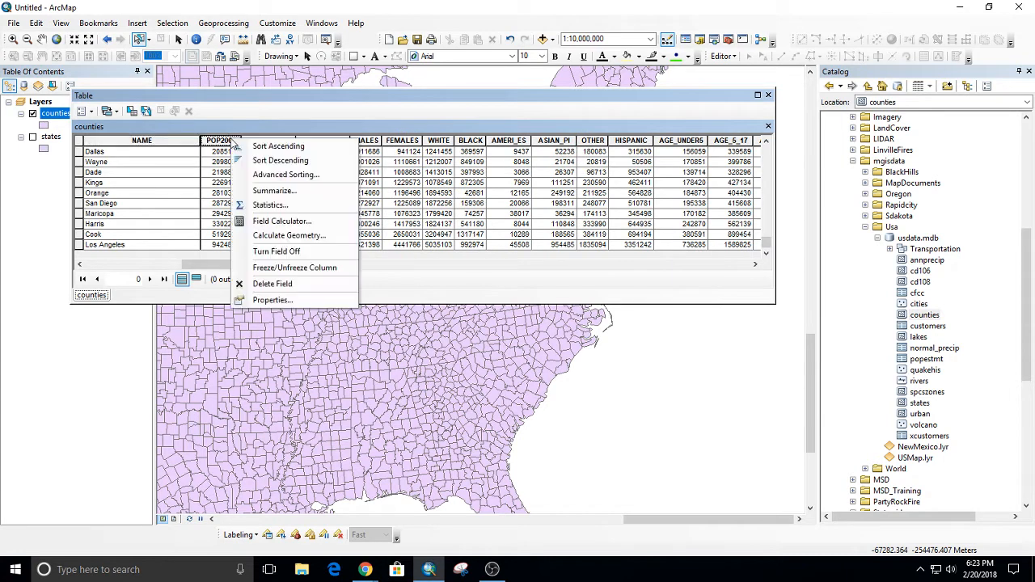
left_click(295, 267)
left_click_drag(224, 267, 421, 239)
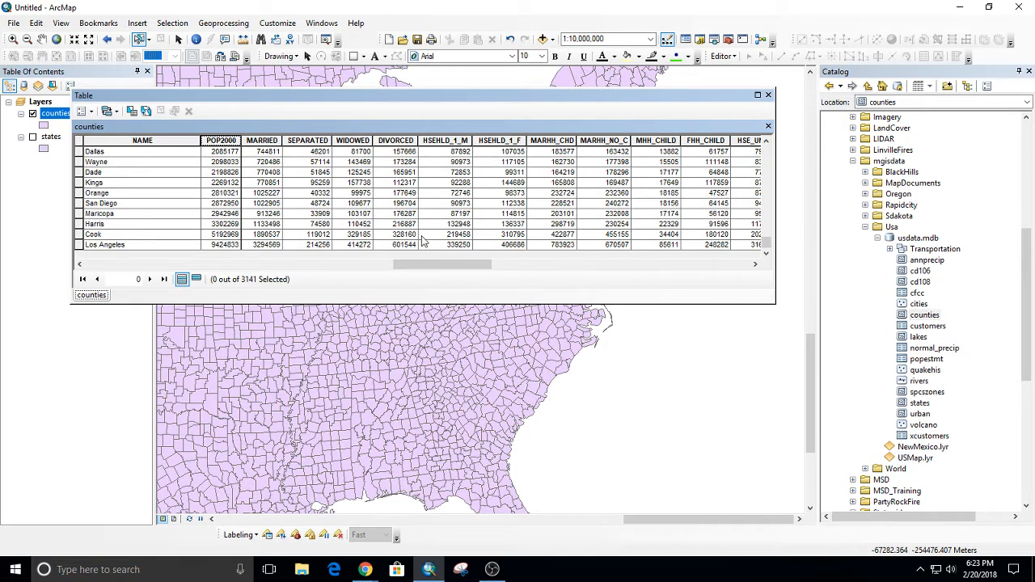
Unfreeze the POP2000 and NAME columns of the counties table.
right_click(229, 139)
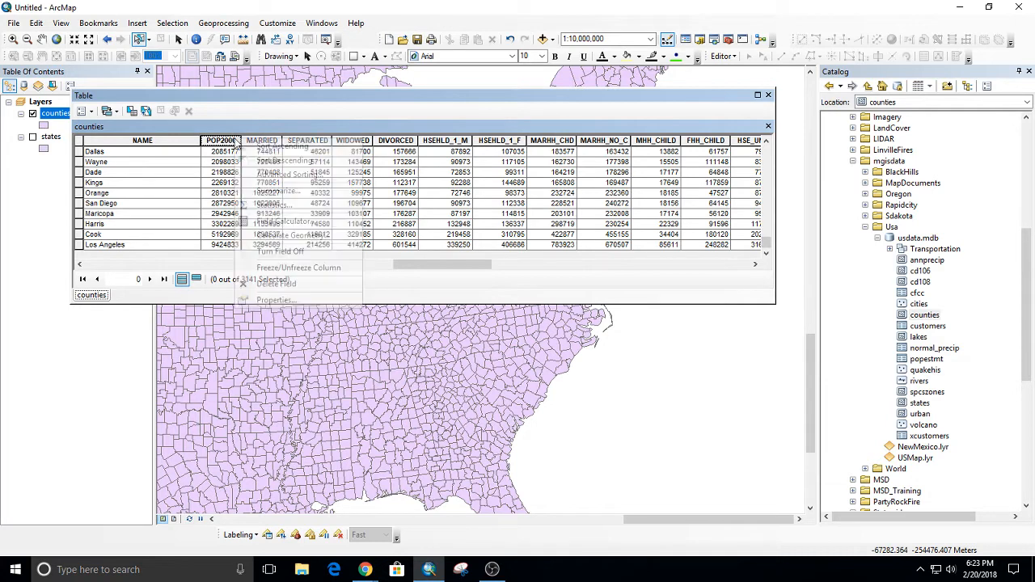
left_click(289, 268)
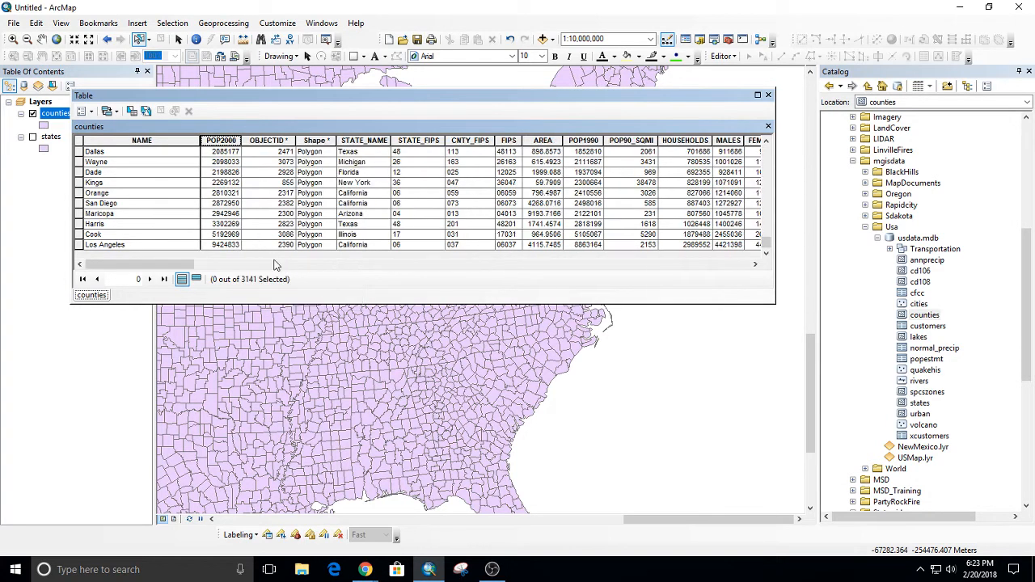
right_click(189, 143)
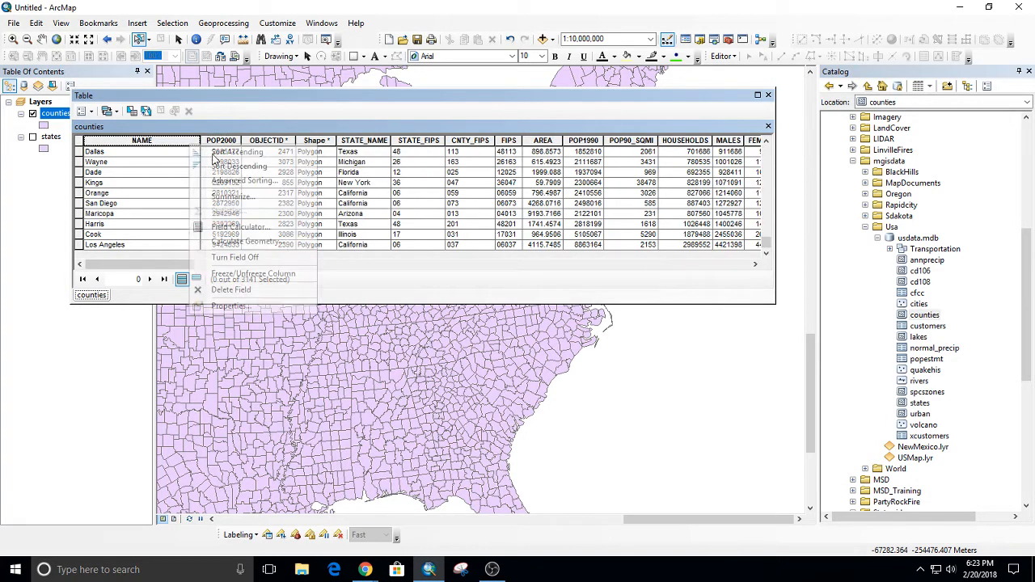
left_click(248, 274)
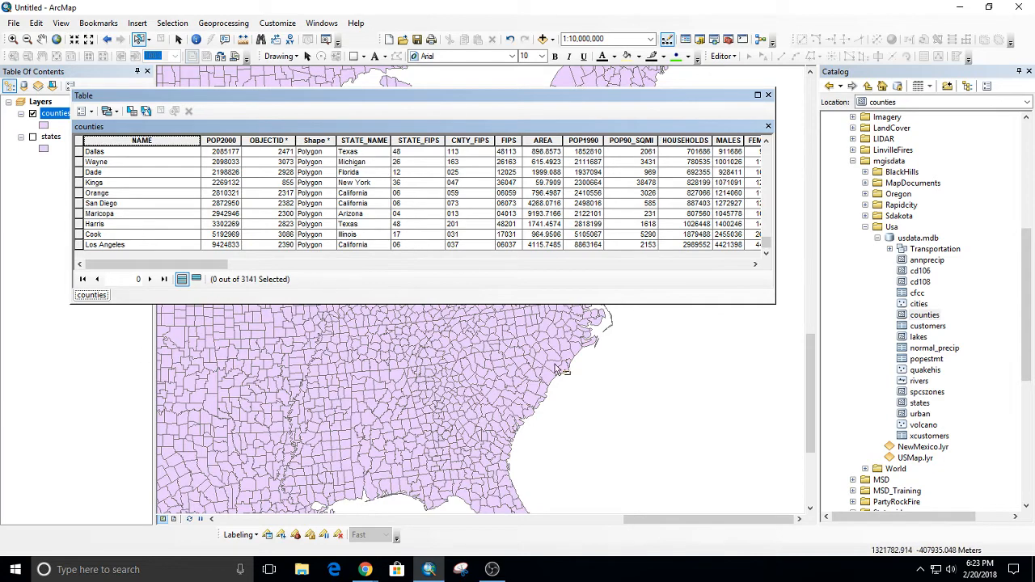
Select the Yellowstone National Park (Part) record in the counties table, and locate its polygon on the map.
scroll(686, 259, "up", 4)
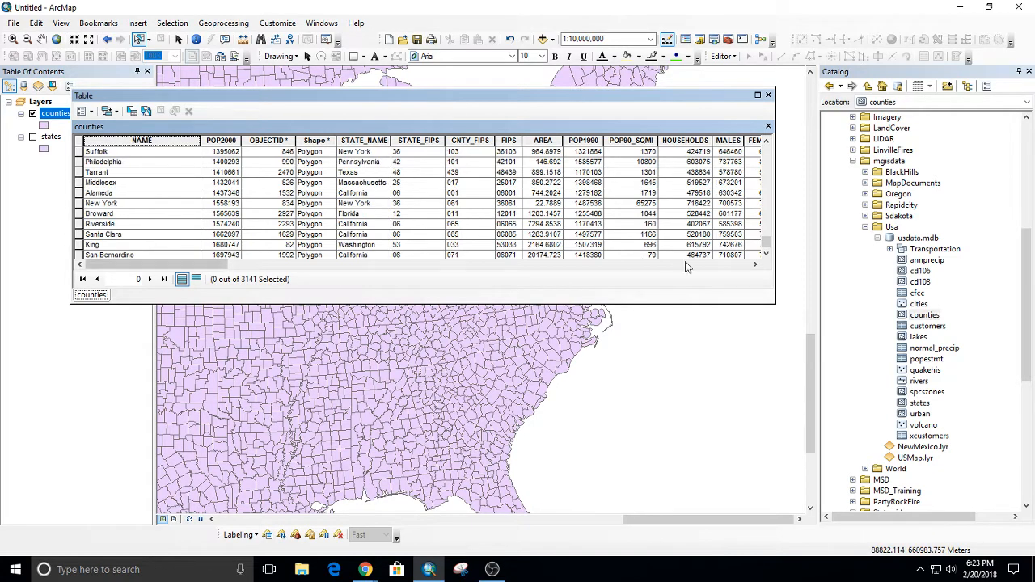
left_click_drag(764, 243, 764, 152)
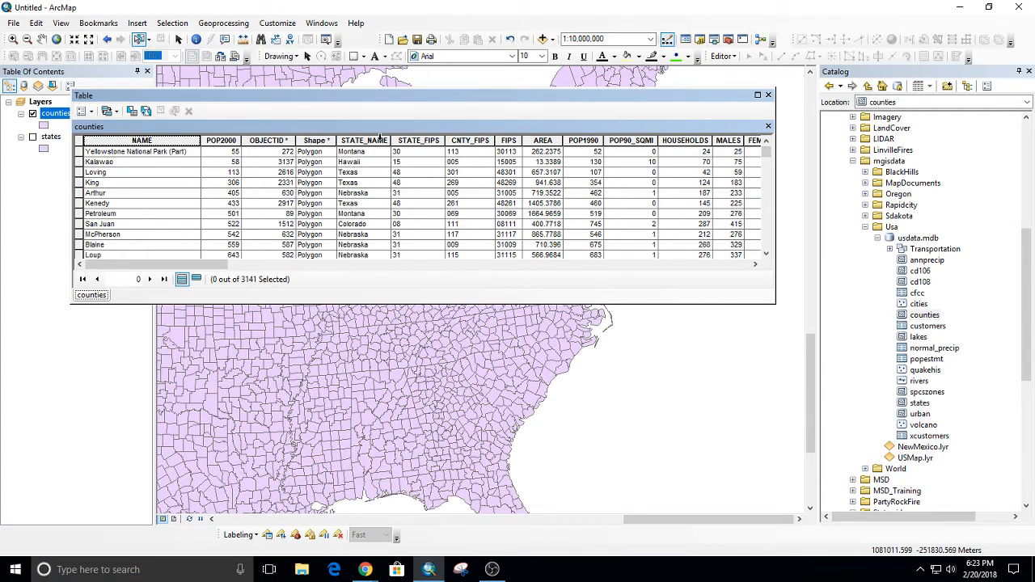
left_click(79, 152)
left_click_drag(208, 97, 488, 305)
left_click_drag(341, 241, 534, 202)
left_click_drag(481, 233, 647, 228)
left_click_drag(507, 193, 678, 304)
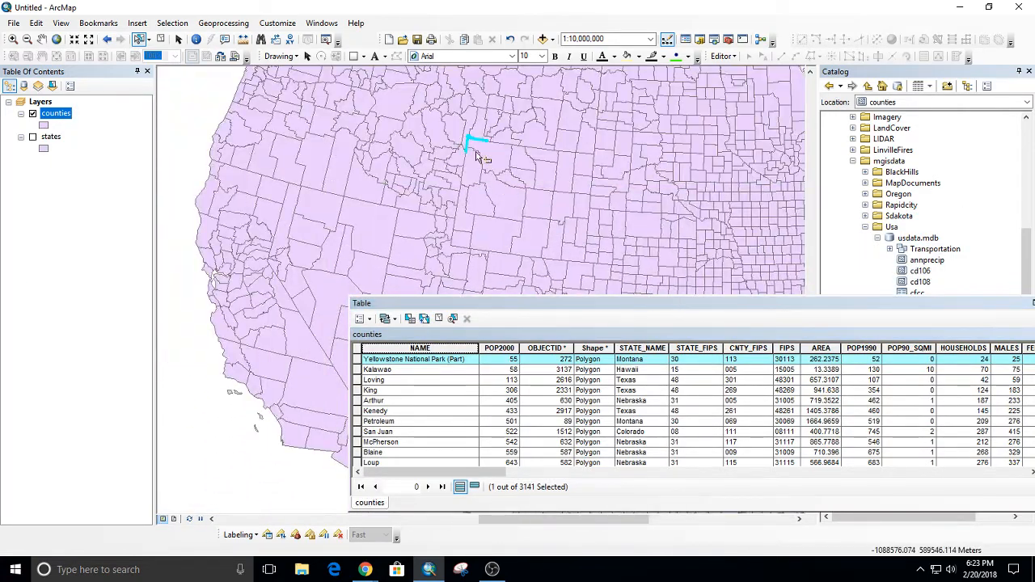
scroll(479, 158, "up", 4)
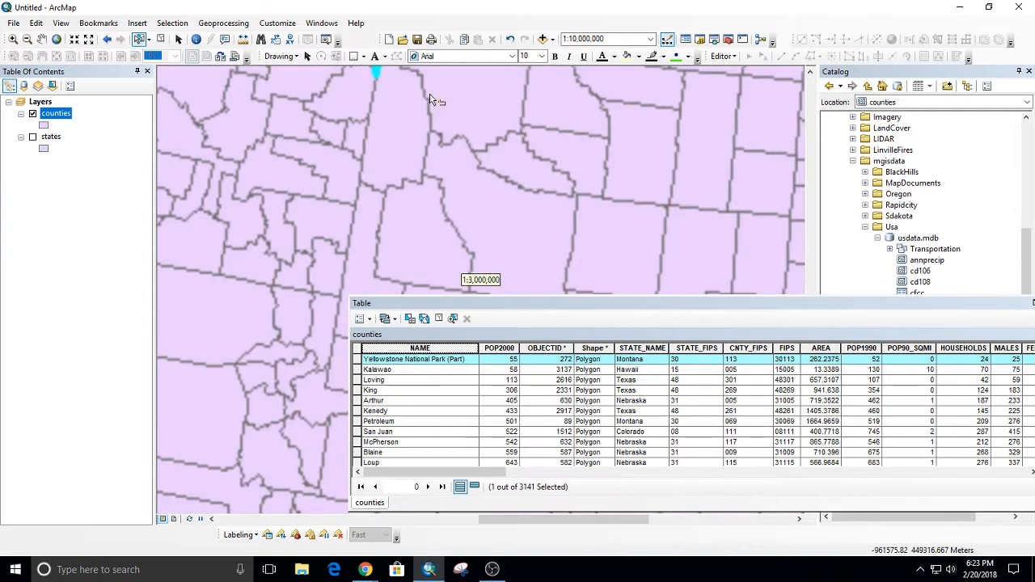
left_click_drag(416, 88, 369, 259)
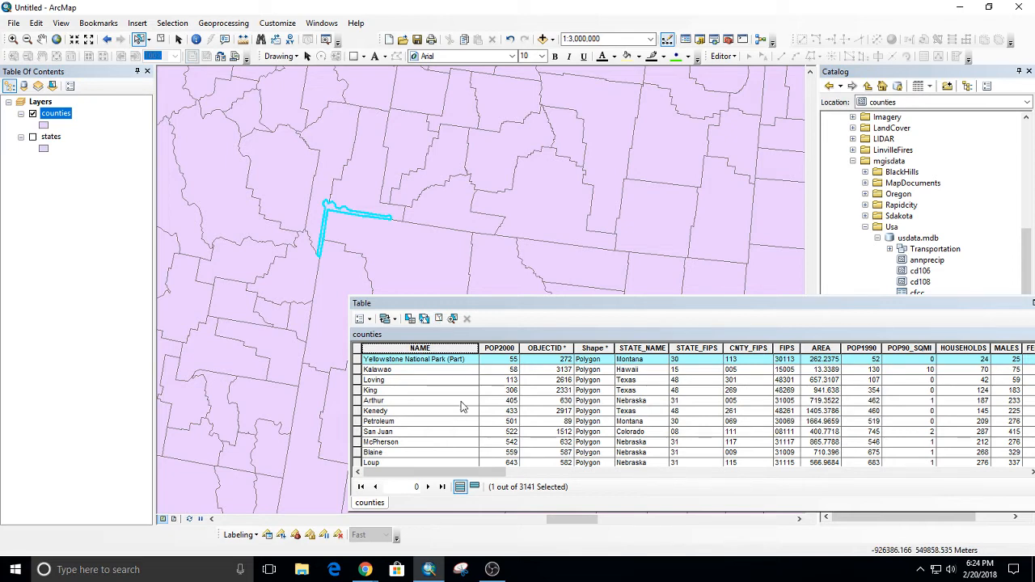
Close the counties attribute table, and open it again from its layer.
left_click_drag(871, 300, 570, 313)
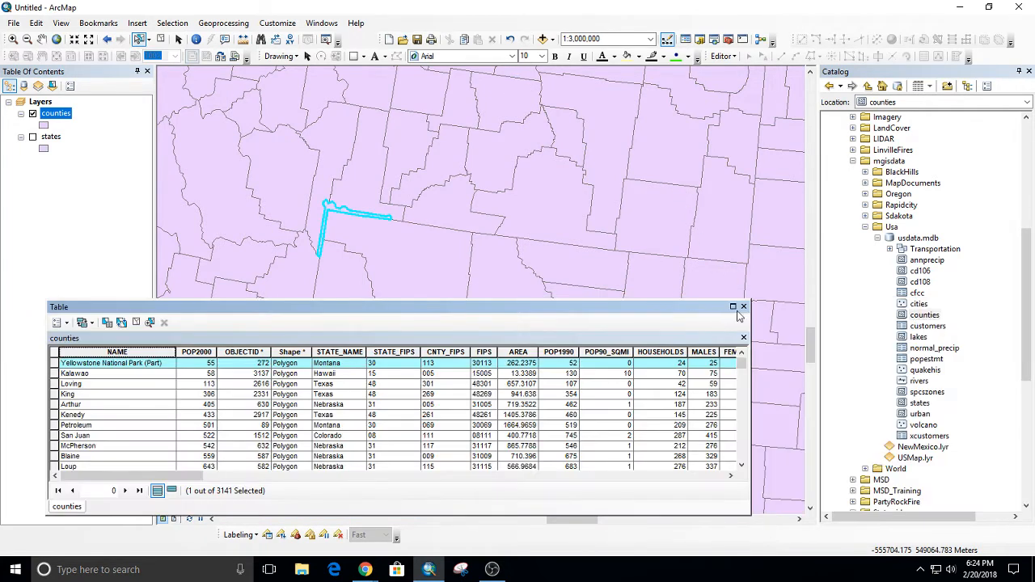
left_click(747, 305)
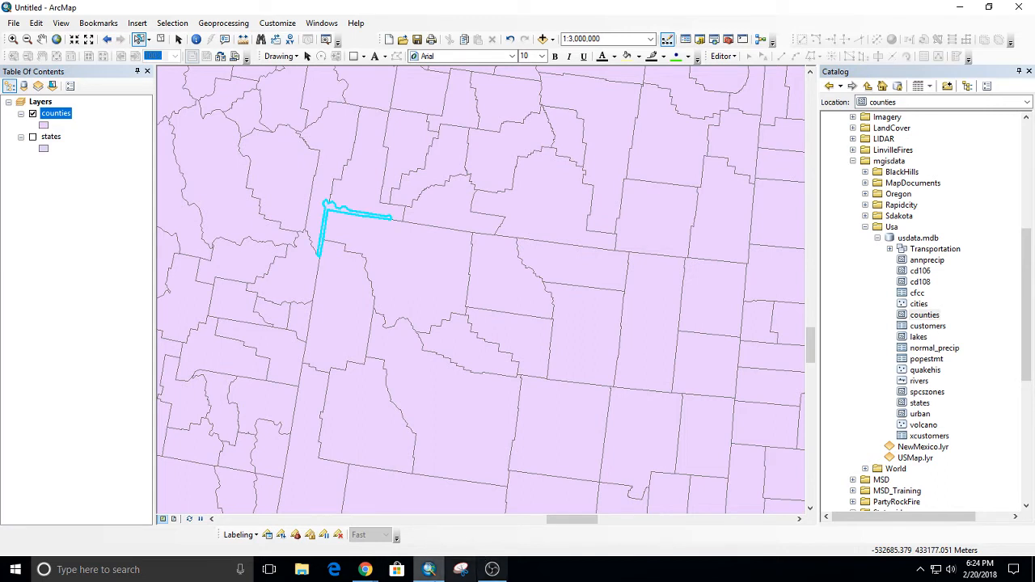
left_click(47, 103)
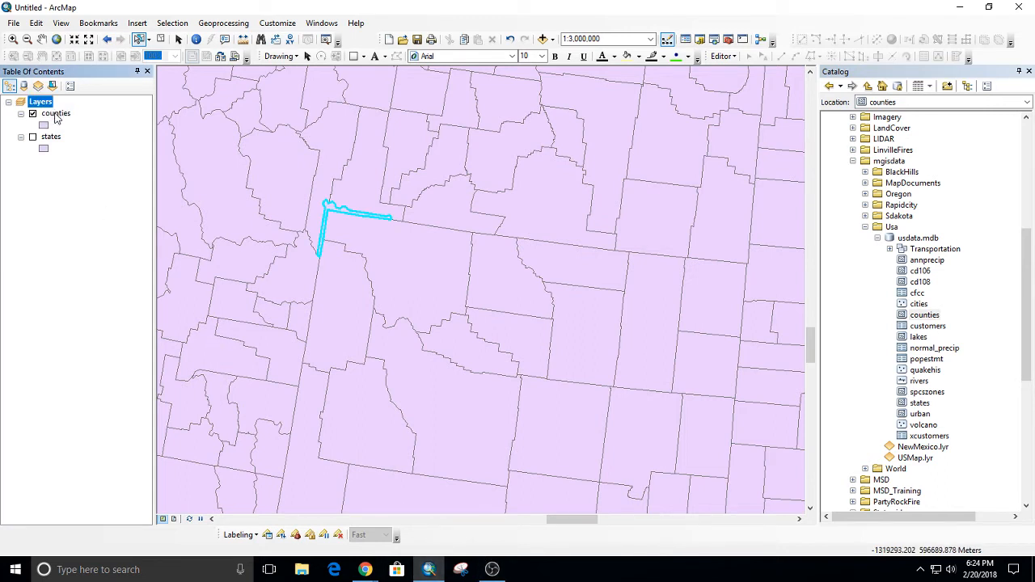
double_click(55, 115, "ctrl")
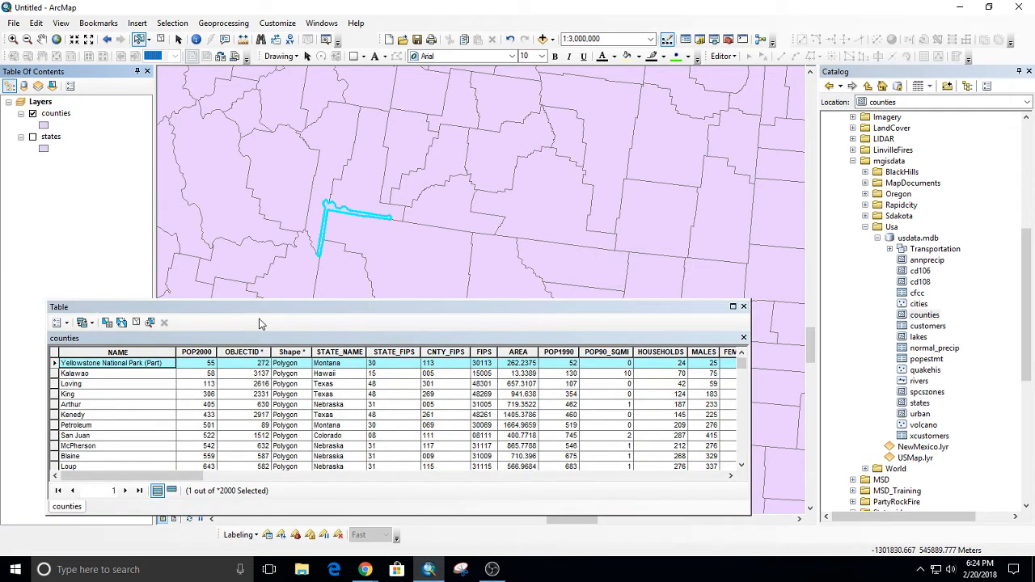
left_click_drag(267, 310, 425, 241)
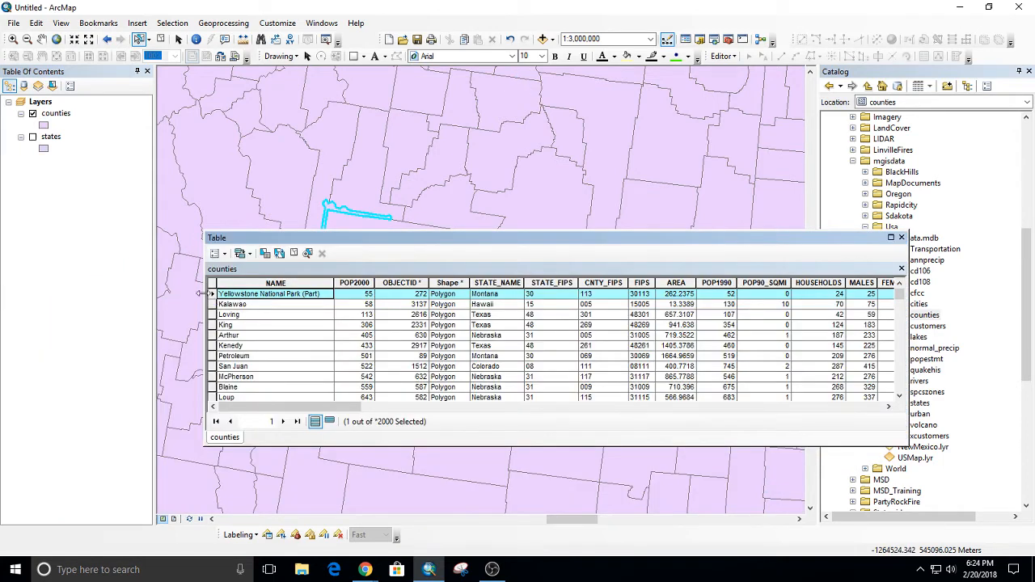
Select the records from Yellowstone National Park (Part) through Loup in the counties table, and close the table.
left_click_drag(212, 294, 216, 404)
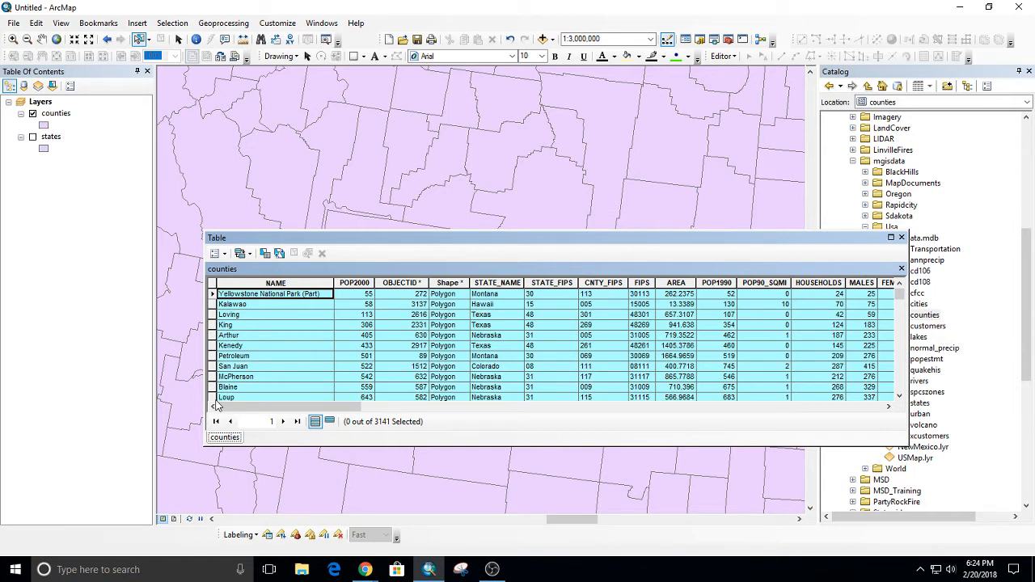
left_click_drag(216, 405, 217, 404)
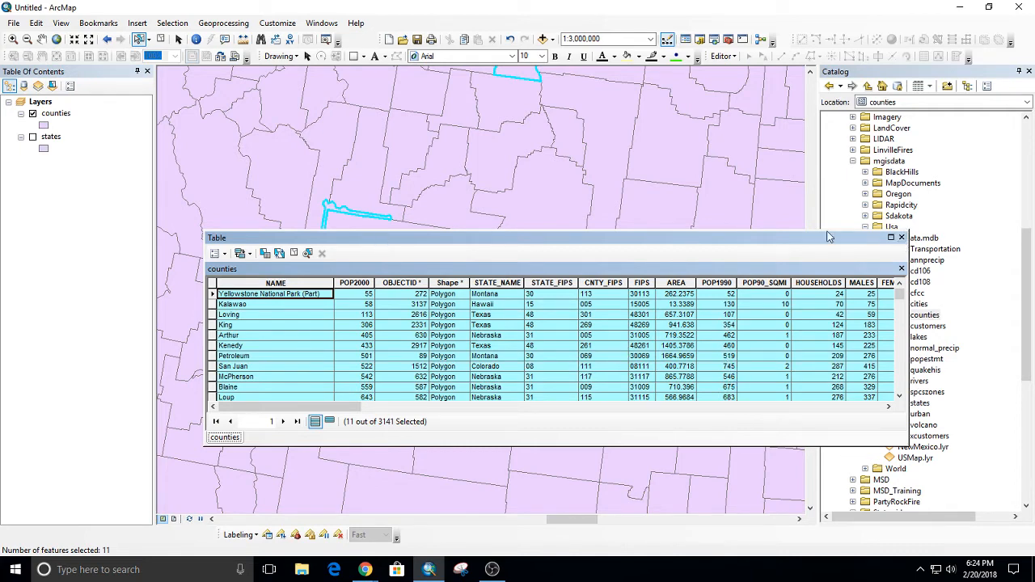
left_click(901, 238)
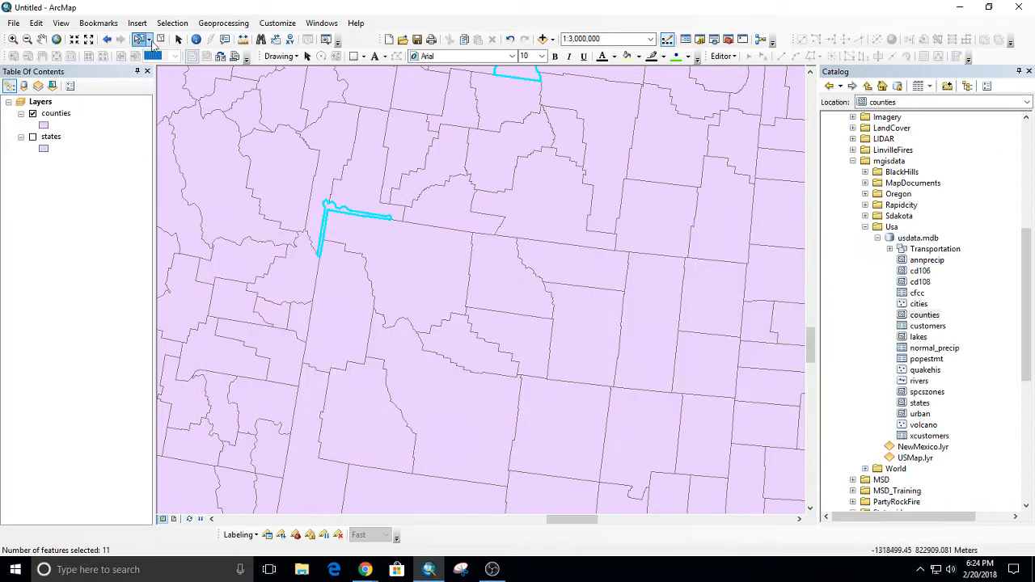
Open Select By Attributes for the counties layer, and place the dialog clear of the table of contents' layers.
left_click(183, 24)
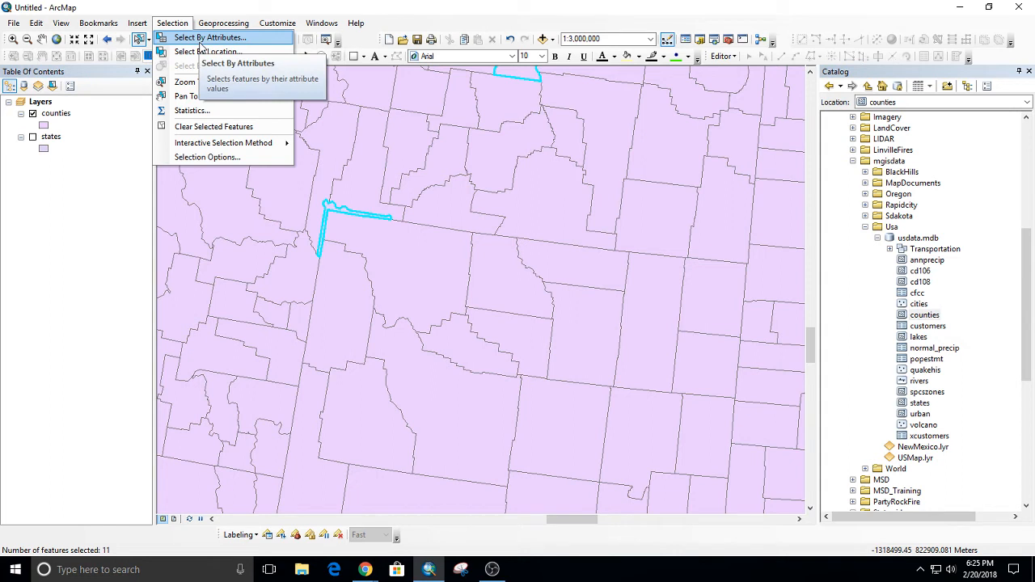
left_click(200, 38)
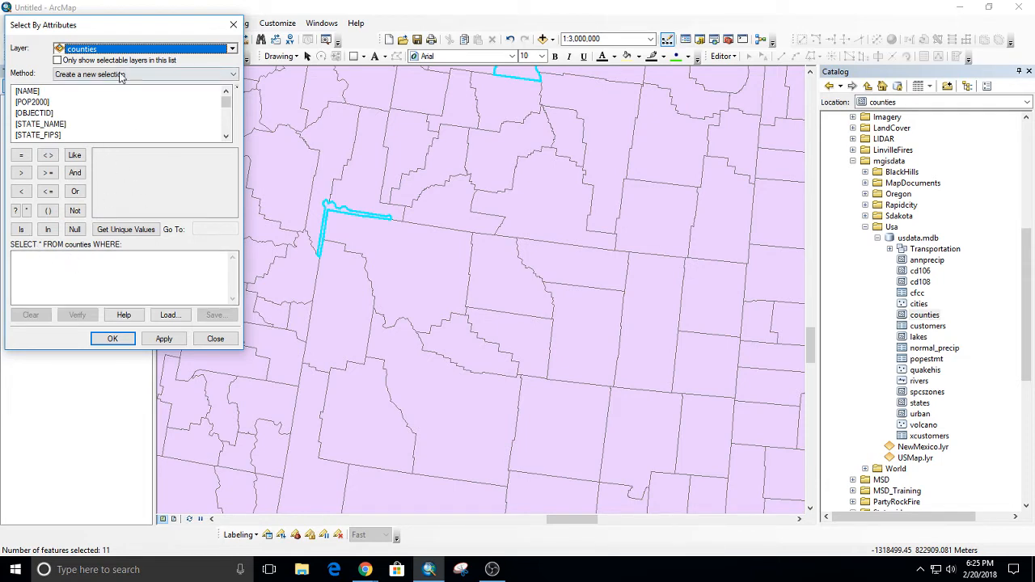
left_click_drag(93, 26, 186, 63)
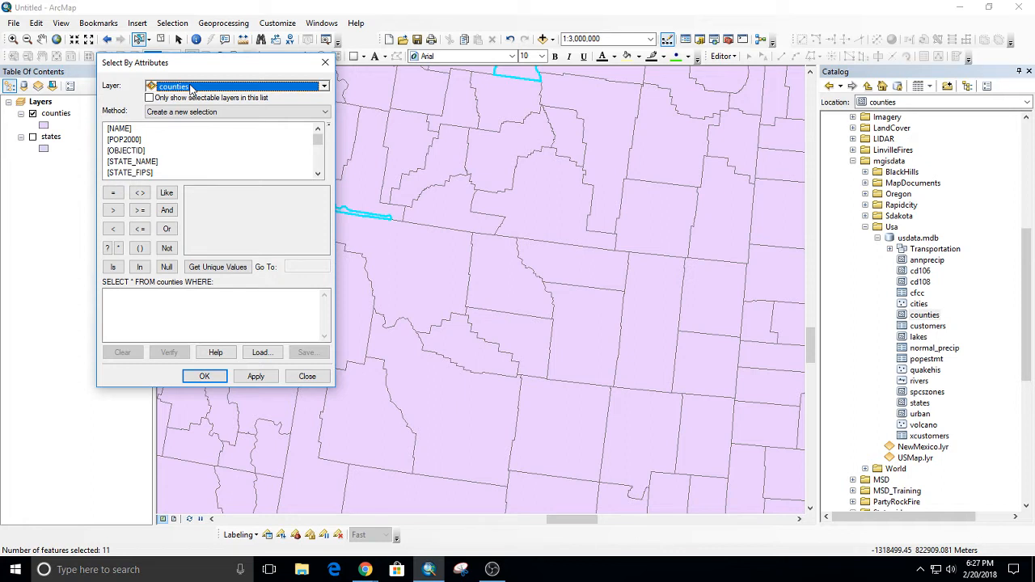
left_click_drag(192, 69, 193, 158)
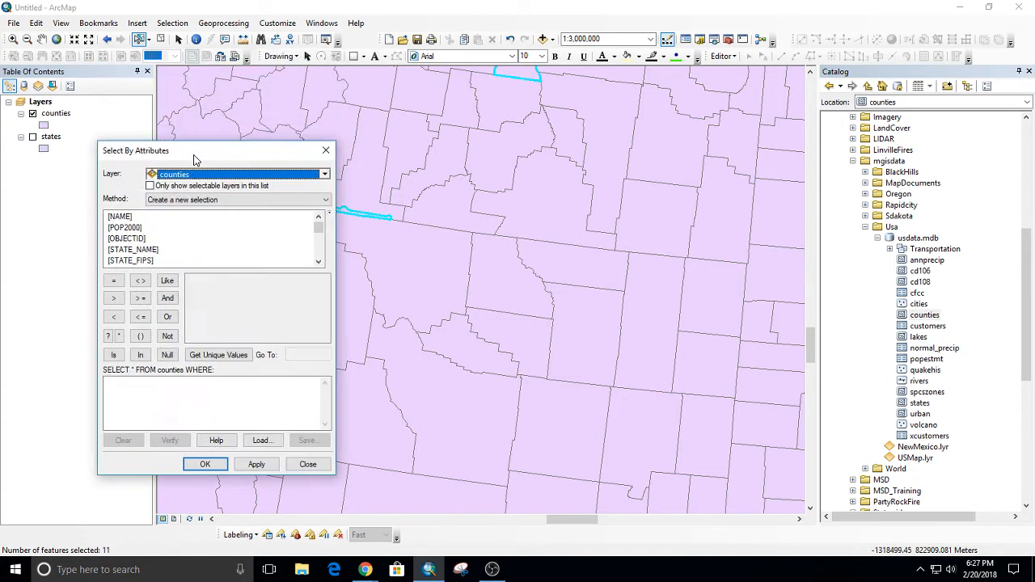
Clear the selected counties, and fit the whole United States in the map at 1:40,000,000.
left_click(225, 40)
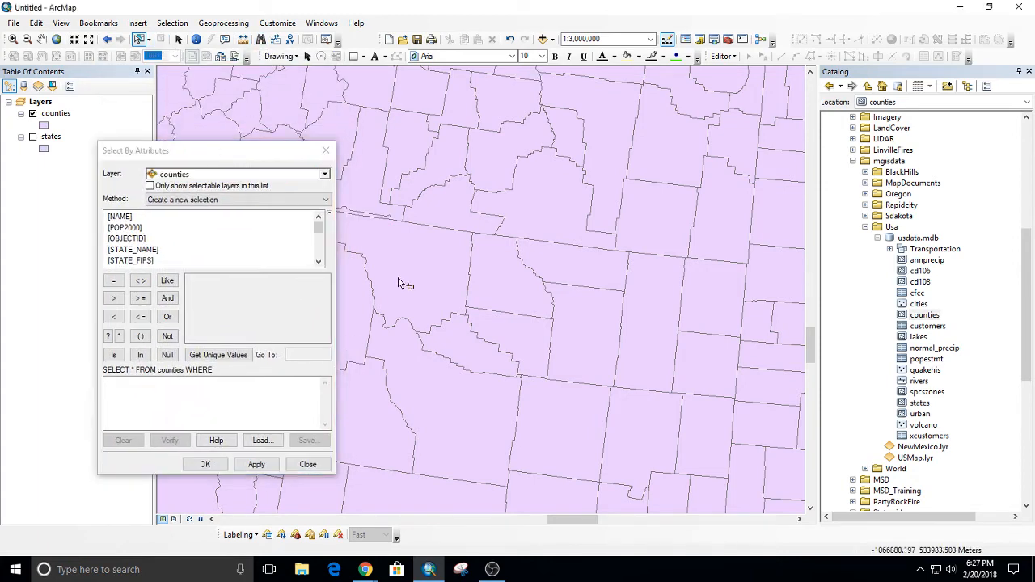
scroll(495, 293, "up", 5)
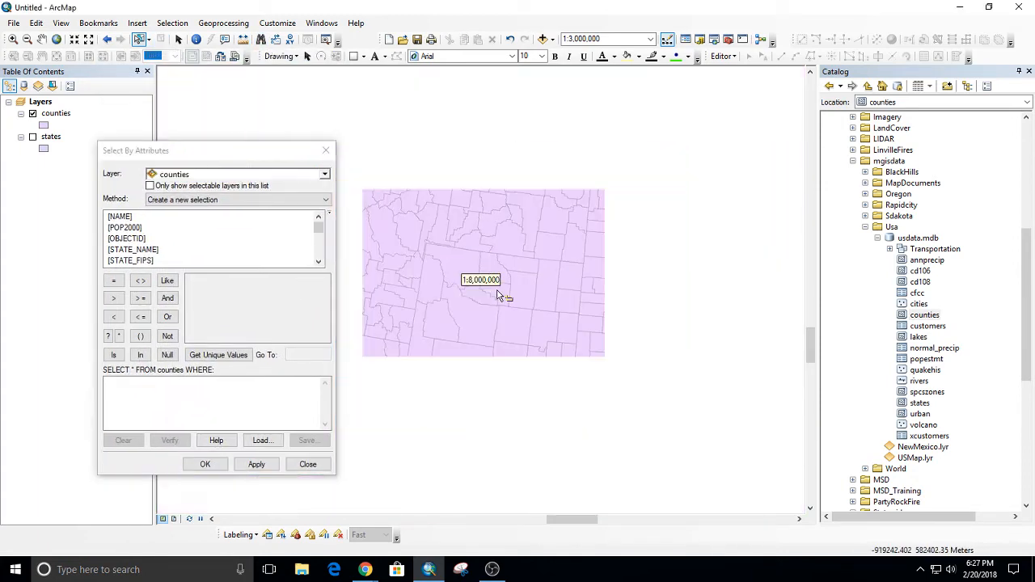
scroll(547, 376, "up", 2)
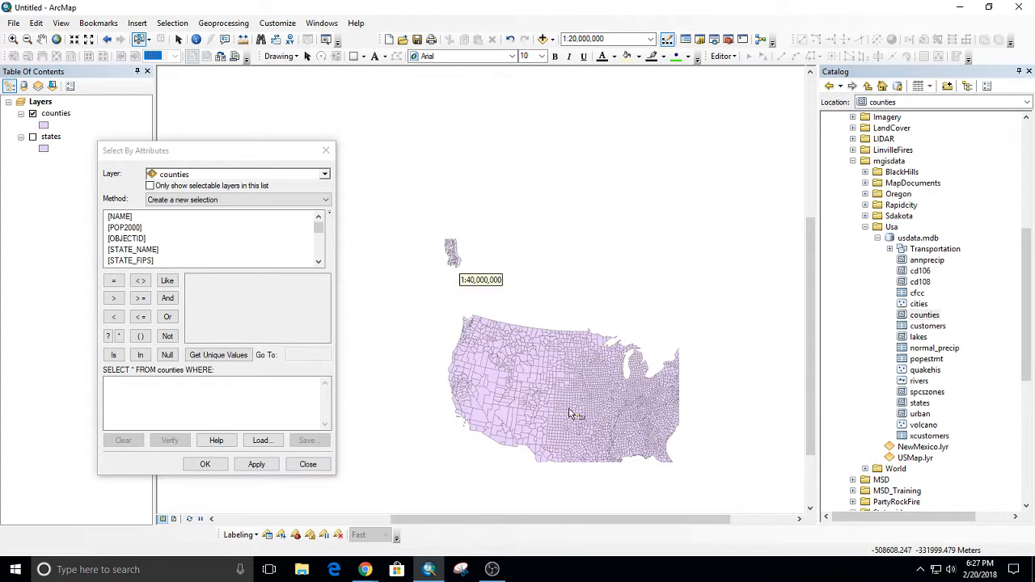
left_click_drag(590, 395, 611, 351)
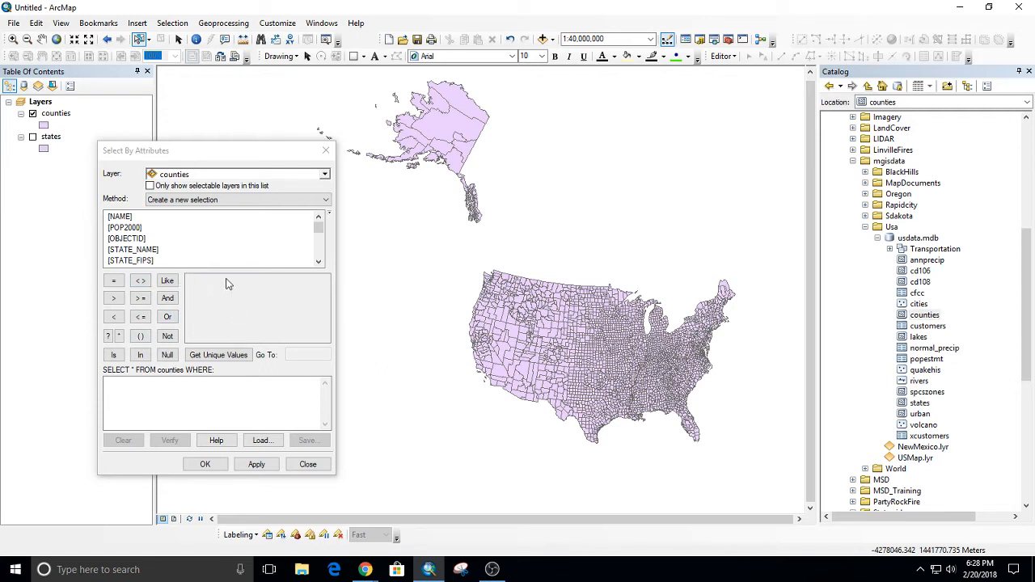
Start the counties query with [POP2000] > and list the field's unique values.
double_click(126, 228)
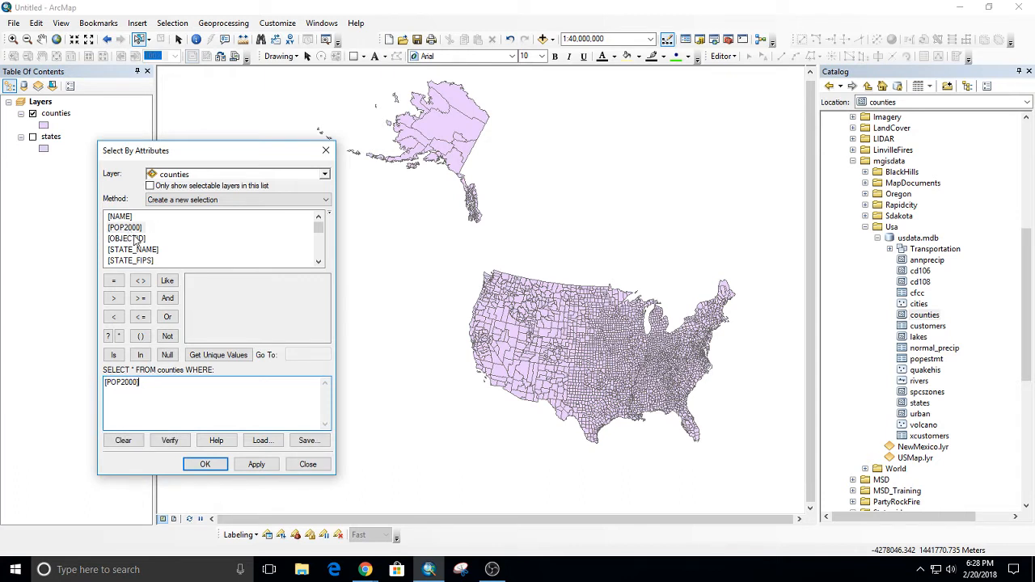
left_click(114, 299)
left_click(214, 356)
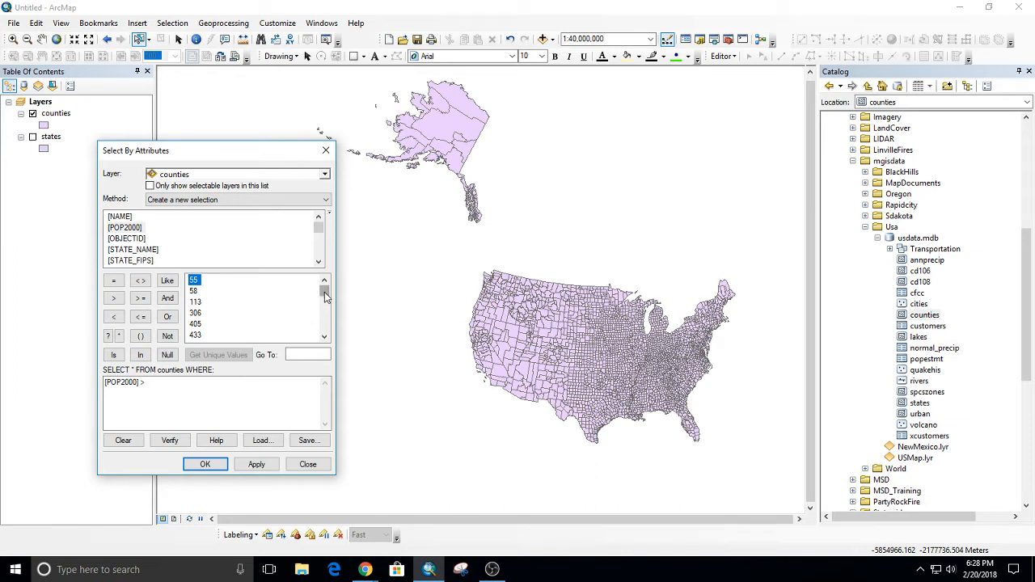
left_click(209, 380)
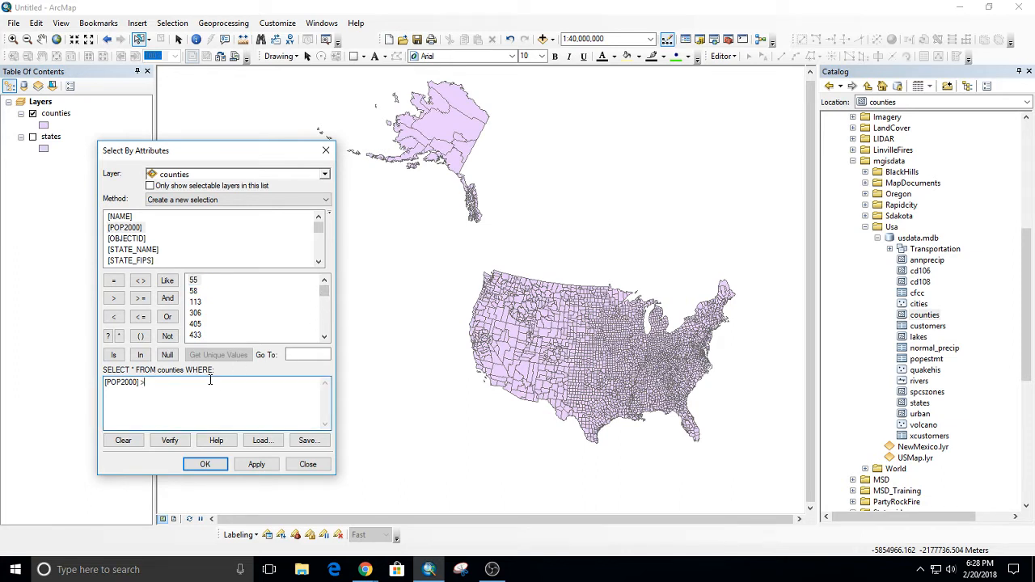
Change the query to [POP2000] < 5000, and look through the field's unique values.
double_click(144, 382)
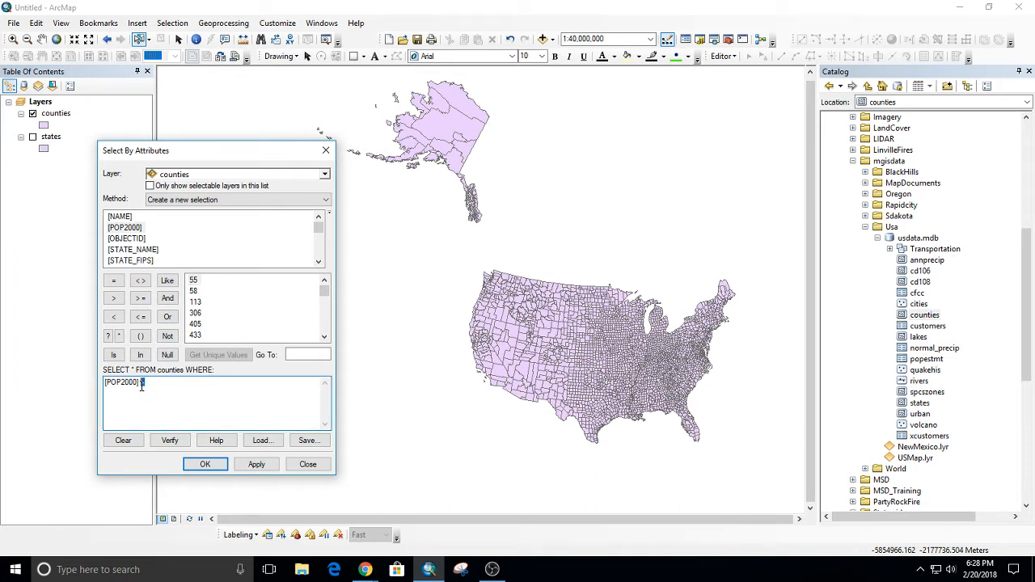
left_click(113, 316)
type("5000")
scroll(227, 316, "down", 3)
scroll(217, 327, "down", 2)
scroll(231, 332, "down", 3)
scroll(202, 331, "down", 4)
Verify the query expression, and apply it to the counties layer as a new selection.
left_click(169, 440)
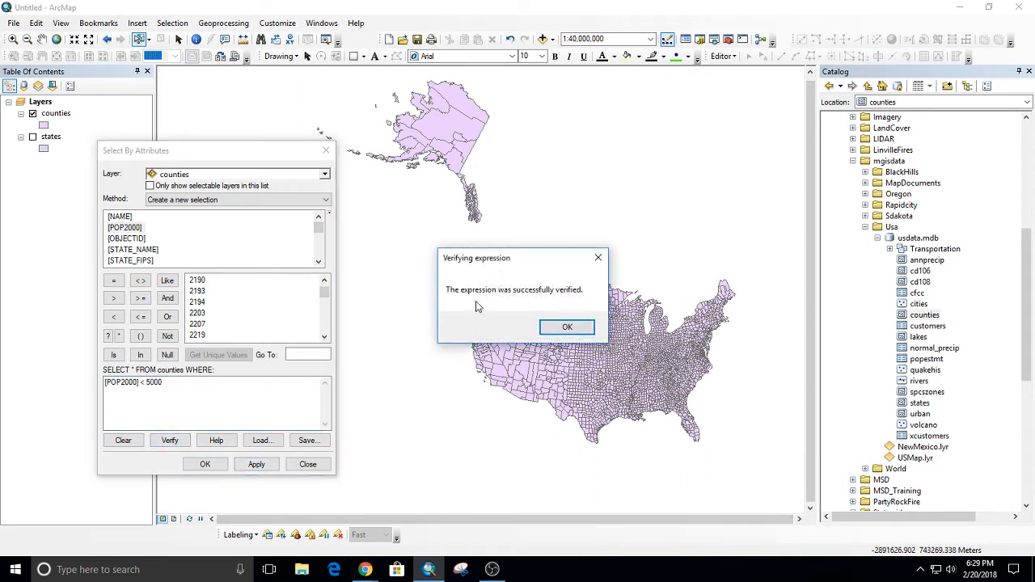
left_click(567, 326)
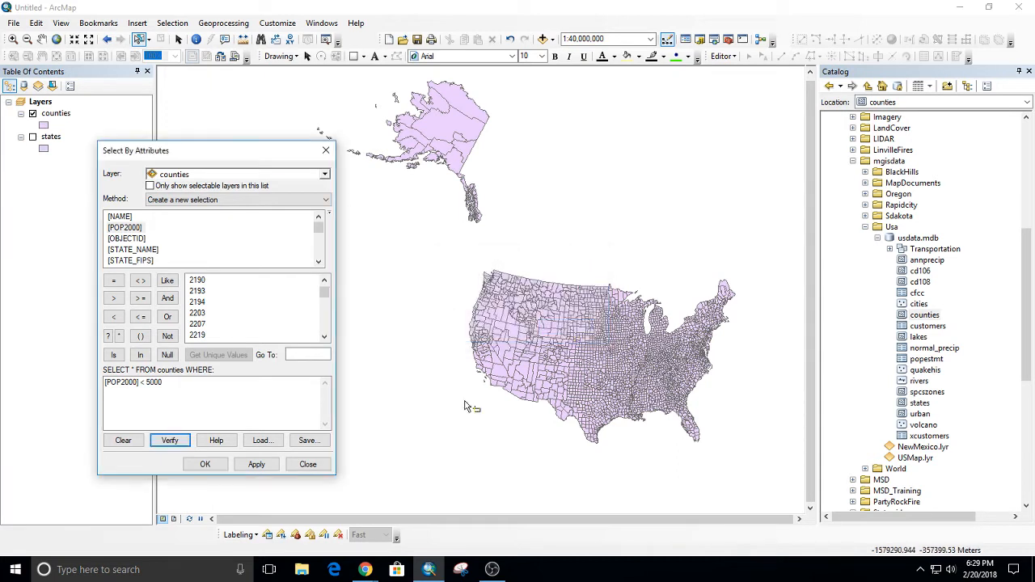
left_click(257, 468)
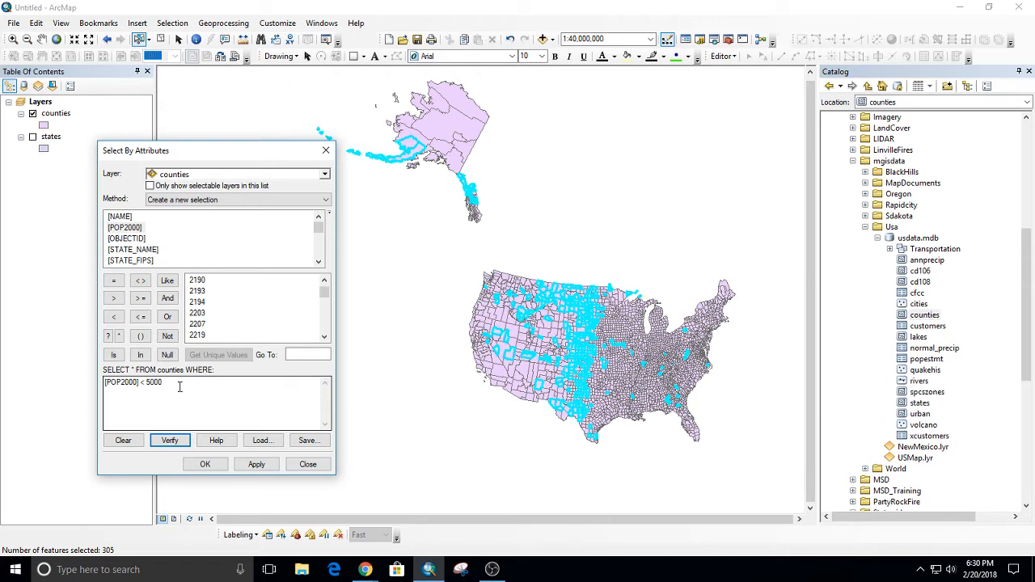
Change the query to [POP2000] < 6000, and apply it to the counties layer as a new selection.
left_click(204, 464)
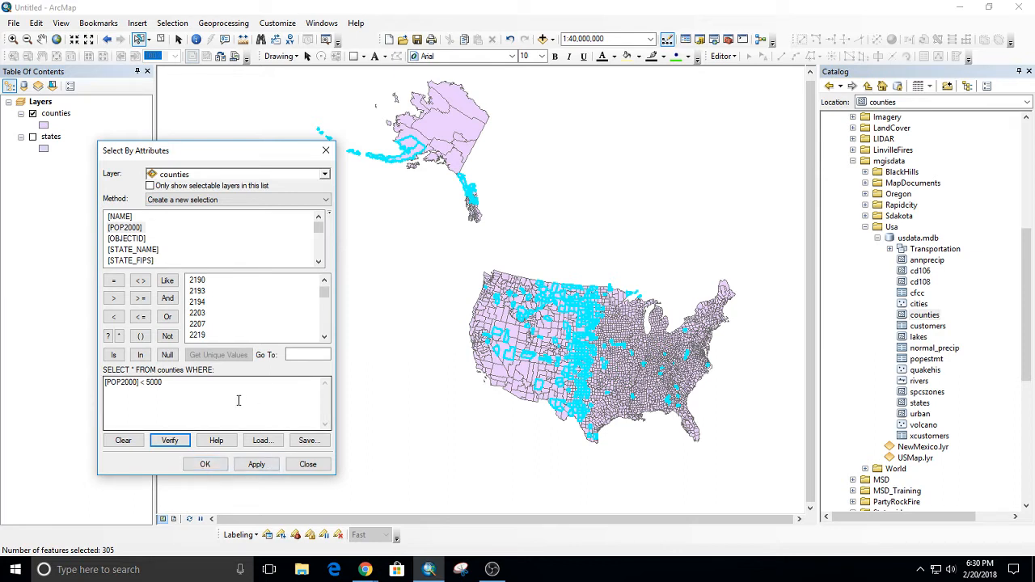
left_click_drag(151, 382, 145, 382)
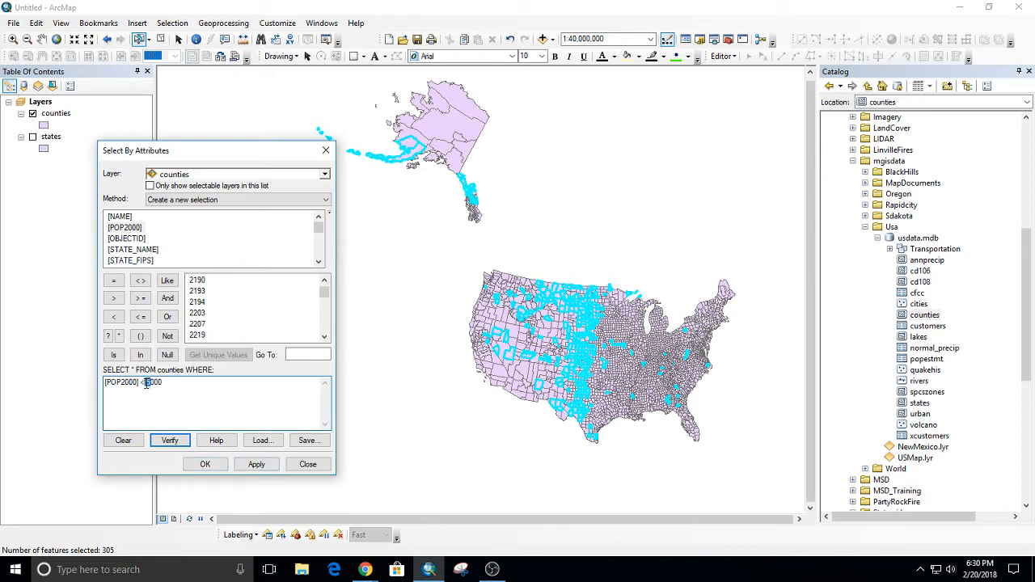
type("6")
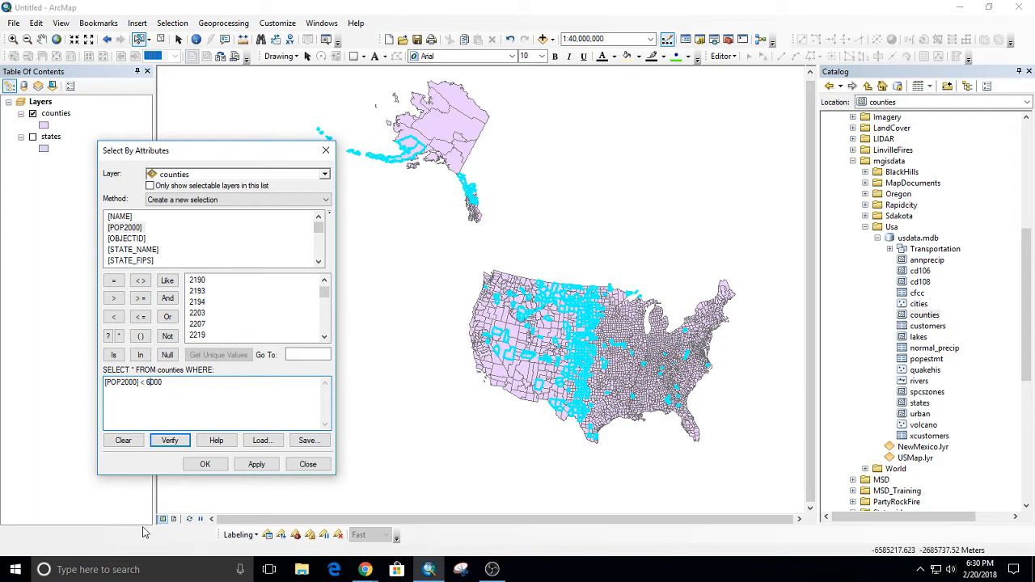
left_click(254, 464)
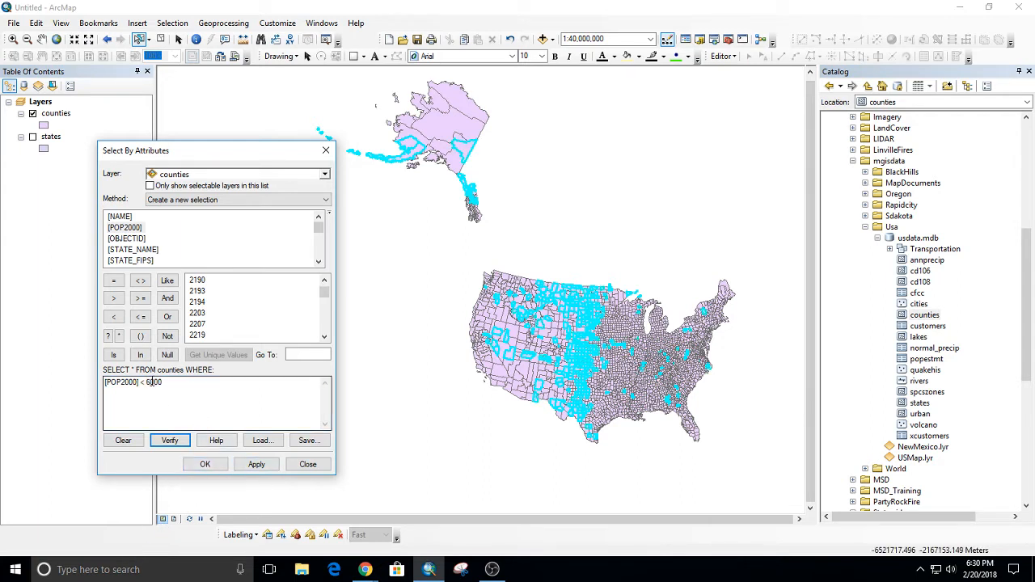
Select the counties matching [POP2000] < 7000, and finish the attribute query.
left_click_drag(152, 382, 146, 382)
type("7")
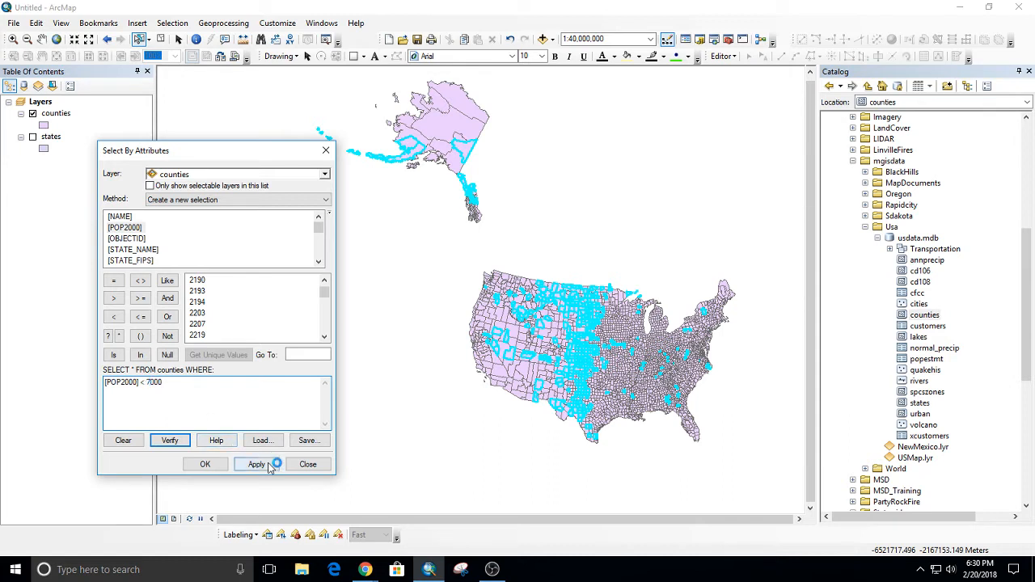
left_click(269, 466)
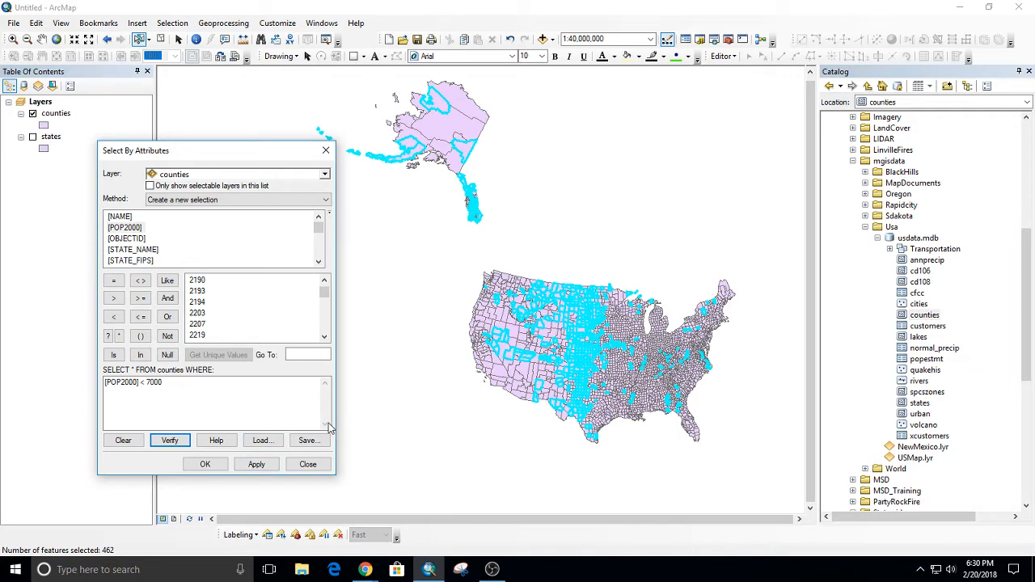
left_click(206, 464)
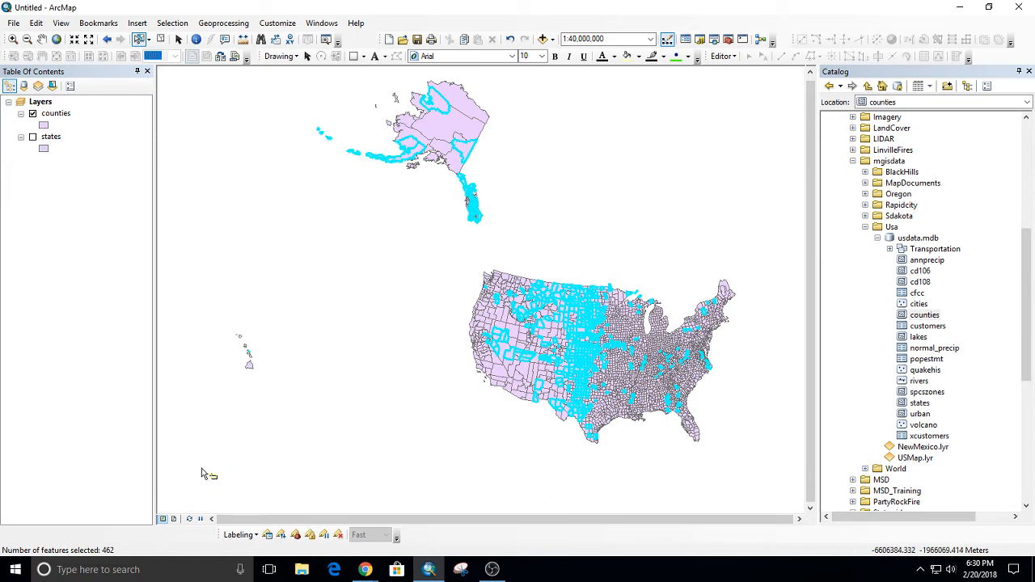
Review the selected records in the counties attribute table, and close the table.
right_click(67, 115)
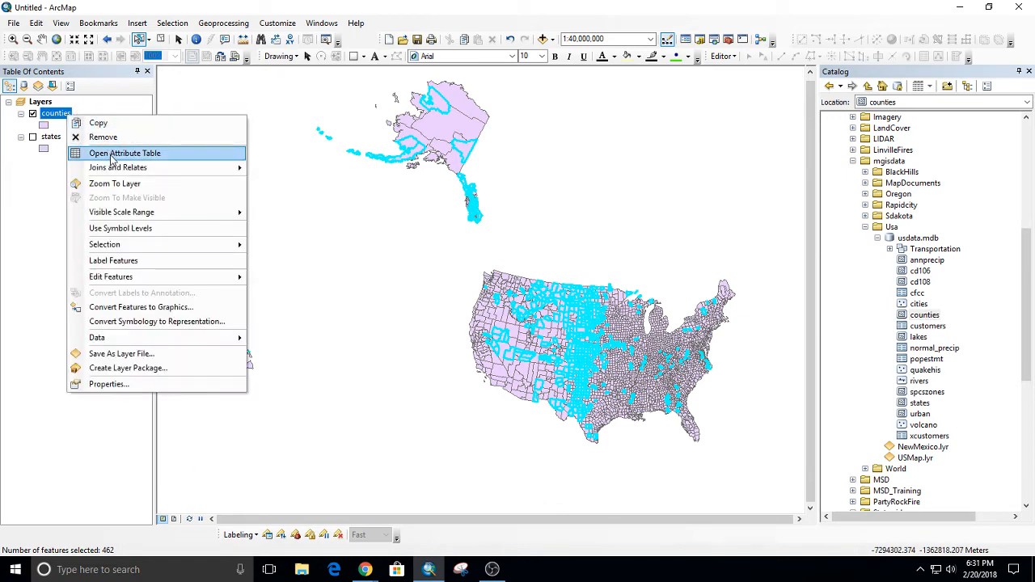
left_click(111, 156)
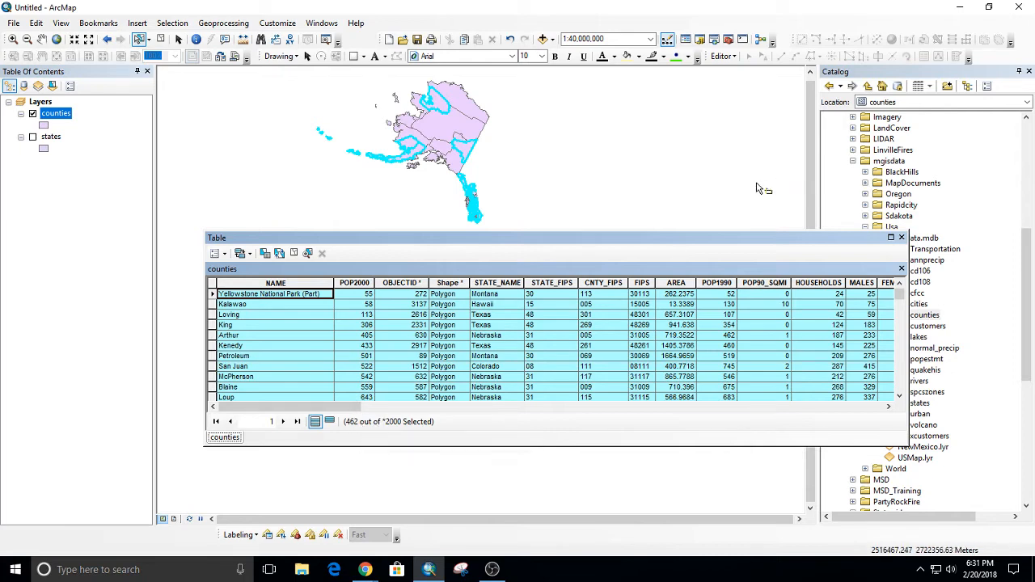
left_click(901, 238)
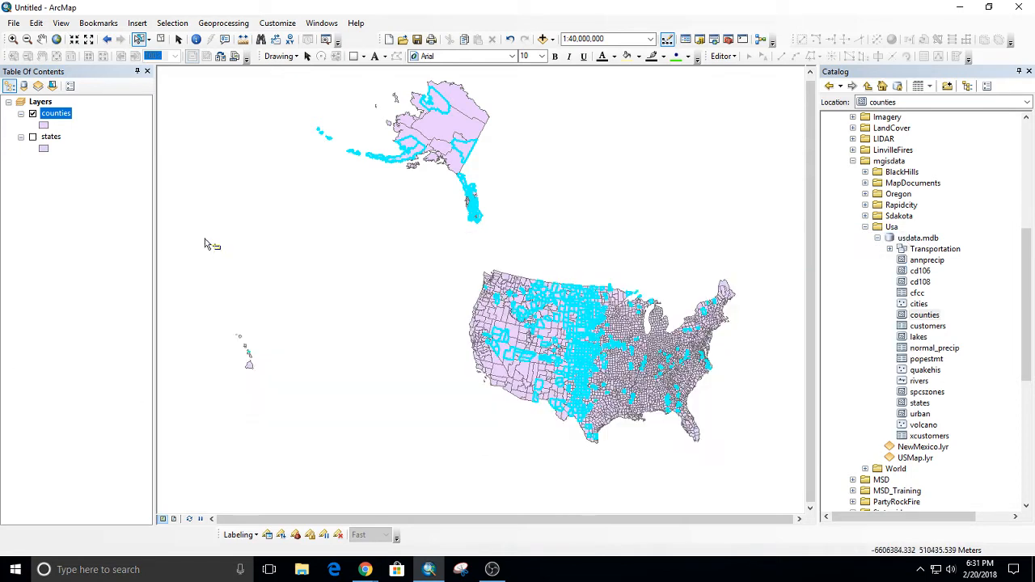
Clear the selected counties, and show the states layer in the map instead of the counties layer.
left_click(380, 228)
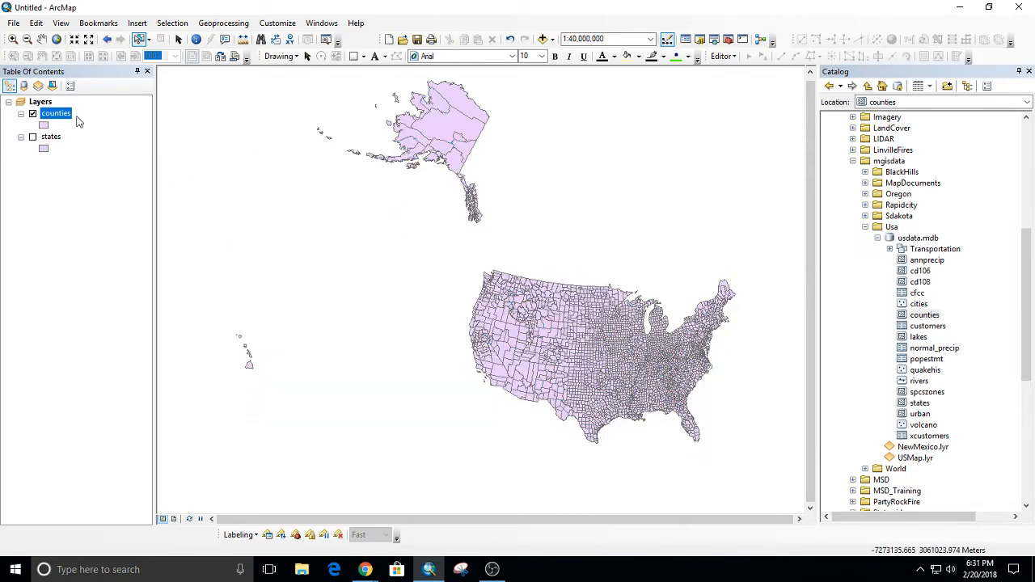
left_click(33, 114)
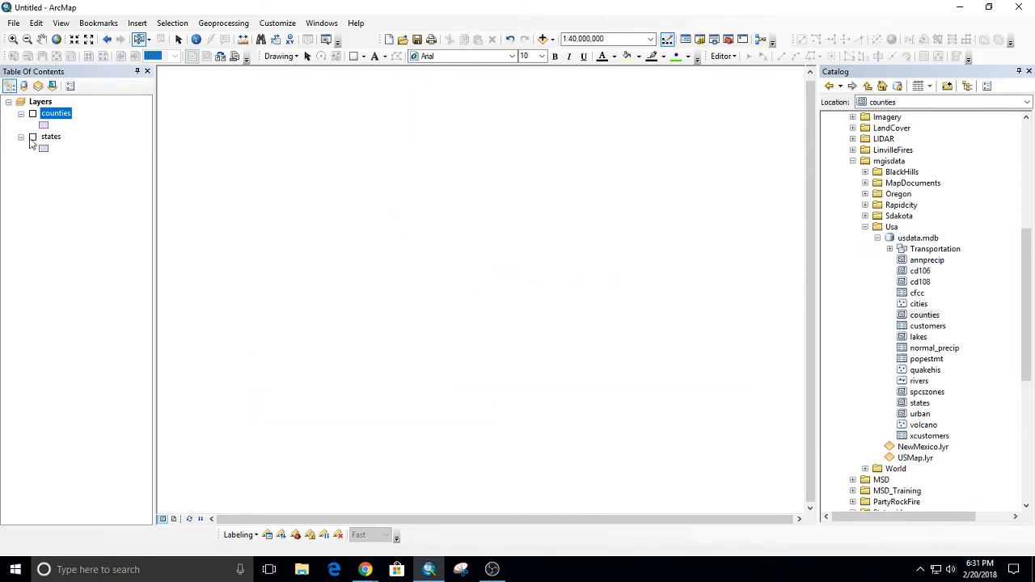
left_click(32, 136)
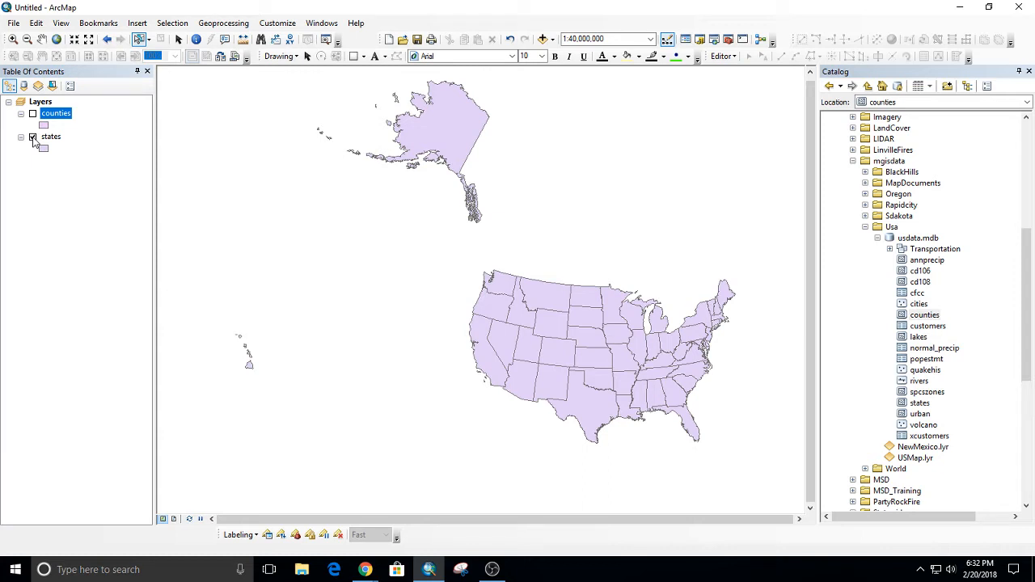
Start a selection by attributes with the states layer as the target.
left_click(173, 23)
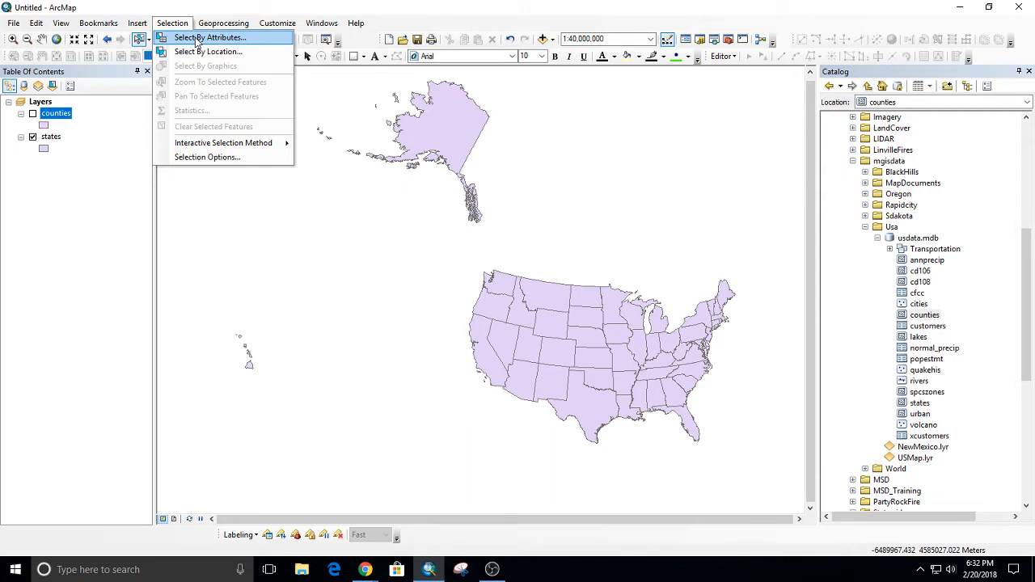
left_click(196, 40)
left_click(194, 175)
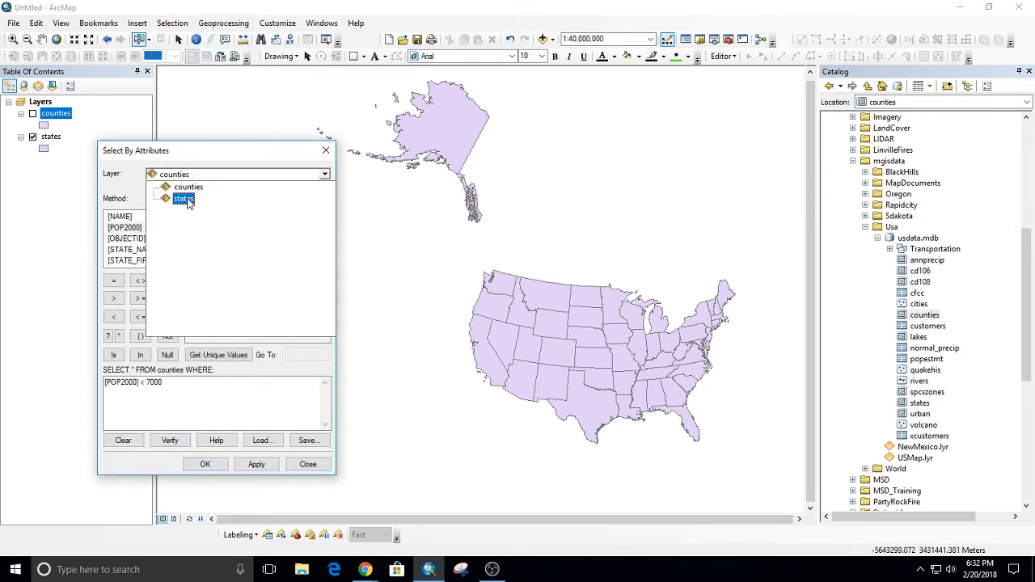
left_click(185, 199)
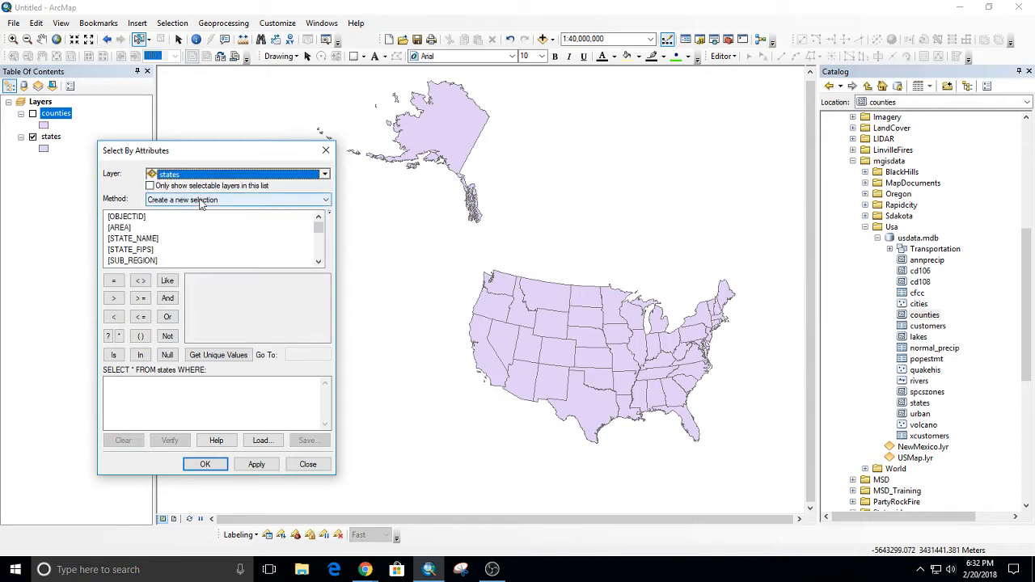
Build the query [STATE_NAME] = 'Iowa' from the field's unique values, and apply it to the states layer as a new selection.
double_click(133, 239)
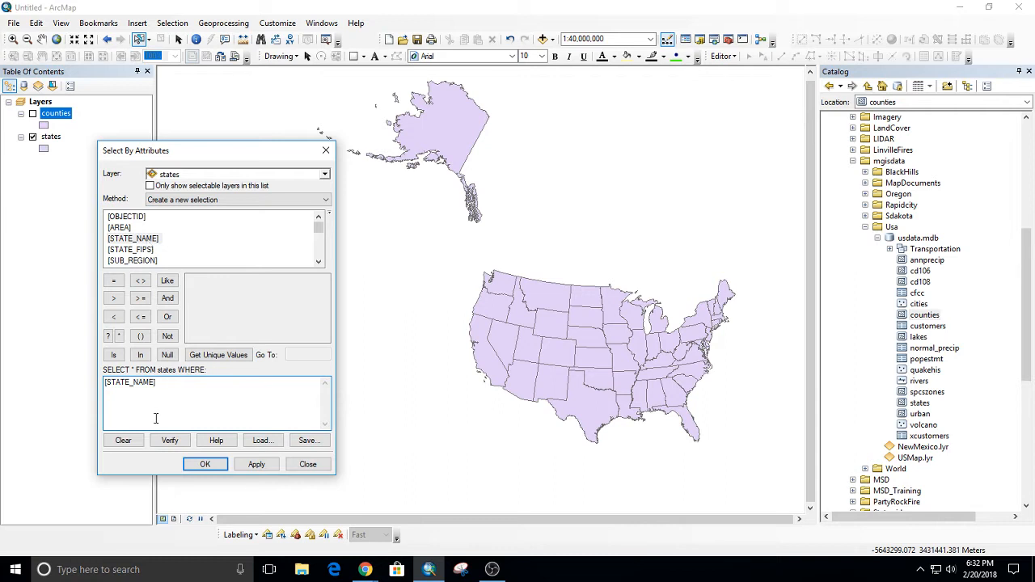
left_click(113, 281)
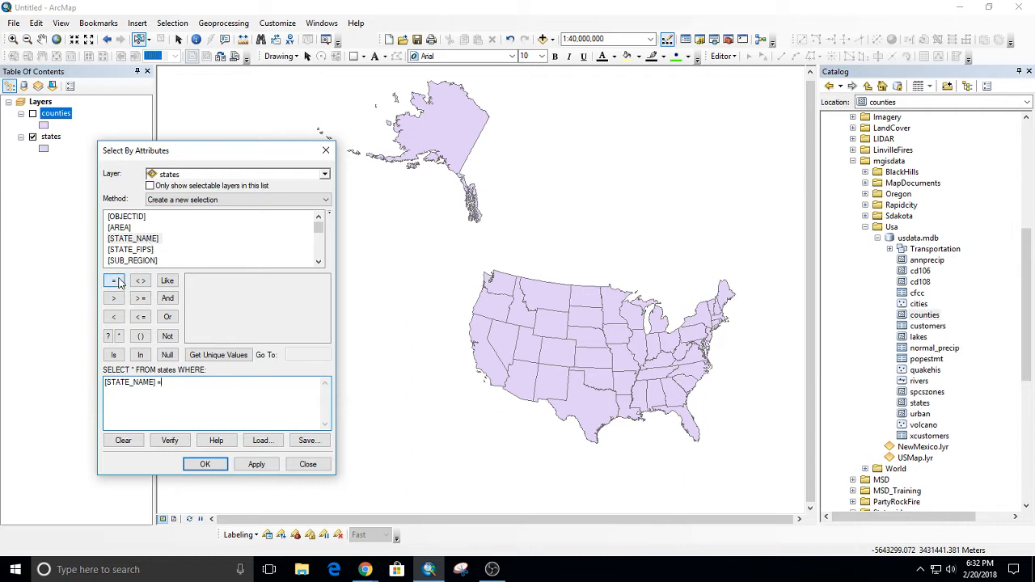
left_click(225, 359)
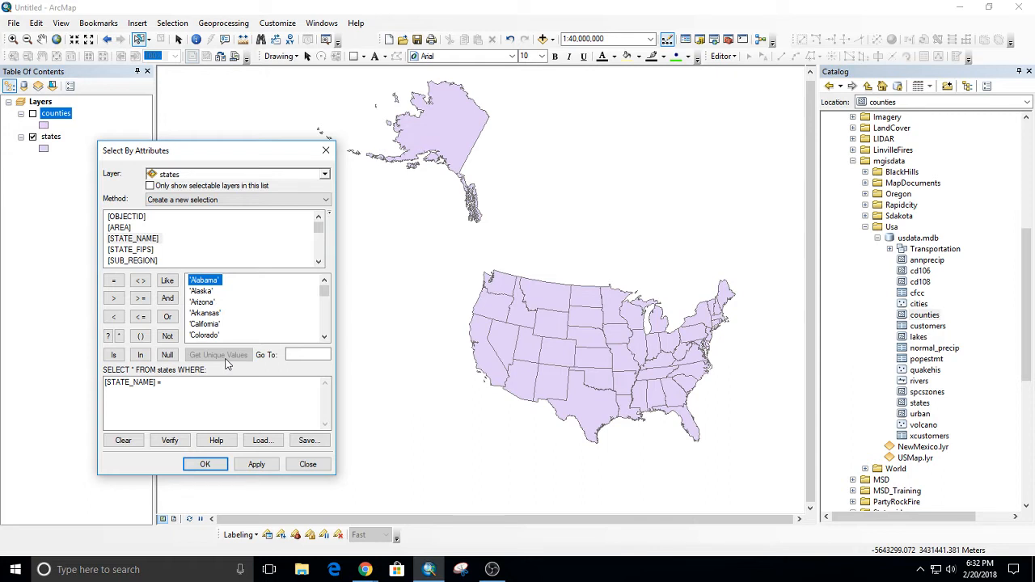
left_click(291, 354)
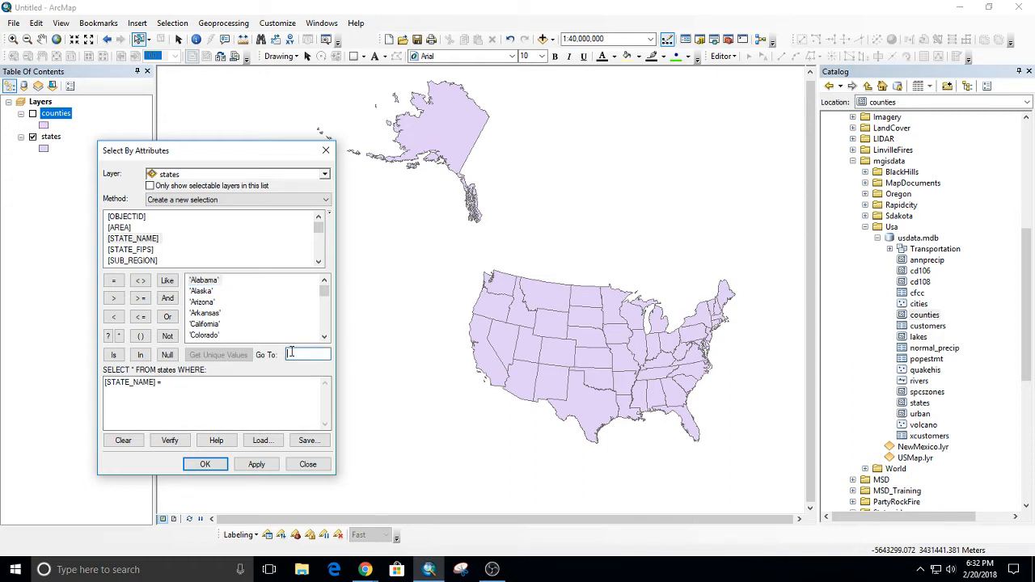
type("iow")
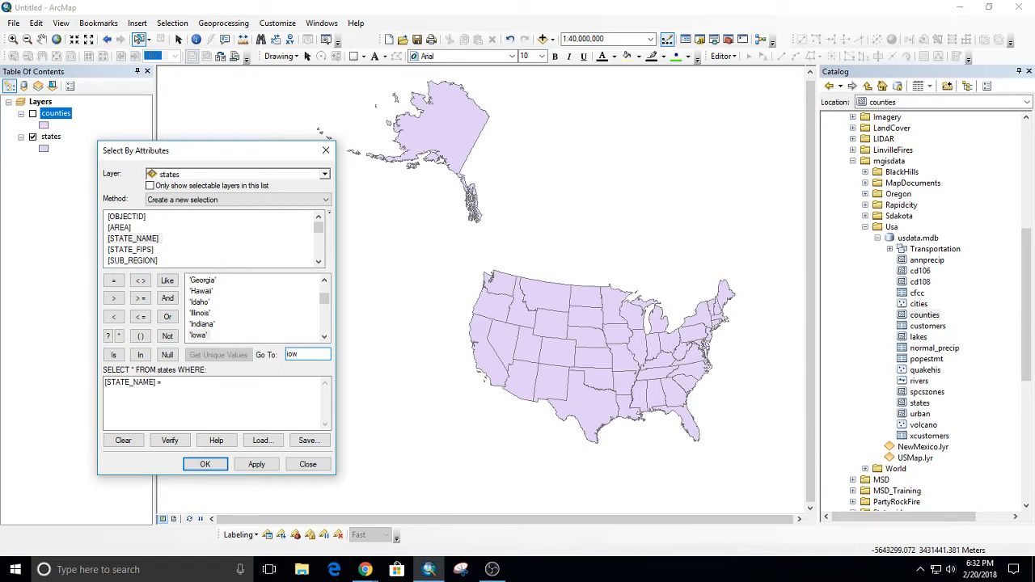
double_click(198, 335)
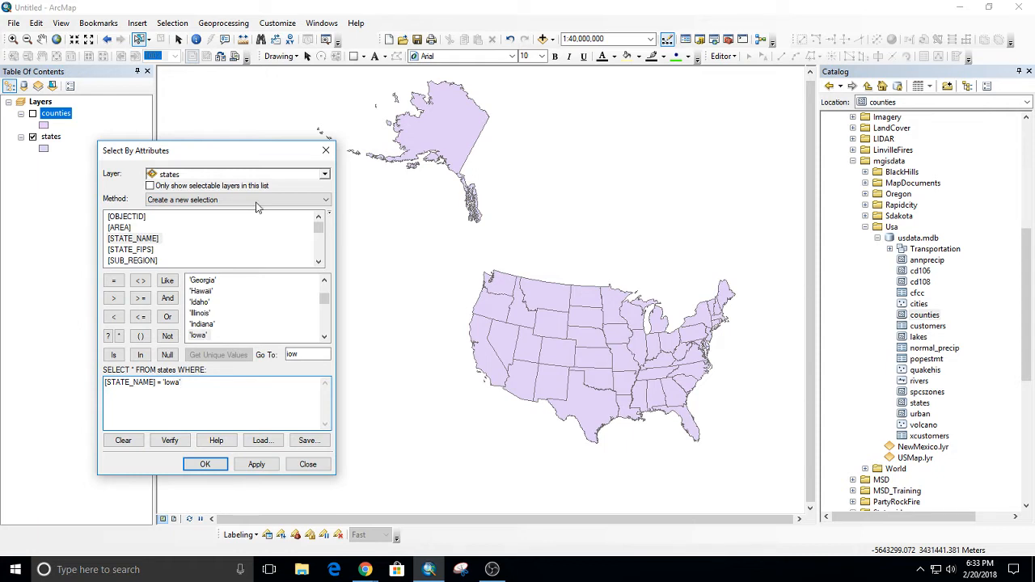
left_click(264, 466)
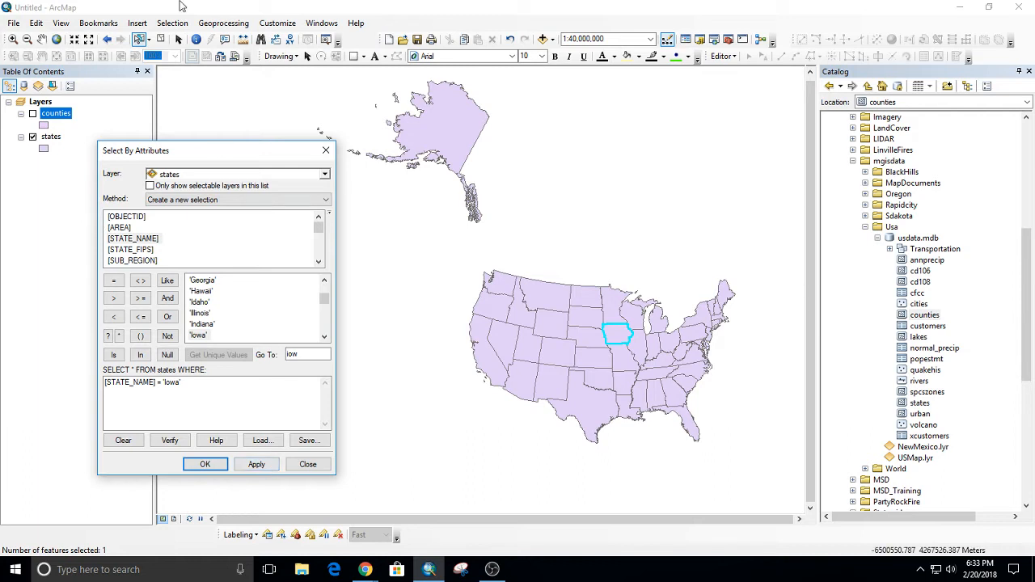
Look over the available selection methods, and clear both the selected state and the query expression.
left_click(250, 202)
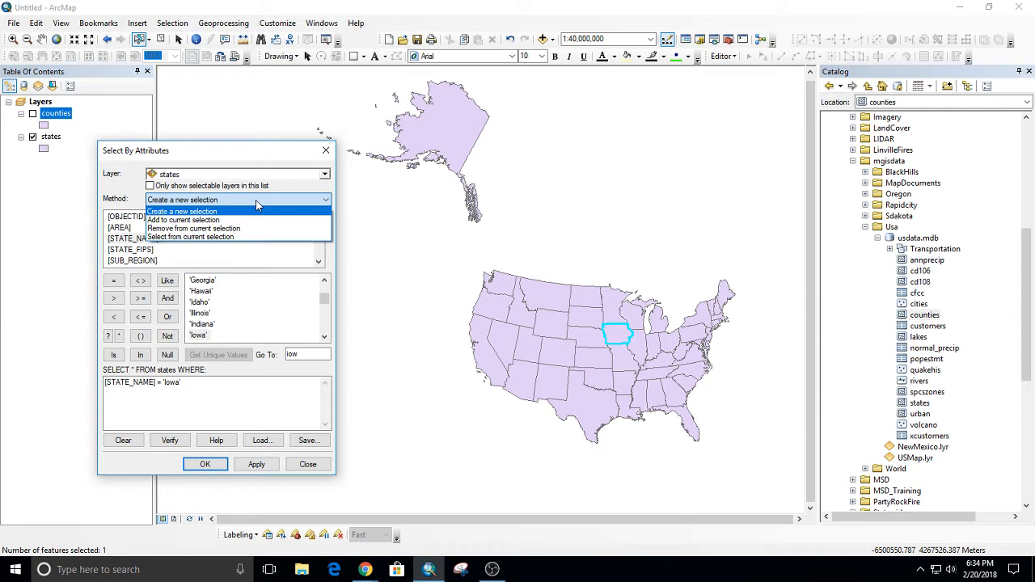
left_click(240, 112)
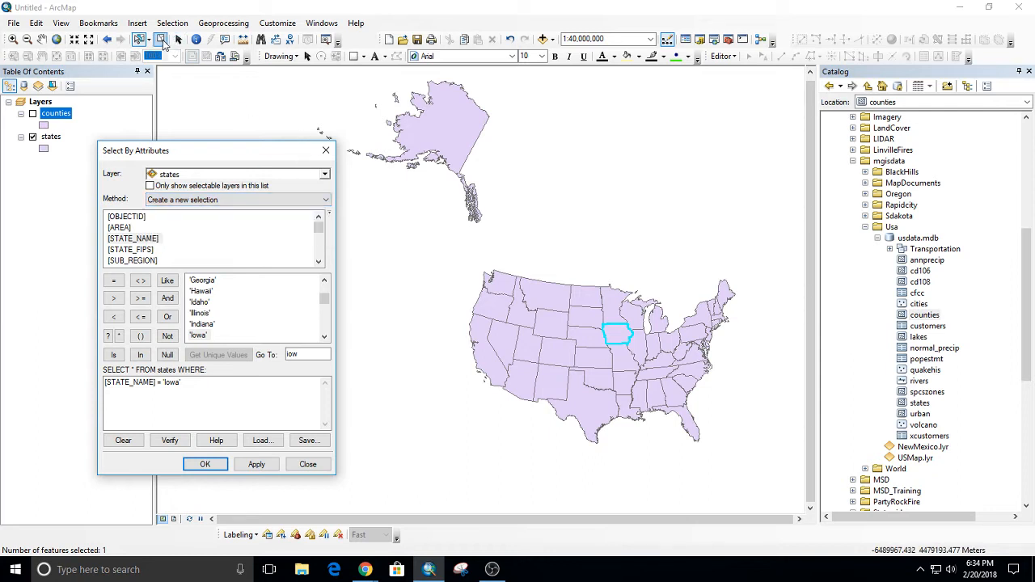
left_click(161, 40)
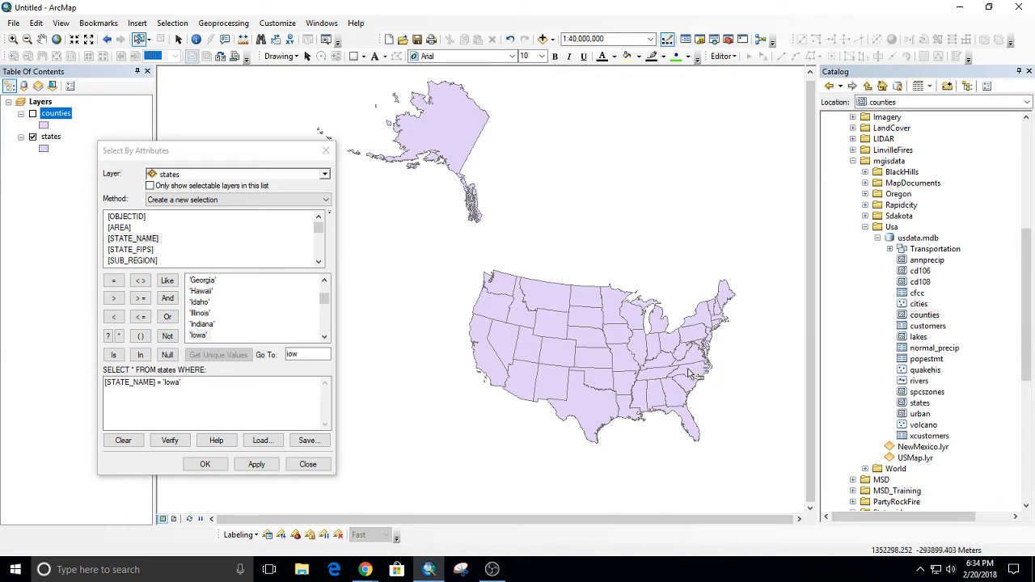
left_click(135, 441)
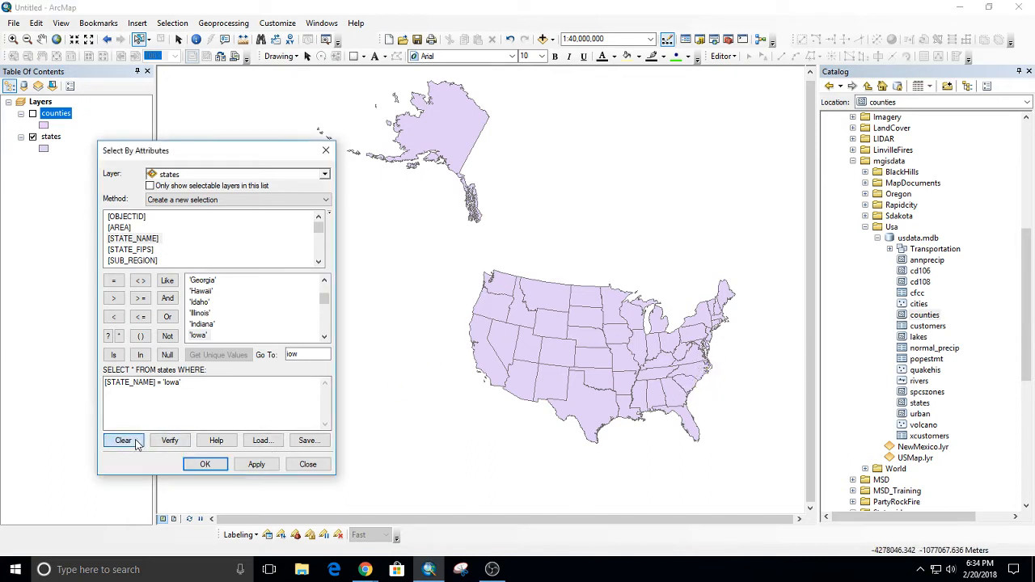
Build a new query expression, [STATE_NAME] = 'North Carolina', for the states layer.
double_click(149, 239)
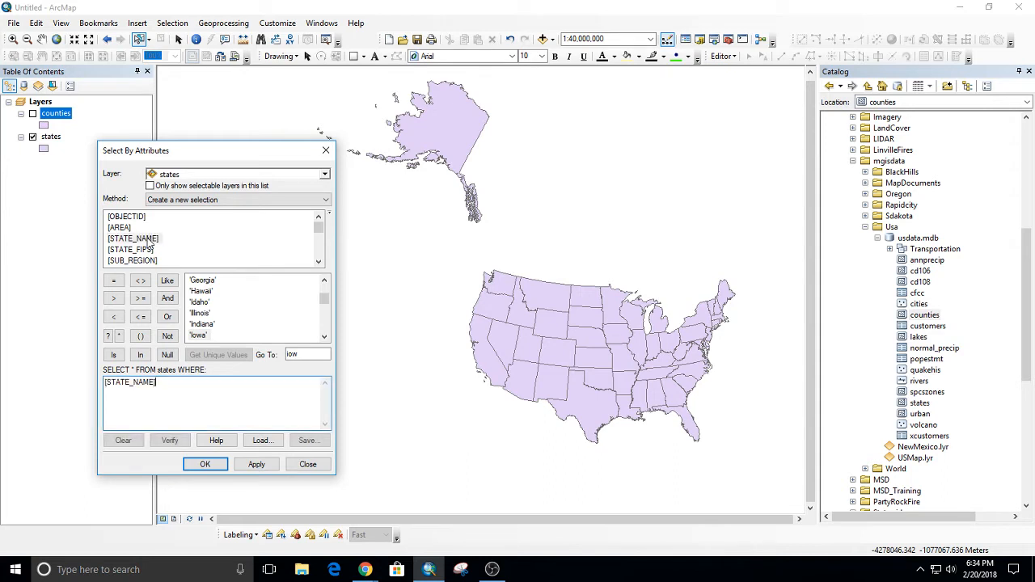
left_click(113, 282)
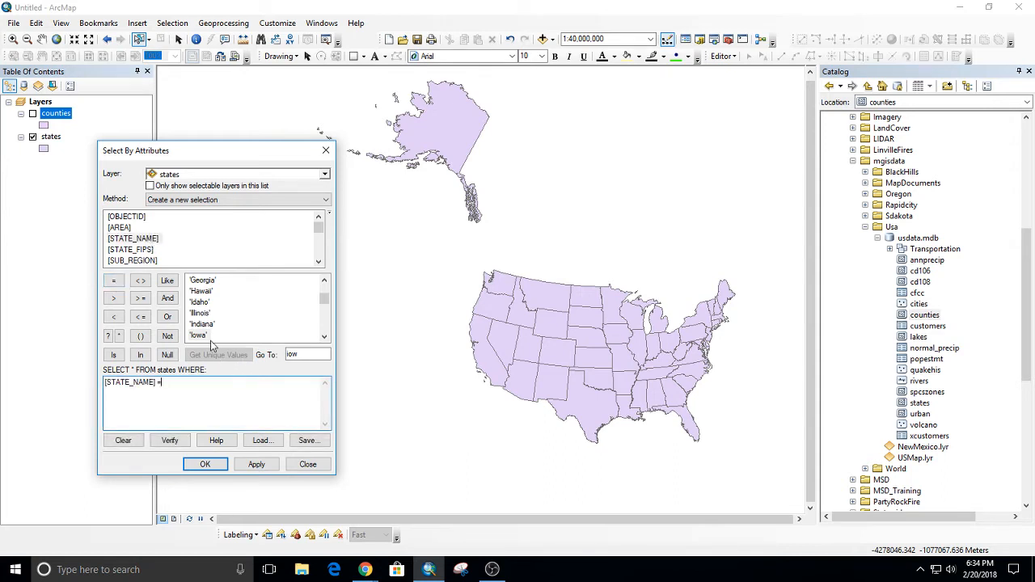
scroll(226, 326, "up", 2)
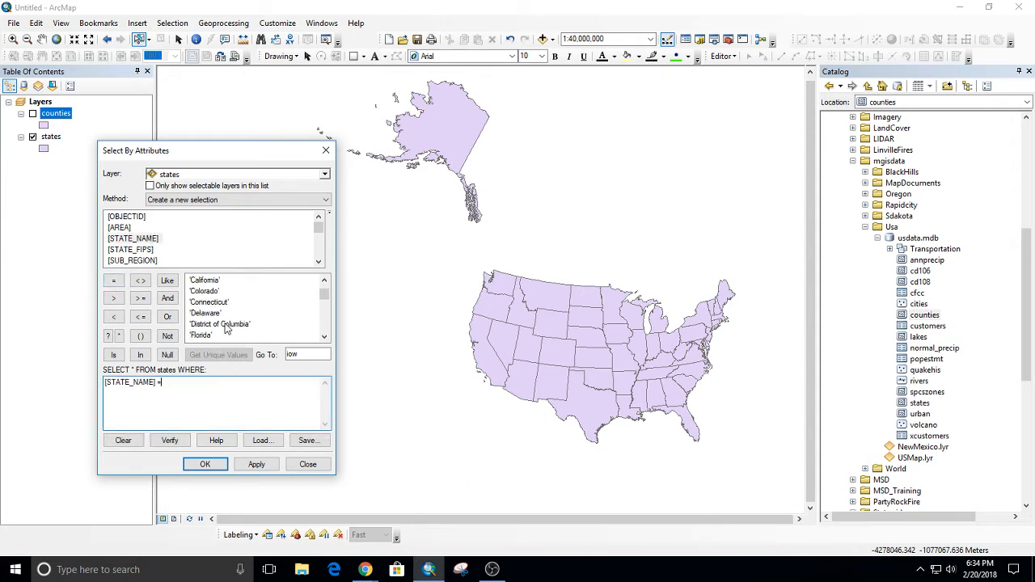
scroll(226, 327, "down", 5)
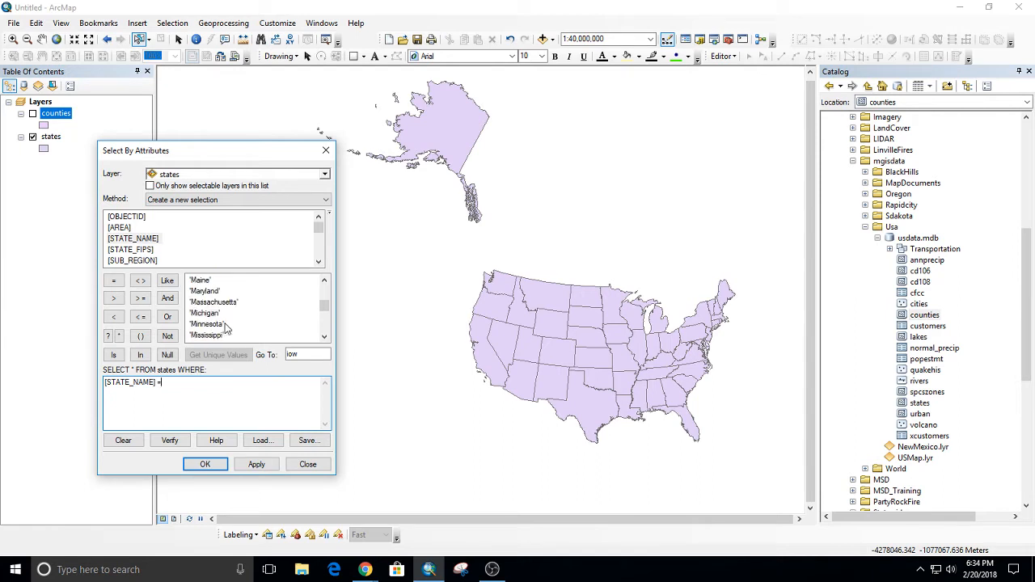
scroll(226, 327, "down", 3)
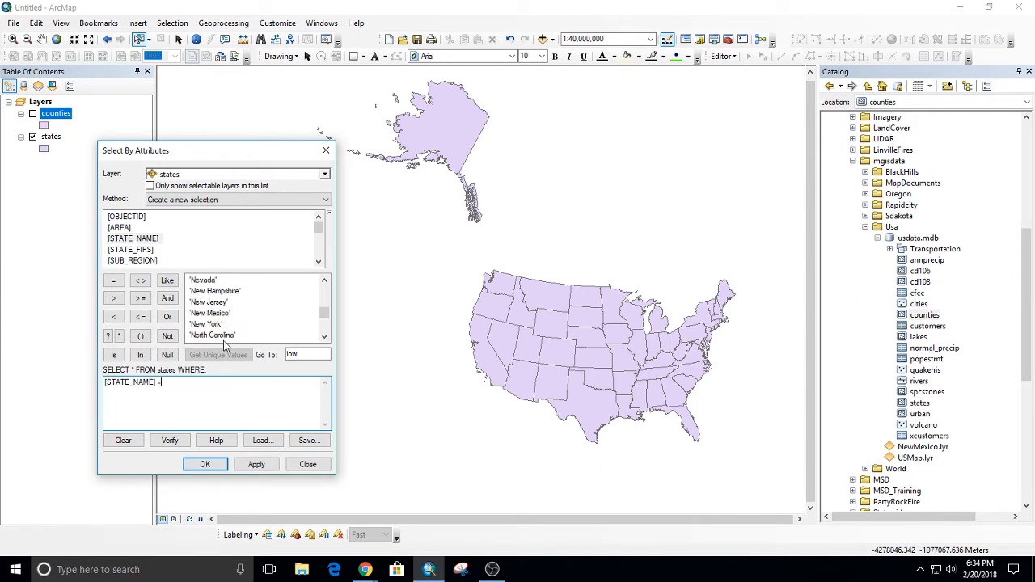
double_click(228, 336)
Extend the query with OR [STATE_NAME] = 'South Carolina', and apply it to the states layer as a new selection.
left_click(168, 317)
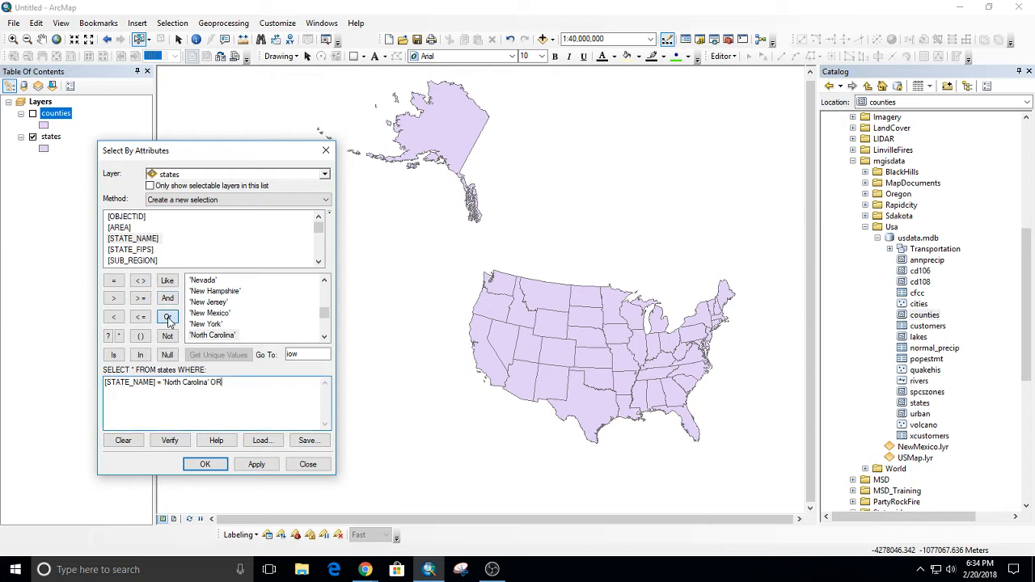
double_click(133, 239)
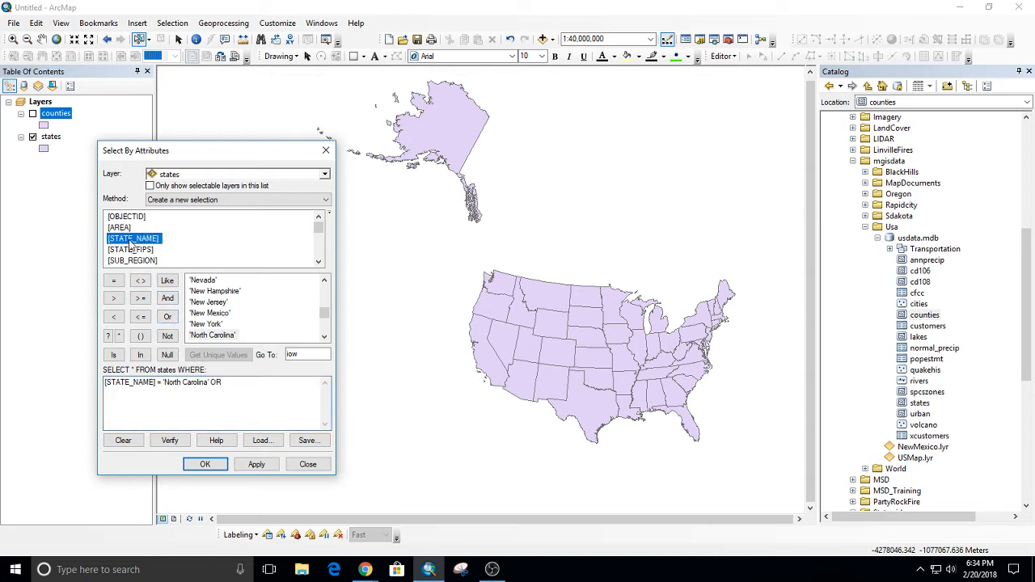
left_click(114, 282)
scroll(233, 332, "down", 4)
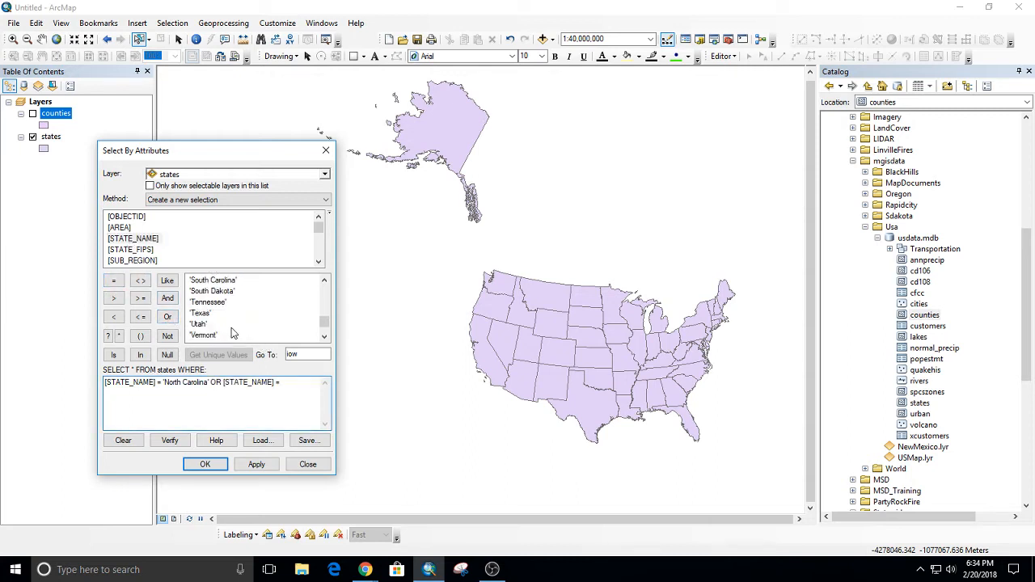
double_click(228, 281)
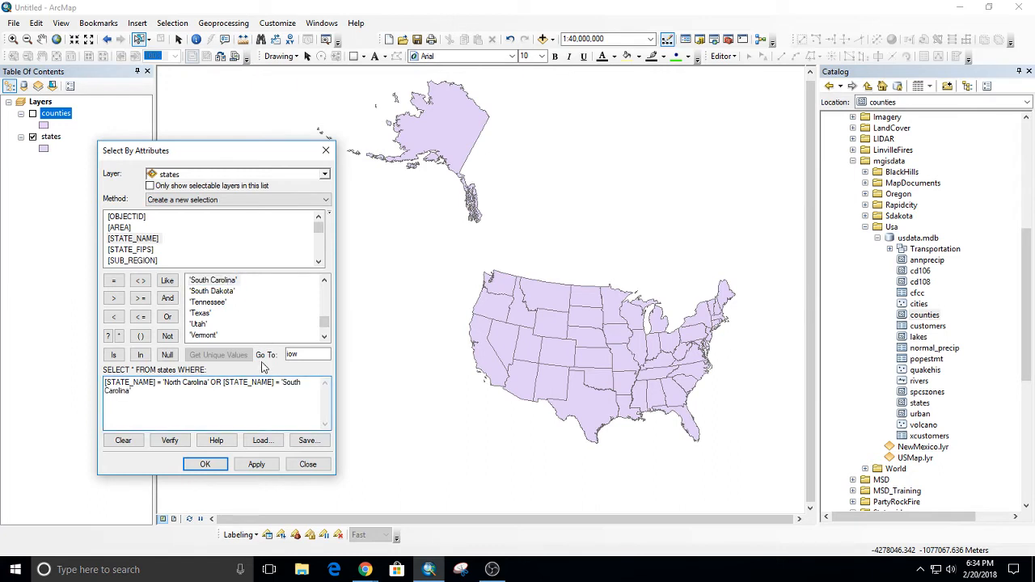
double_click(226, 382)
left_click(225, 382)
left_click(256, 468)
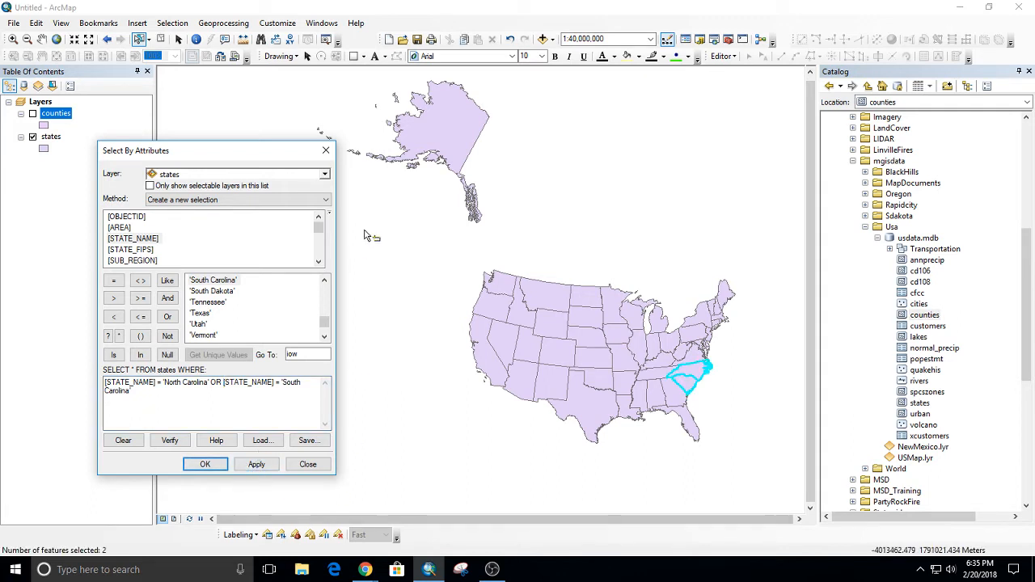
Close the attribute query, and open the states attribute table, placed clear of the selected states on the map.
left_click(325, 151)
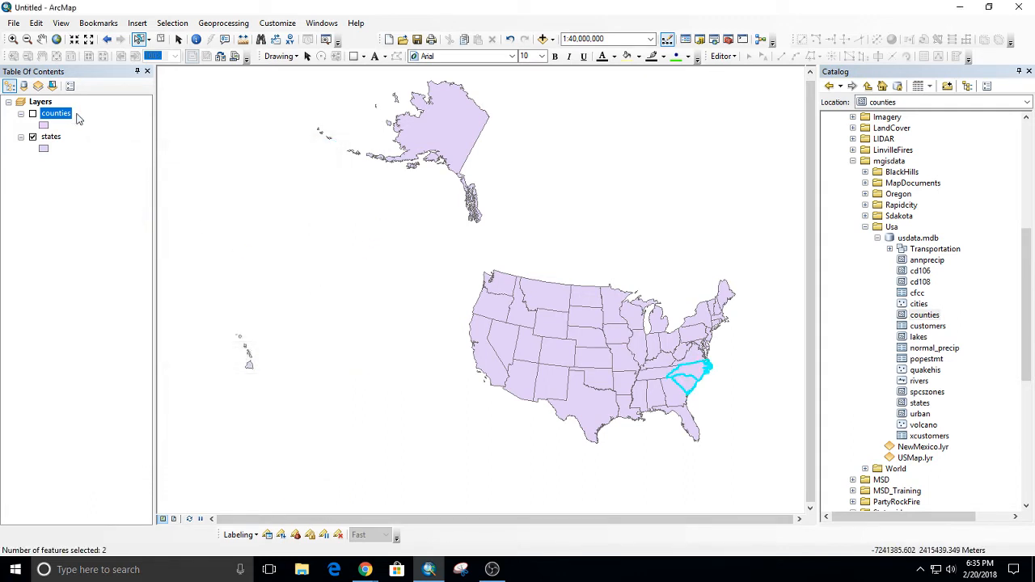
right_click(57, 139)
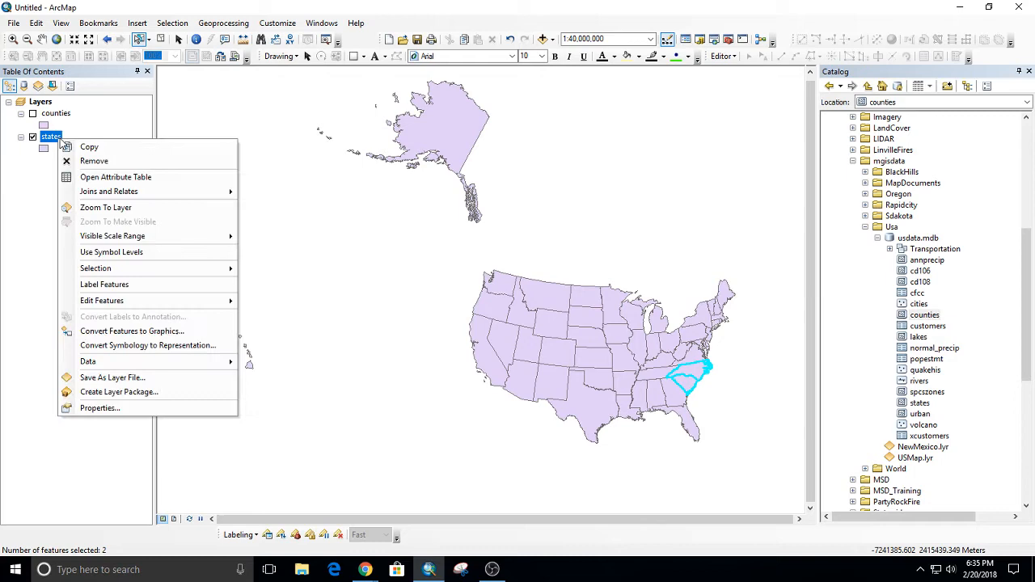
left_click(113, 177)
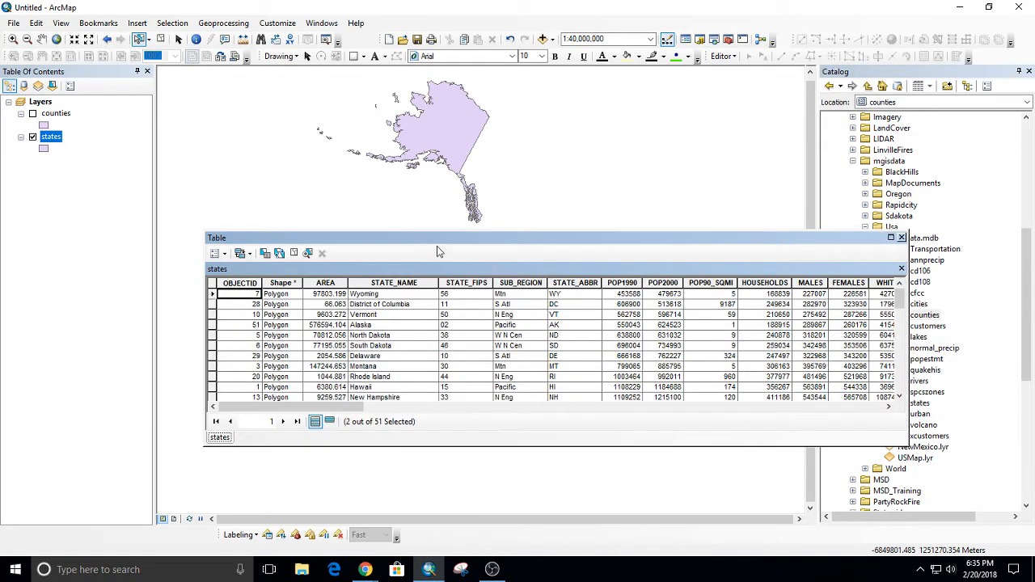
left_click_drag(432, 238, 406, 135)
Reopen Select By Attributes with the North Carolina or South Carolina query, and place it beside the states table.
left_click(172, 23)
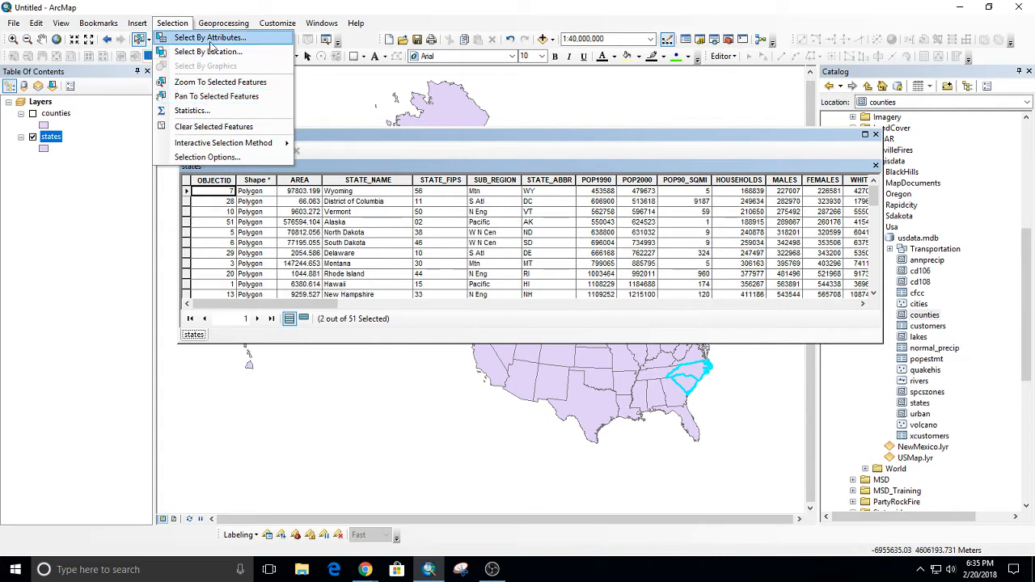
left_click(210, 37)
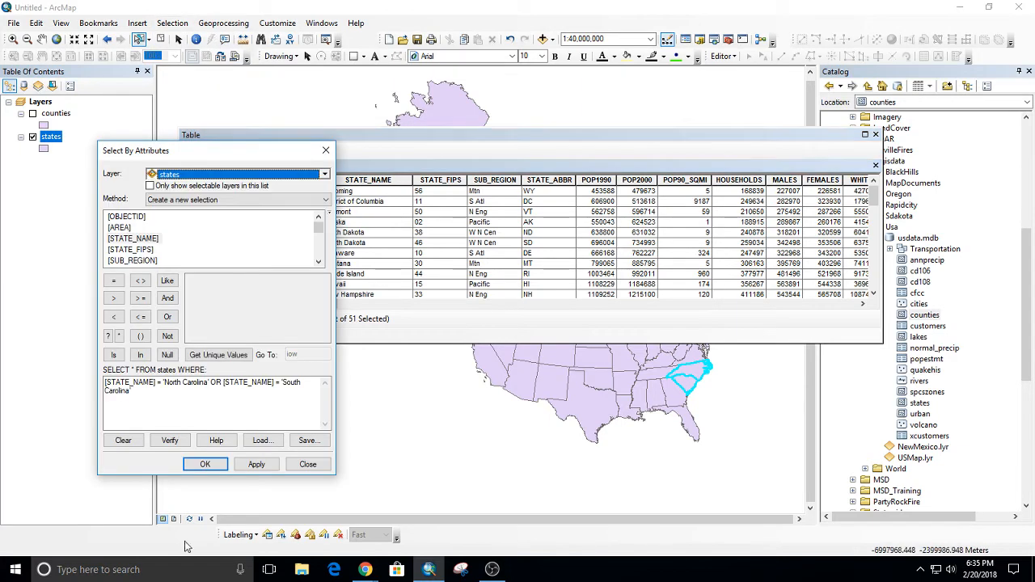
left_click_drag(237, 151, 146, 130)
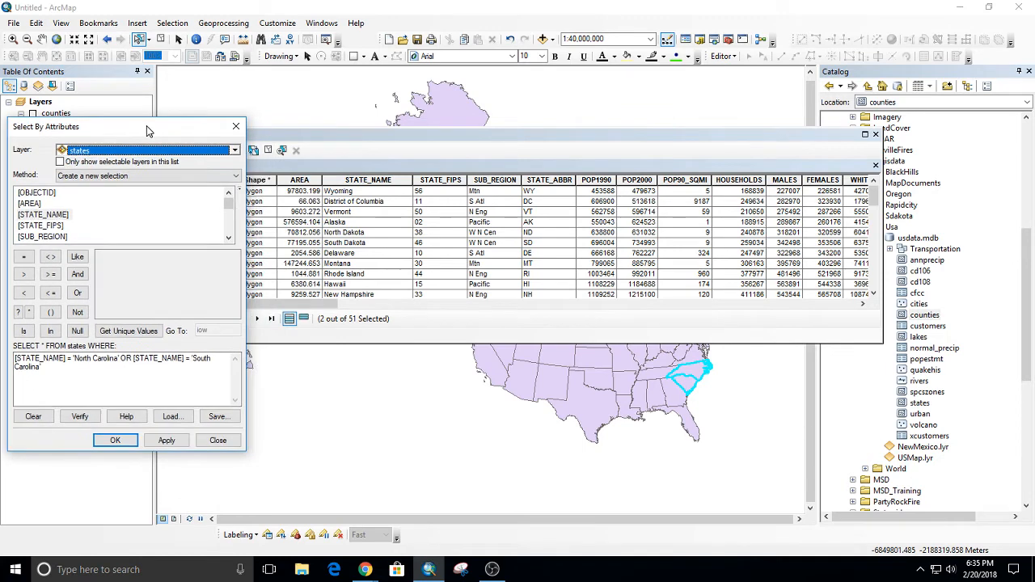
Examine the STATE_NAME values and the selected North and South Carolina records in the states table, and highlight the STATE_NAME column.
left_click(363, 193)
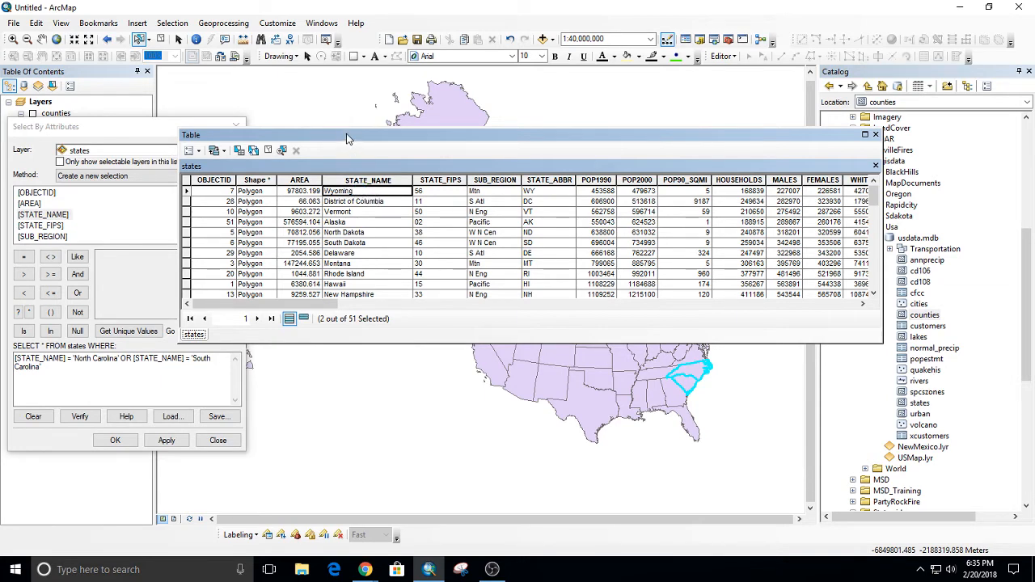
left_click_drag(346, 138, 346, 107)
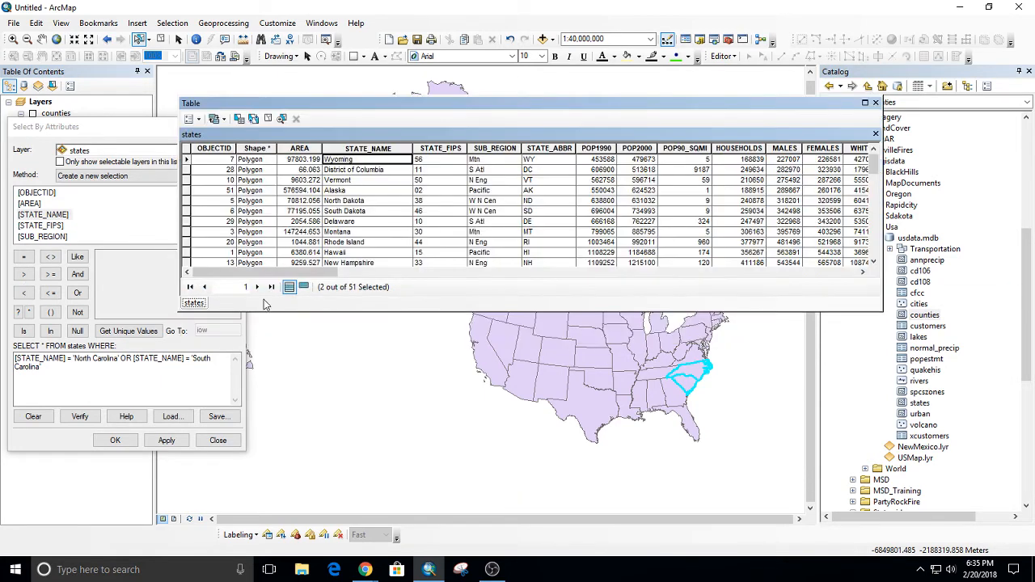
left_click(358, 171)
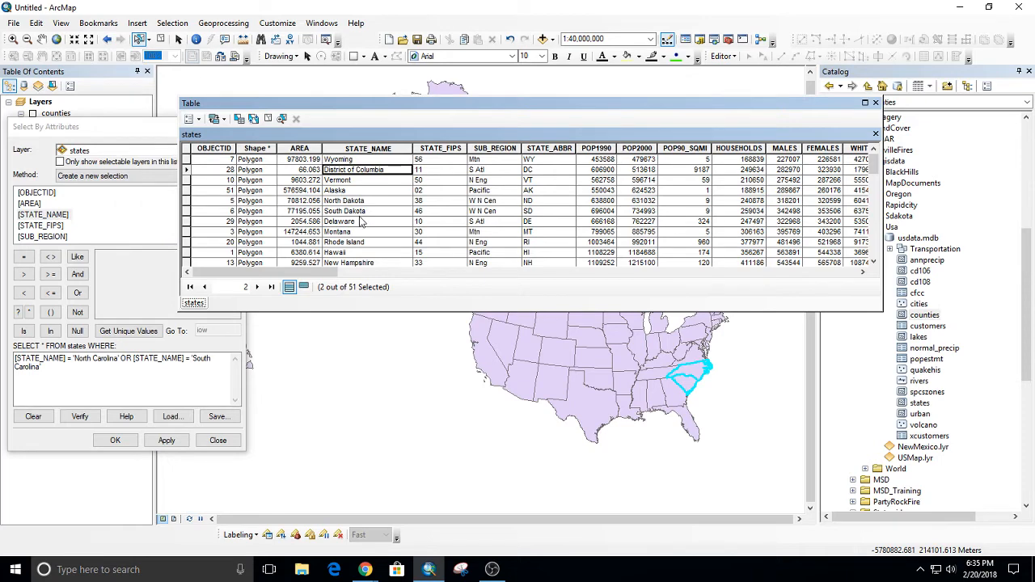
scroll(362, 218, "down", 5)
scroll(357, 223, "down", 1)
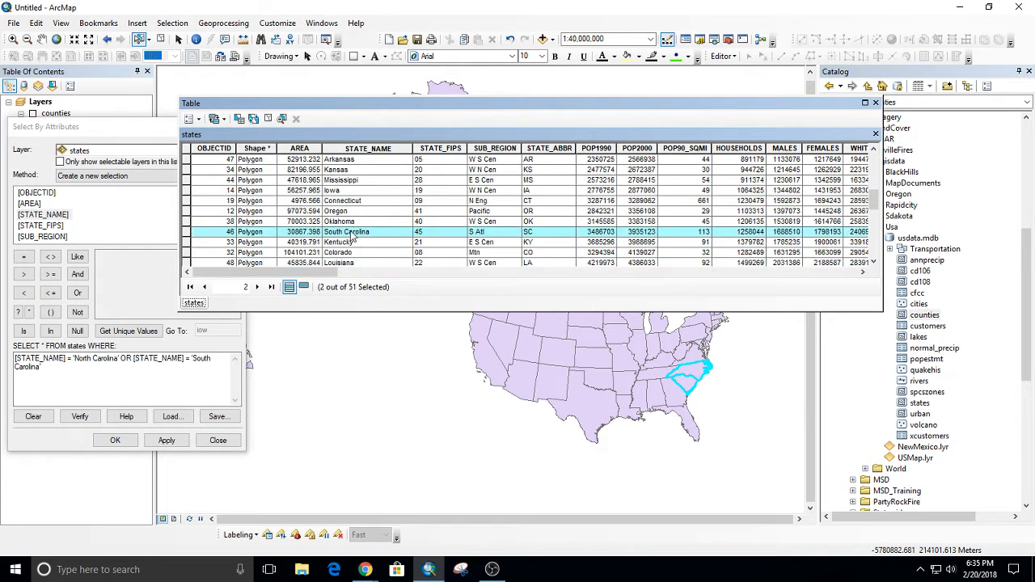
scroll(352, 235, "down", 5)
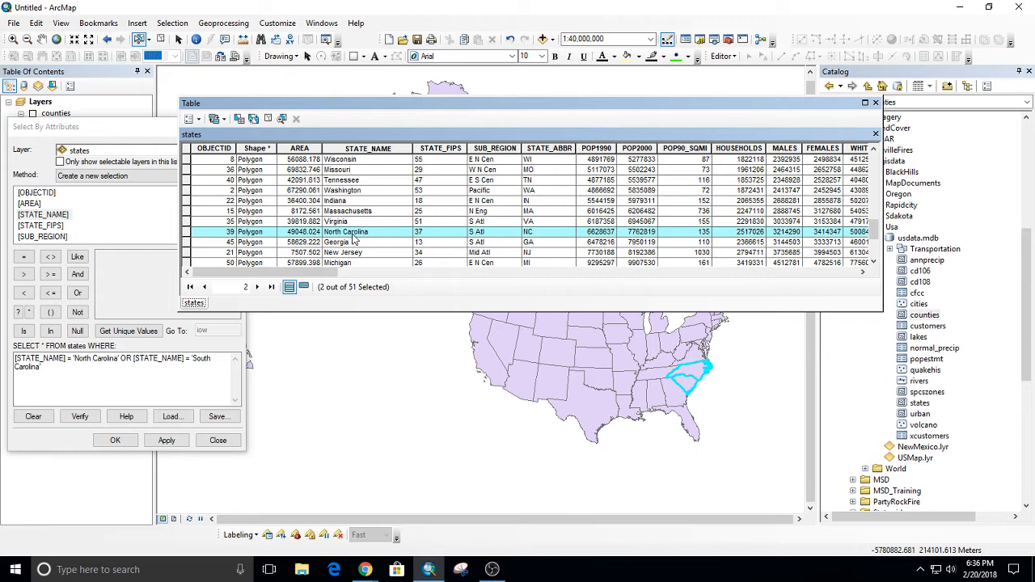
left_click(352, 234)
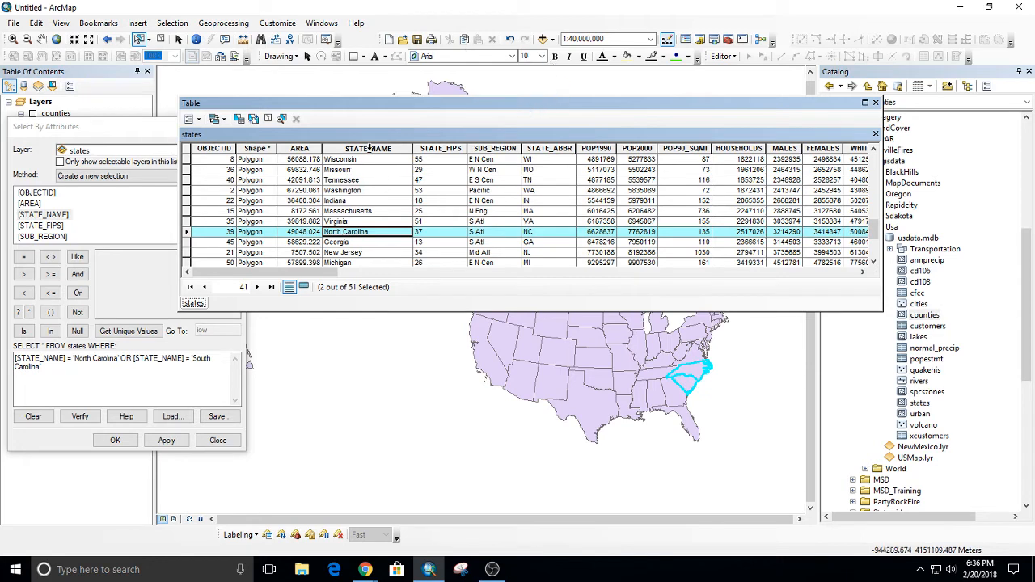
left_click(353, 150)
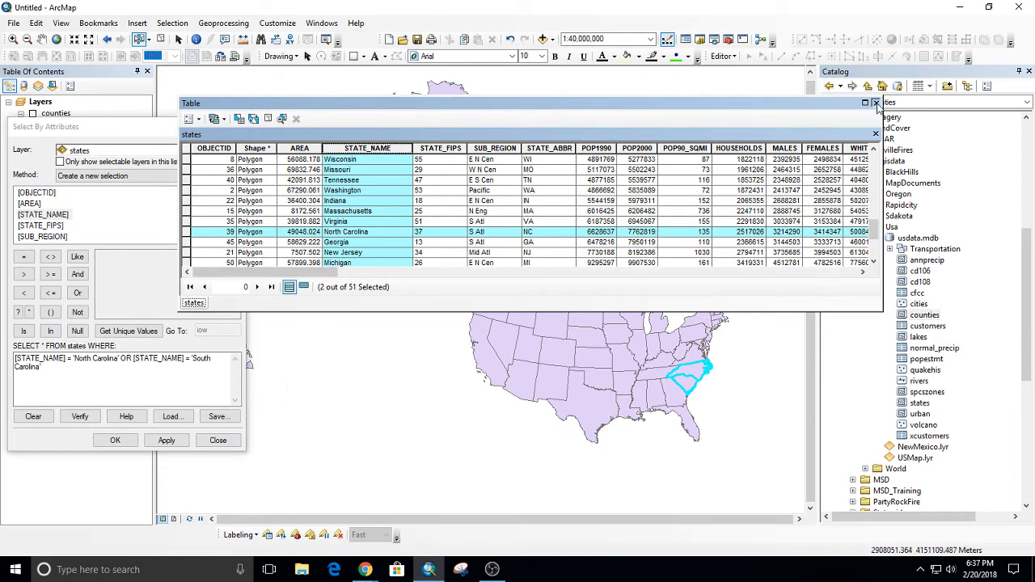
Close the states attribute table and the Select By Attributes query window.
left_click(874, 103)
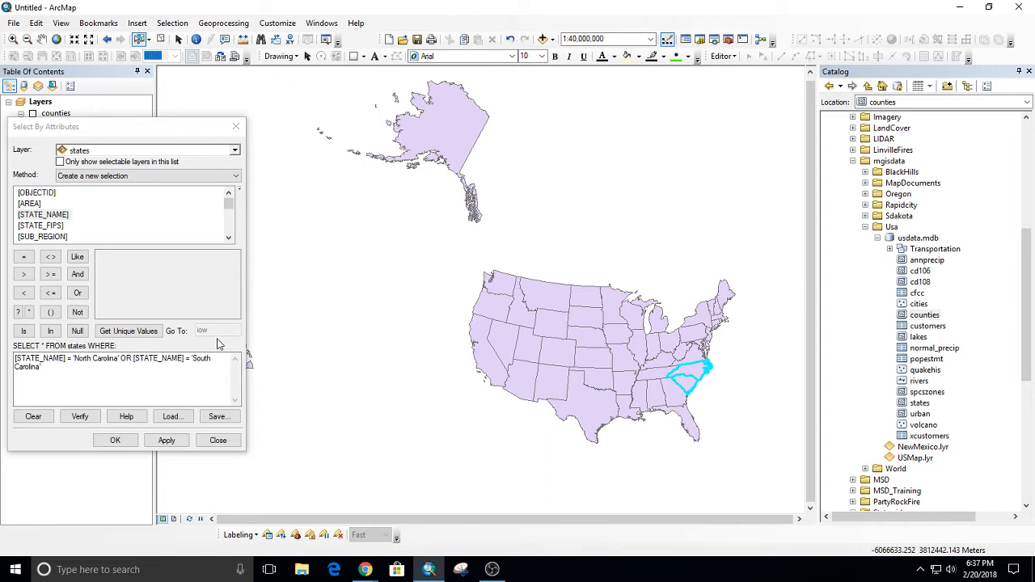
left_click(235, 126)
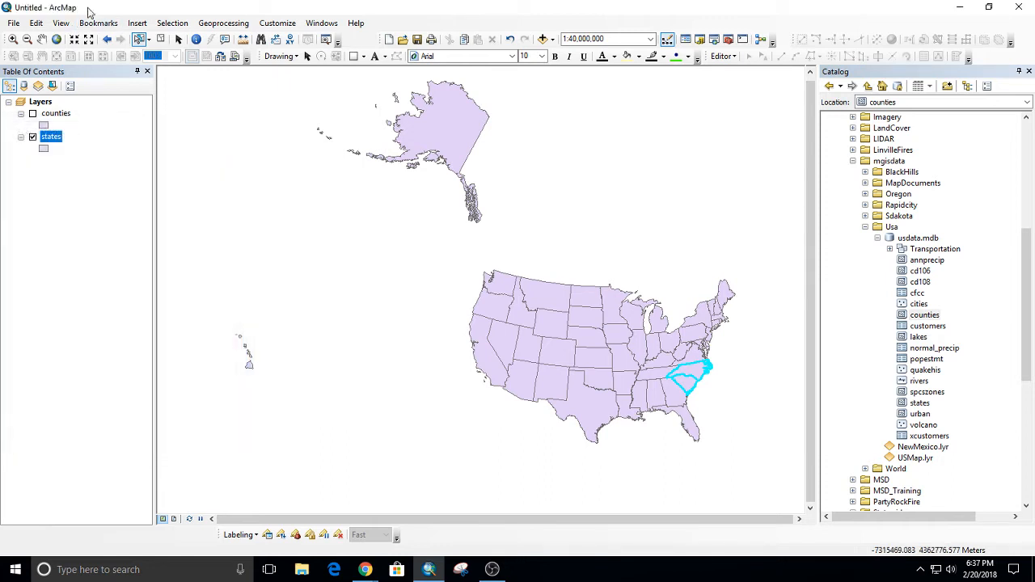
left_click(141, 24)
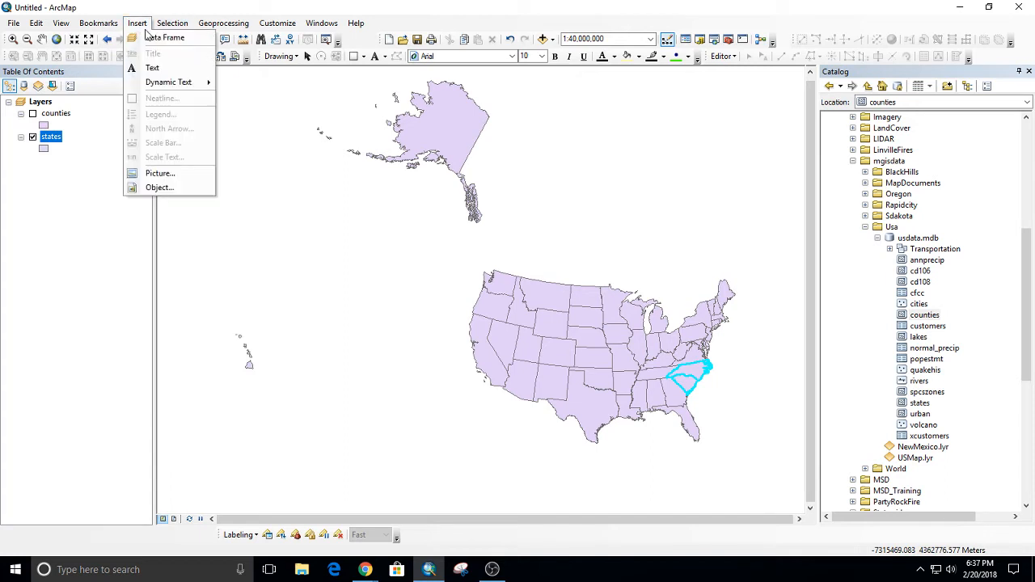
left_click(172, 23)
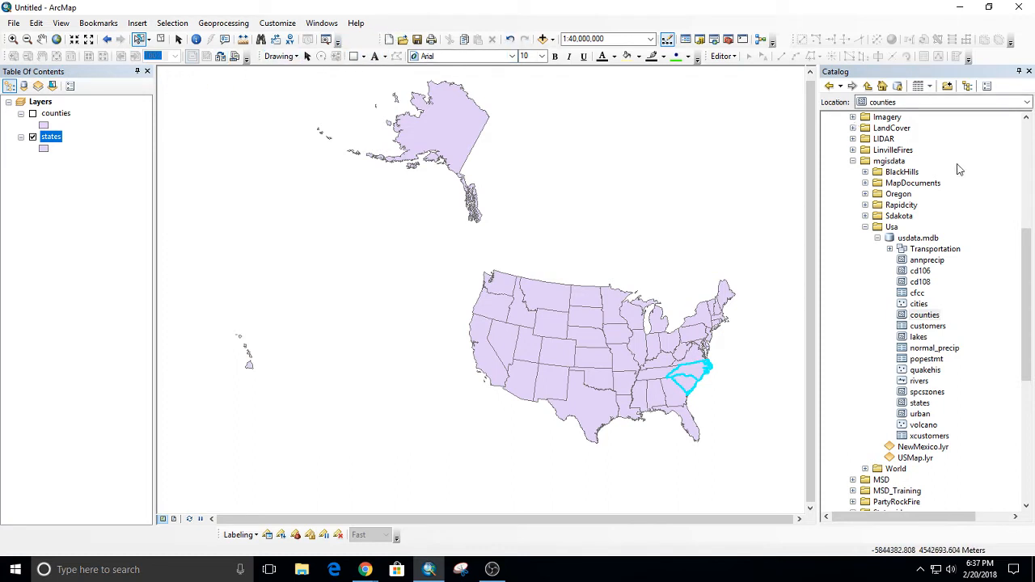
Collapse the mgisdata folder, and add majrds.shp from the CITY-GREENVILLE-GIS-DATA folder to the map.
scroll(987, 226, "up", 4)
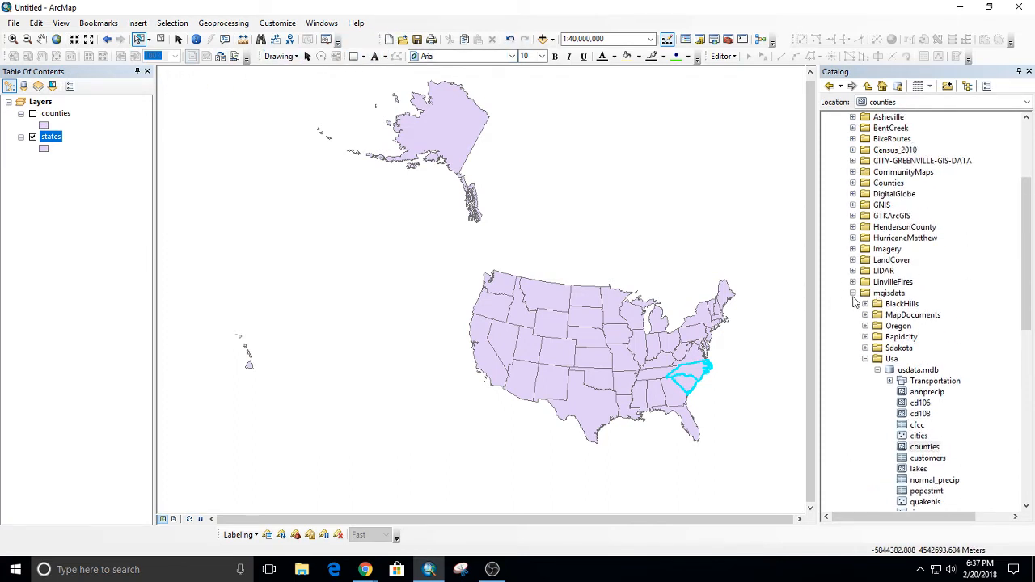
left_click(852, 294)
scroll(1018, 296, "up", 1)
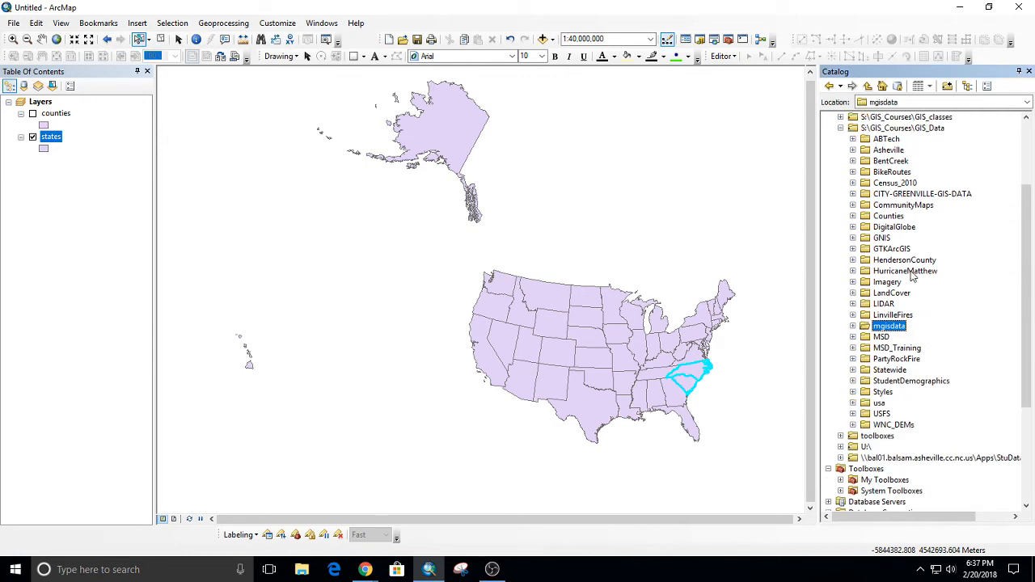
left_click(906, 194)
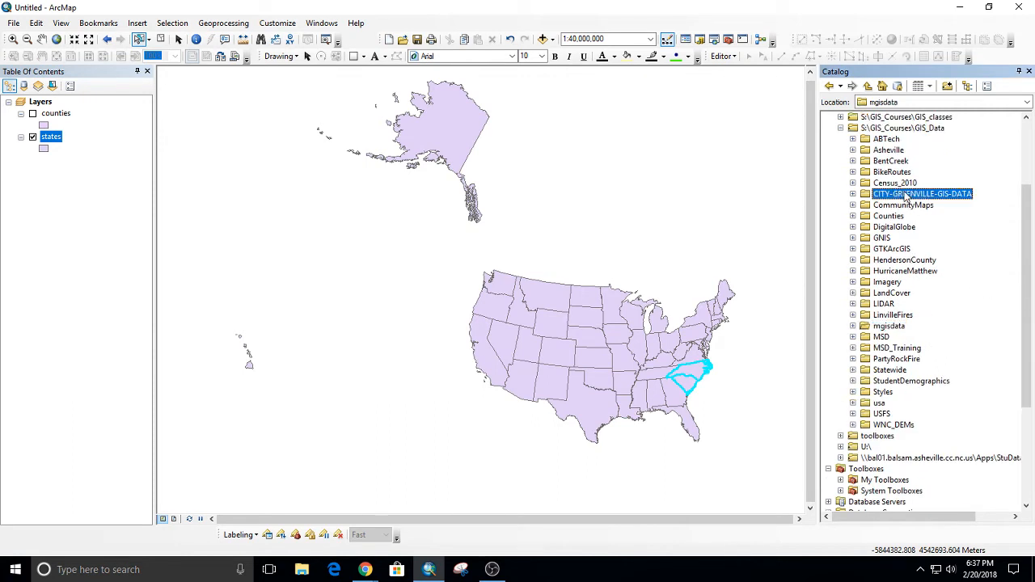
double_click(905, 195)
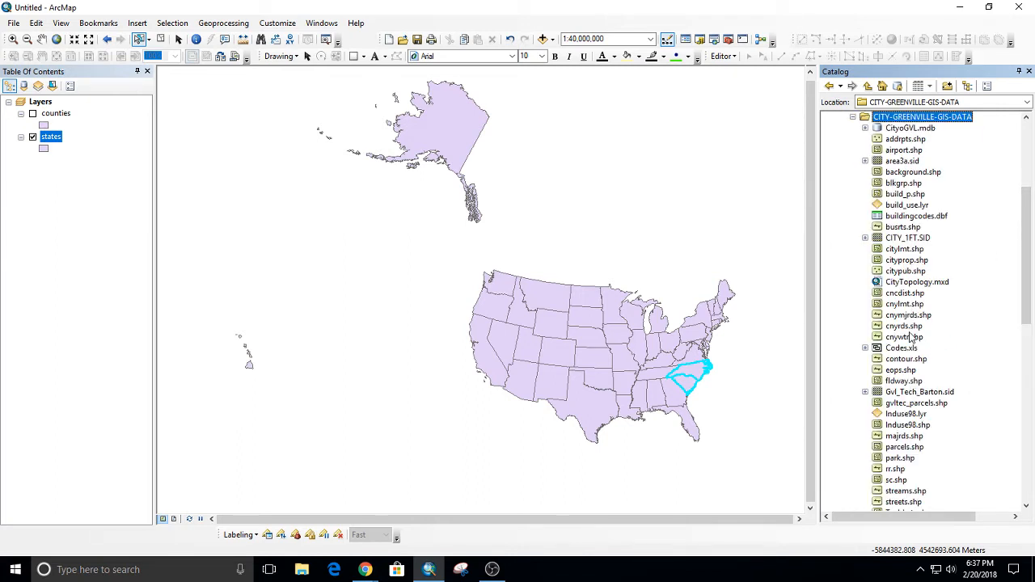
left_click(912, 437)
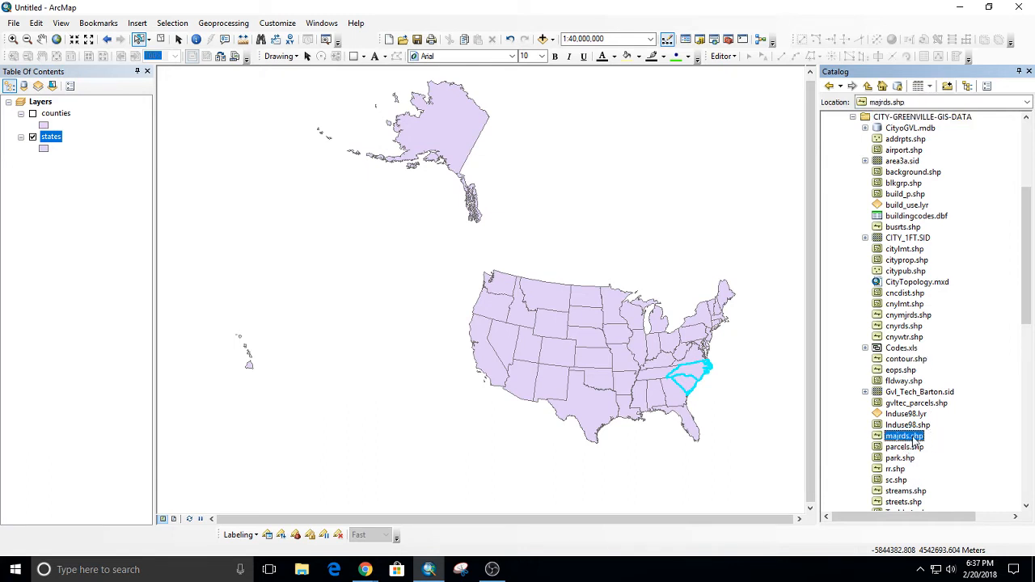
left_click_drag(914, 437, 621, 332)
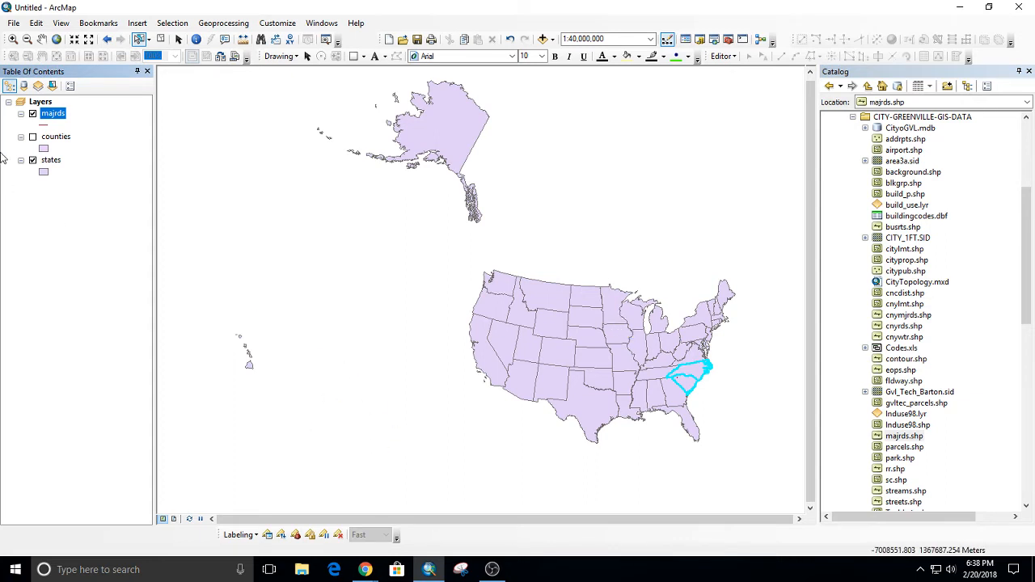
Zoom to the majrds layer, widen the map to 1:750,000 around the roads, and clear the selected states.
right_click(55, 114)
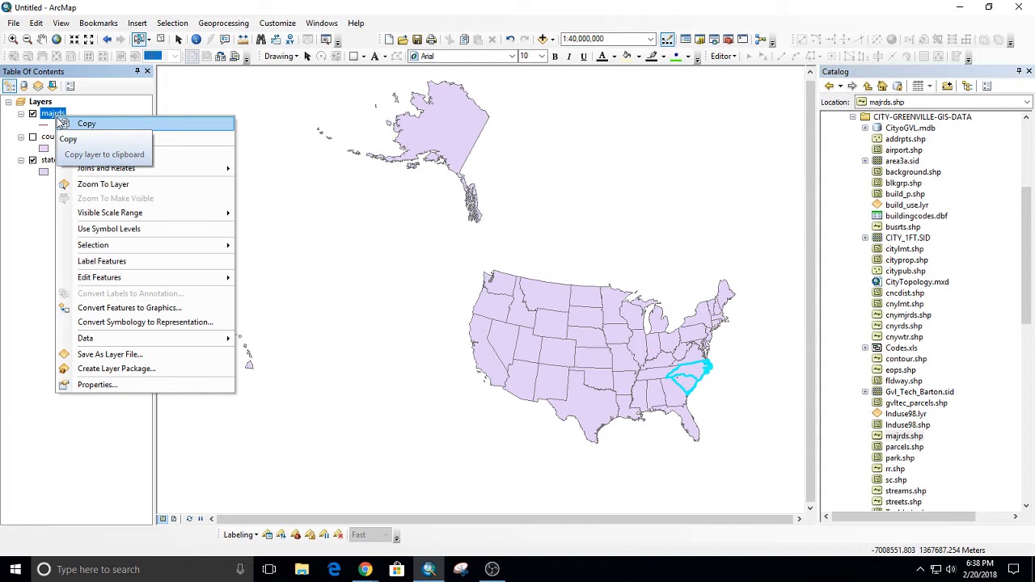
left_click(101, 185)
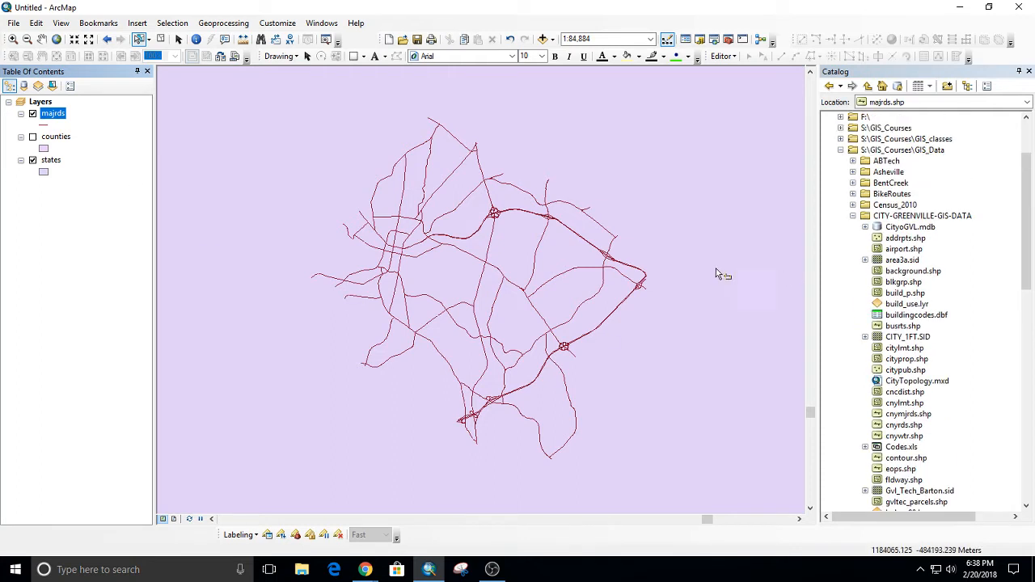
scroll(711, 273, "up", 5)
scroll(671, 288, "up", 2)
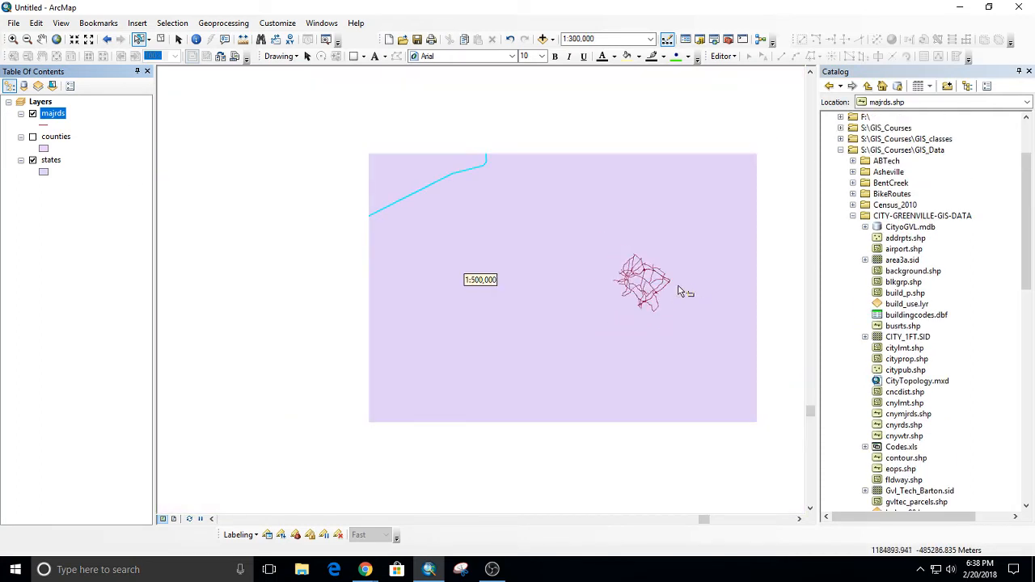
scroll(676, 340, "up", 1)
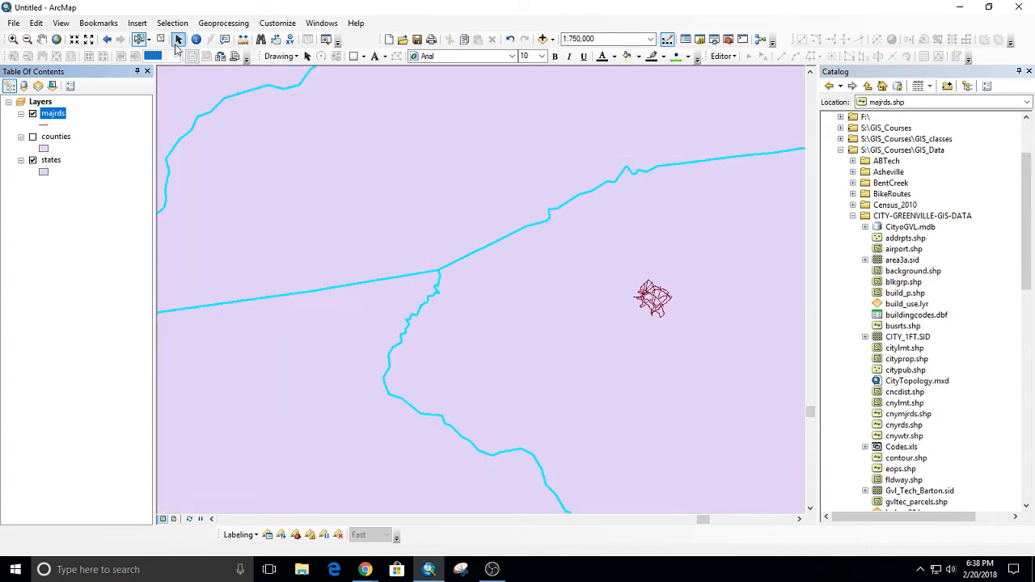
left_click(162, 42)
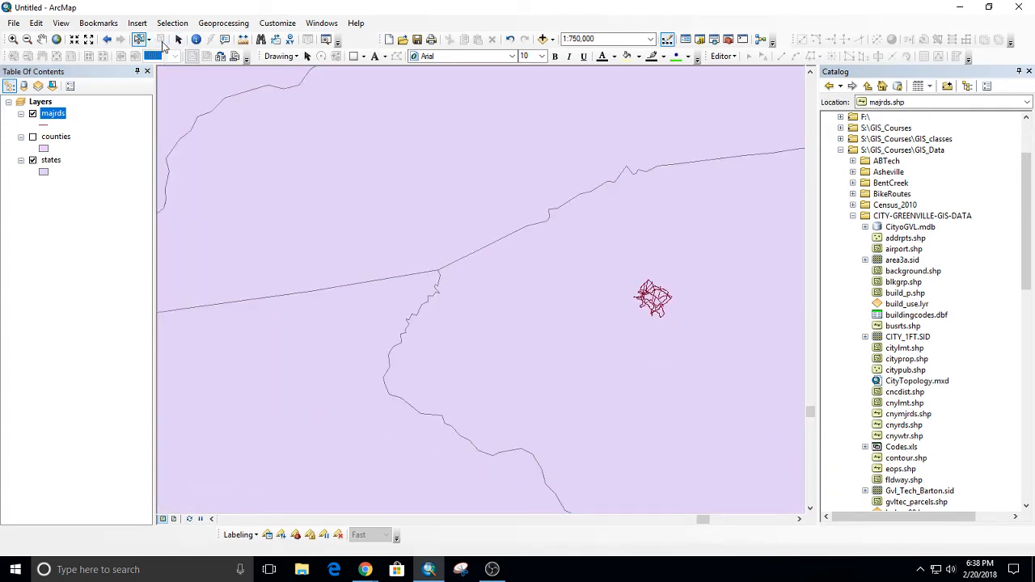
left_click_drag(691, 289, 598, 294)
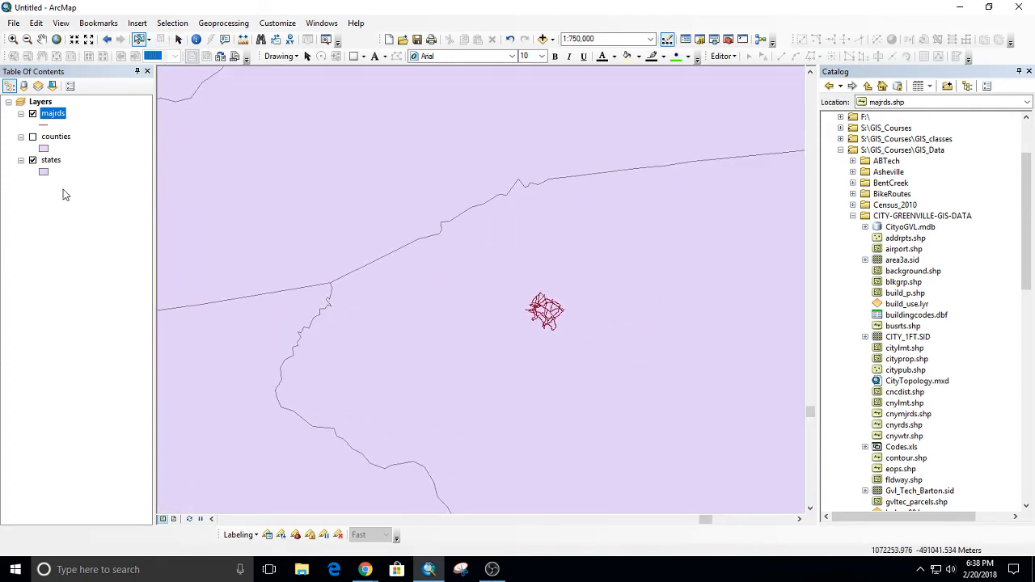
Open the majrds attribute table and look through the road records' STATE_NO values.
right_click(47, 117)
left_click(82, 152)
left_click_drag(600, 278, 864, 278)
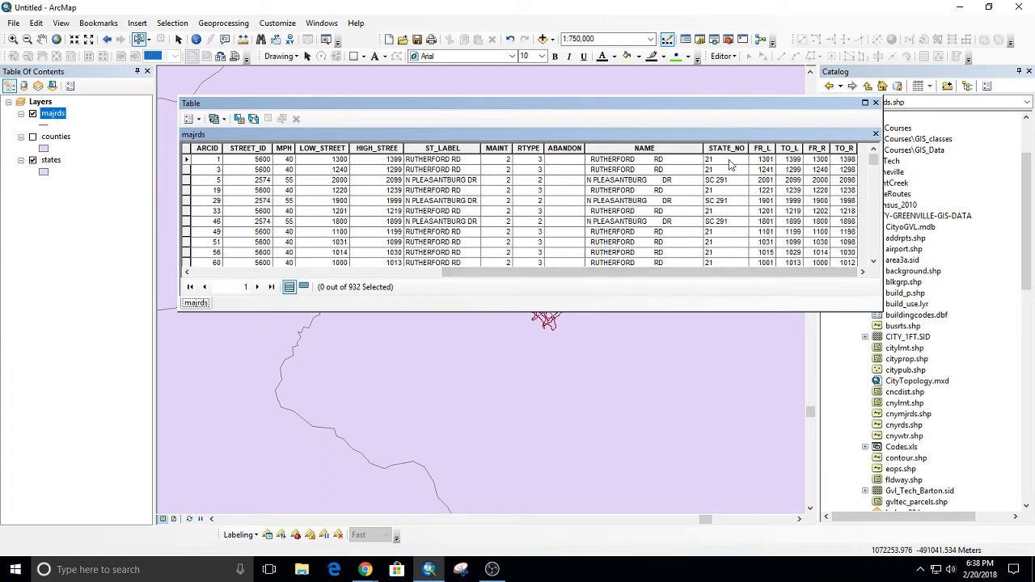
scroll(728, 186, "down", 1)
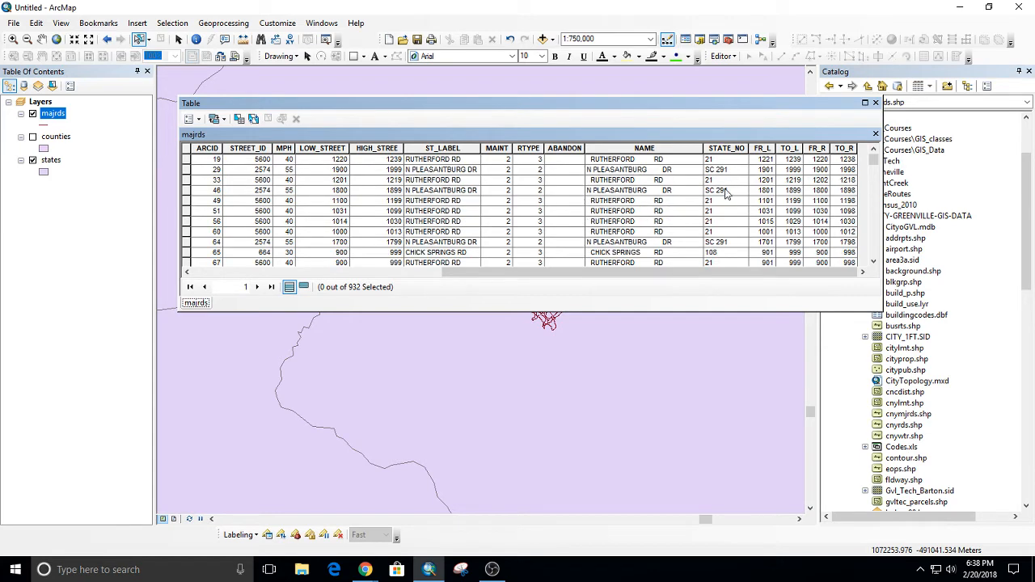
scroll(725, 192, "down", 1)
scroll(718, 220, "down", 1)
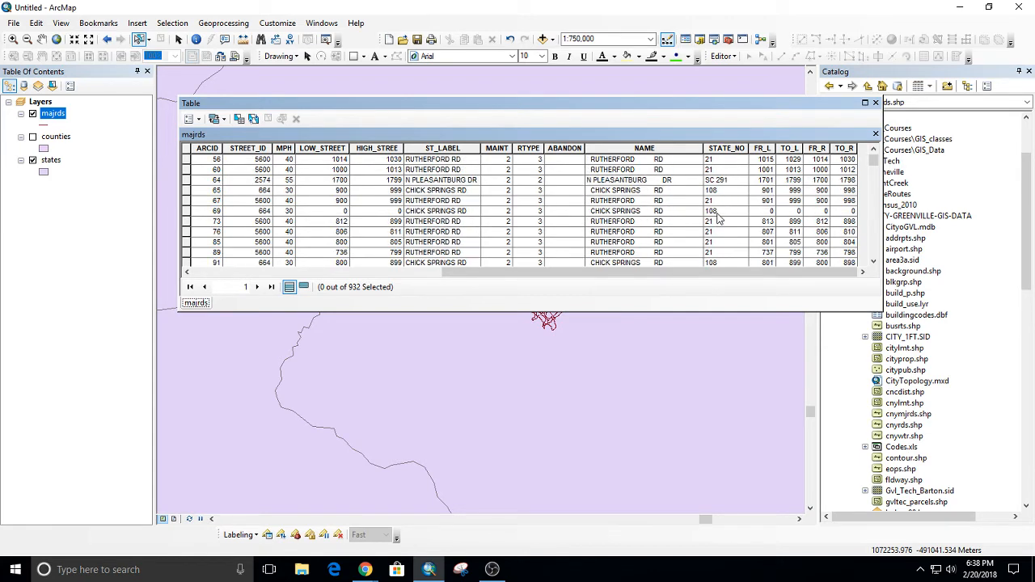
Reposition the majrds table over the map, and sort its records in ascending order by STATE_NO.
left_click_drag(659, 108, 594, 61)
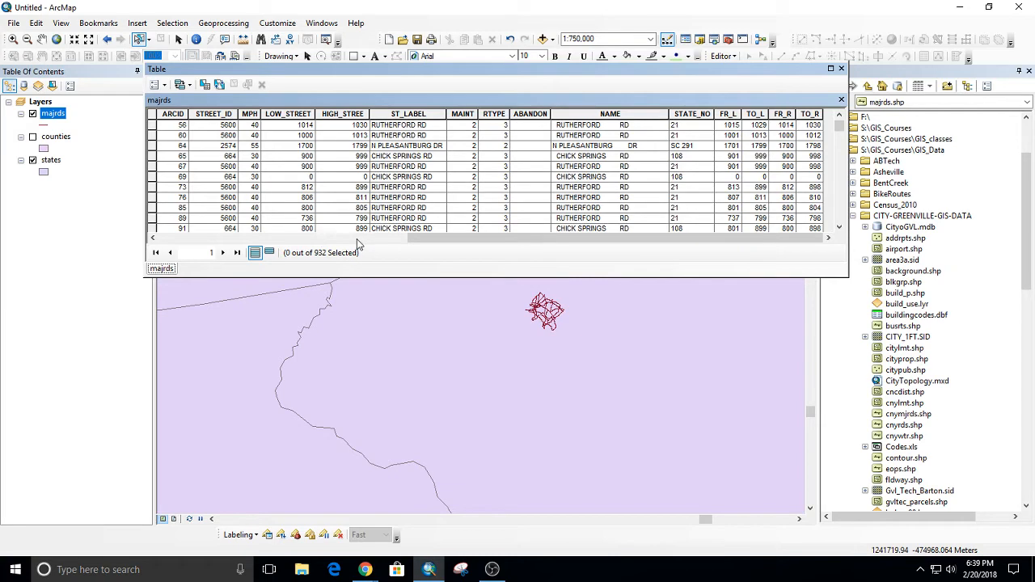
left_click_drag(447, 72, 608, 124)
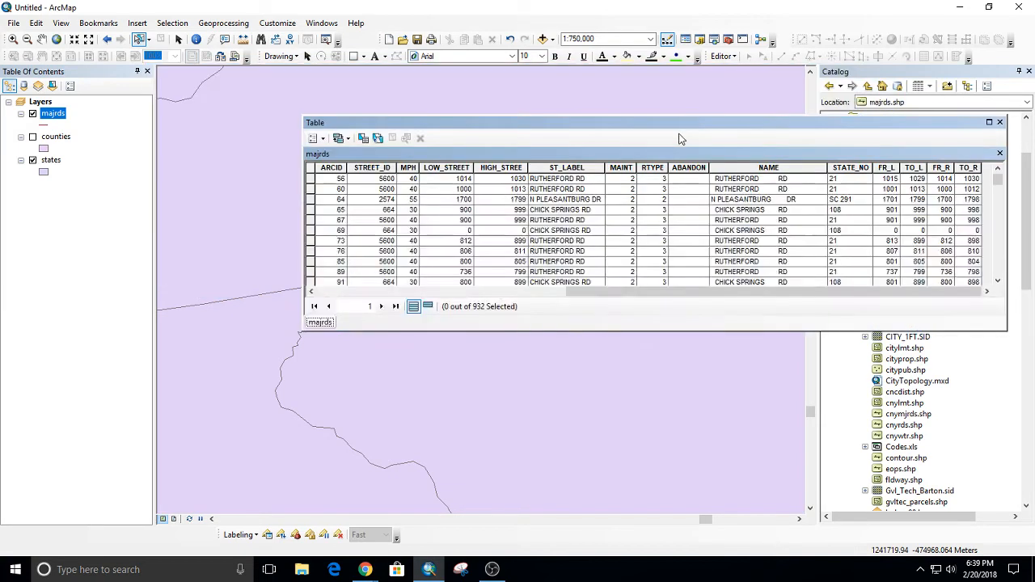
left_click_drag(676, 122, 557, 115)
mouse_move(522, 279)
left_mouse_down()
mouse_move(259, 286)
mouse_move(631, 275)
left_mouse_up()
left_click(724, 194)
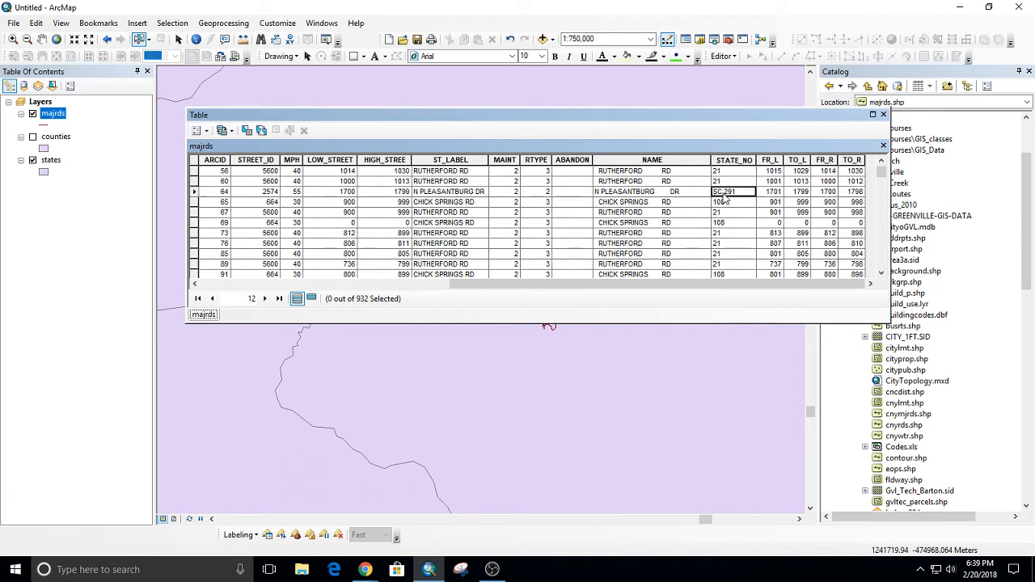
right_click(736, 156)
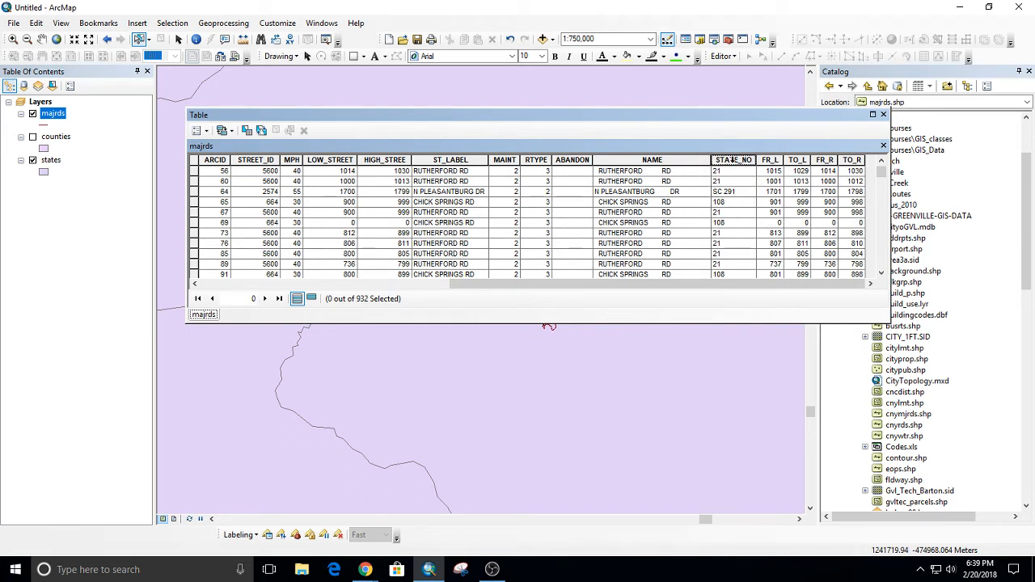
left_click(782, 169)
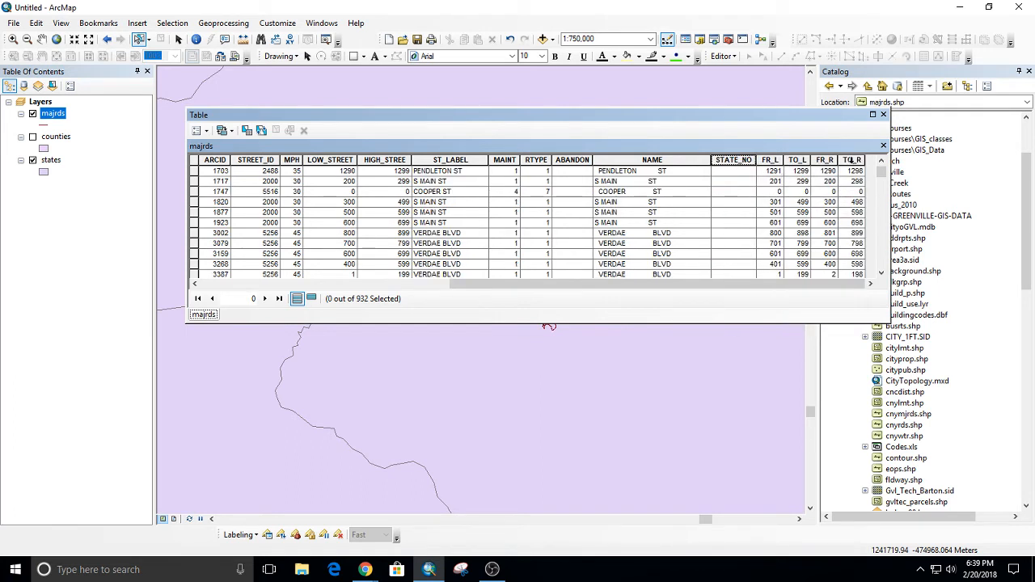
Examine the sorted STATE_NO values in the majrds table, from the interstate entries through the SC state routes.
left_click_drag(886, 178, 892, 227)
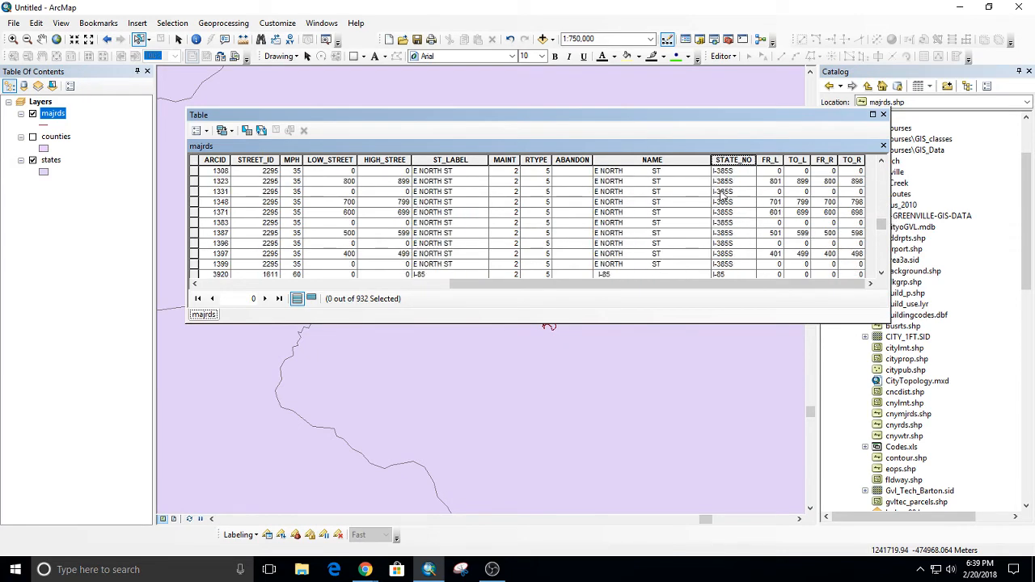
left_click_drag(881, 224, 881, 230)
scroll(776, 223, "up", 3)
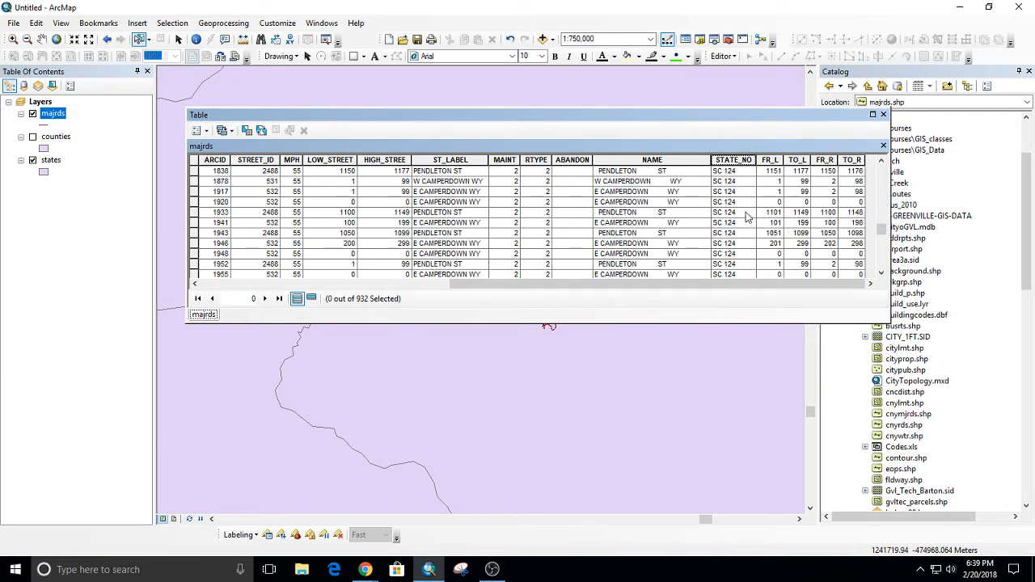
scroll(739, 246, "down", 1)
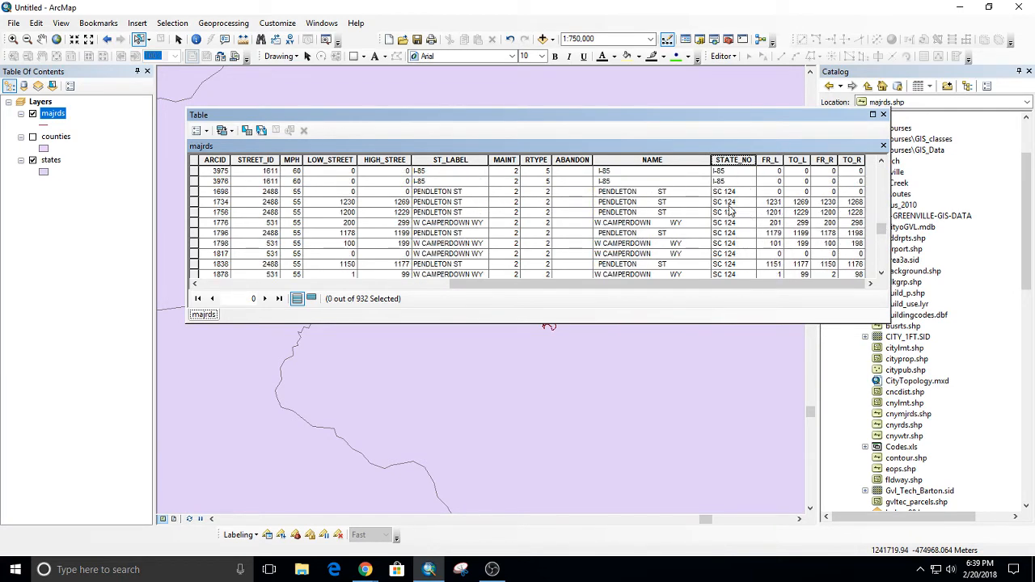
scroll(732, 217, "down", 3)
scroll(732, 216, "down", 3)
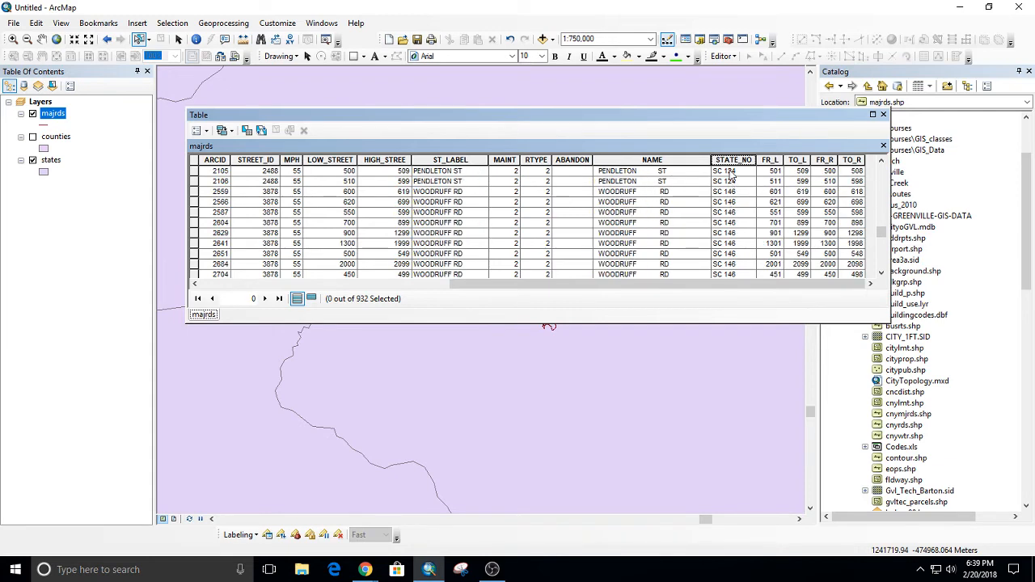
scroll(740, 210, "down", 5)
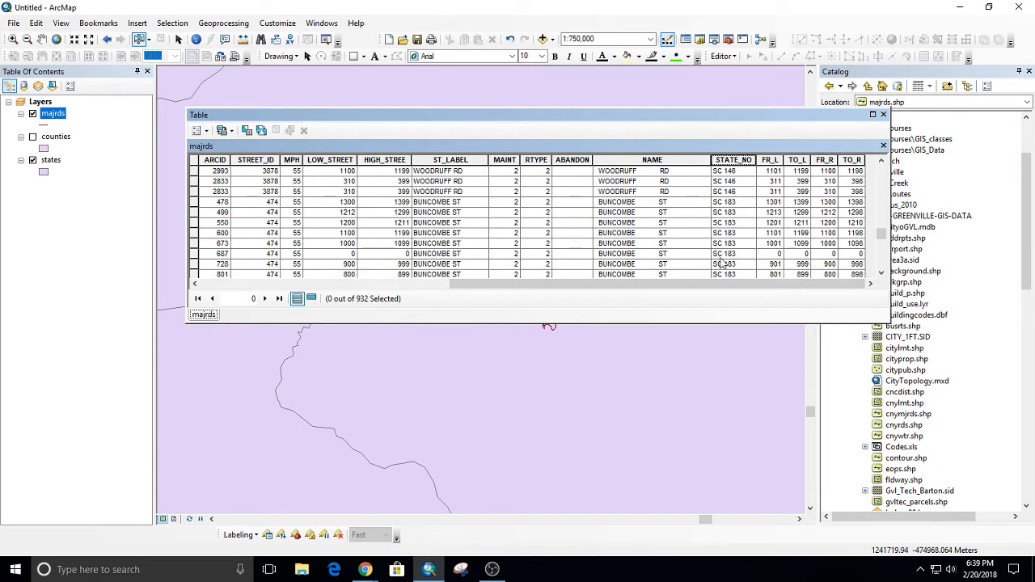
scroll(740, 228, "down", 5)
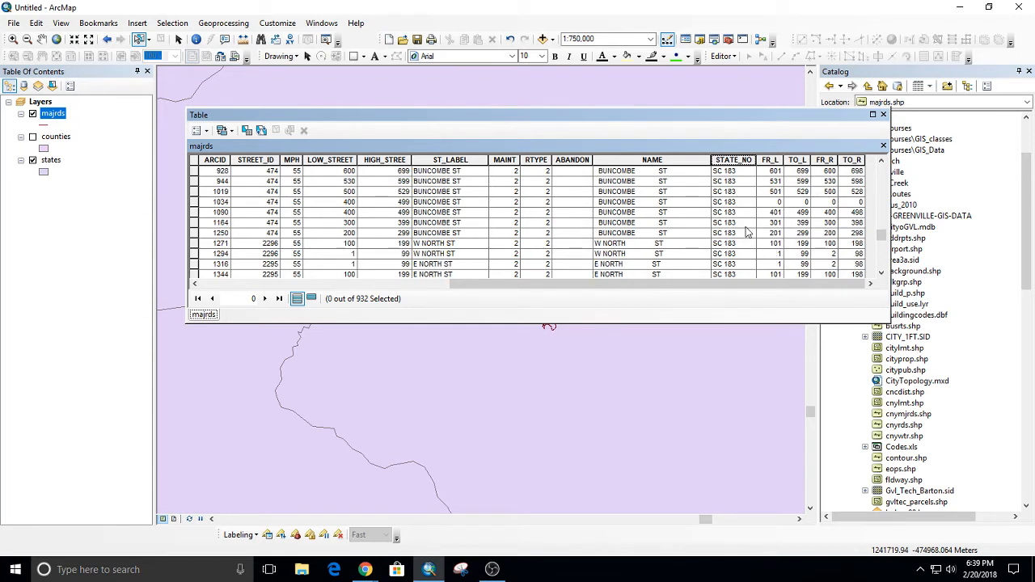
scroll(748, 235, "down", 3)
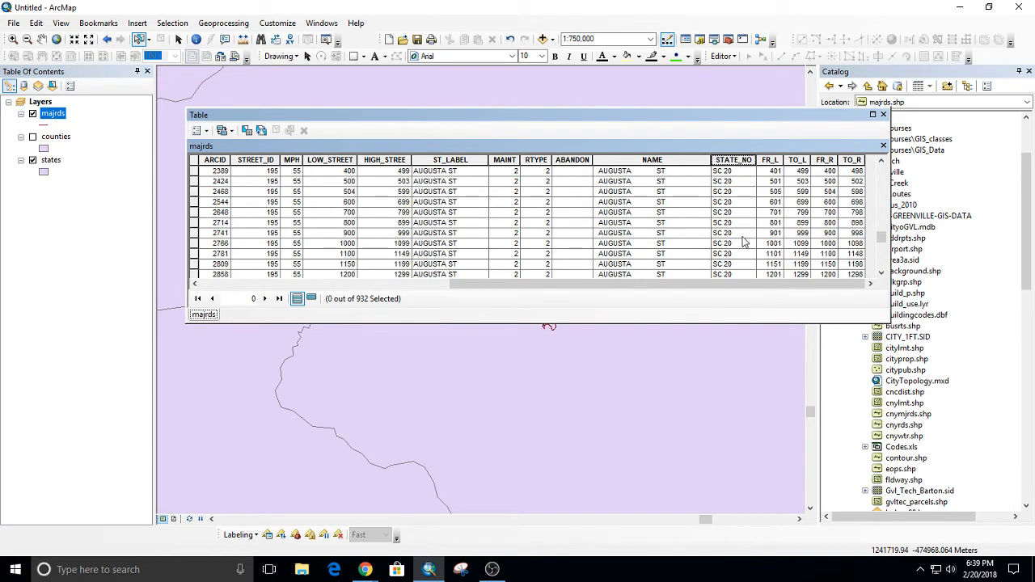
scroll(742, 235, "down", 5)
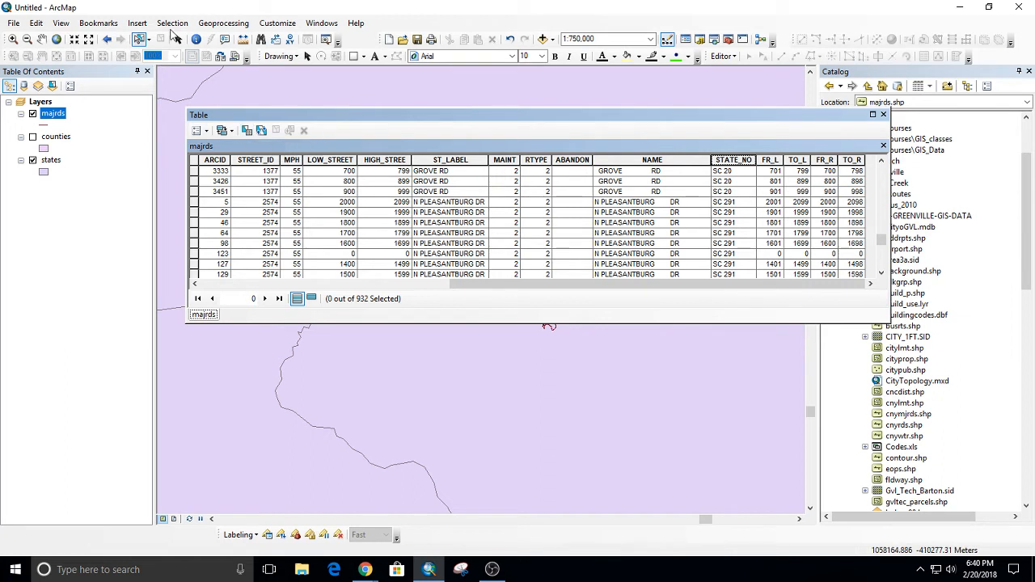
Move the majrds attribute table farther down over the map.
left_click(172, 24)
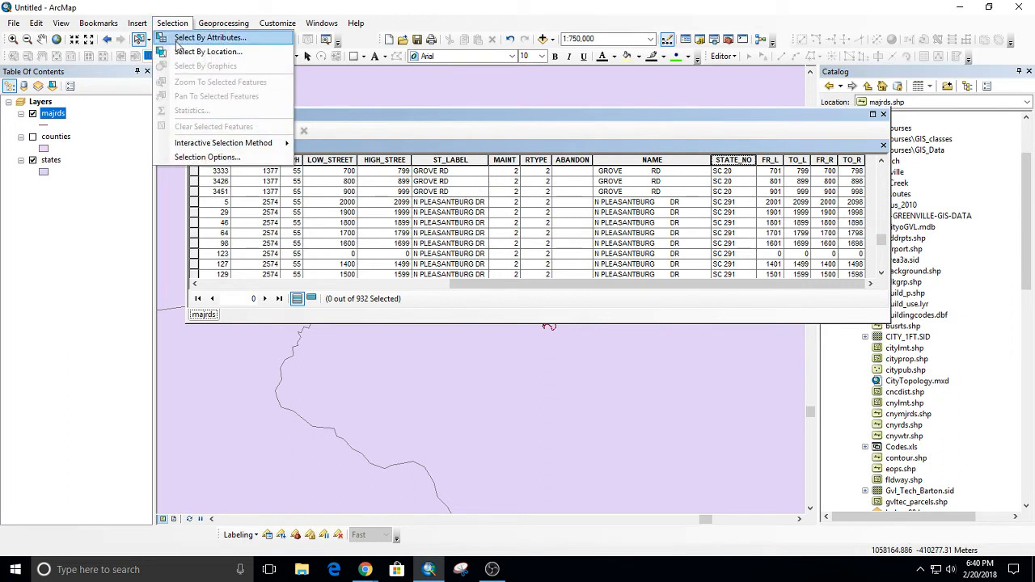
left_click(490, 134)
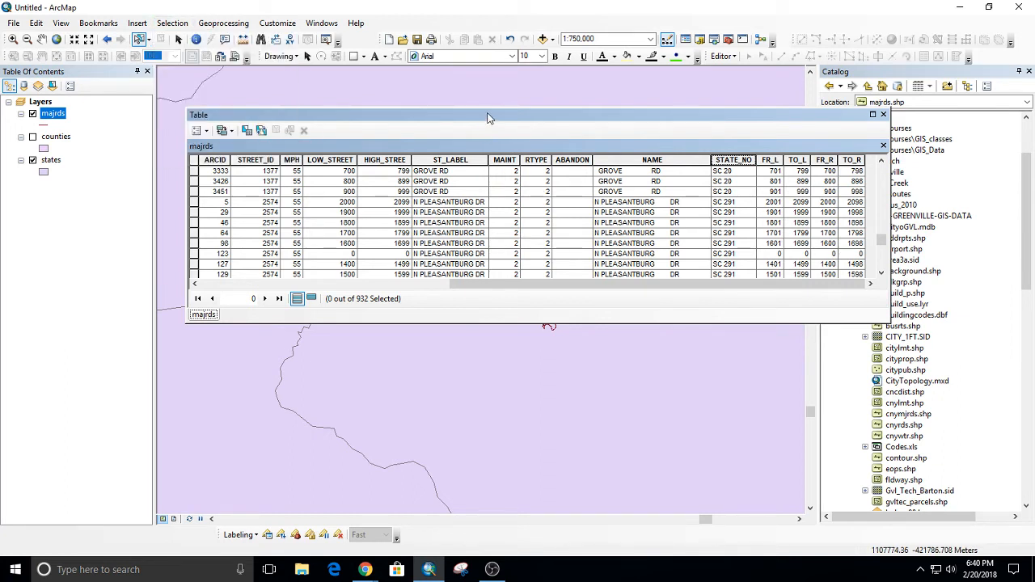
left_click_drag(488, 118, 461, 181)
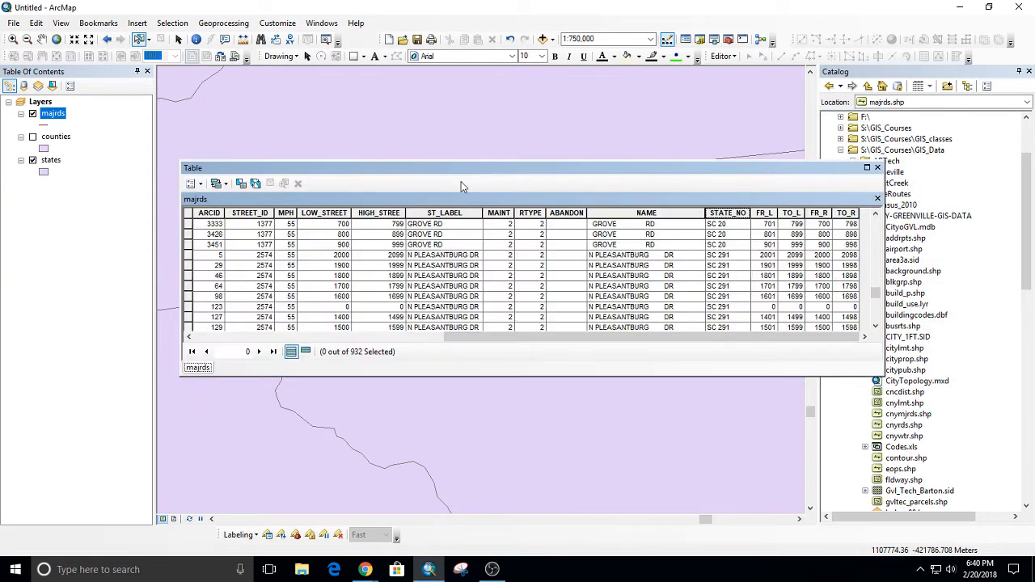
Compare the majrds table's own Select by Attributes dialog with the map-wide one, including its choice of layers, closing both.
left_click(241, 184)
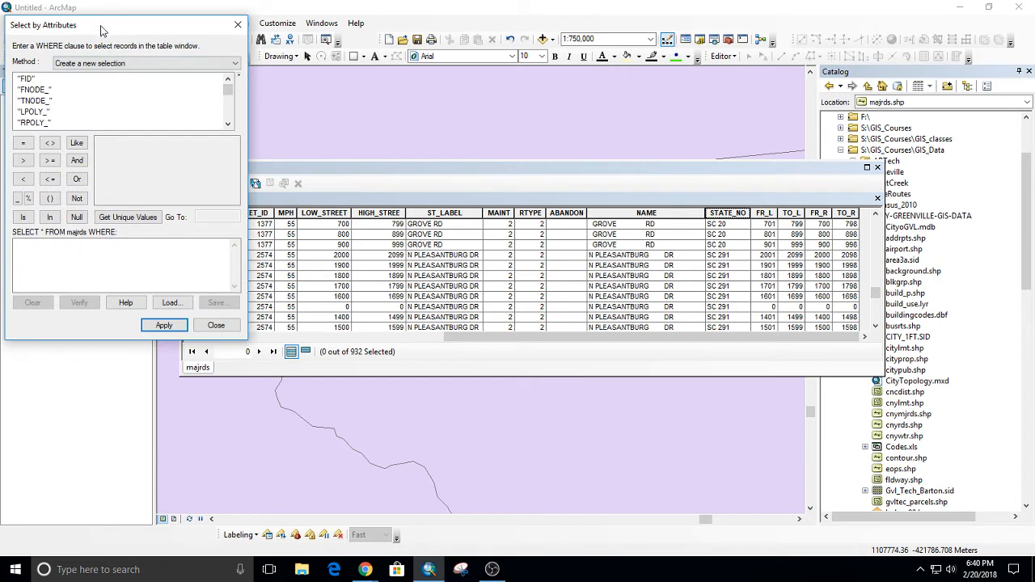
left_click_drag(101, 30, 156, 186)
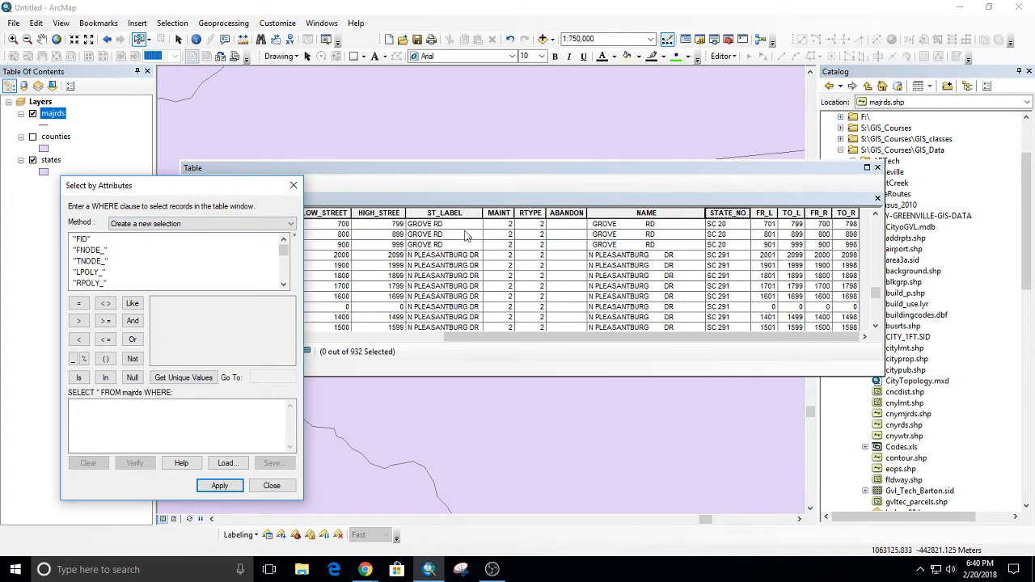
left_click(294, 185)
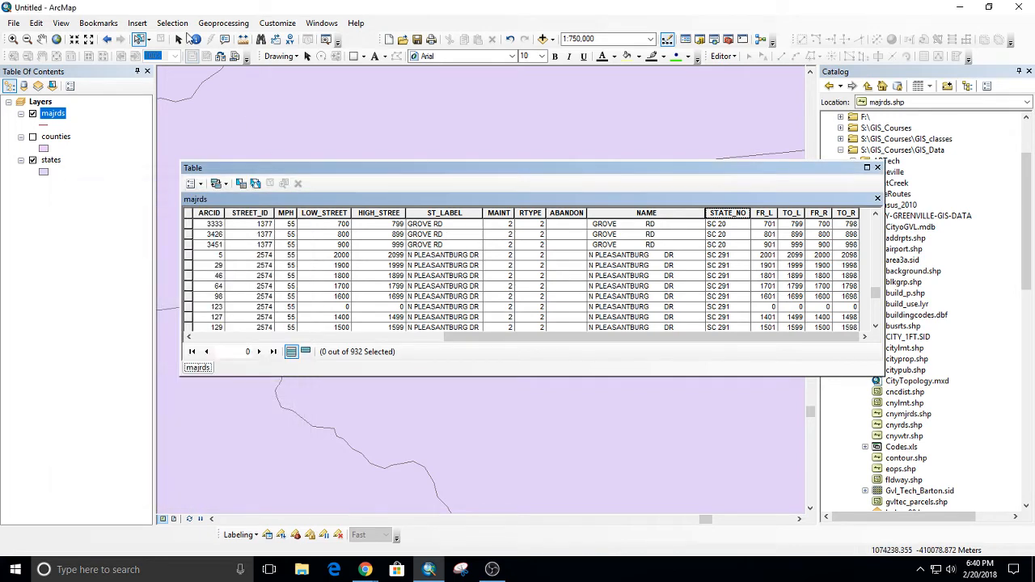
left_click(172, 23)
left_click(173, 42)
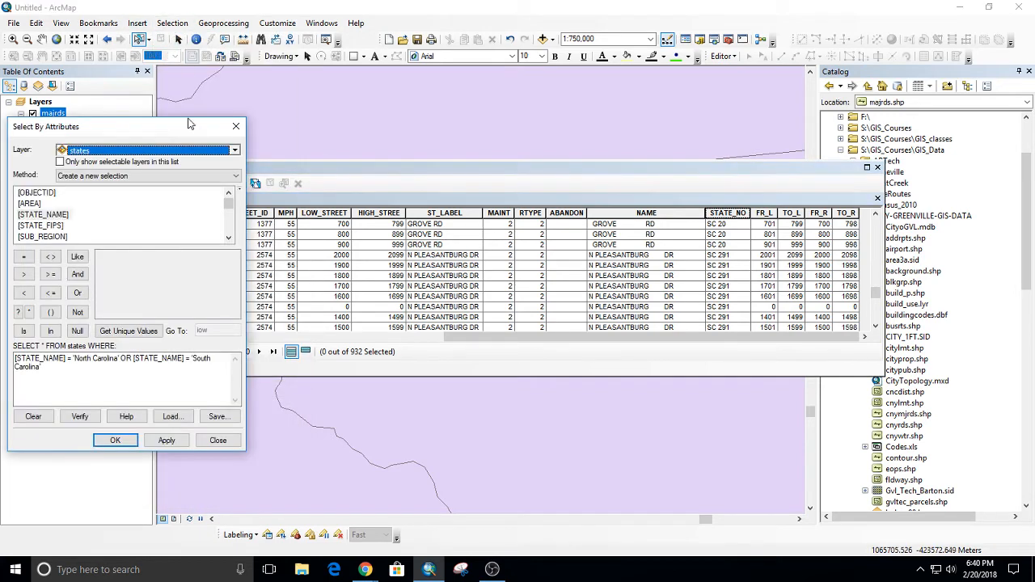
left_click(190, 155)
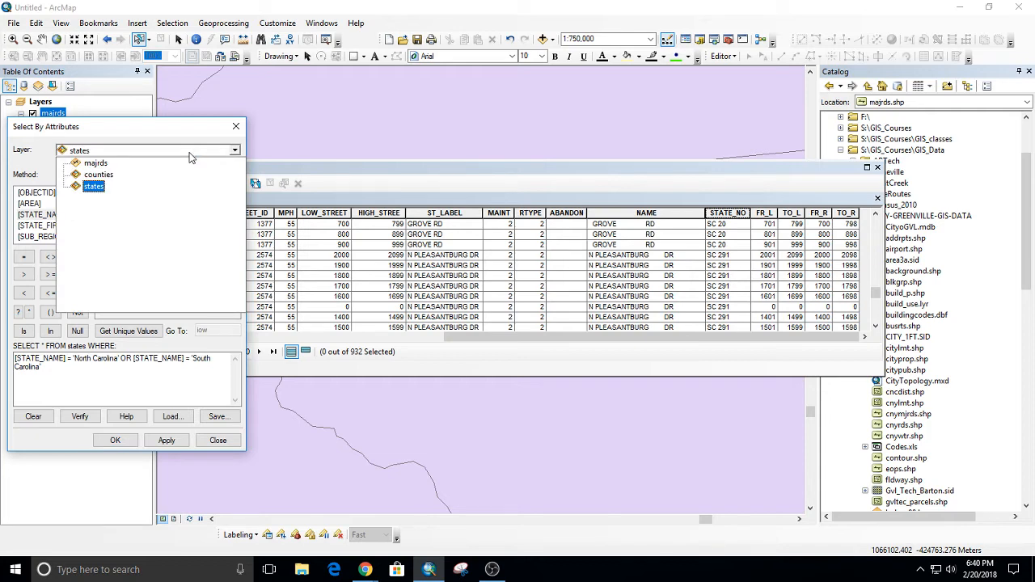
left_click(190, 154)
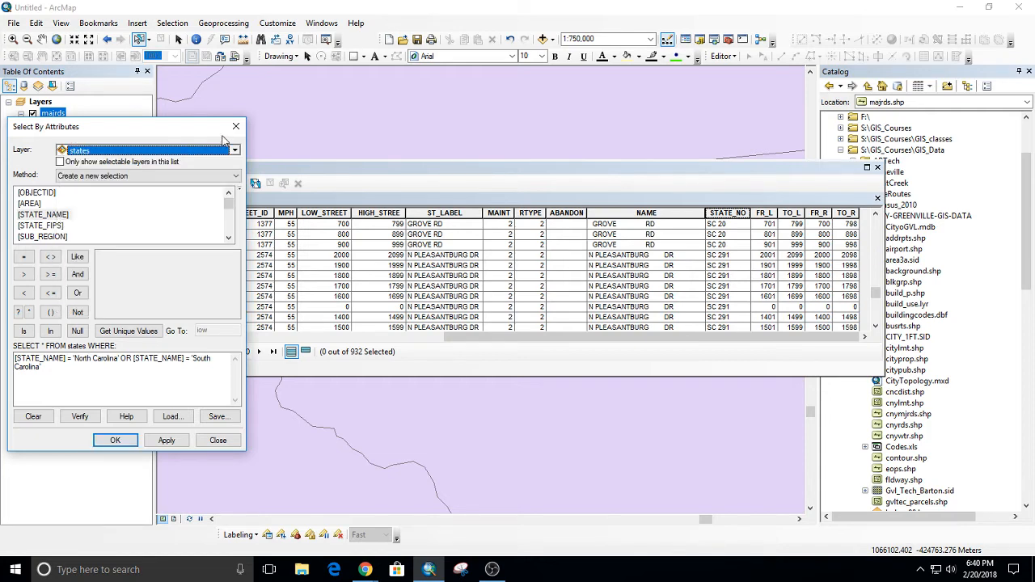
left_click(236, 126)
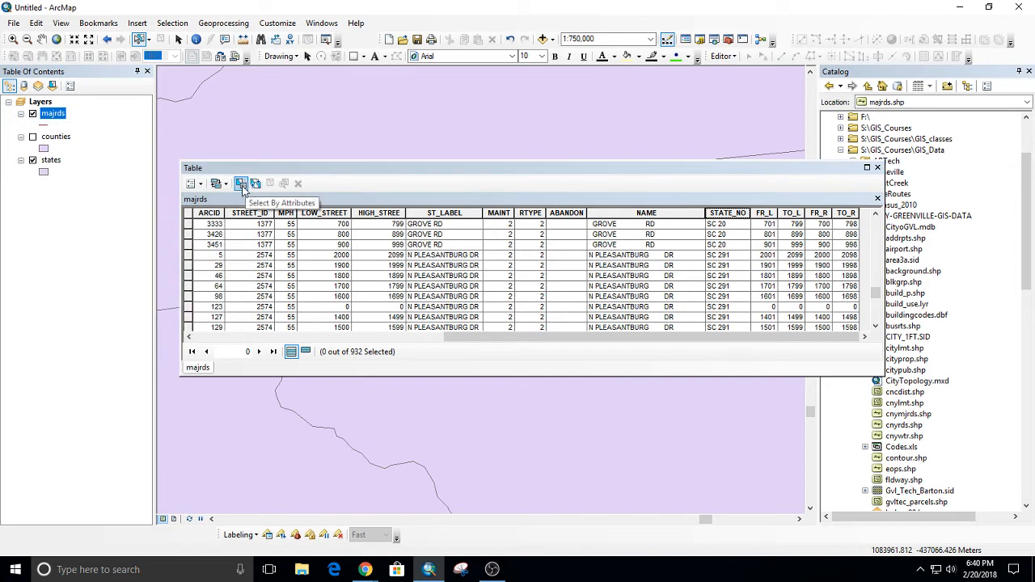
Open Select by Attributes for the majrds table and locate the STATE_NO field.
left_click(241, 184)
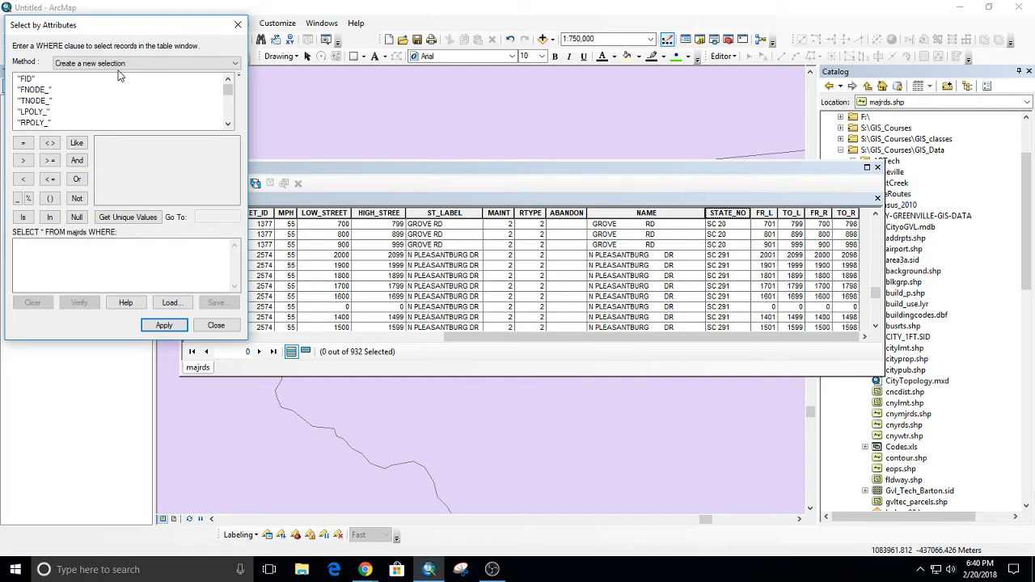
left_click(230, 99)
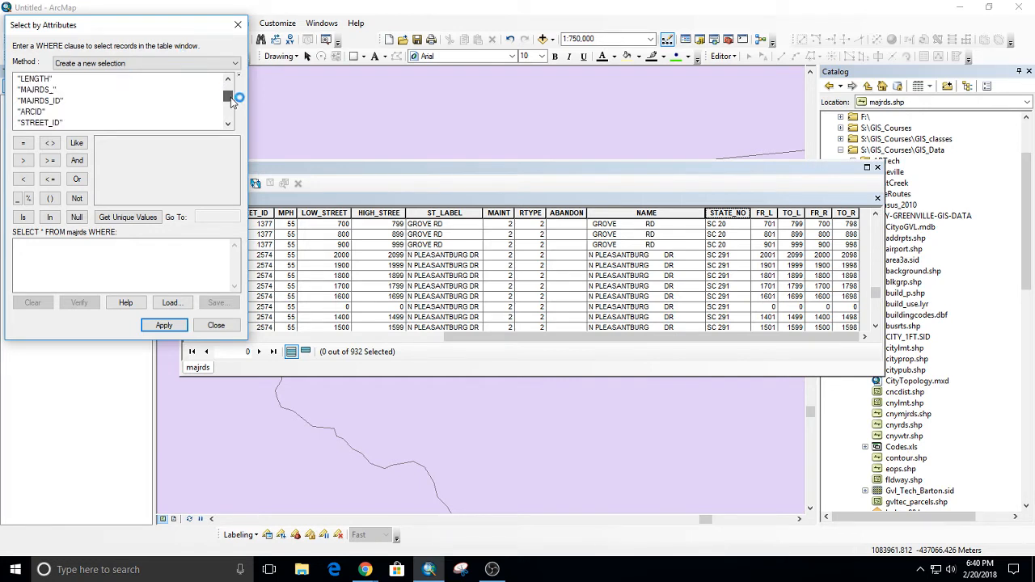
left_click_drag(230, 99, 236, 112)
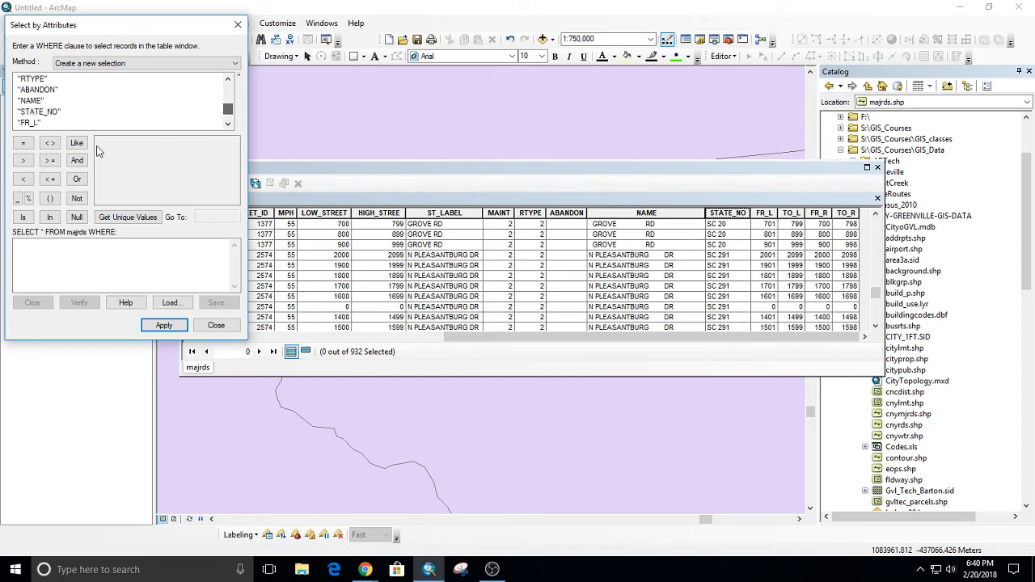
Start the query with the clause "STATE_NO" = 'SC 124', picking the route from the field's unique values.
double_click(44, 113)
left_click(23, 142)
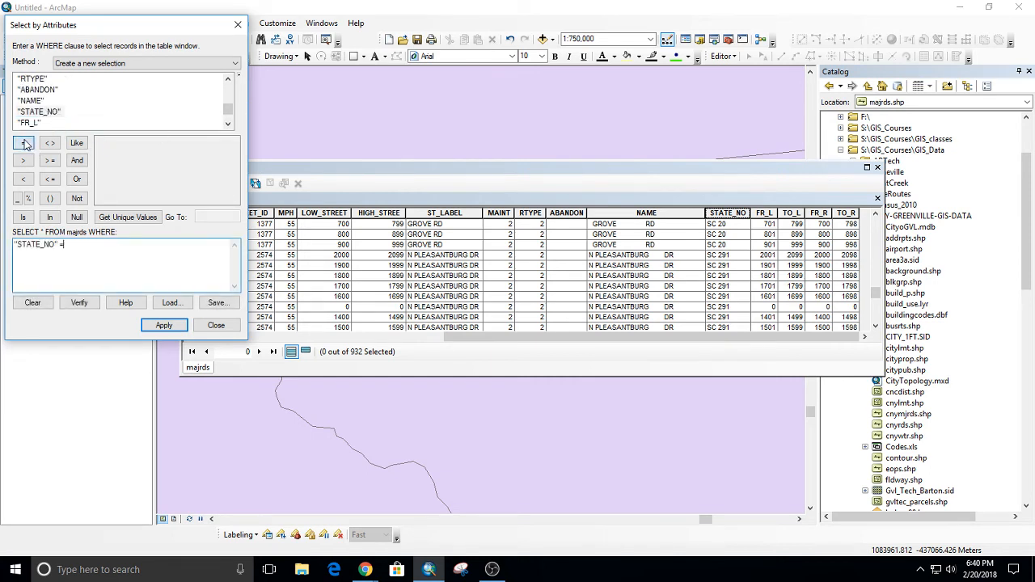
left_click(142, 216)
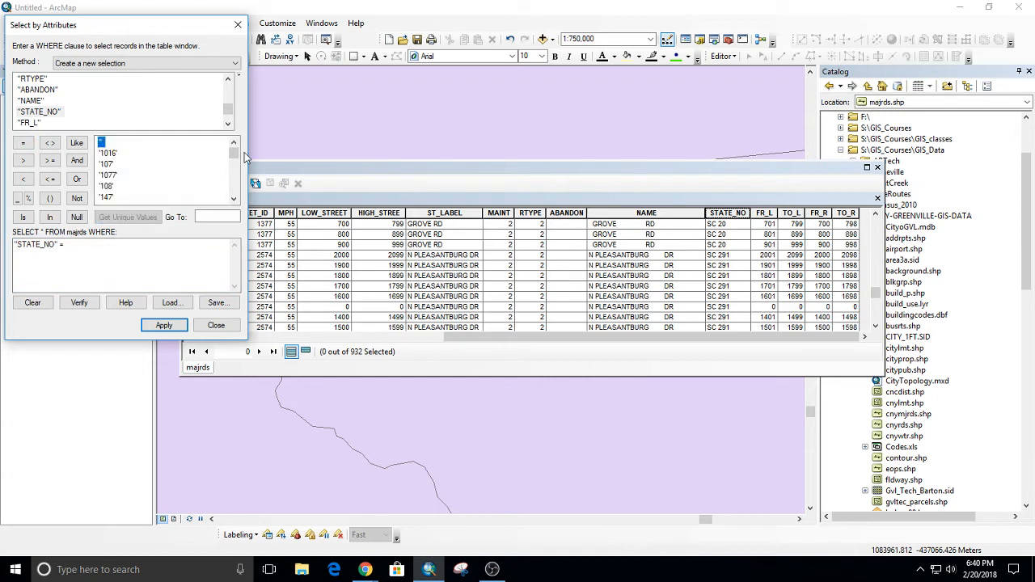
left_click_drag(233, 153, 234, 179)
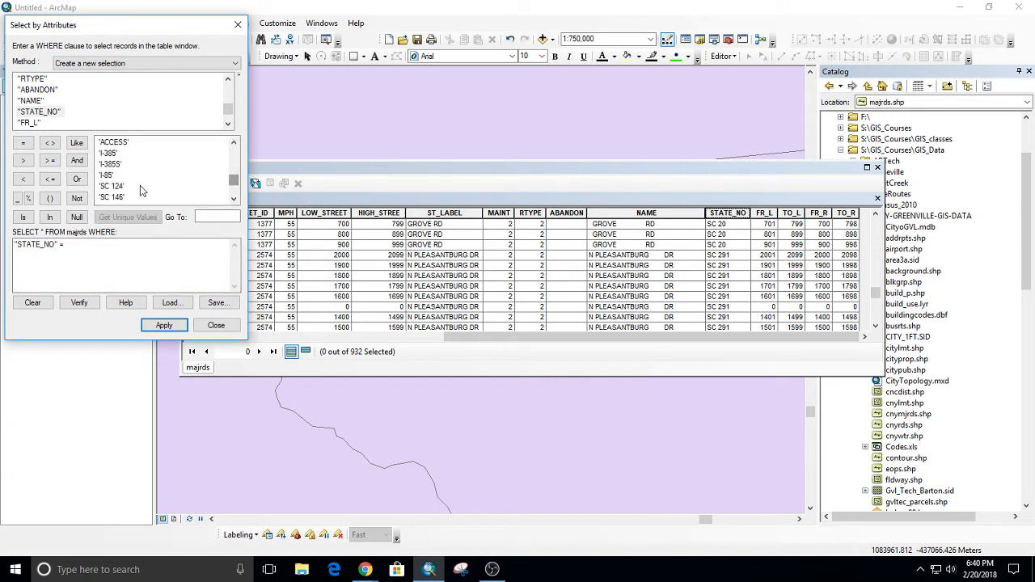
left_click(112, 187)
double_click(112, 187)
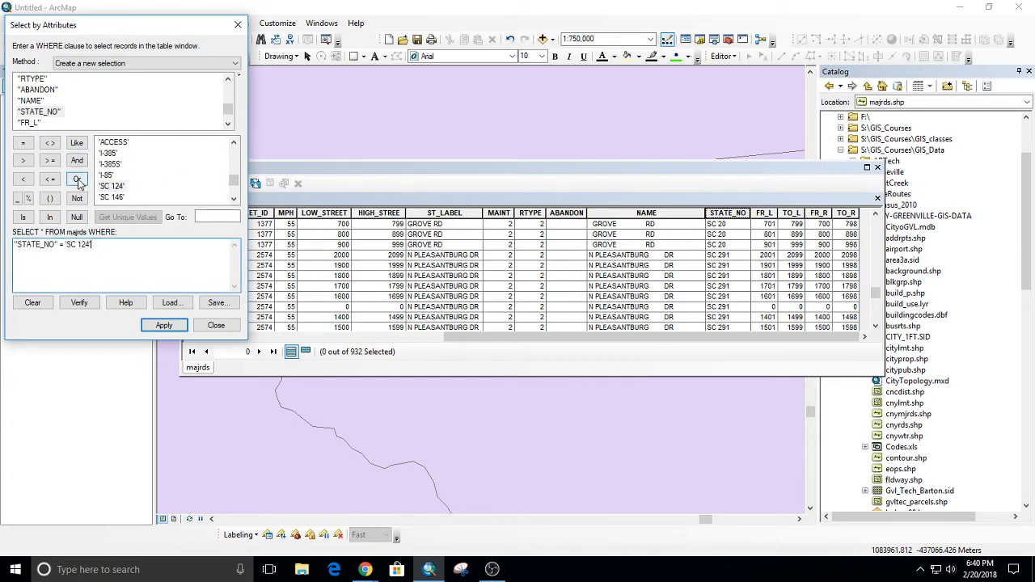
Extend the query with OR "STATE_NO" = 'SC 146'.
left_click(77, 179)
double_click(59, 113)
left_click(24, 143)
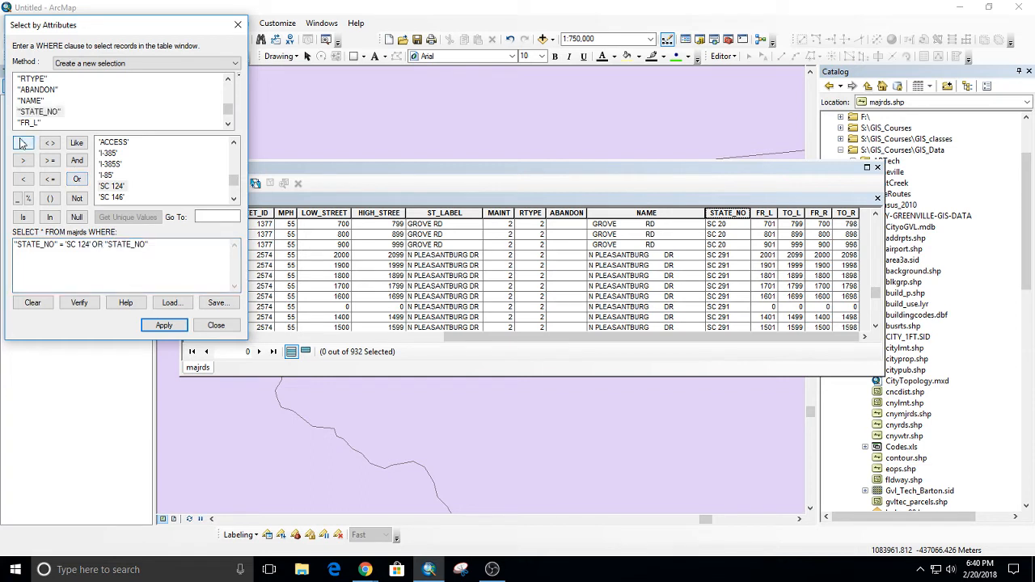
double_click(113, 197)
Add a third condition to the query, OR "STATE_NO" = 'SC 183'.
left_click(77, 179)
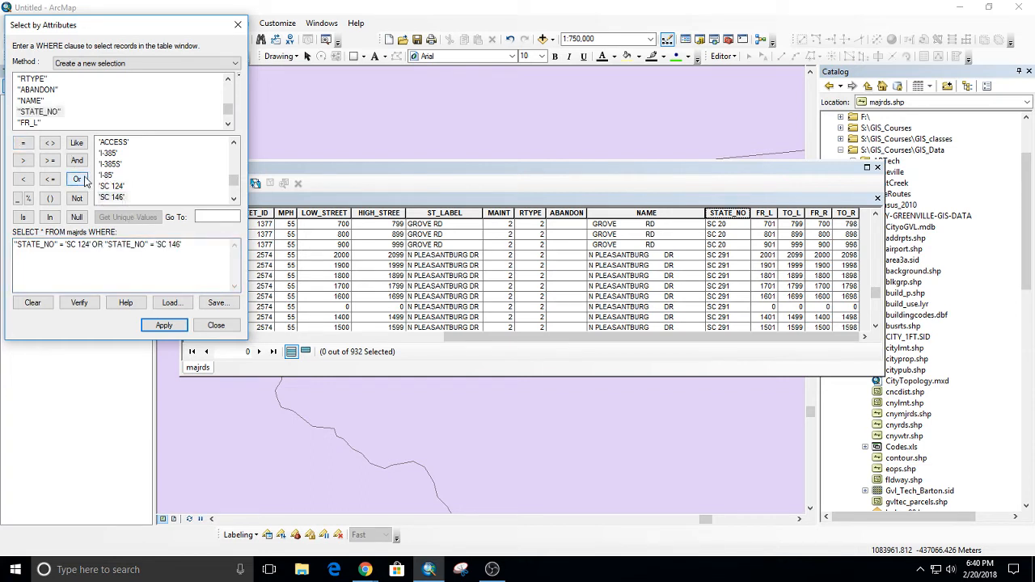
double_click(37, 113)
left_click(23, 143)
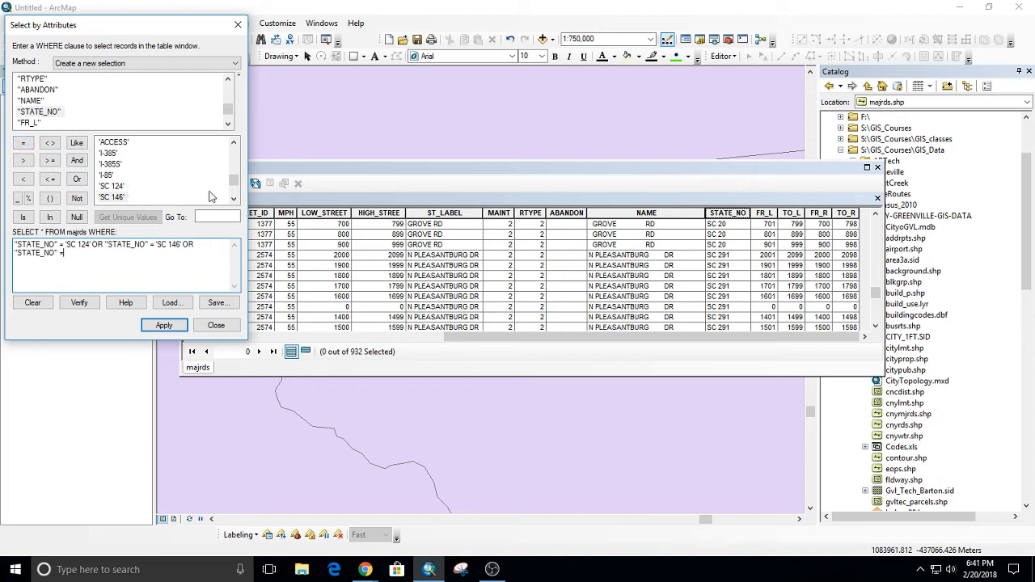
left_click(234, 199)
left_click(233, 200)
double_click(113, 186)
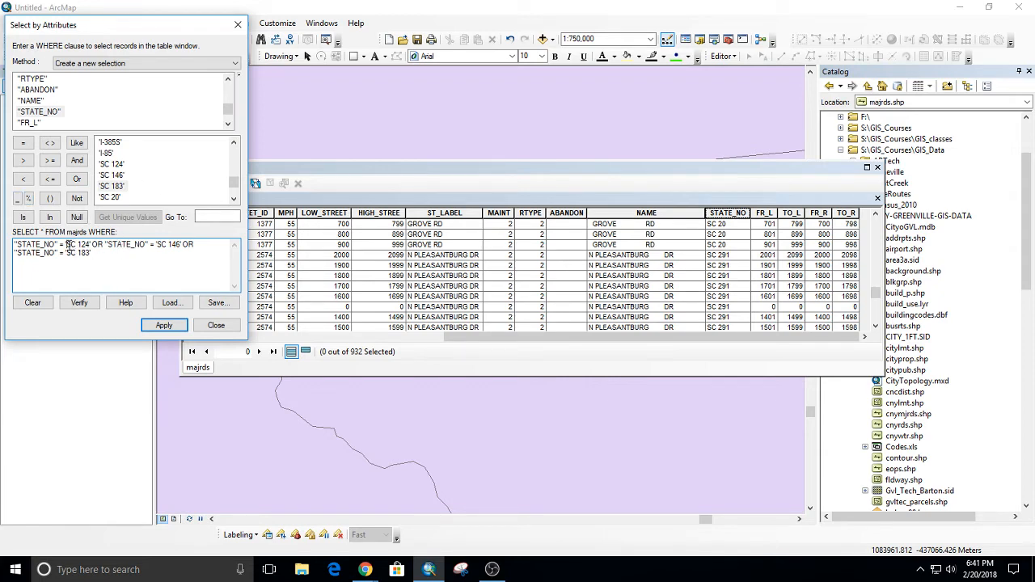
Highlight the route value and the repeated OR conditions in the WHERE clause, and clear the whole expression.
left_click_drag(66, 245, 90, 245)
left_click(84, 245)
left_click_drag(78, 245, 92, 244)
left_click_drag(91, 243, 112, 263)
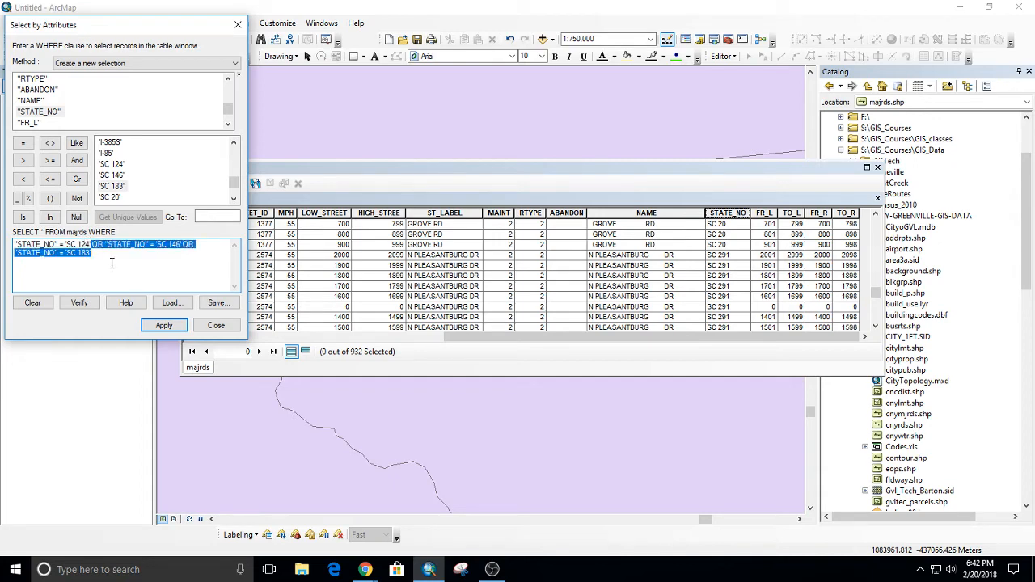
left_click(33, 302)
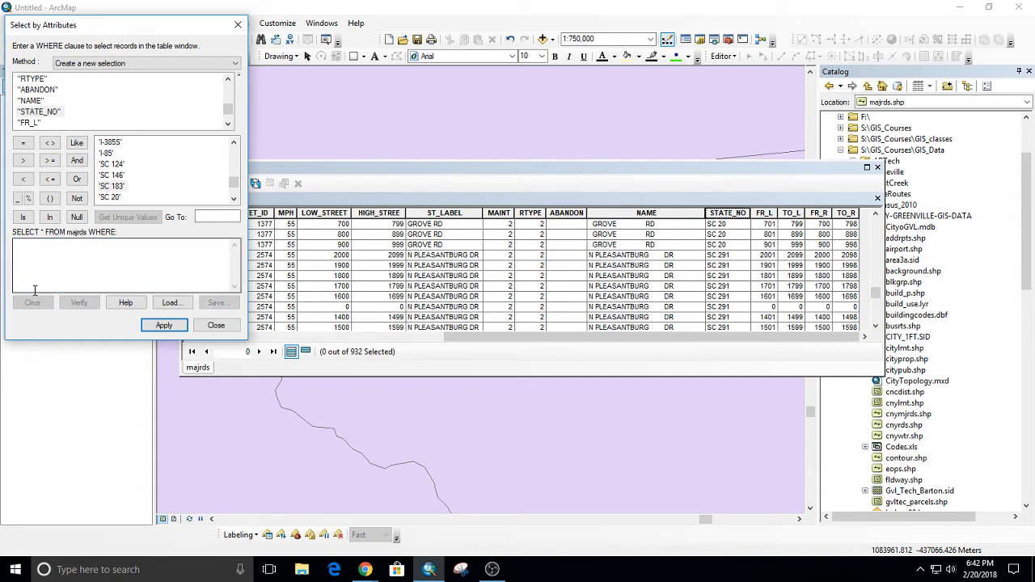
Enter the clause "STATE_NO" LIKE 'SC 124', and move the majrds table up so the roads on the map are uncovered.
double_click(38, 111)
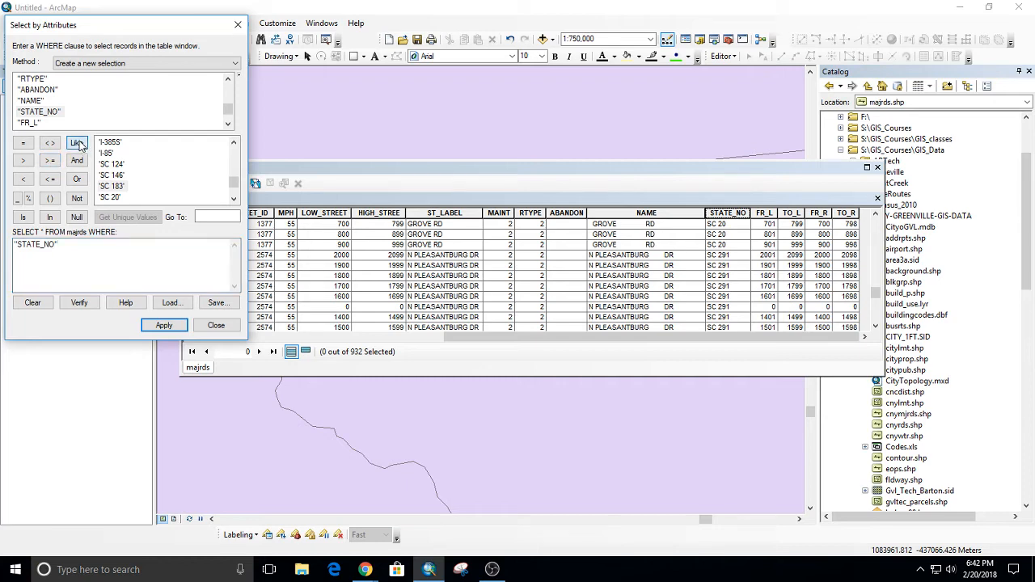
left_click(77, 143)
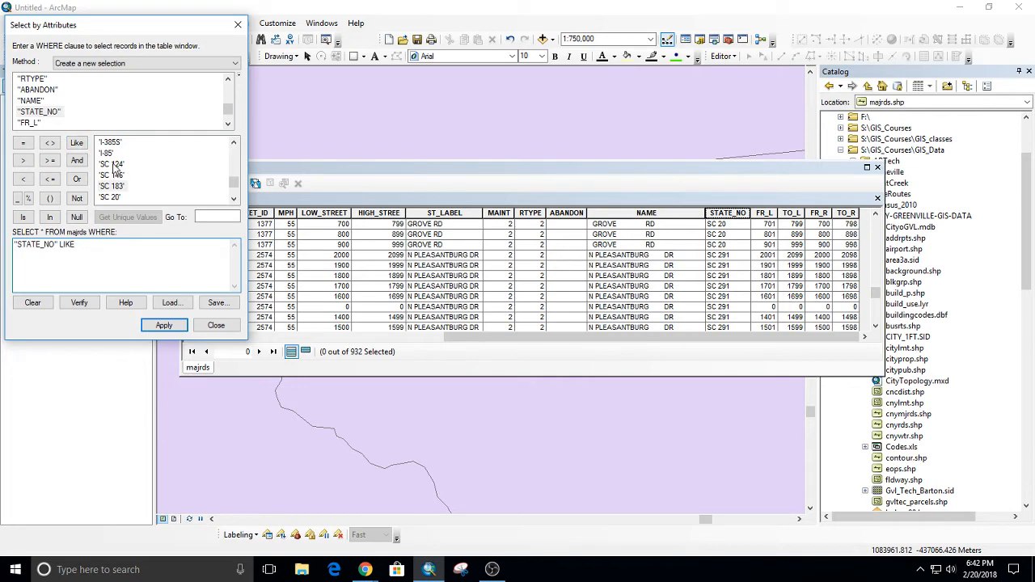
double_click(112, 165)
left_click_drag(328, 165, 509, 10)
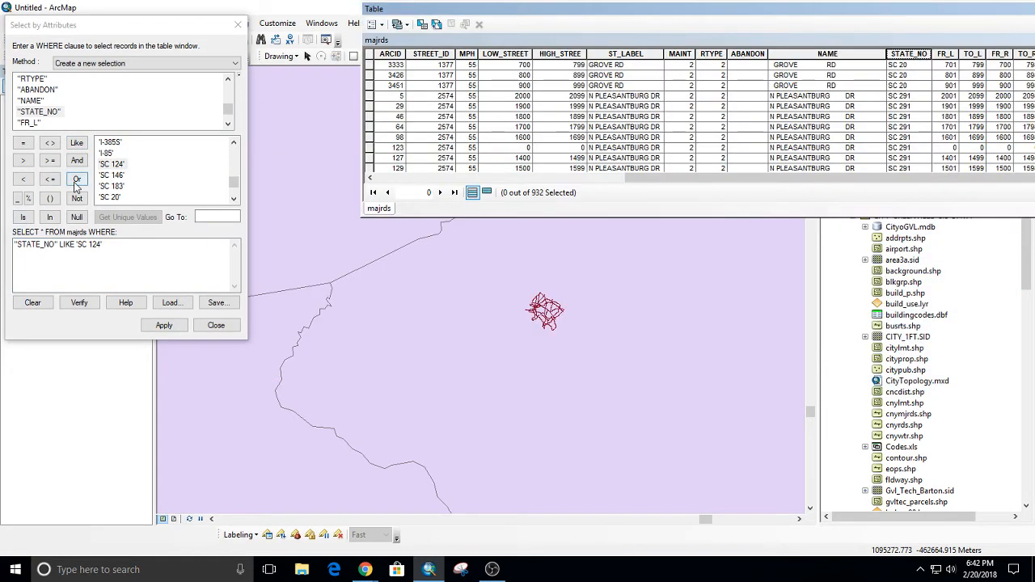
Replace 124 in the clause with the % wildcard, and apply the query "STATE_NO" LIKE 'SC %'.
left_click_drag(101, 245, 91, 249)
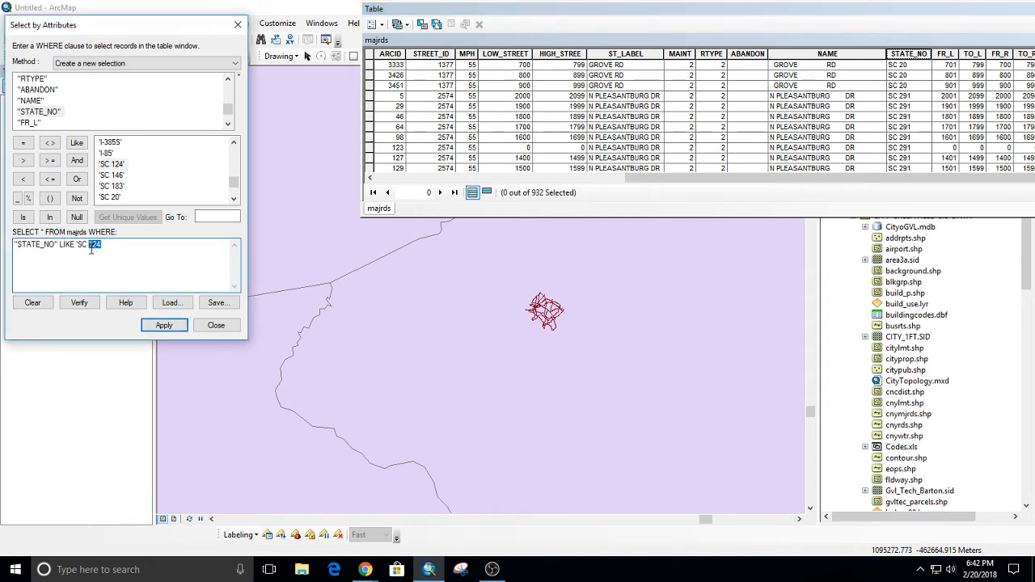
left_click(29, 200)
type("'")
left_click(166, 324)
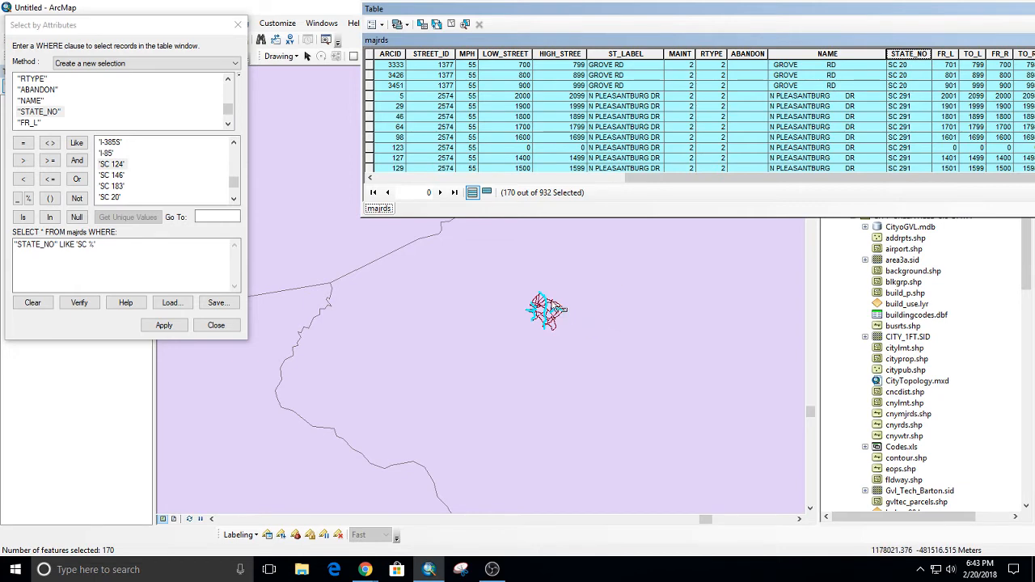
Zoom the map in on the Greenville roads below the majrds table, and reposition the table so all its shown columns are on screen.
scroll(550, 311, "down", 5)
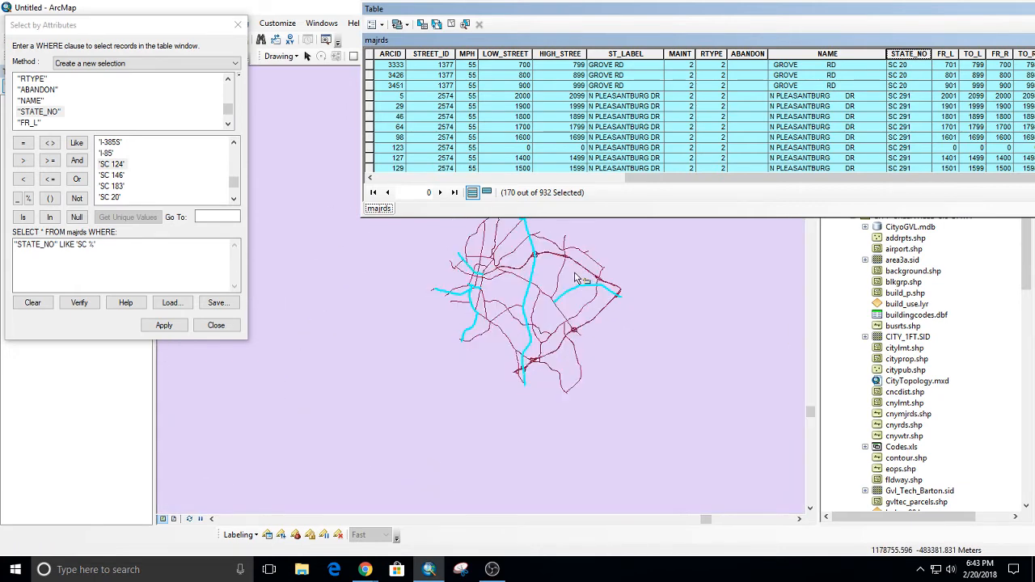
left_click_drag(561, 274, 515, 348)
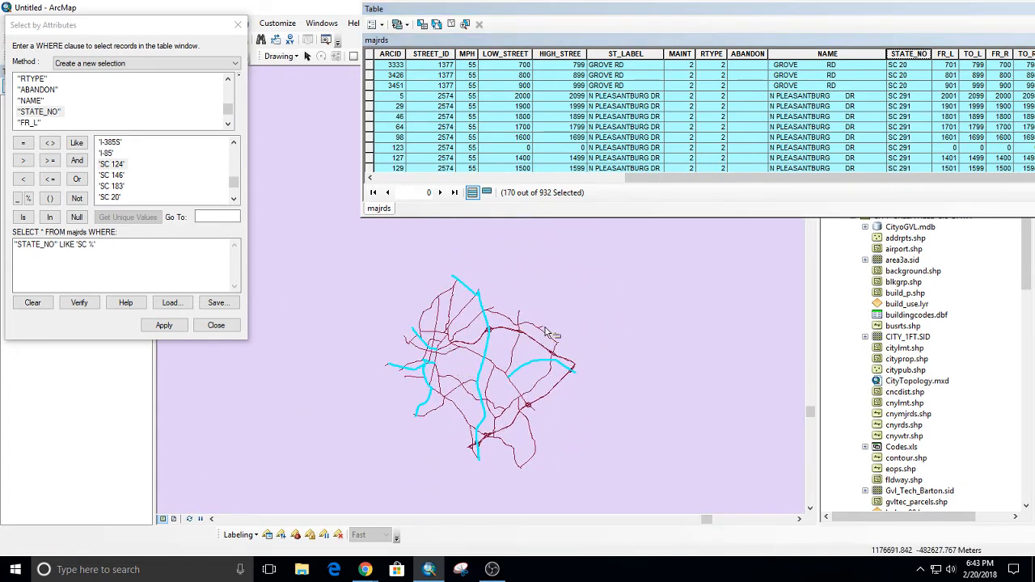
left_click_drag(731, 19, 619, 39)
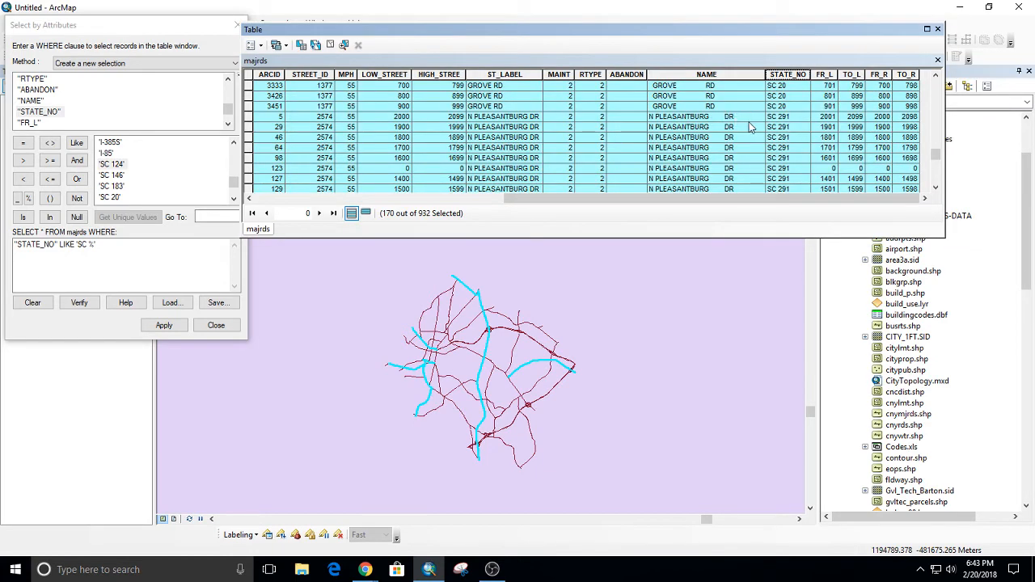
Examine the majrds records around the SC and US routes to check which STATE_NO values the query selected.
scroll(776, 127, "down", 5)
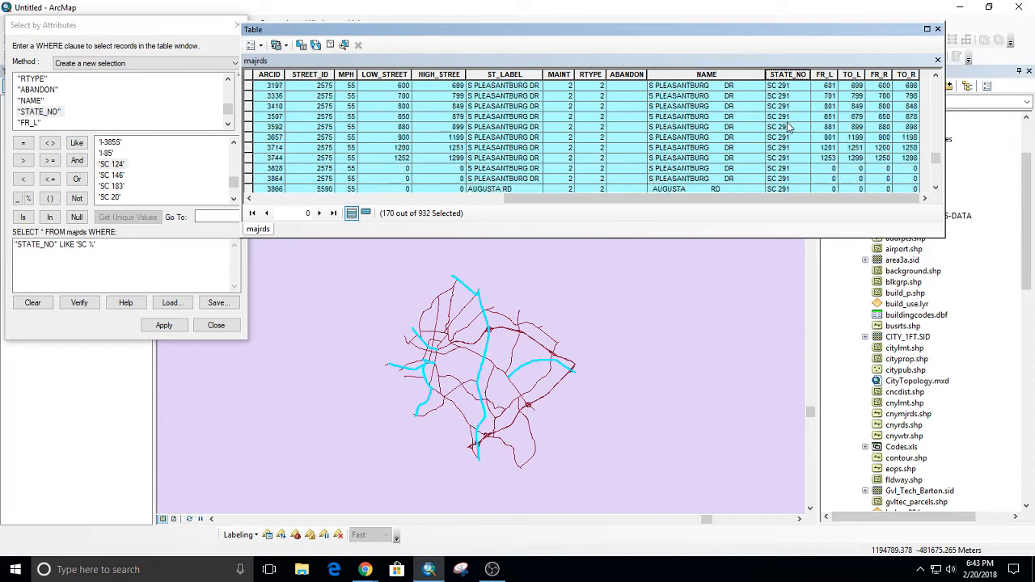
scroll(788, 133, "down", 5)
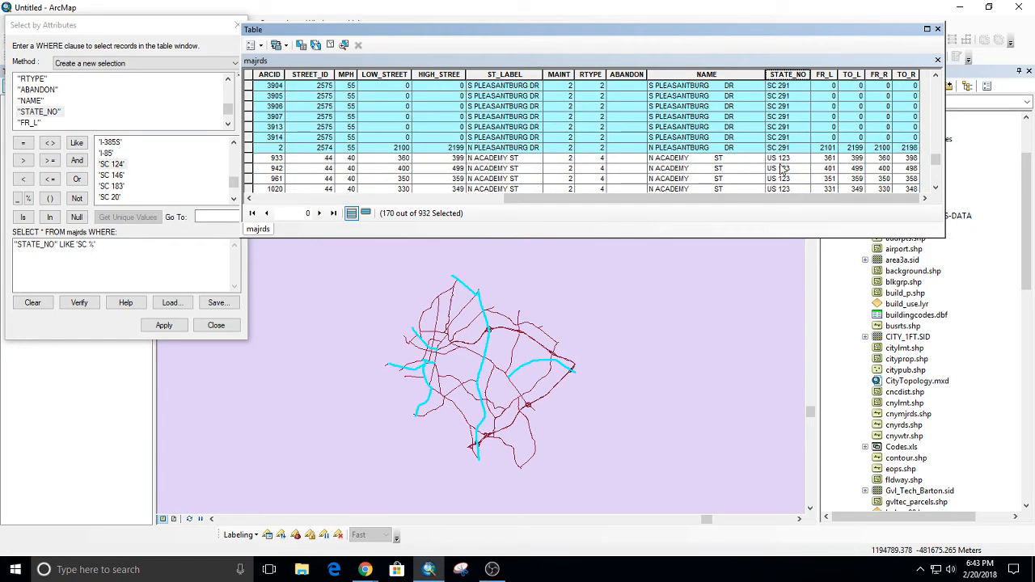
scroll(783, 170, "down", 8)
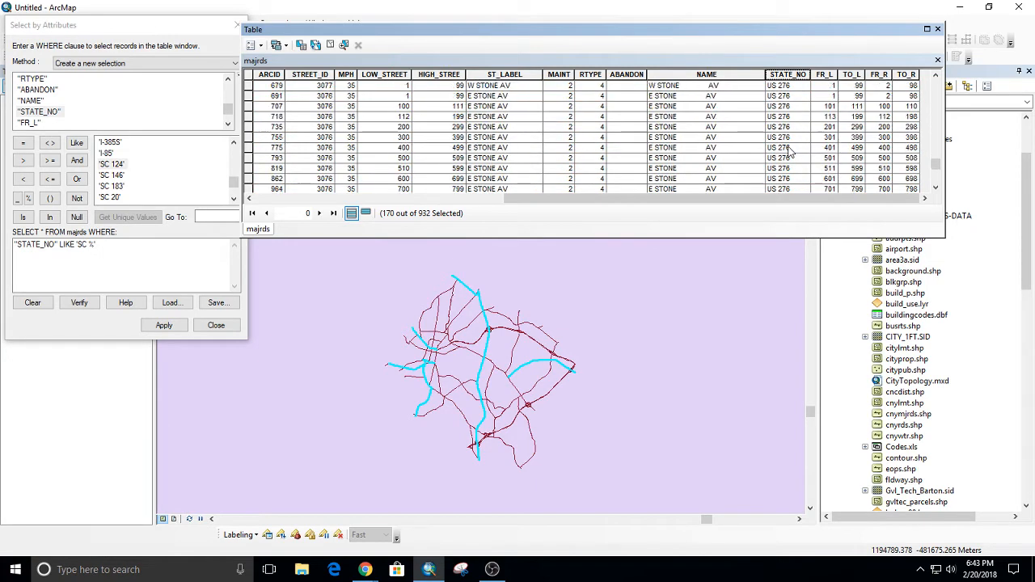
scroll(788, 152, "down", 10)
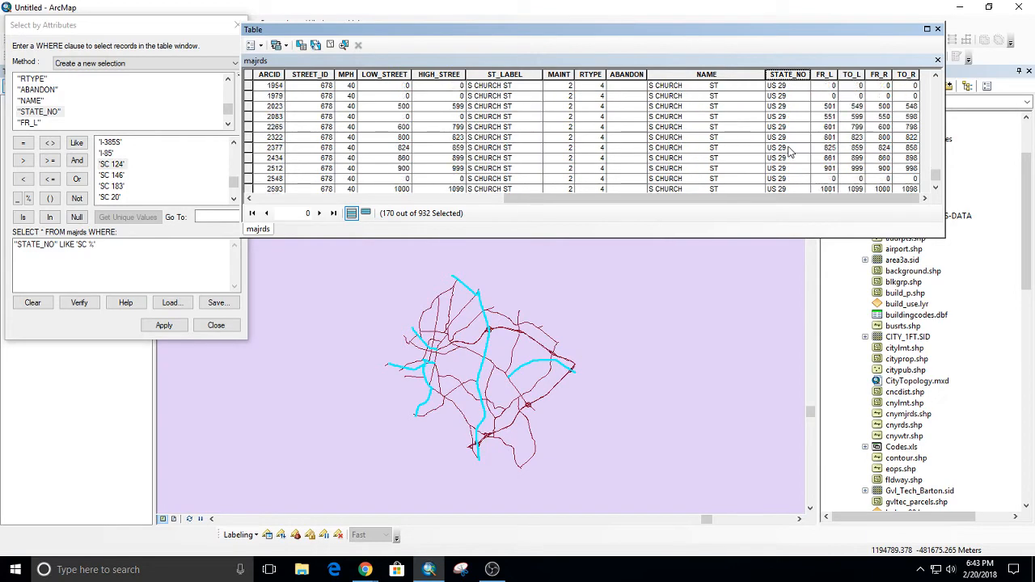
scroll(788, 146, "up", 8)
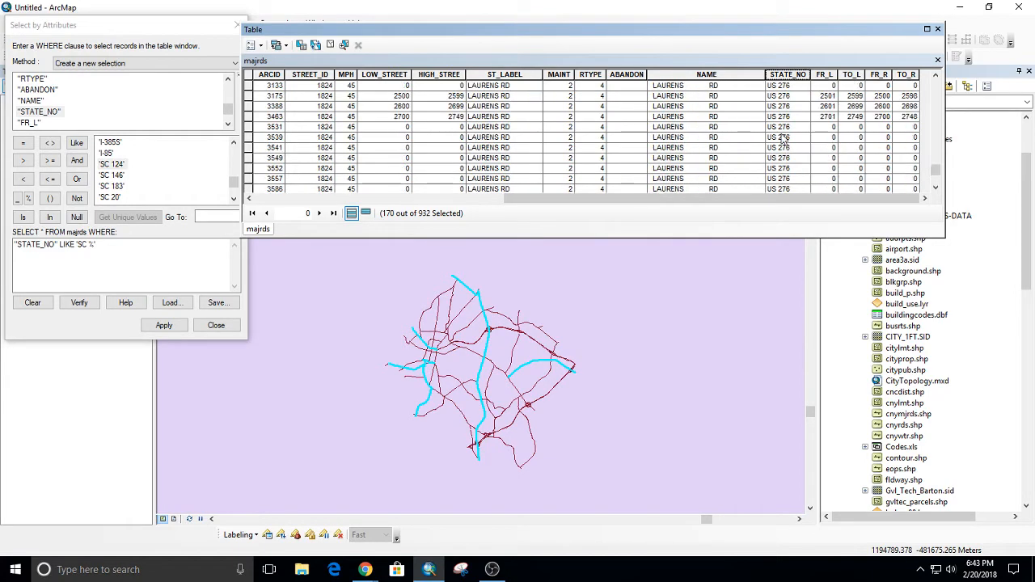
scroll(782, 146, "up", 8)
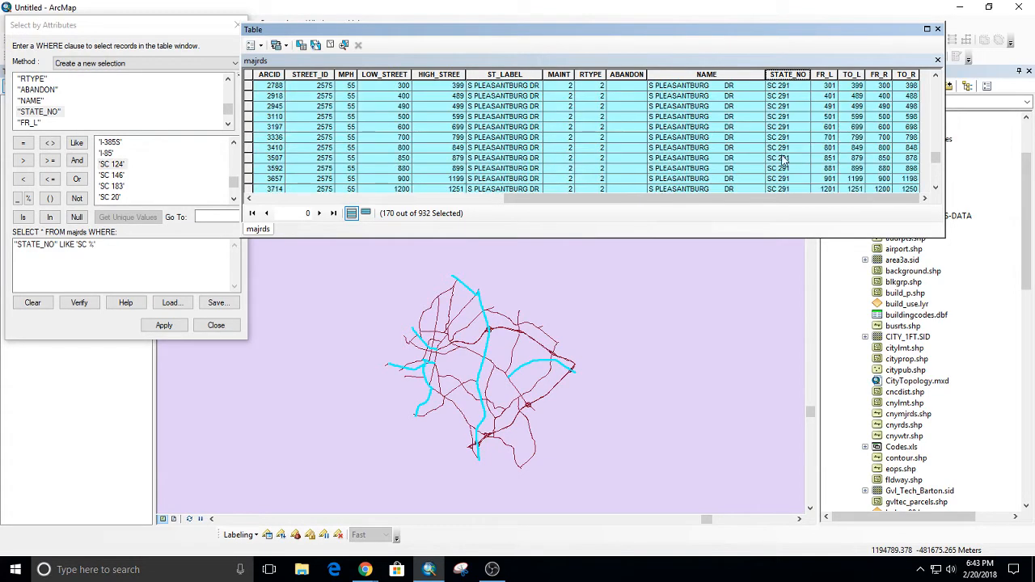
scroll(782, 159, "up", 3)
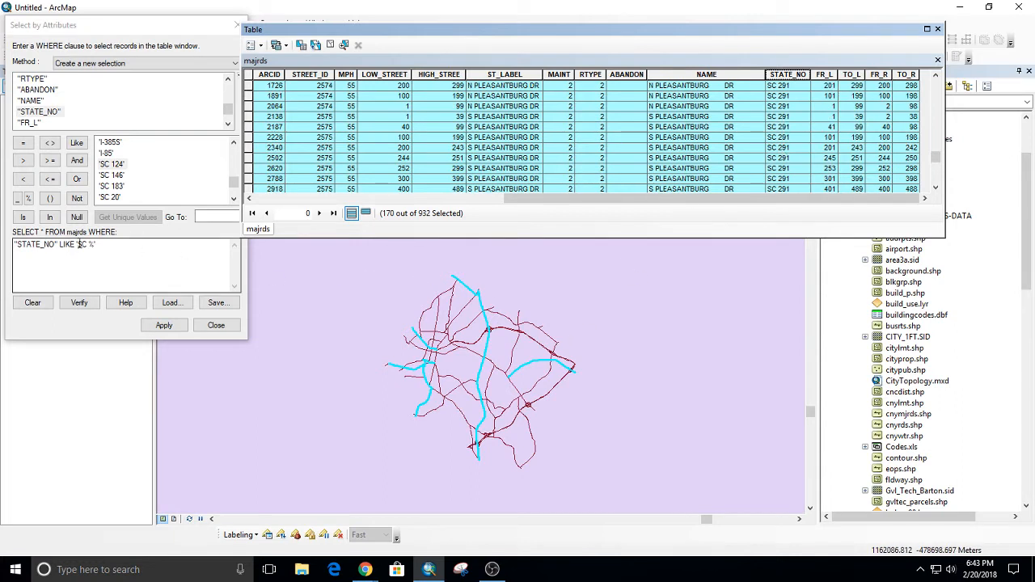
Remove the space before the % wildcard so the clause reads "STATE_NO" LIKE 'SC%', and close the query dialog without applying it.
left_click(89, 244)
key("BackSpace")
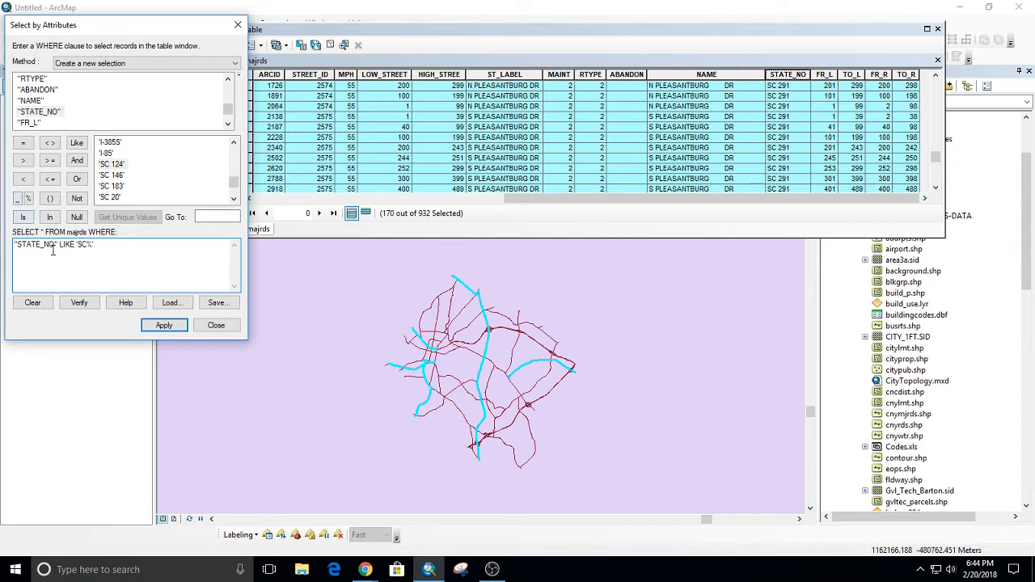
left_click(215, 325)
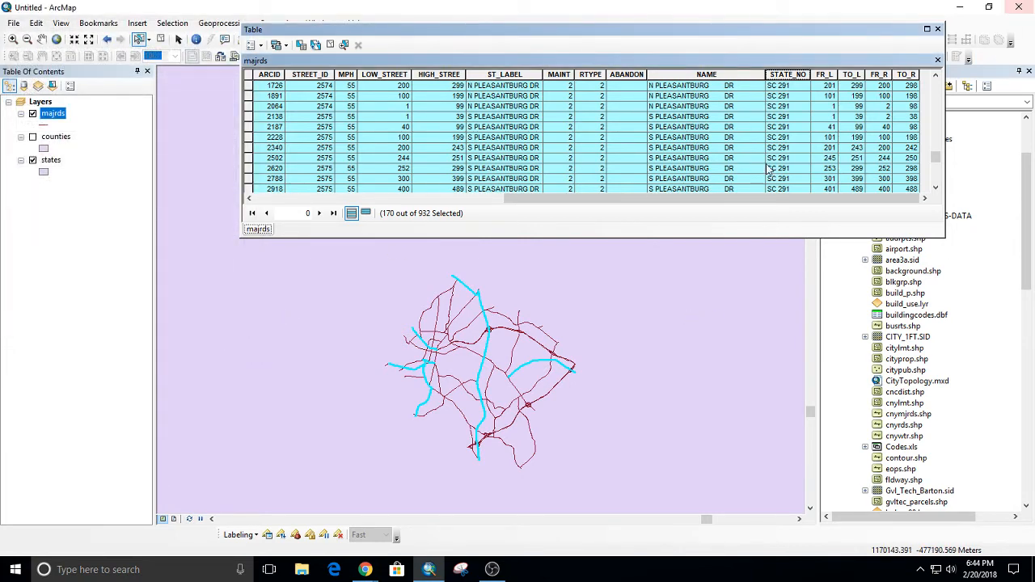
Examine the majrds records from the SC 291 rows to the end of the table, comparing how the SC and US STATE_NO values are written.
scroll(760, 137, "down", 5)
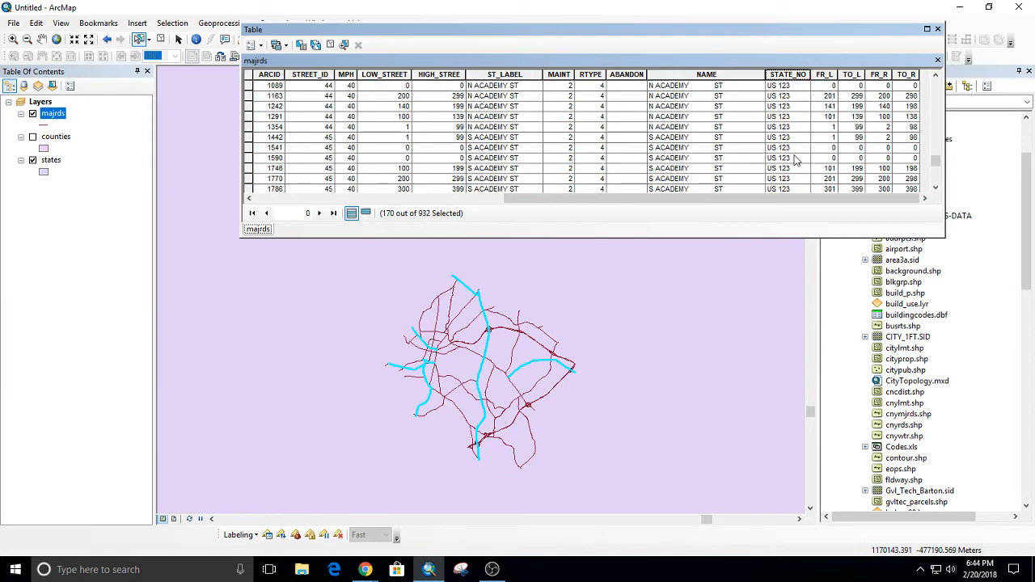
scroll(795, 159, "down", 10)
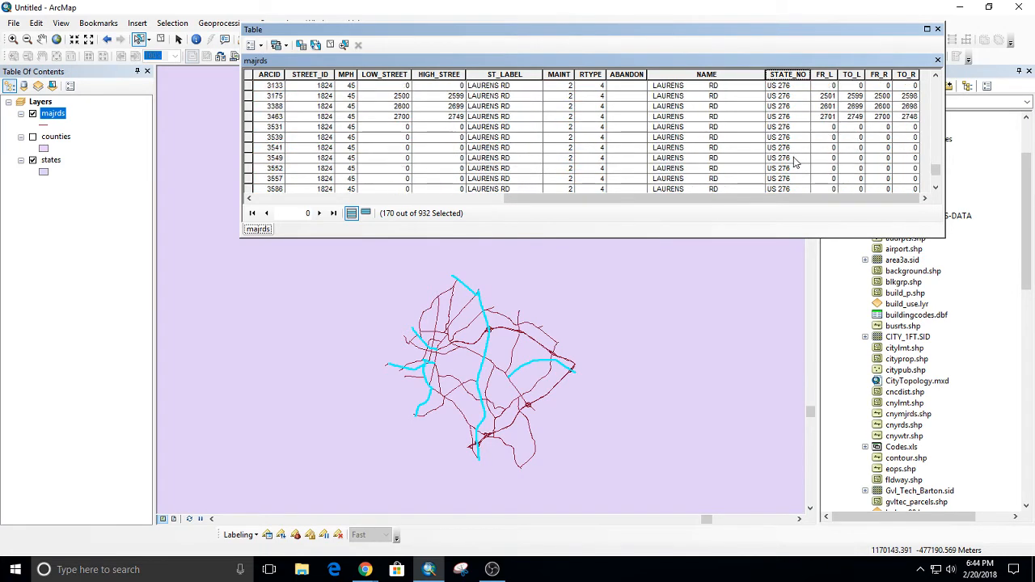
scroll(792, 154, "down", 10)
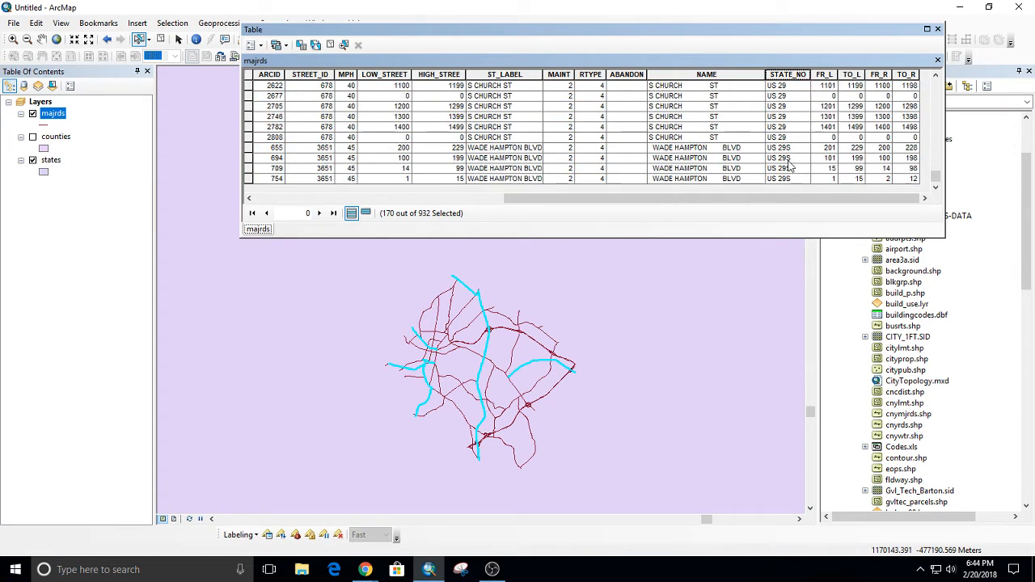
scroll(788, 161, "down", 3)
scroll(782, 157, "up", 12)
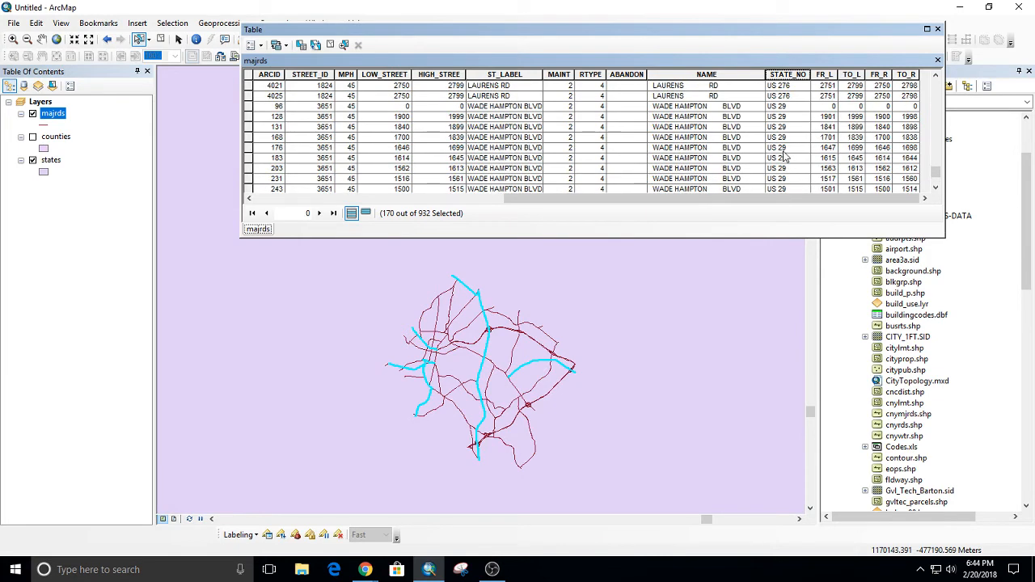
scroll(782, 154, "down", 3)
scroll(796, 138, "up", 6)
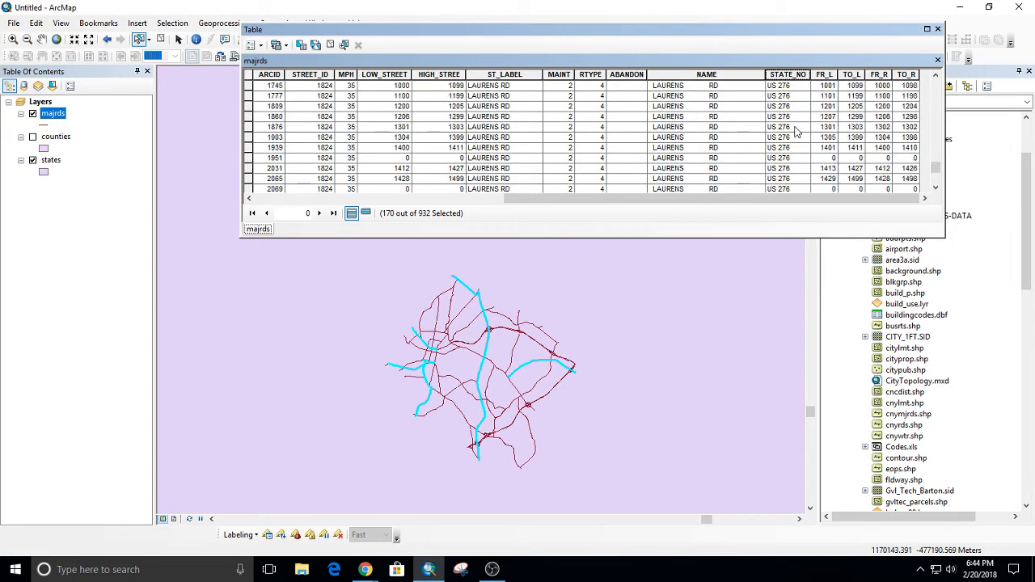
scroll(793, 134, "up", 4)
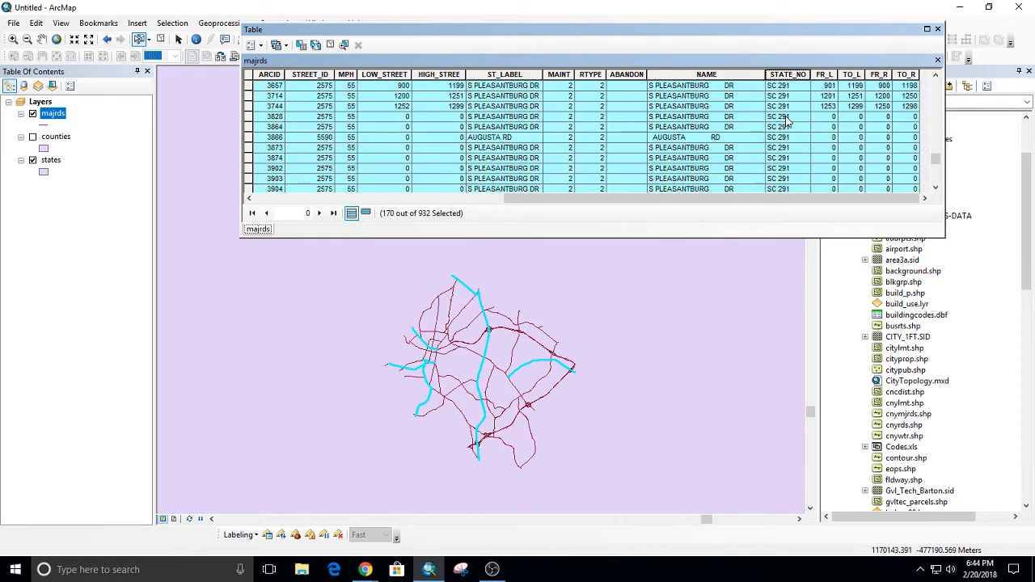
scroll(791, 133, "down", 8)
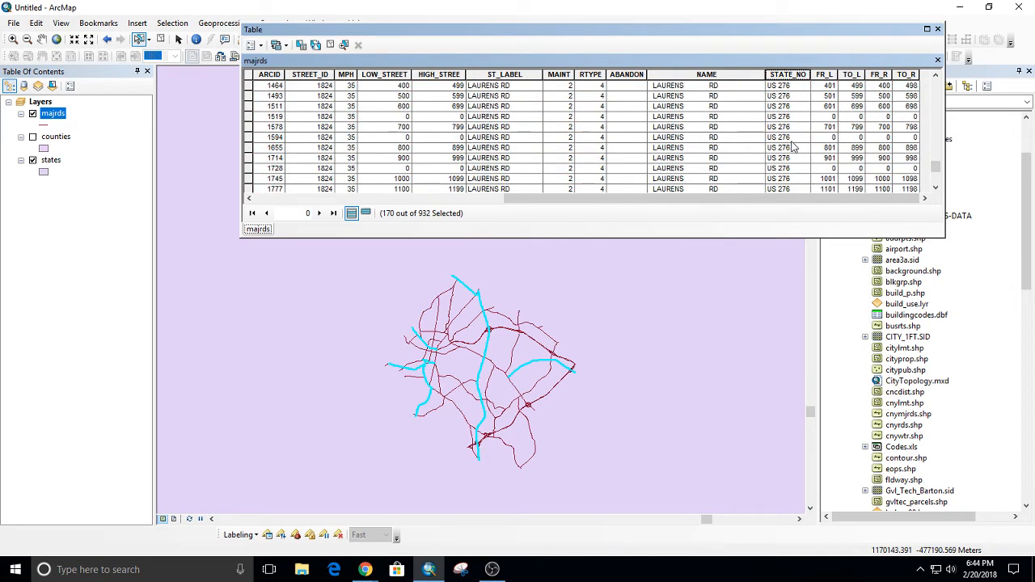
scroll(796, 167, "down", 3)
scroll(800, 166, "down", 2)
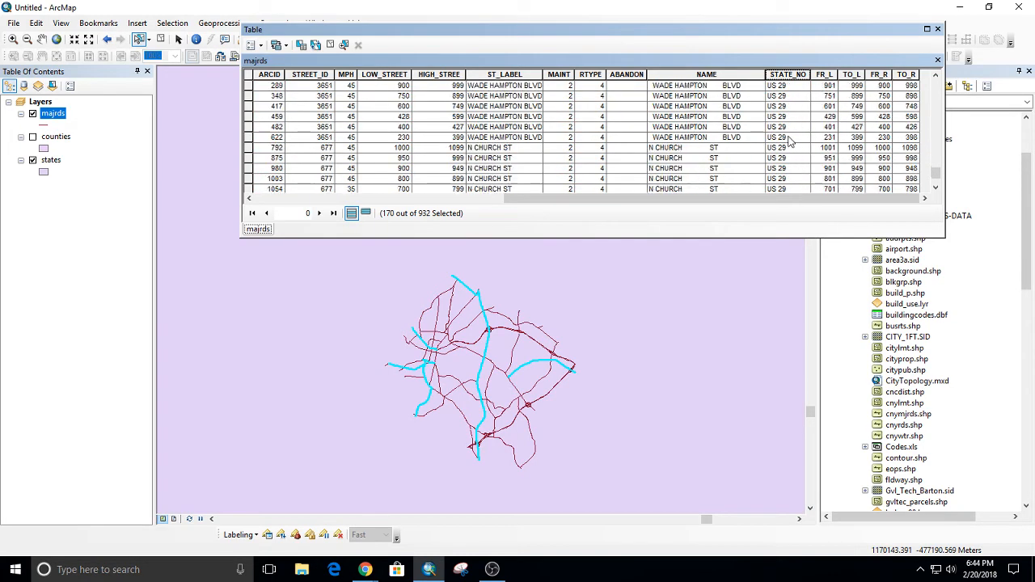
scroll(801, 161, "down", 8)
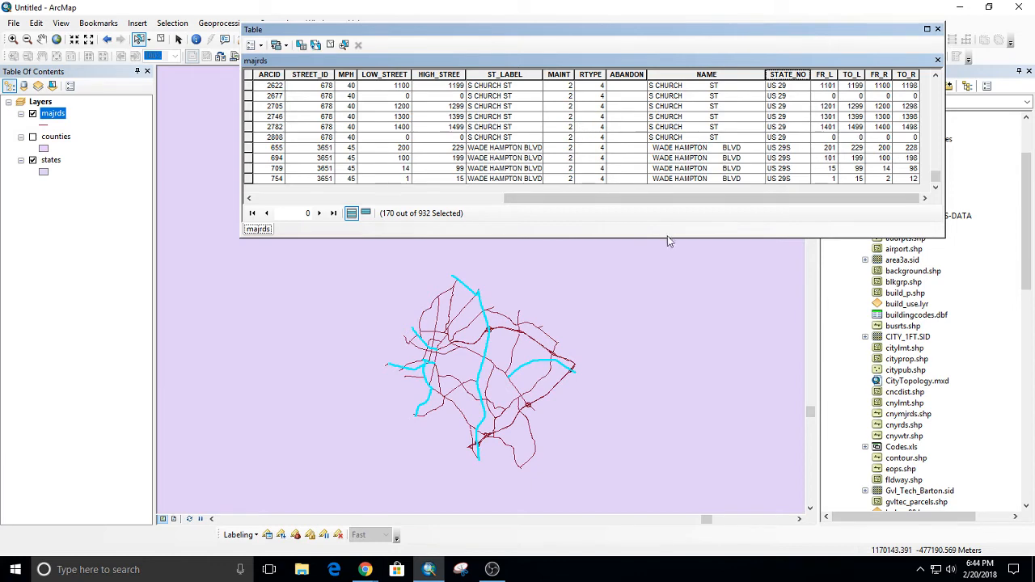
Reopen the attribute query for majrds, move its dialog clear of the table tools, and clear both the current selection and the old clause.
left_click(301, 45)
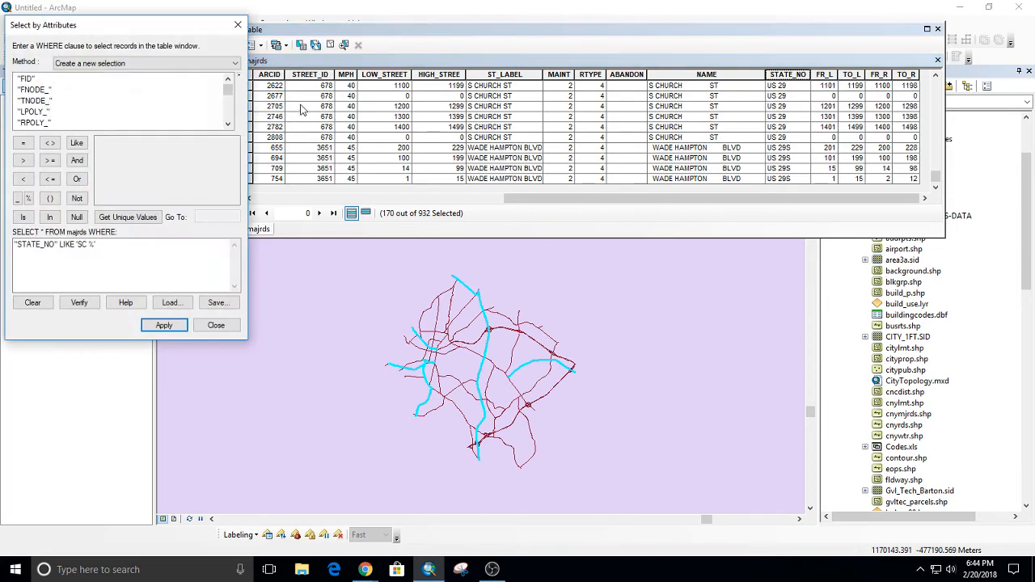
left_click_drag(143, 29, 200, 111)
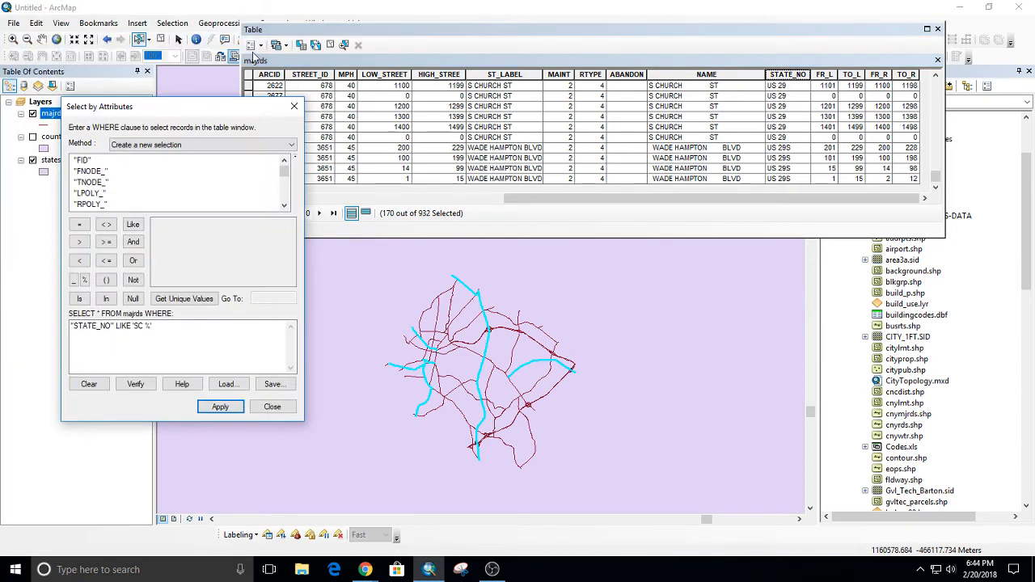
left_click(330, 45)
left_click(191, 329)
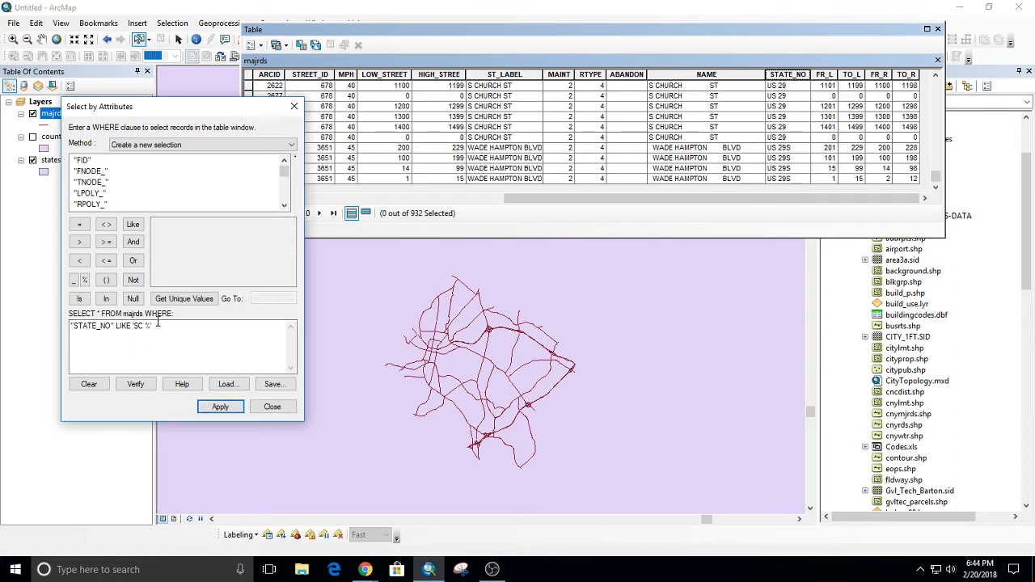
left_click(89, 384)
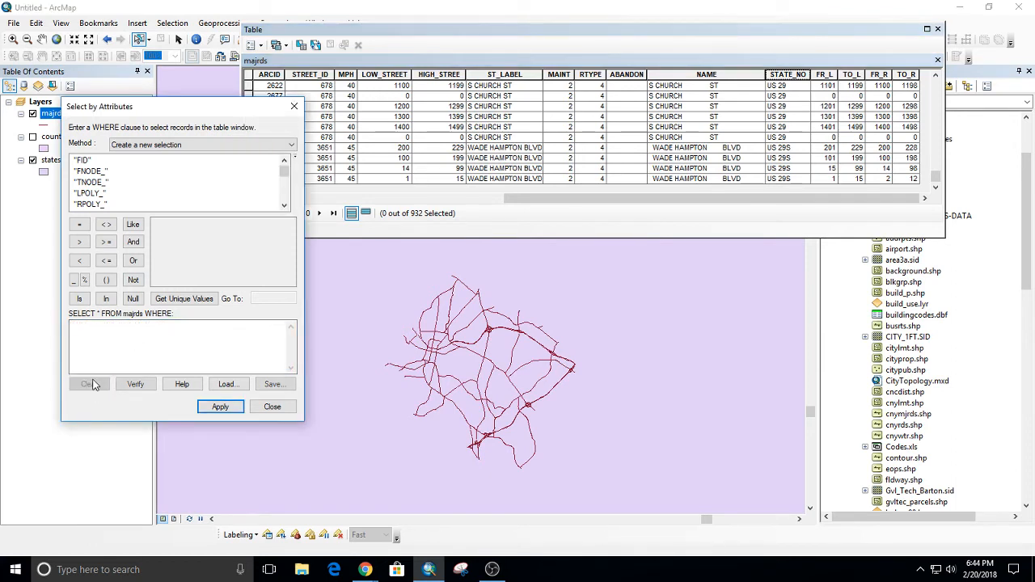
Build the clause "STATE_NO" LIKE 'US 276' from the field, the LIKE operator and the field's unique values.
scroll(142, 180, "down", 2)
scroll(137, 182, "down", 4)
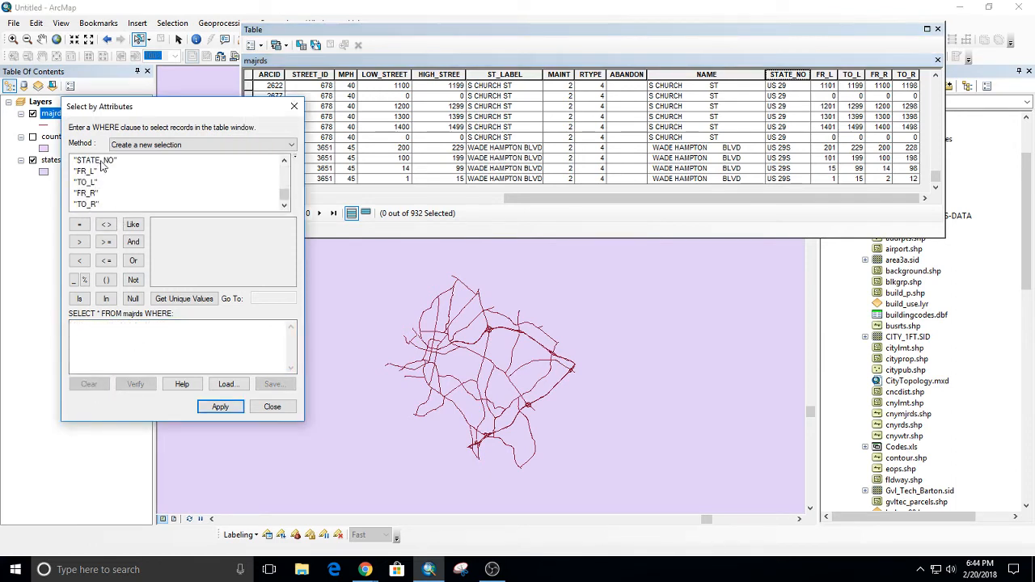
double_click(95, 160)
left_click(132, 224)
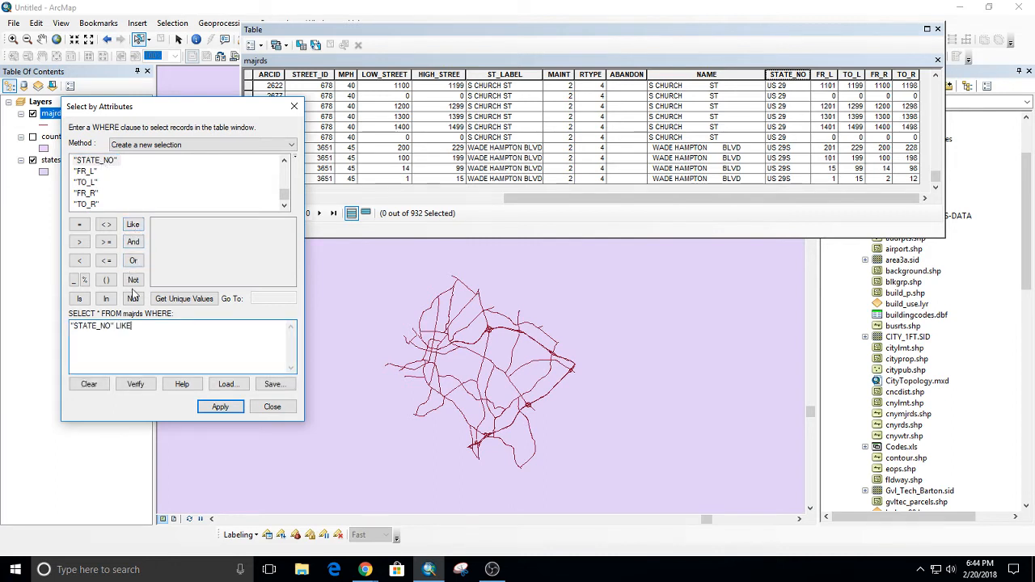
left_click(198, 298)
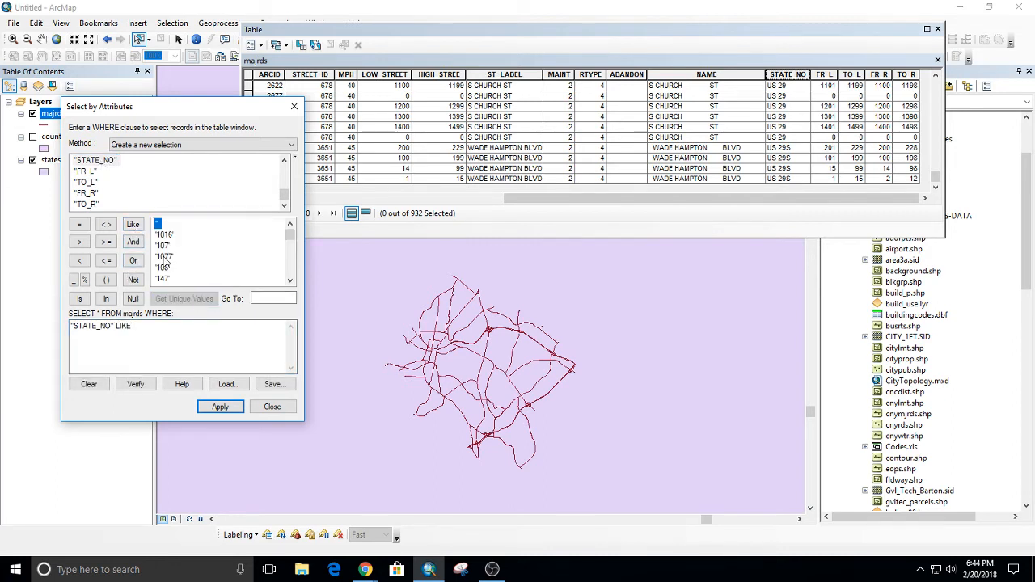
scroll(186, 259, "down", 2)
scroll(184, 259, "down", 3)
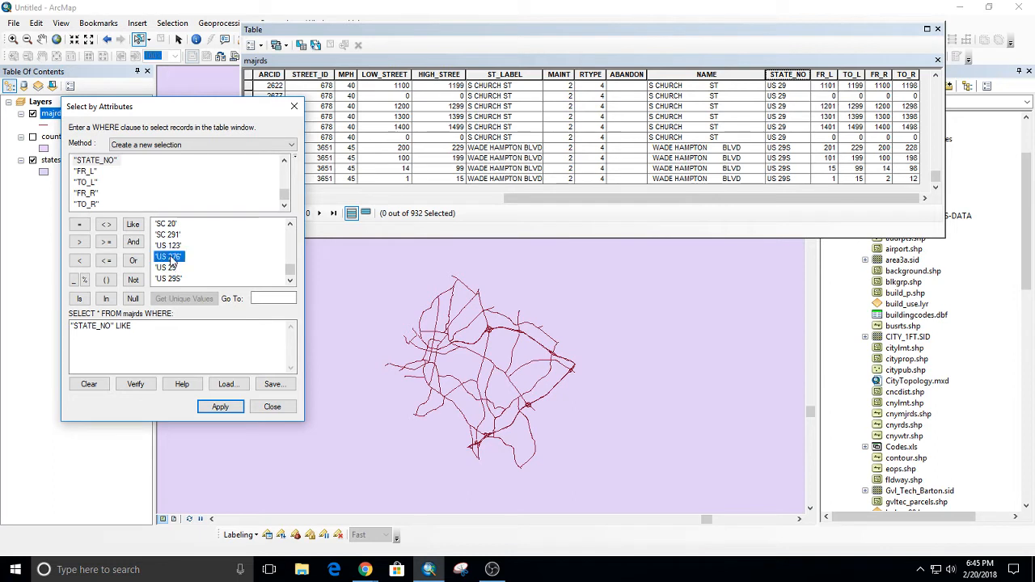
double_click(168, 256)
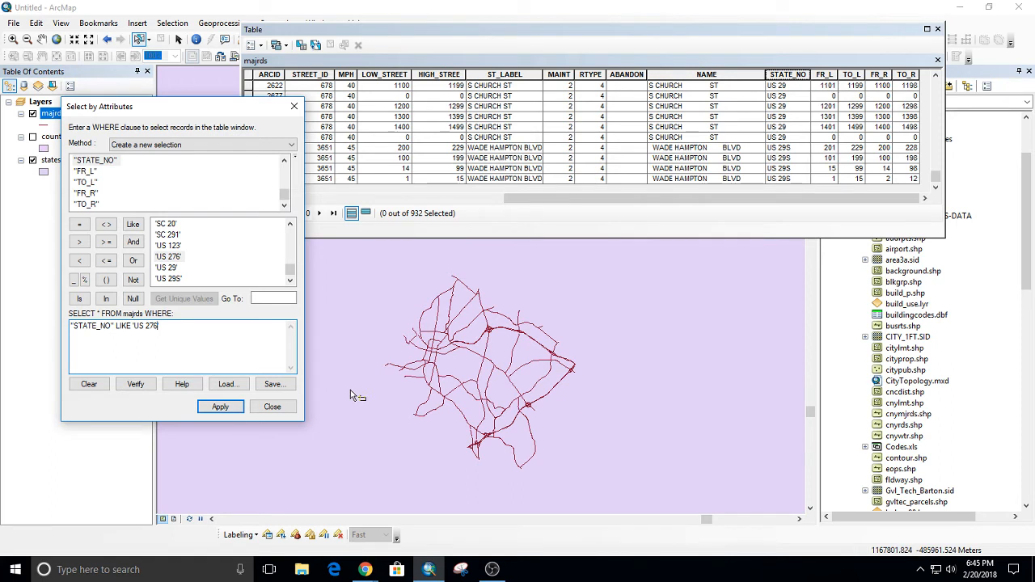
Replace 276 in the clause with three underscore wildcards, and apply the query "STATE_NO" LIKE 'US ___'.
key("BackSpace")
key("BackSpace")
key("BackSpace")
type("___")
type("'")
left_click(220, 407)
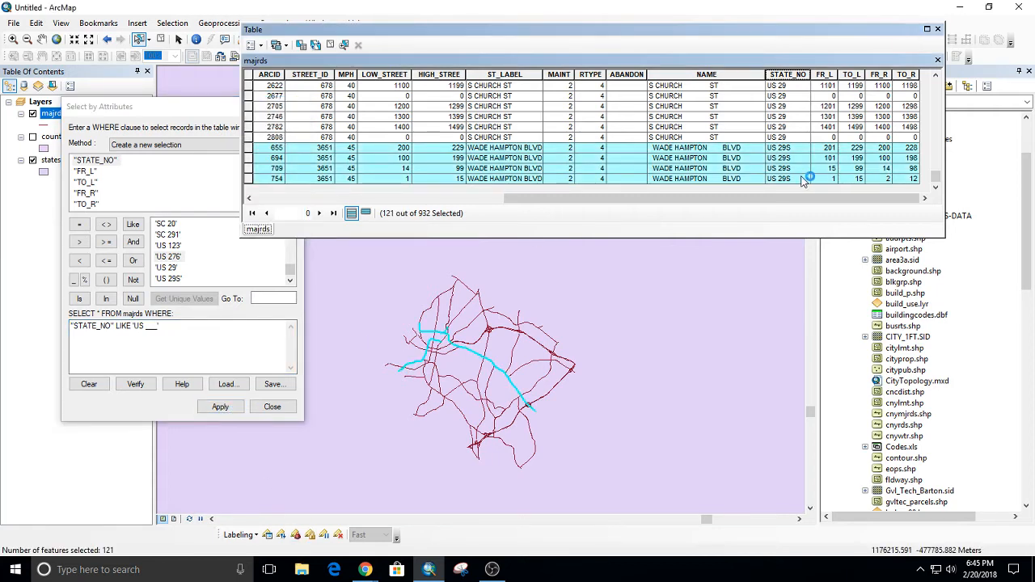
Check which US routes in the majrds records the underscore query selected, and close the query dialog and the table.
scroll(794, 130, "up", 5)
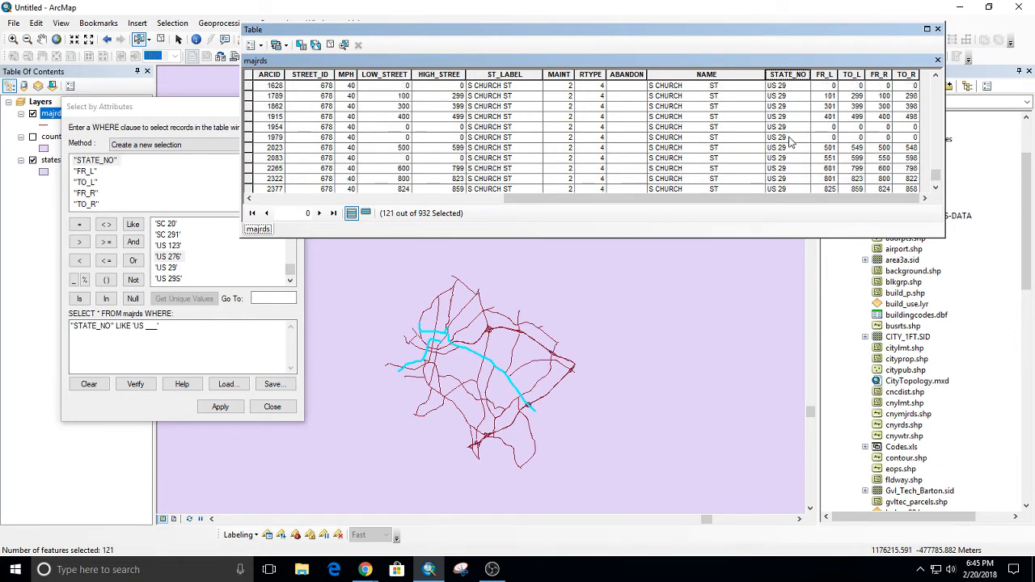
scroll(791, 143, "up", 8)
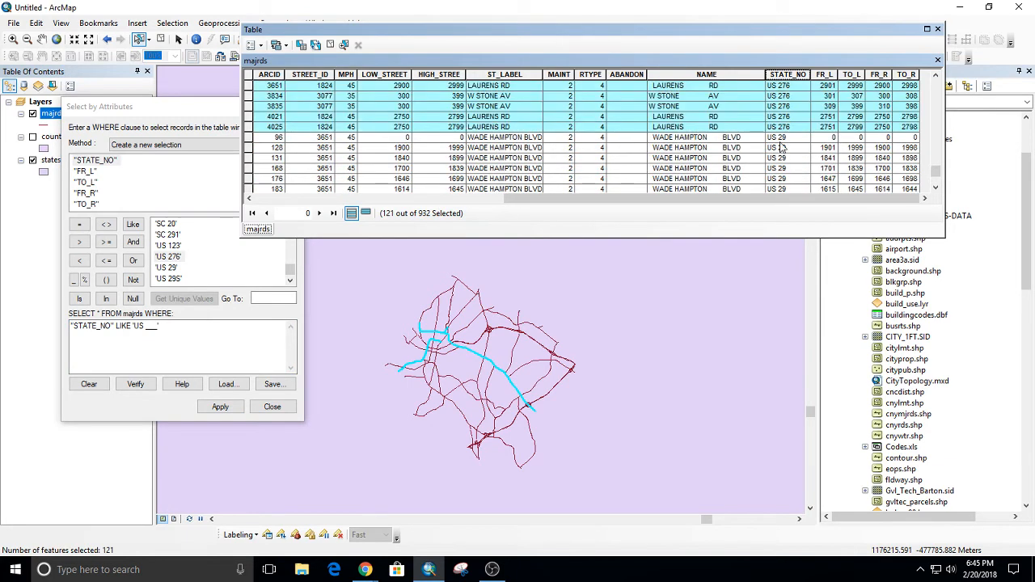
scroll(785, 150, "down", 10)
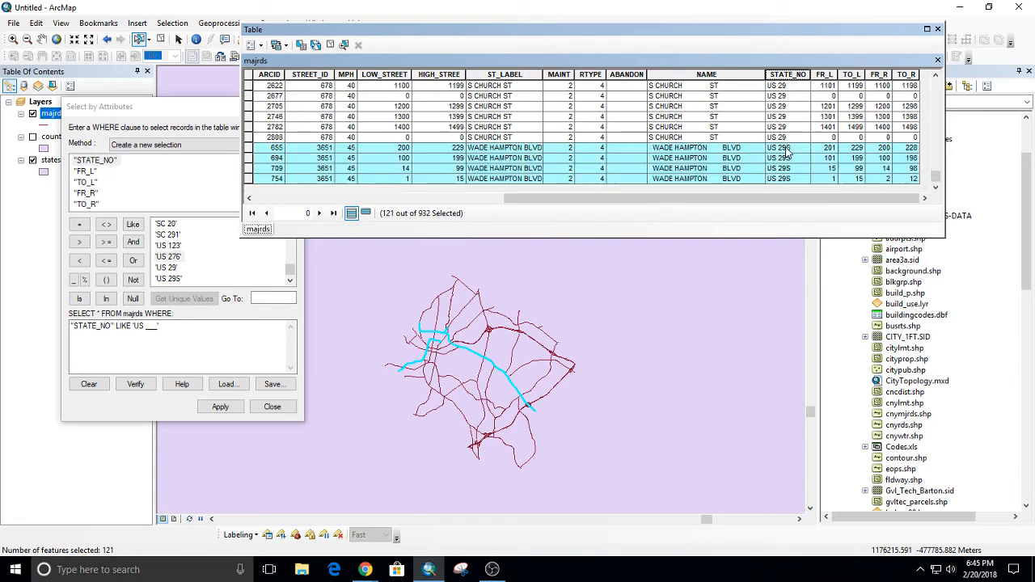
scroll(788, 150, "up", 8)
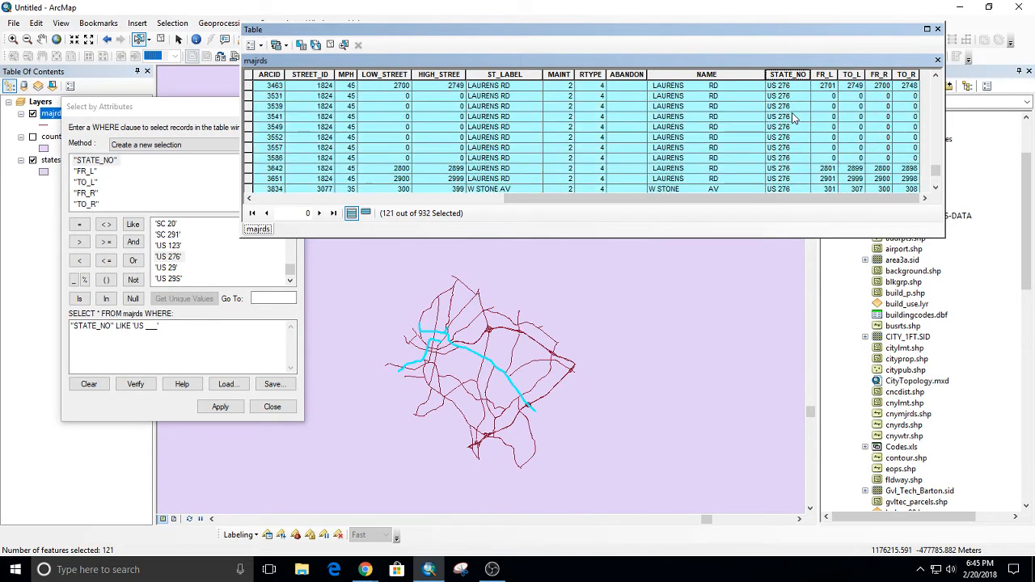
scroll(801, 125, "up", 5)
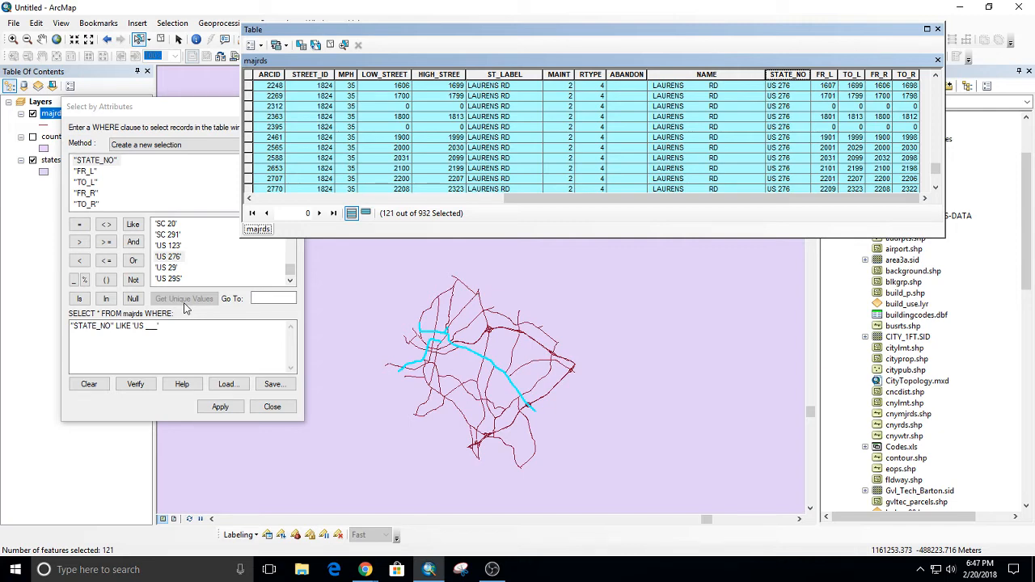
left_click(293, 409)
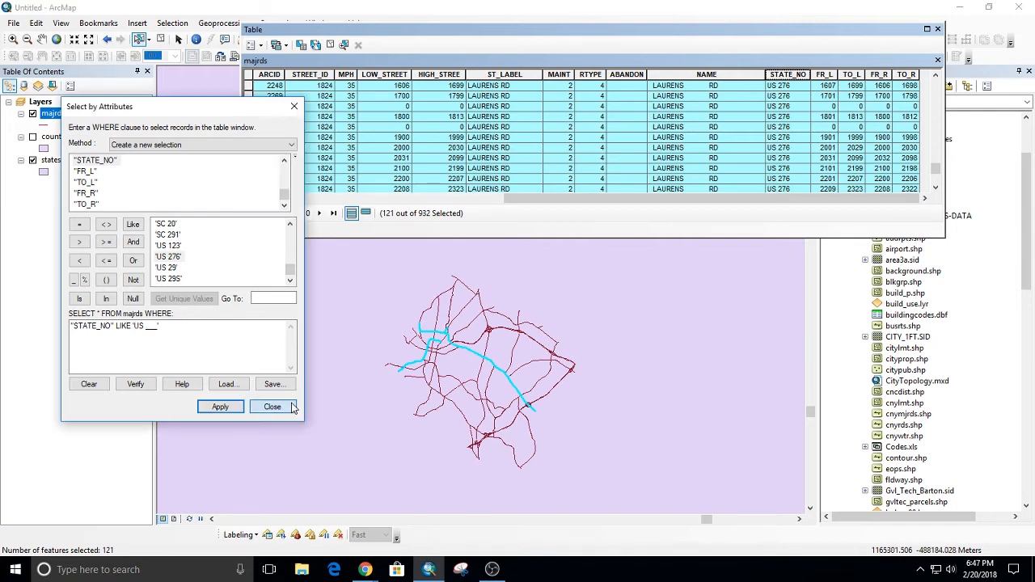
left_click(291, 407)
left_click(936, 30)
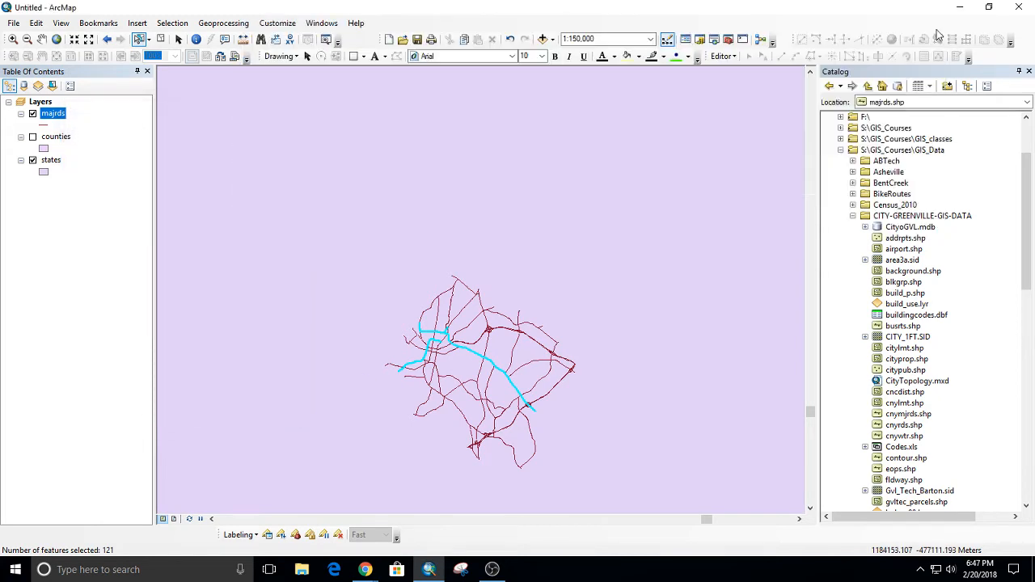
Turn off the majrds layer and zoom the map out to the southeastern states at 1:6,000,000.
scroll(509, 368, "down", 4)
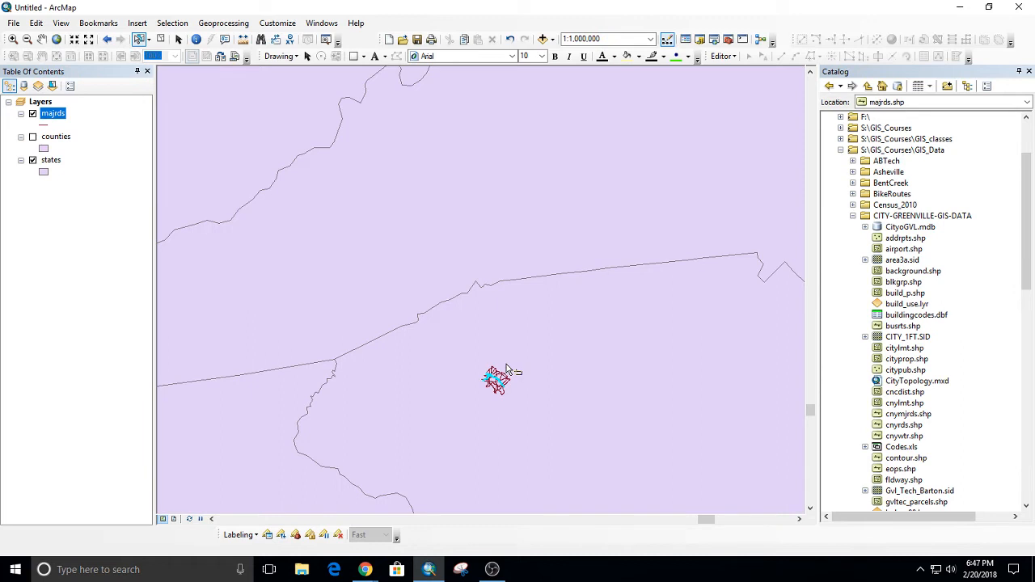
scroll(521, 297, "down", 3)
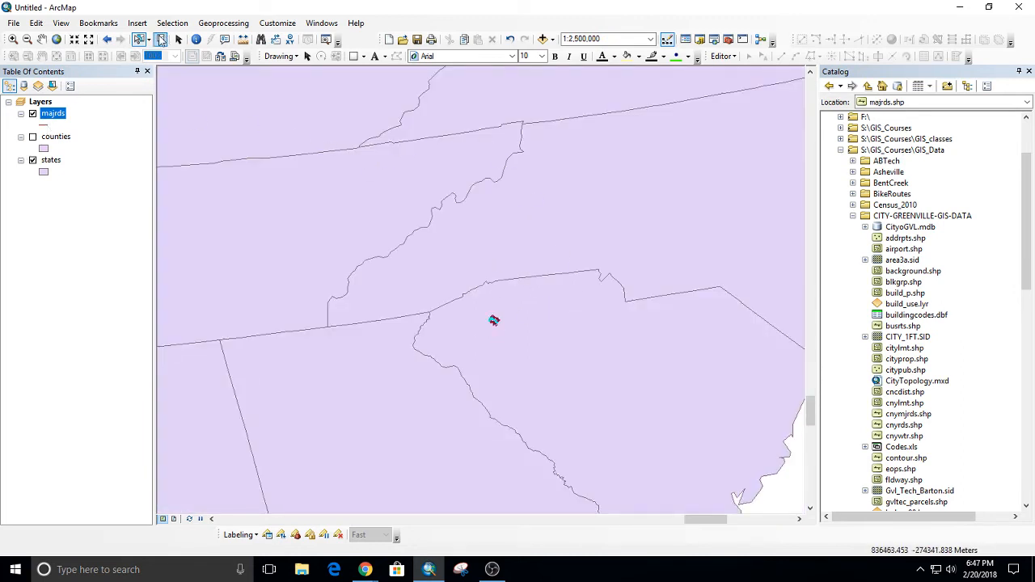
left_click(33, 114)
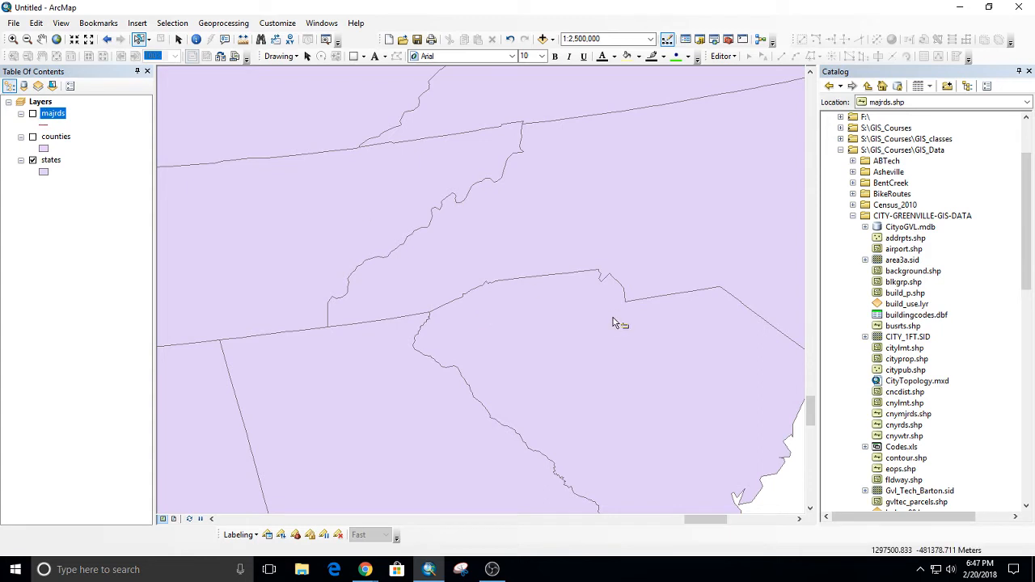
left_click_drag(608, 240, 542, 273)
left_click_drag(649, 243, 564, 241)
scroll(564, 241, "down", 4)
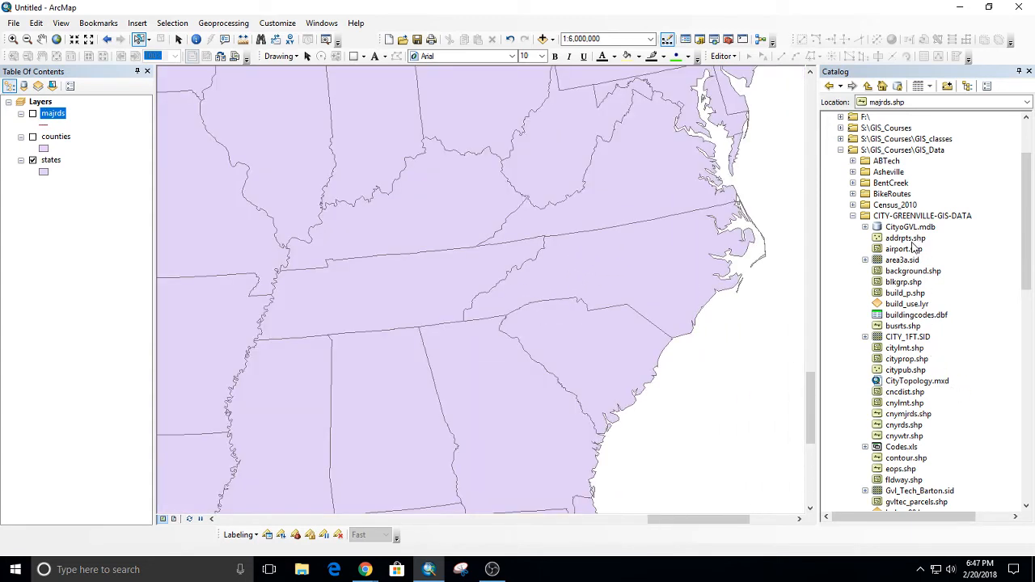
Add the quakehis feature class from usdata.mdb in the mgisdata Usa folder to the map.
left_click(854, 216)
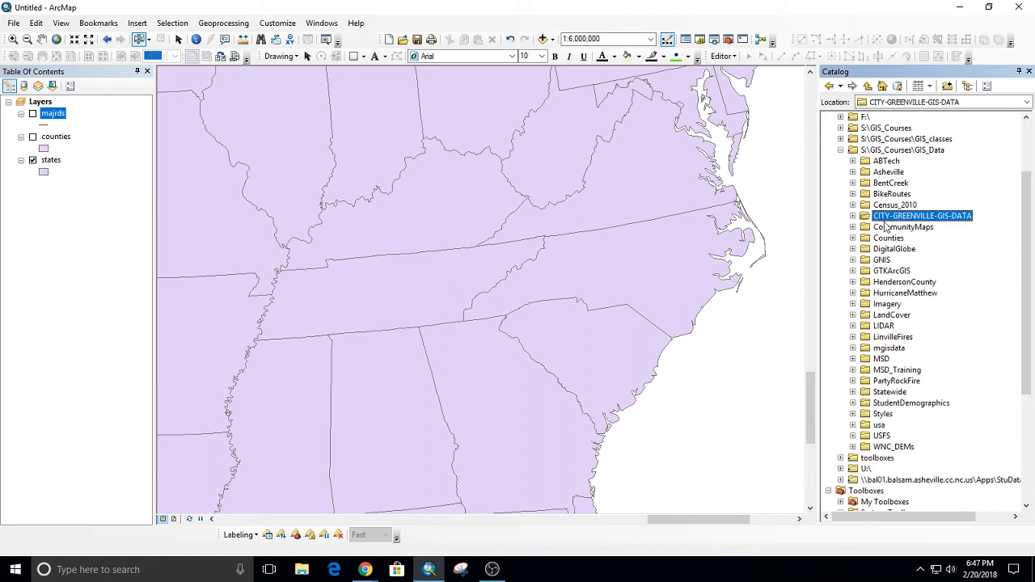
scroll(897, 347, "down", 1)
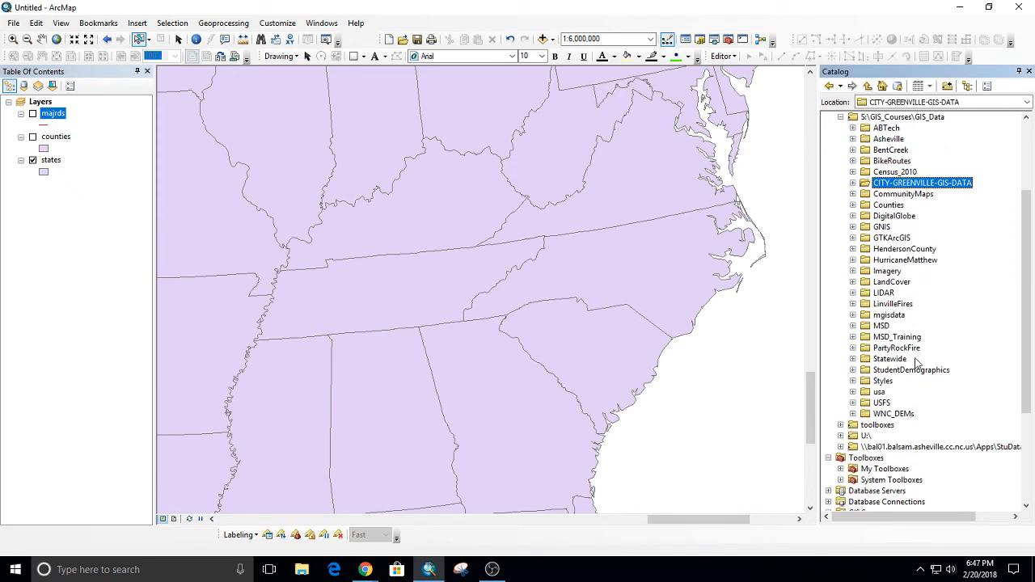
double_click(888, 315)
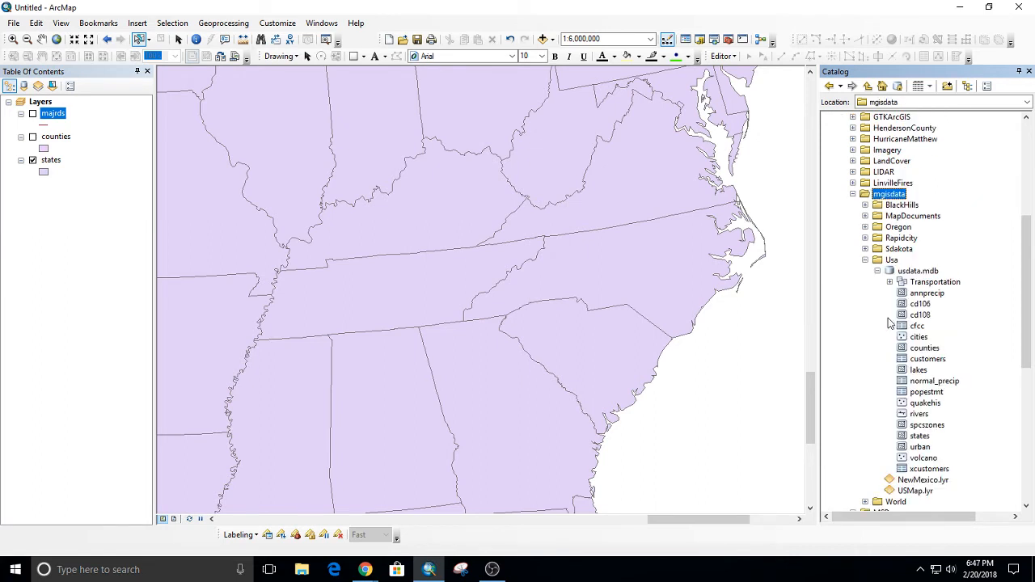
scroll(905, 379, "down", 1)
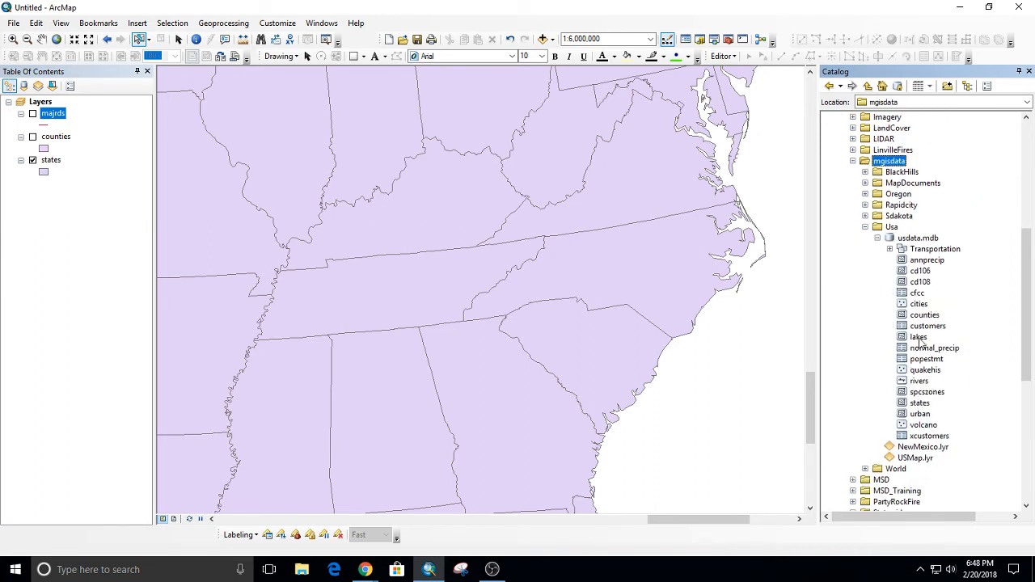
left_click_drag(924, 370, 489, 322)
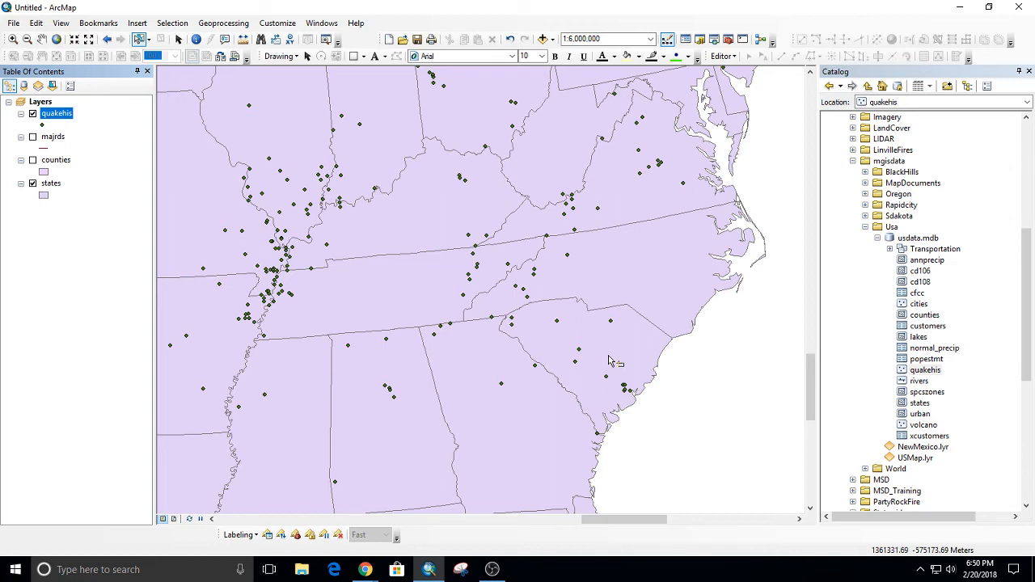
Select the earthquake points in western North Carolina and around its southwestern border interactively, adding them one by one to the selection.
left_click(568, 259)
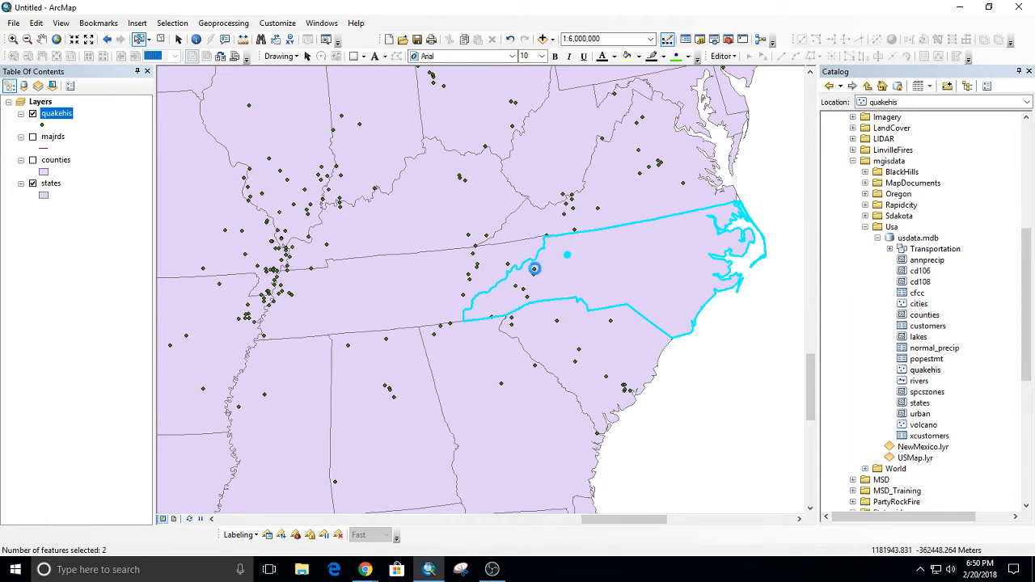
left_click(534, 270, "shift")
left_click(517, 289, "shift")
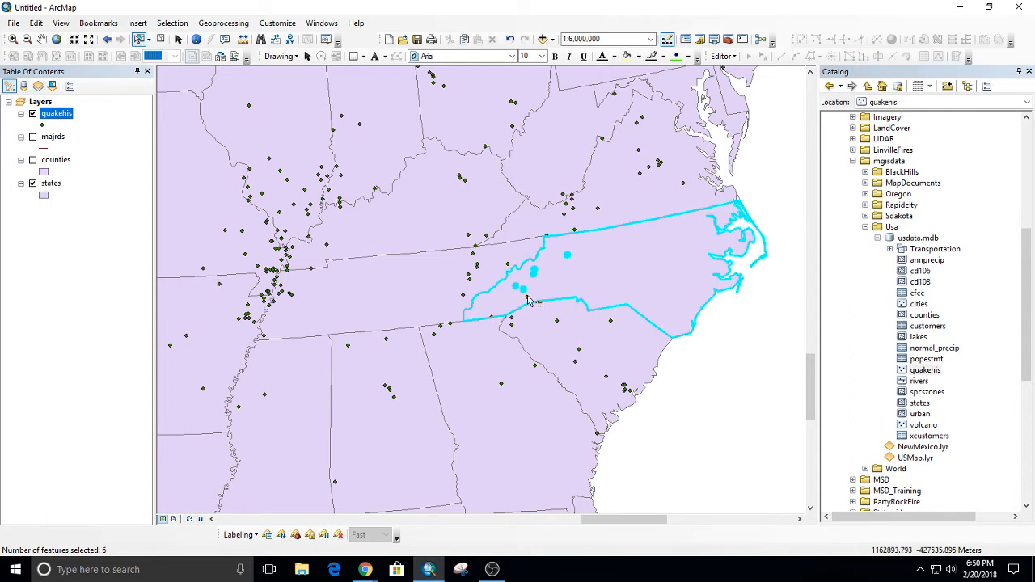
left_click(527, 296, "shift")
left_click(492, 318, "shift")
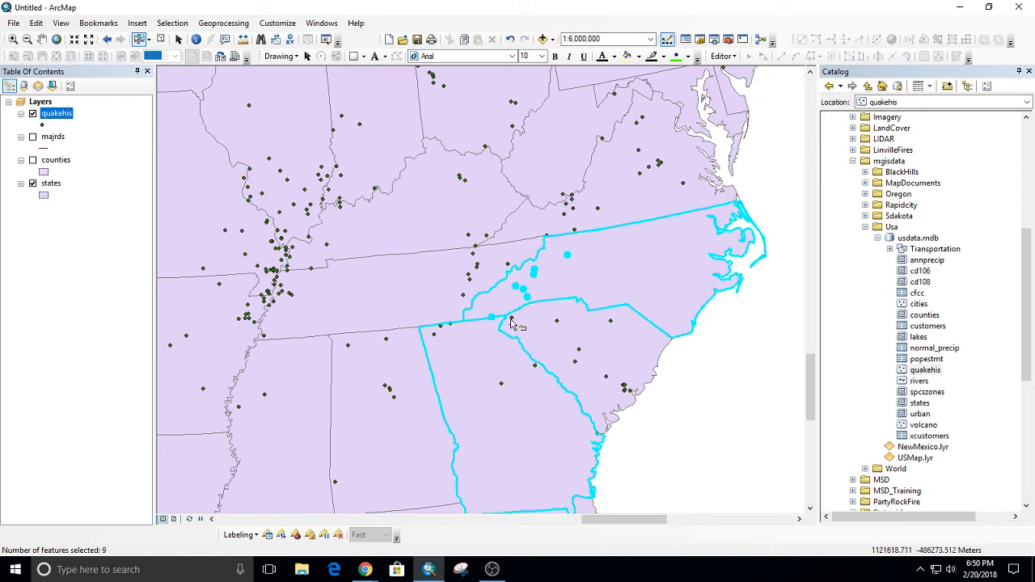
left_click(511, 321, "shift")
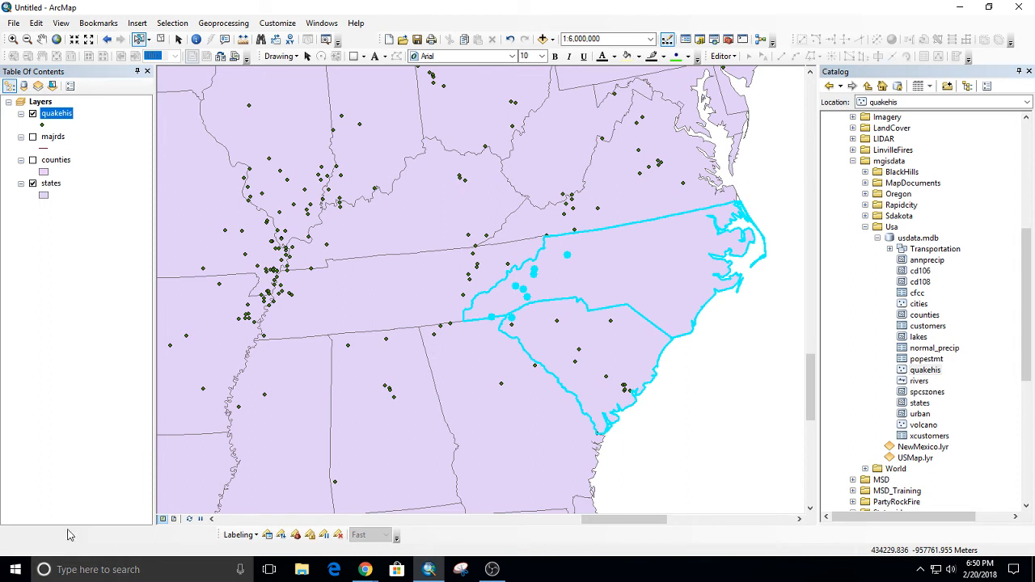
left_click(510, 325)
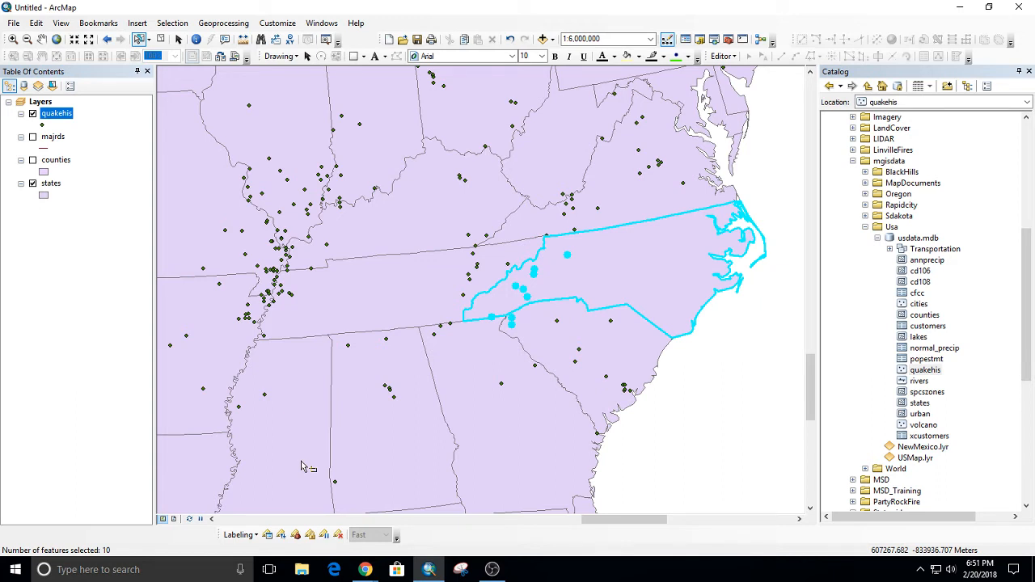
List the layers by selection to check which have selected features, and clear the selection.
left_click(52, 87)
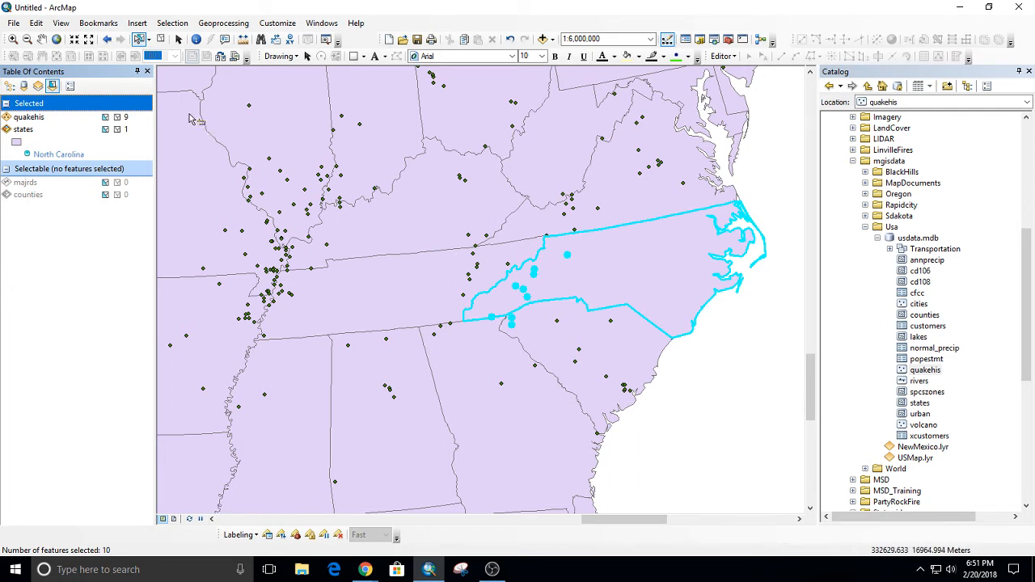
left_click(725, 387)
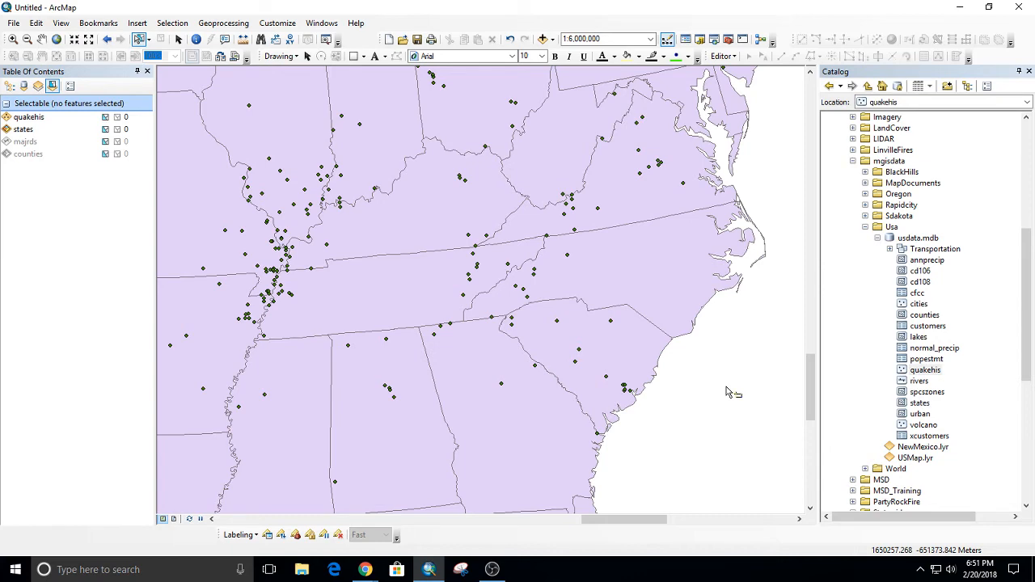
Set up a Select By Location query with quakehis as the target layer and states as the source layer.
scroll(726, 386, "up", 3)
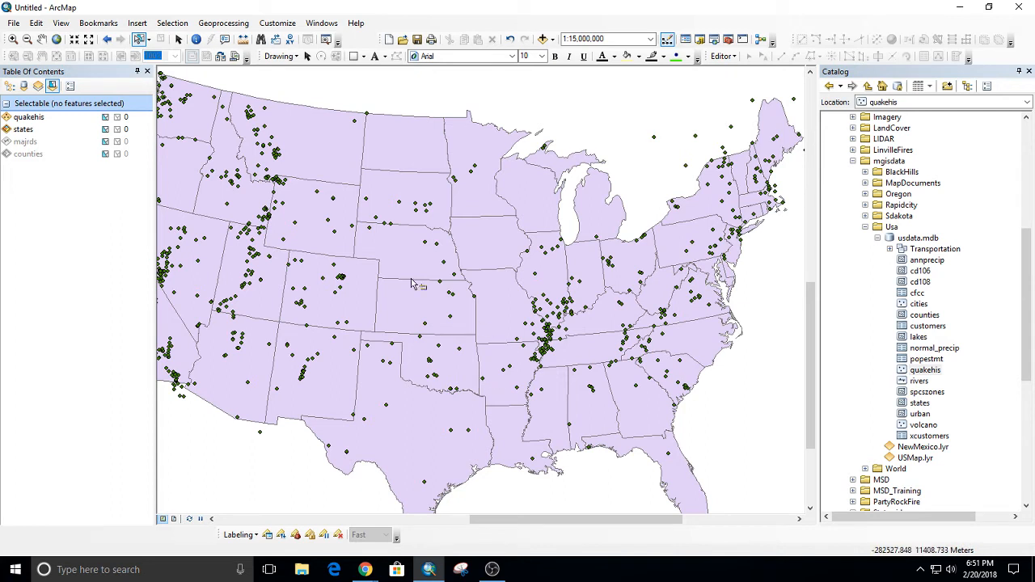
left_click(170, 25)
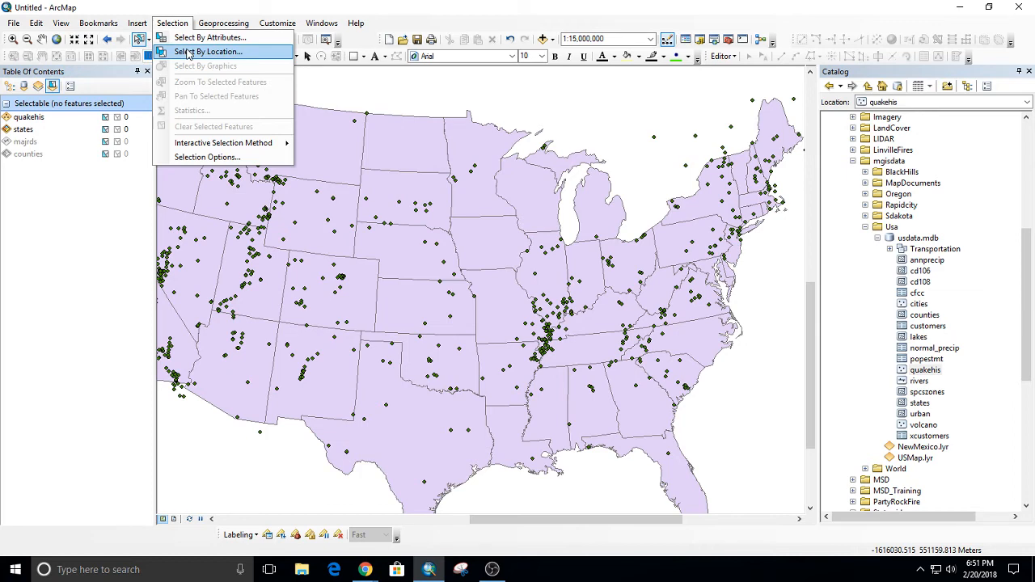
left_click(188, 53)
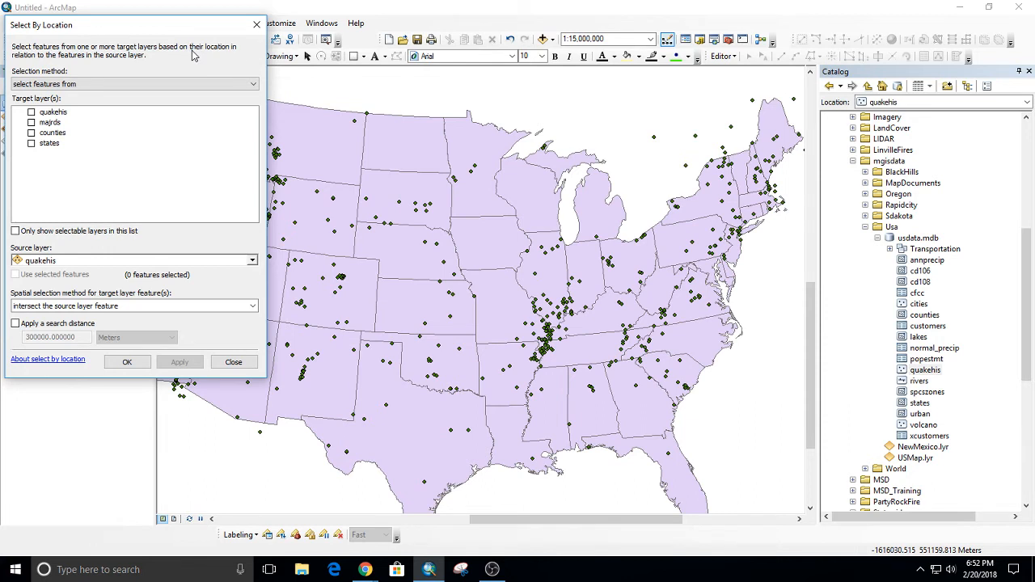
left_click(31, 112)
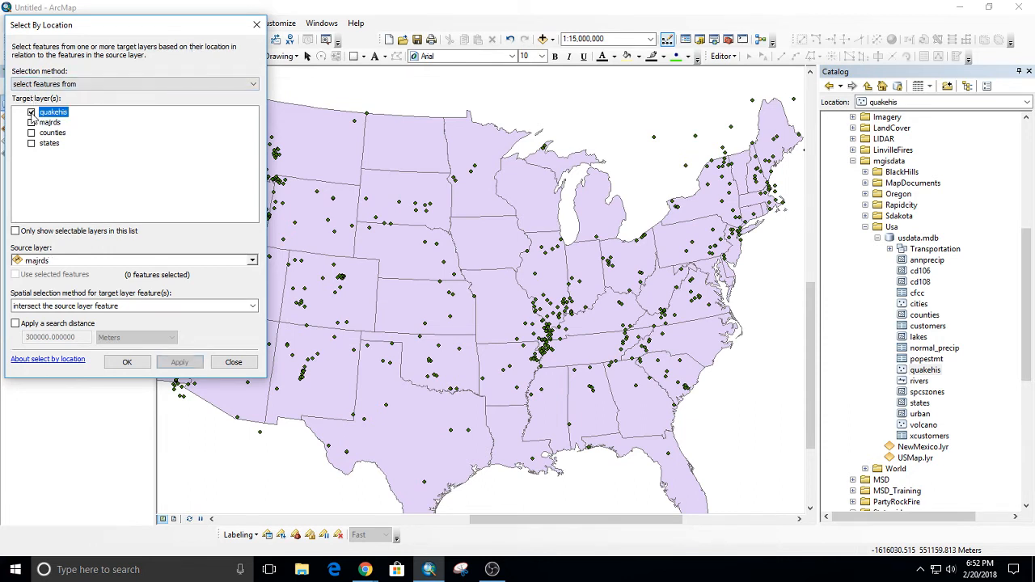
left_click(49, 261)
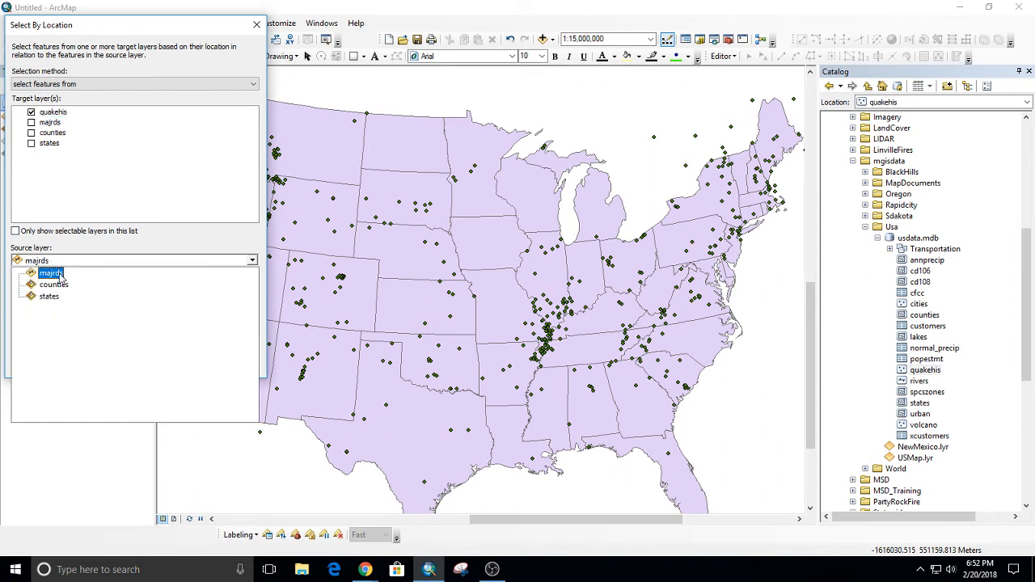
left_click(55, 305)
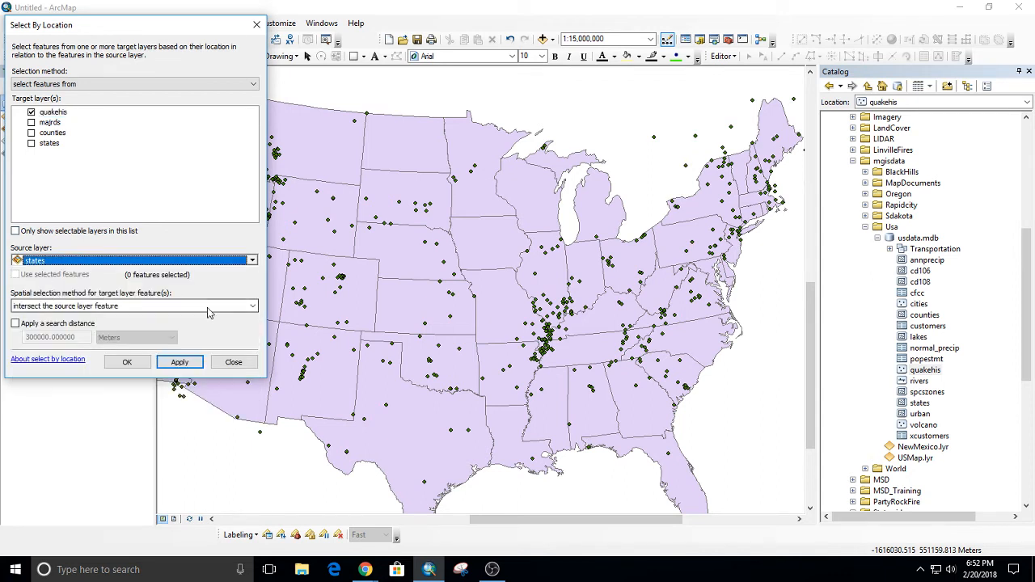
Set the query's spatial selection method to "are completely within the source layer feature".
left_click(107, 310)
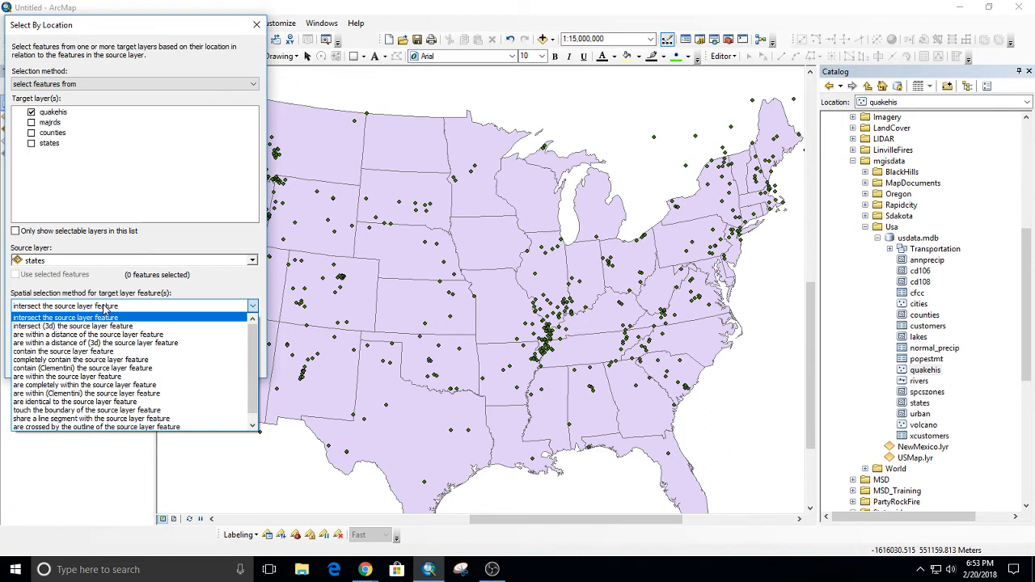
left_click(98, 309)
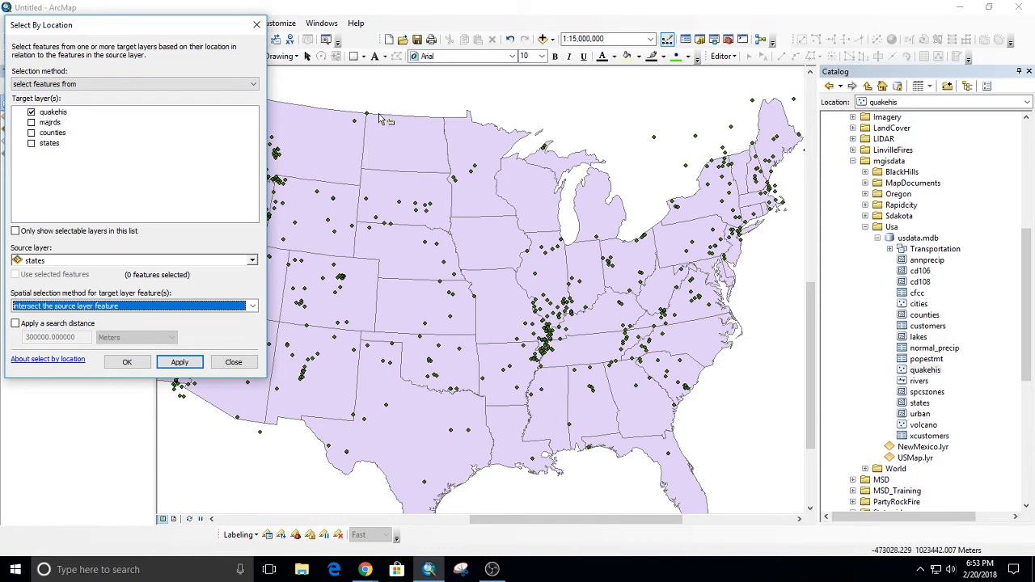
scroll(373, 119, "up", 5)
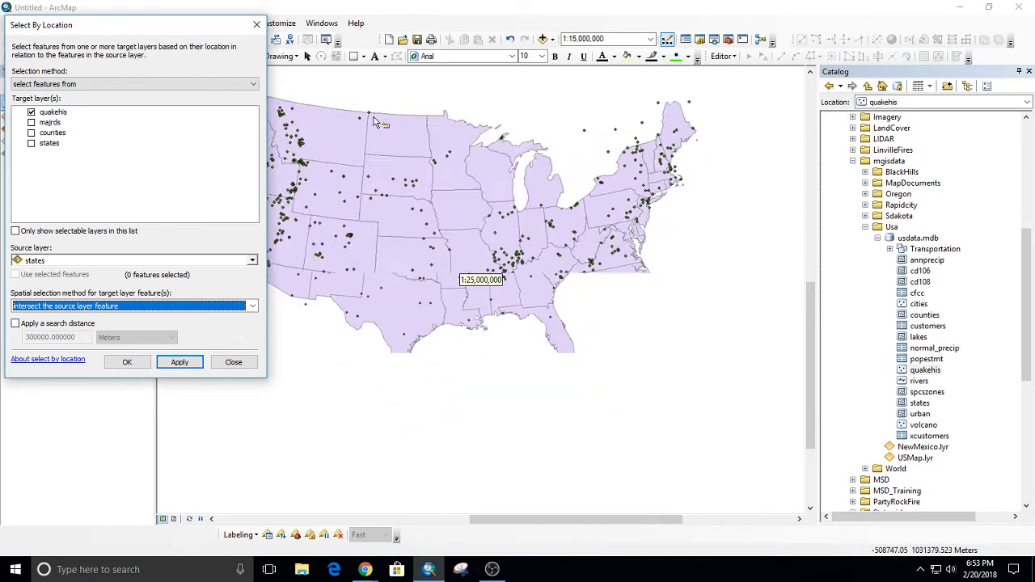
scroll(373, 121, "up", 3)
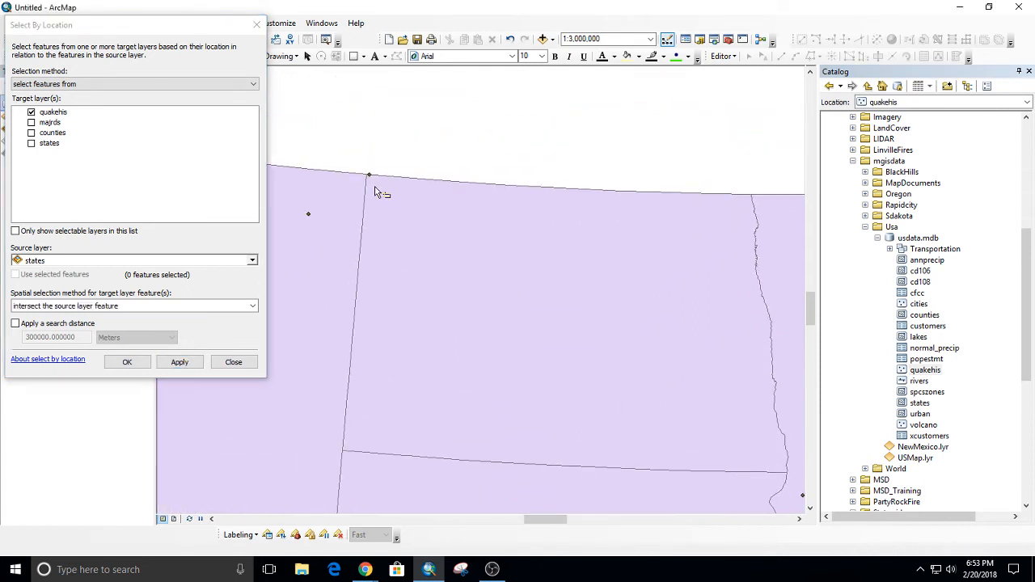
scroll(346, 112, "up", 3)
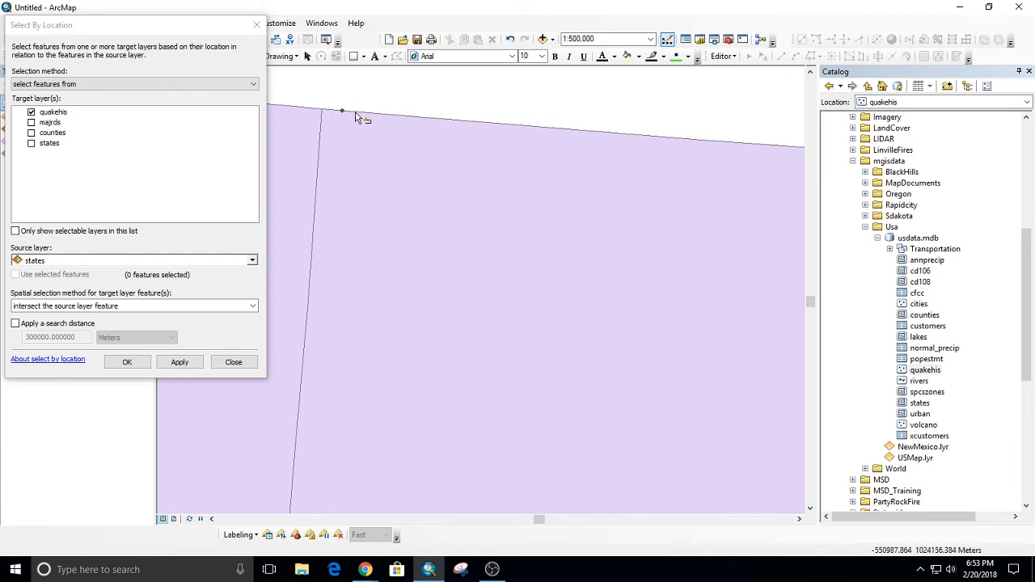
left_click(100, 312)
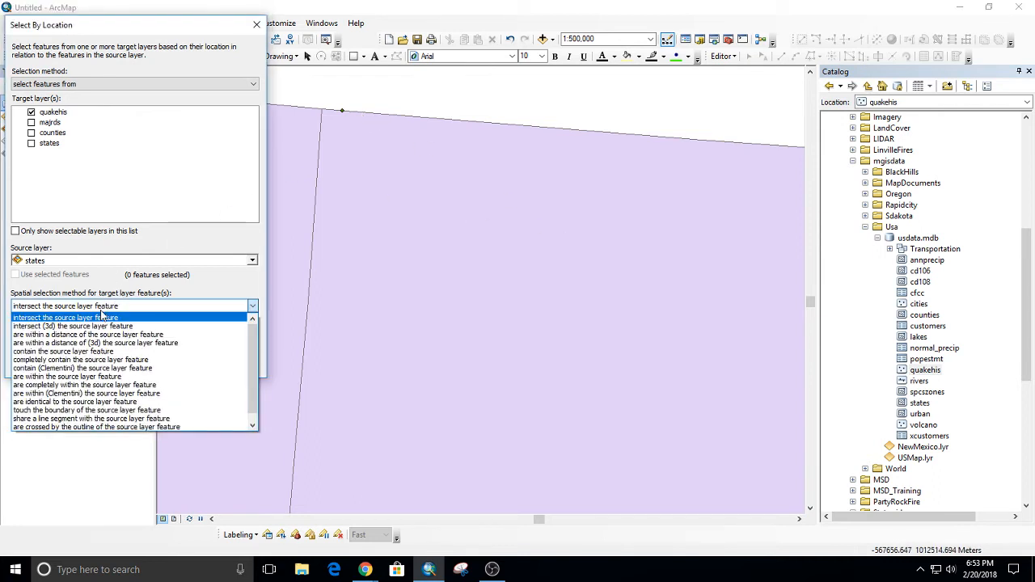
left_click(121, 385)
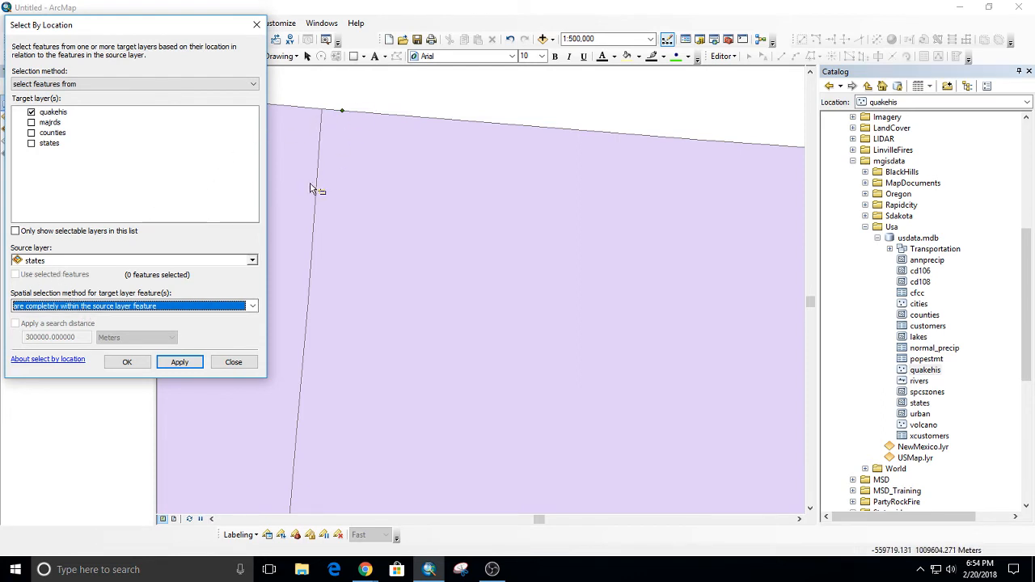
left_click(141, 305)
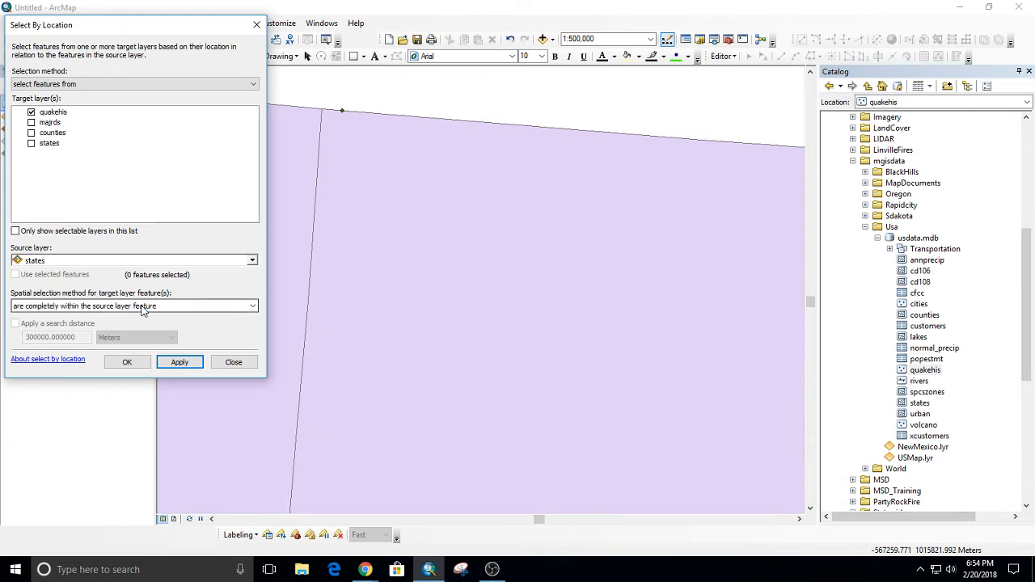
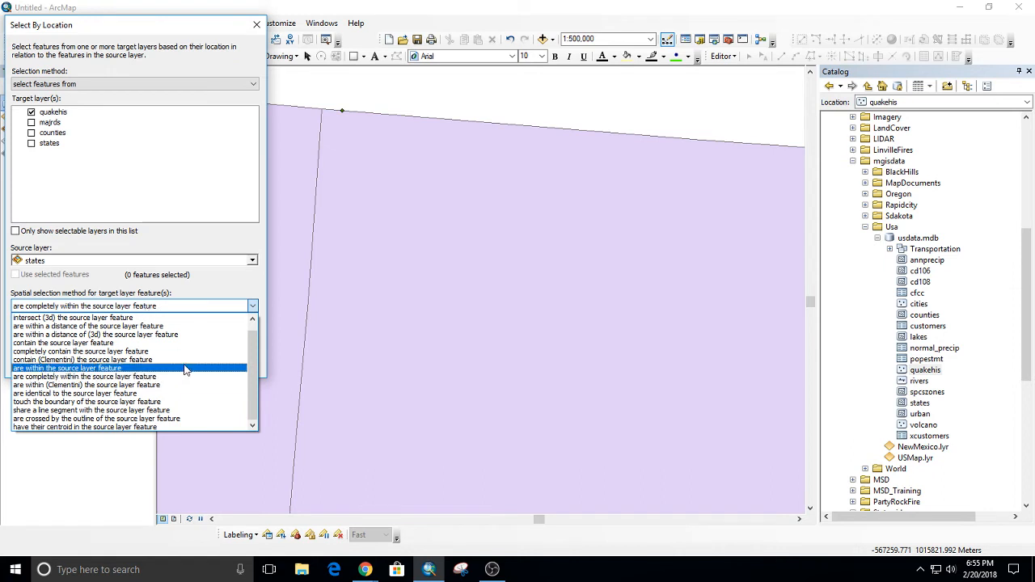
Select the quakehis points using the "intersect the source layer feature" method against the states layer, and close the query.
scroll(148, 348, "up", 1)
scroll(148, 348, "up", 1)
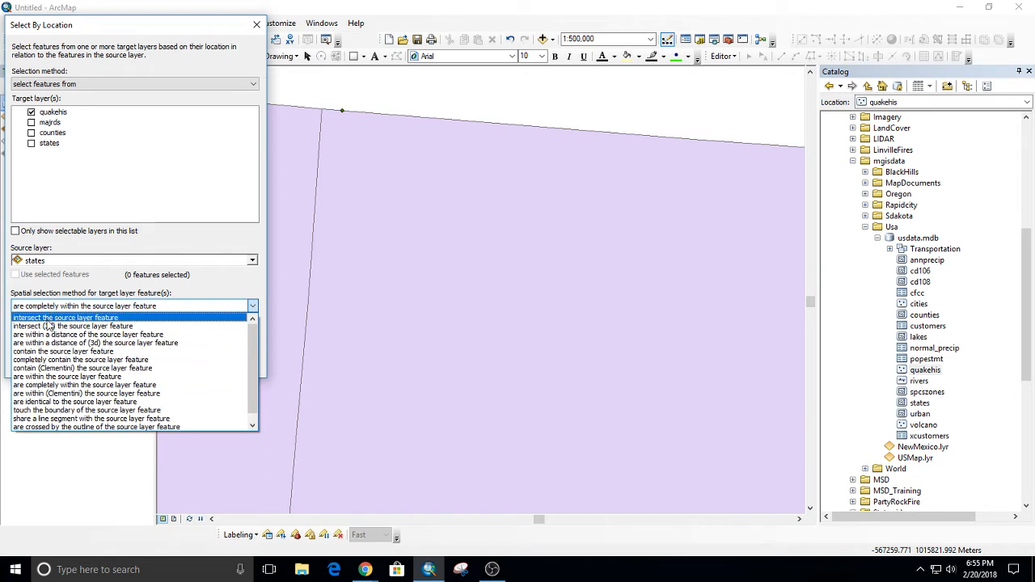
left_click(48, 320)
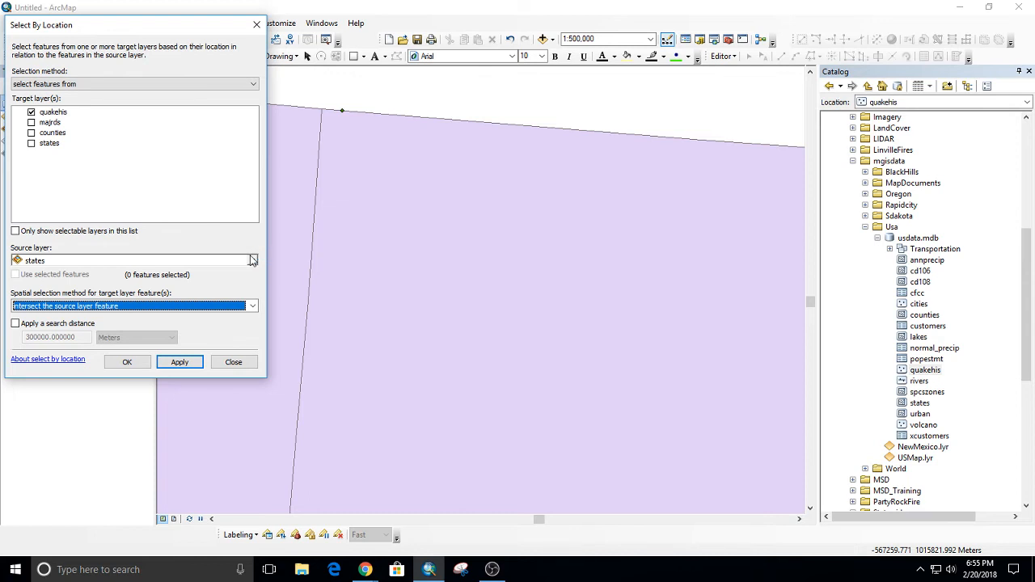
left_click(179, 361)
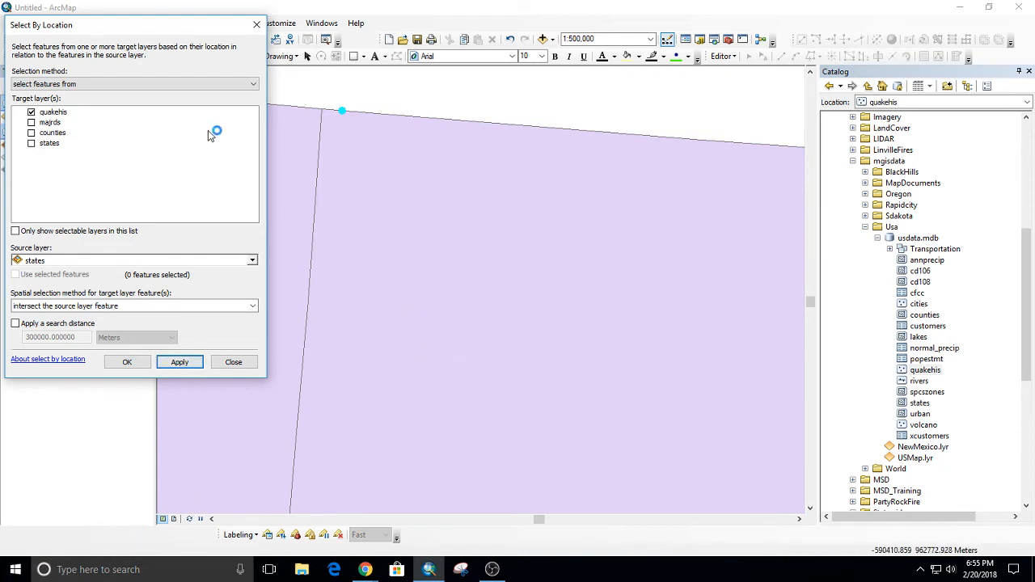
left_click(233, 362)
Switch the quakehis selection so that the earthquakes falling outside the states are selected instead.
scroll(346, 311, "up", 5)
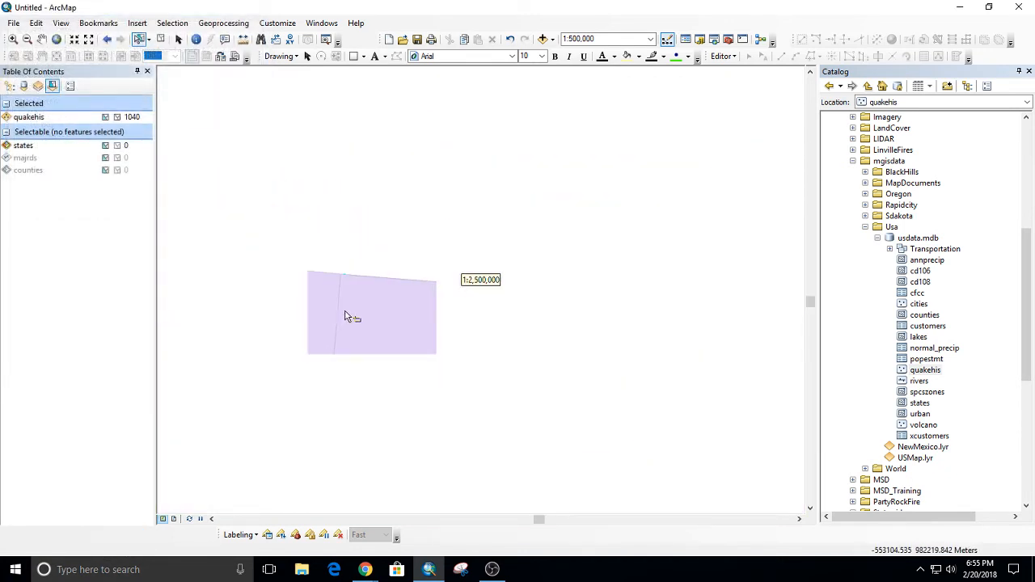
scroll(481, 346, "up", 3)
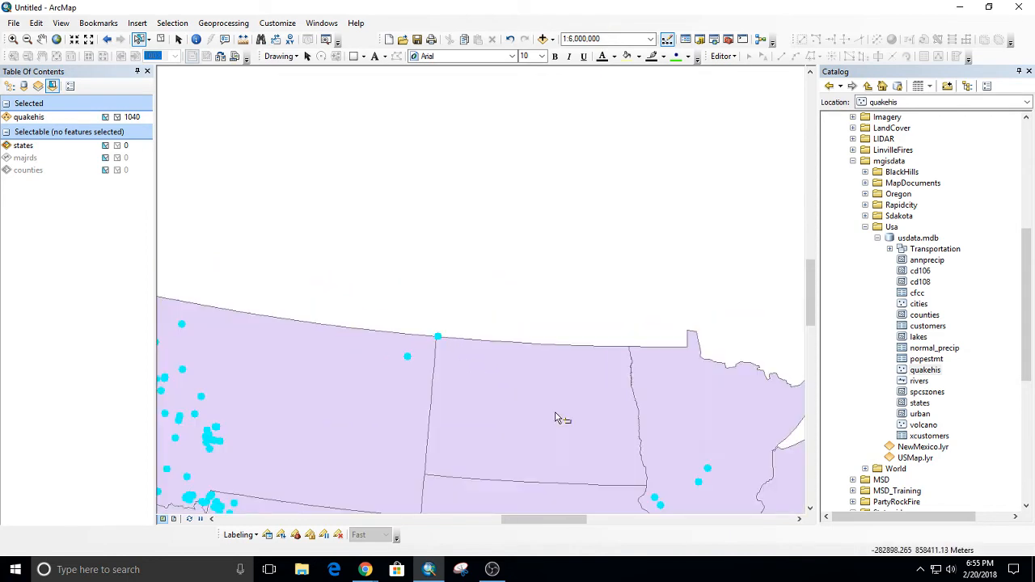
scroll(557, 418, "up", 3)
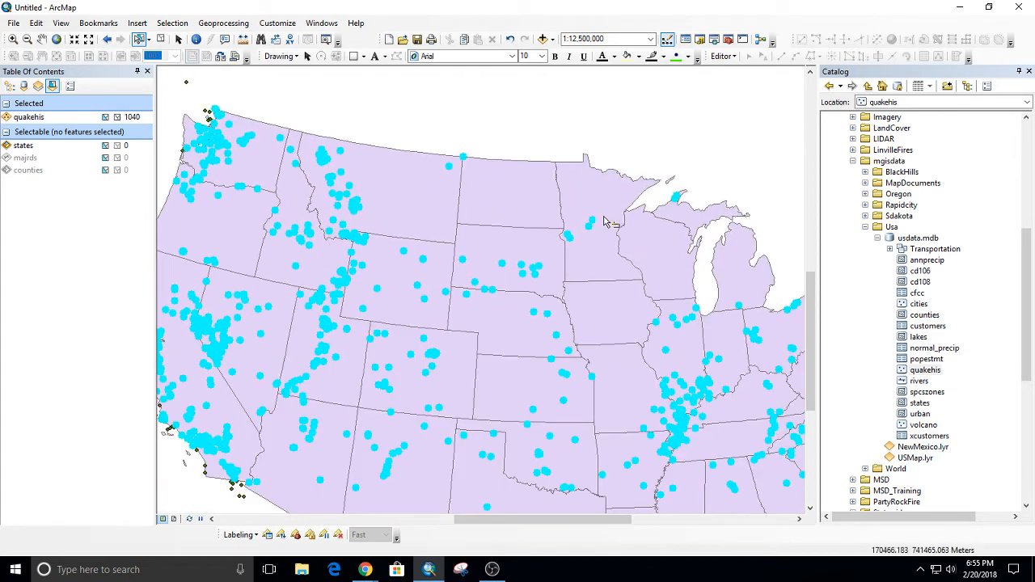
scroll(647, 347, "up", 3)
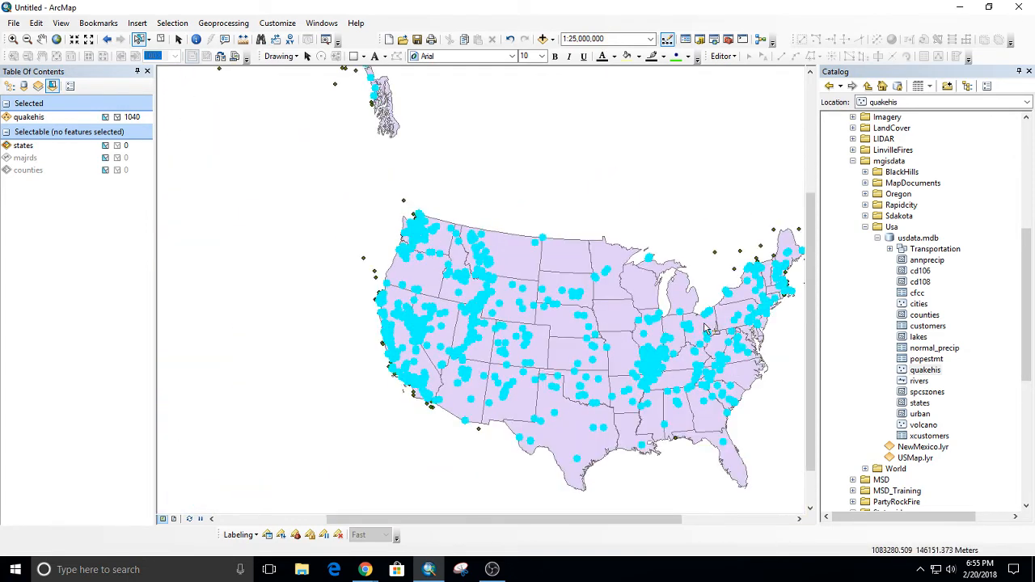
left_click_drag(704, 325, 599, 290)
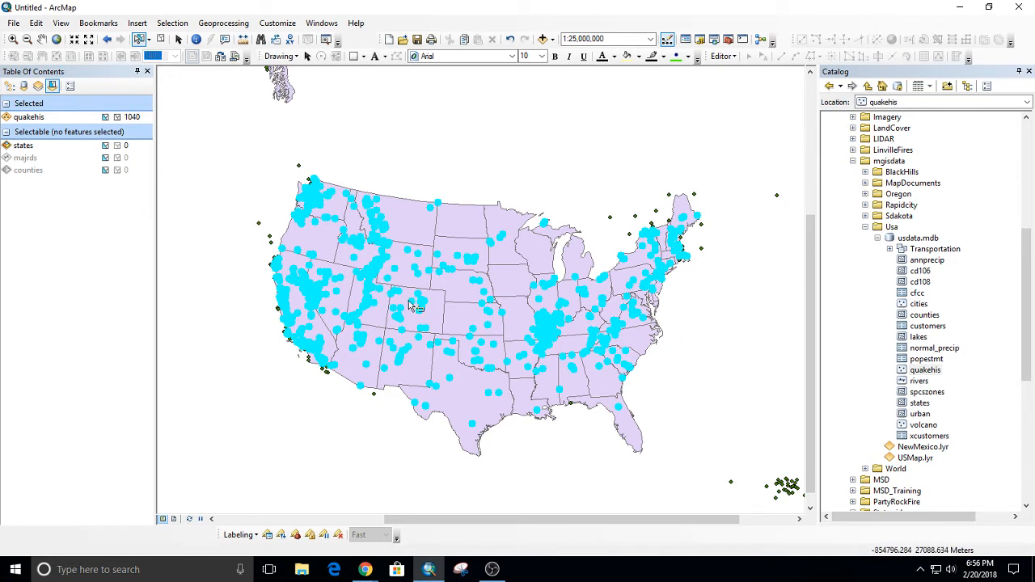
right_click(34, 121)
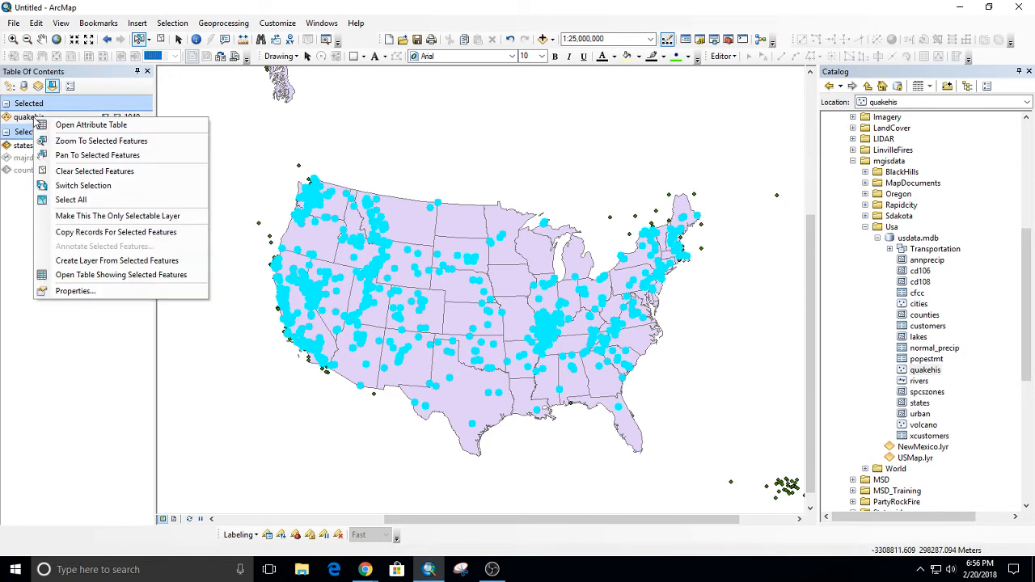
left_click(69, 187)
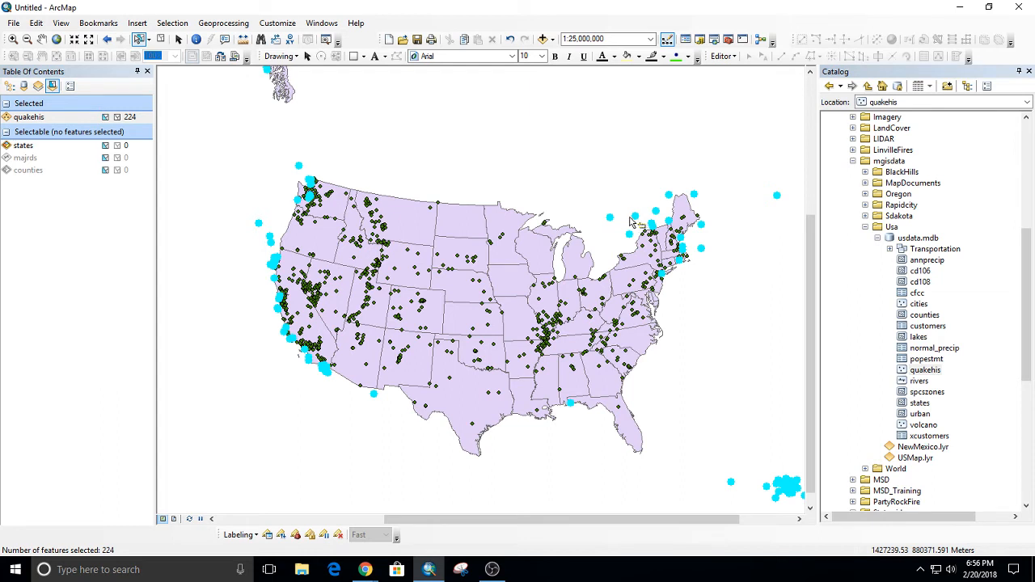
Open the quakehis attribute table and show only the selected records.
right_click(40, 122)
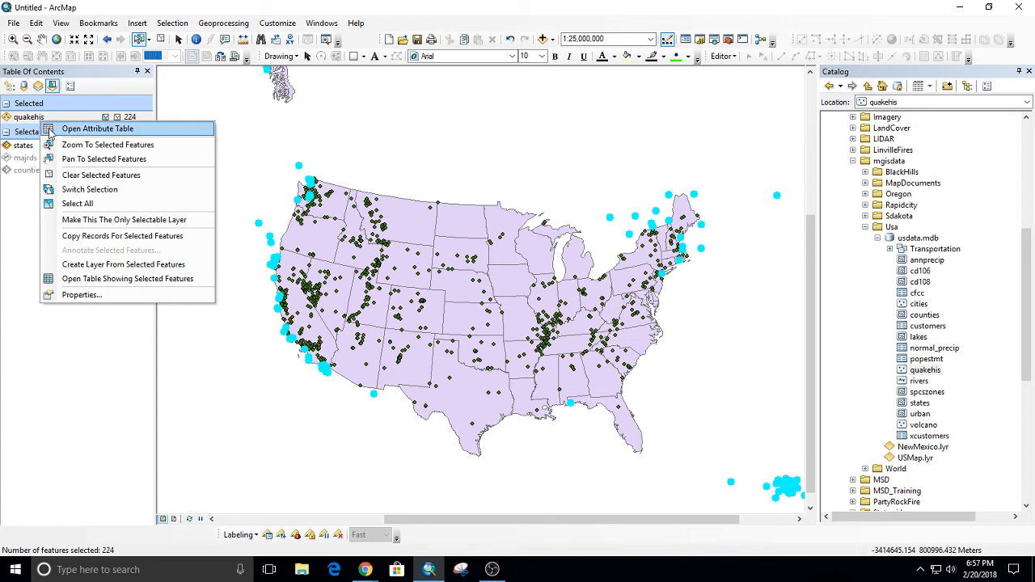
left_click(83, 131)
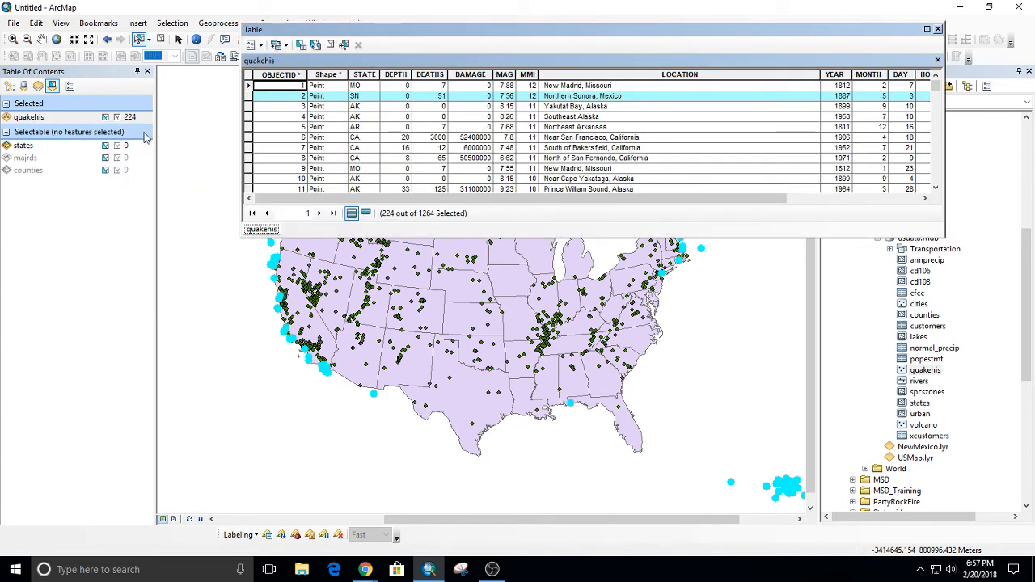
left_click(366, 213)
mouse_move(414, 200)
left_mouse_down()
mouse_move(533, 202)
mouse_move(433, 206)
left_mouse_up()
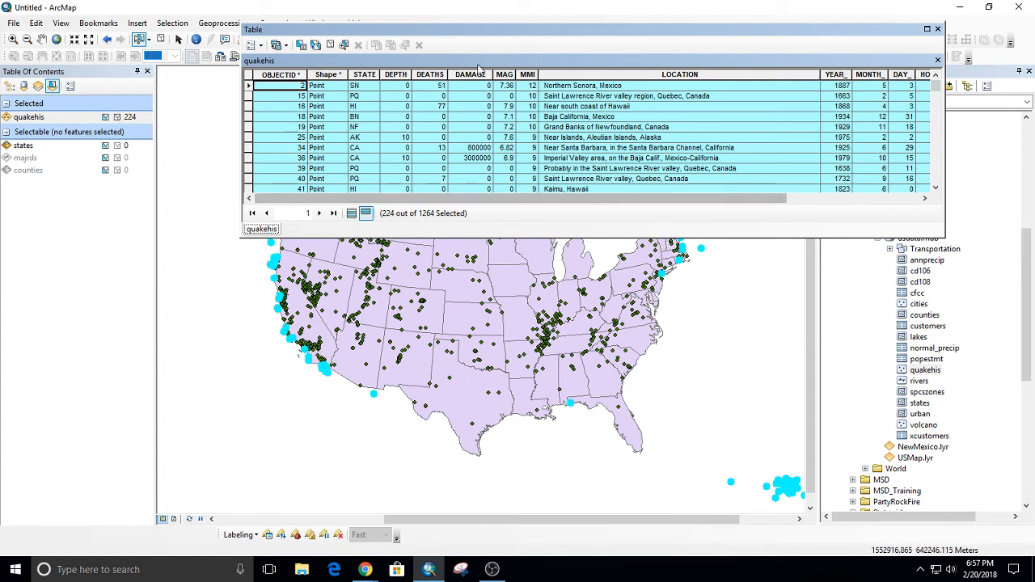
Sort the selected quakehis records by MAG in ascending order and look through their magnitudes.
right_click(503, 74)
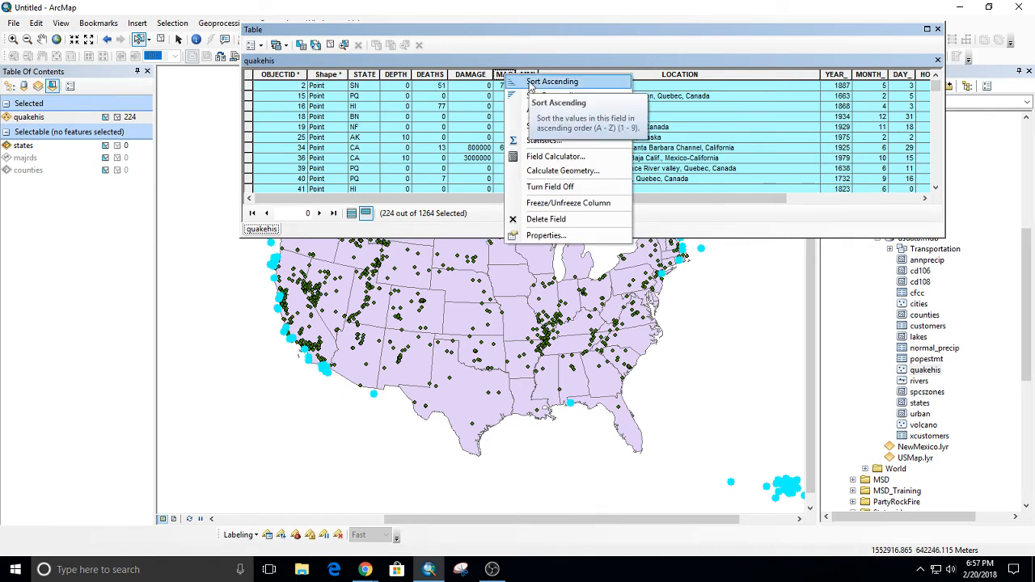
left_click(531, 83)
scroll(510, 115, "down", 18)
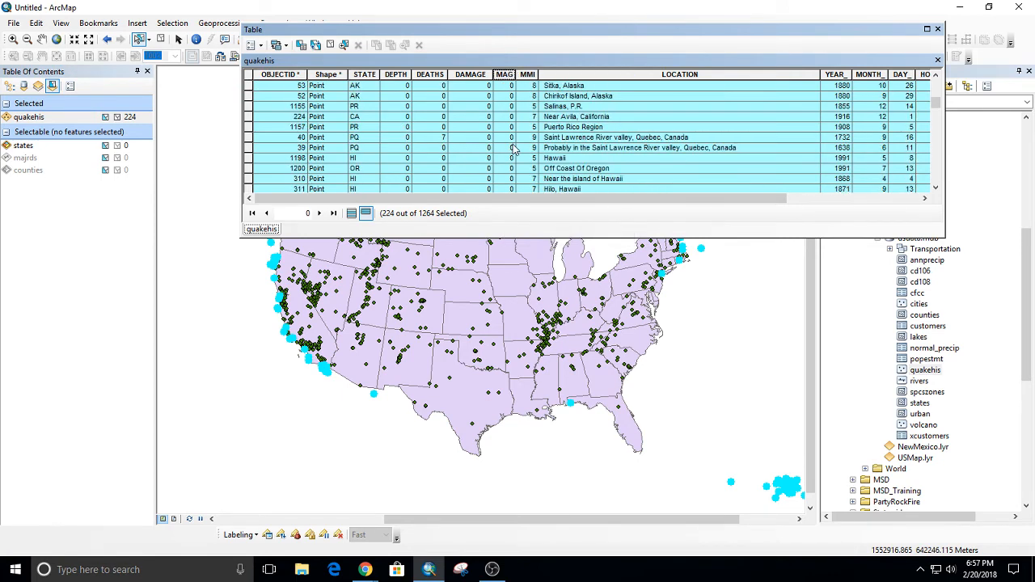
scroll(514, 155, "up", 4)
scroll(514, 157, "down", 8)
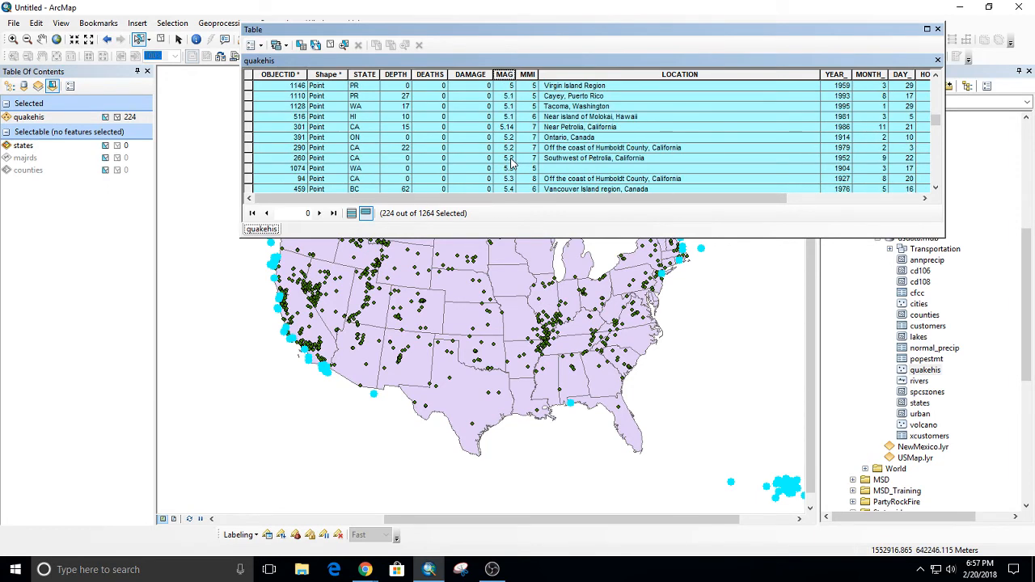
scroll(511, 164, "down", 3)
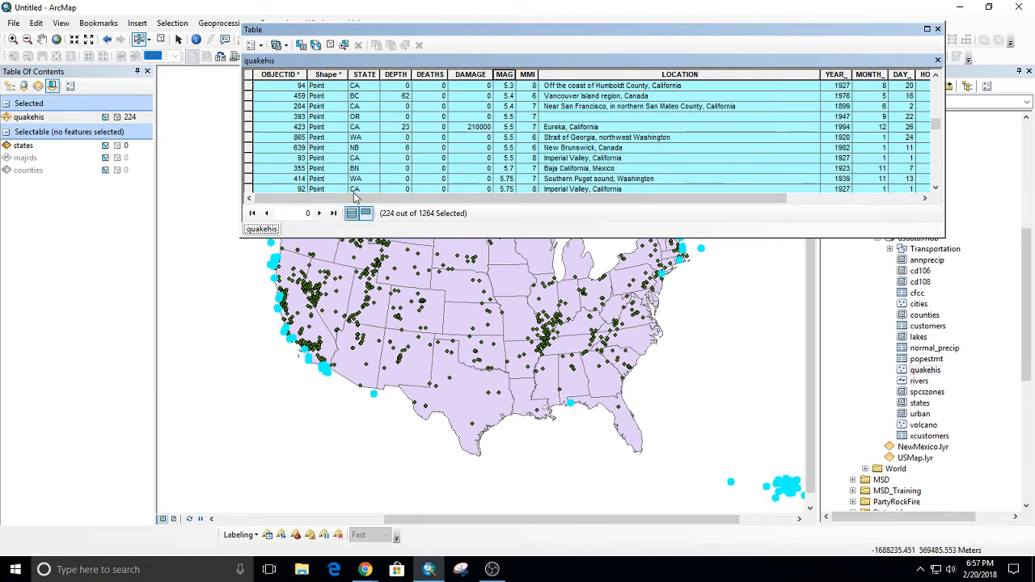
Build a Select By Attributes clause for the quakehis table that reads [MAG] >= 5.5.
left_click_drag(308, 33, 302, 17)
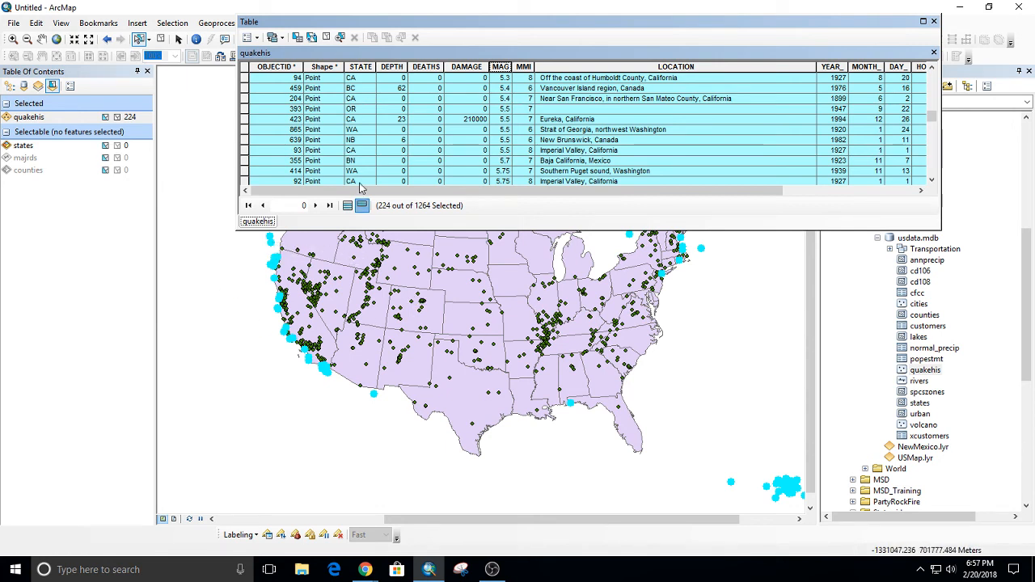
left_click(297, 38)
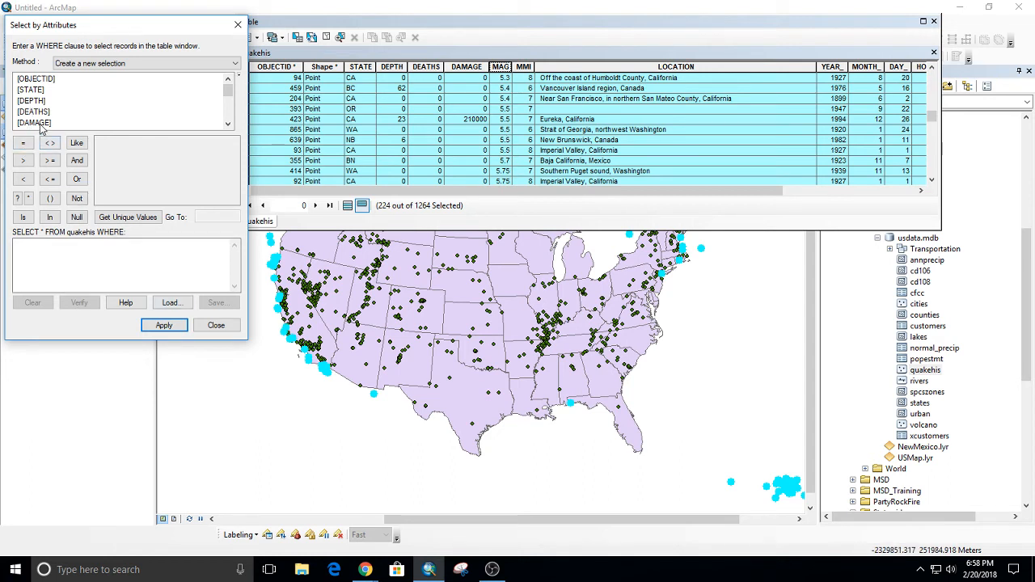
scroll(44, 115, "down", 1)
scroll(44, 115, "down", 2)
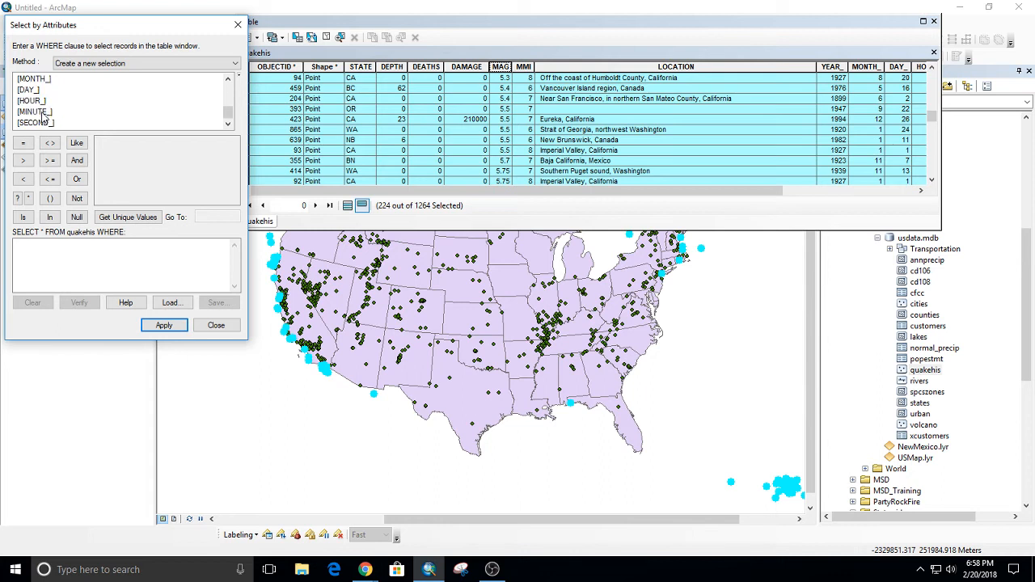
scroll(45, 114, "up", 2)
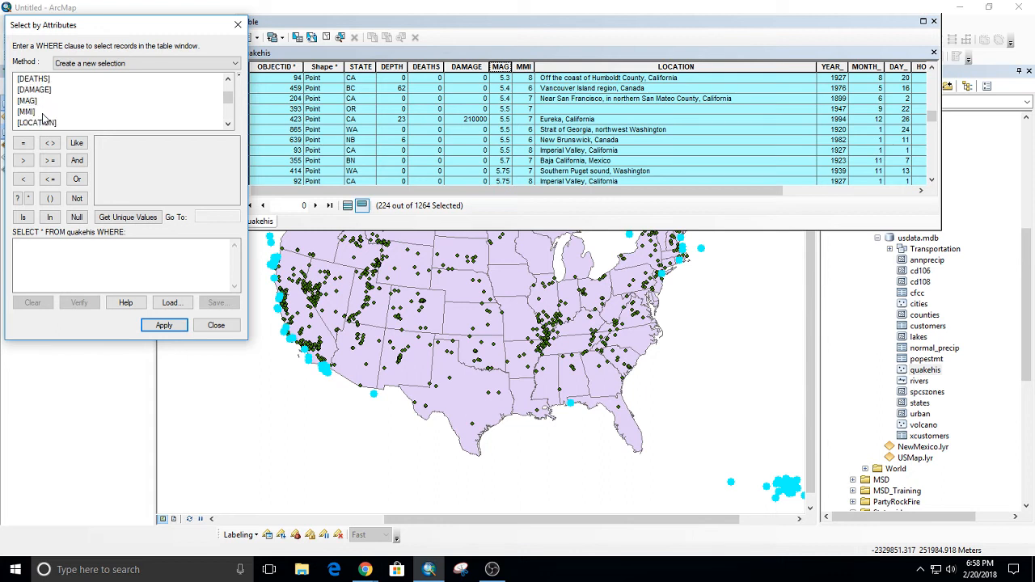
double_click(30, 101)
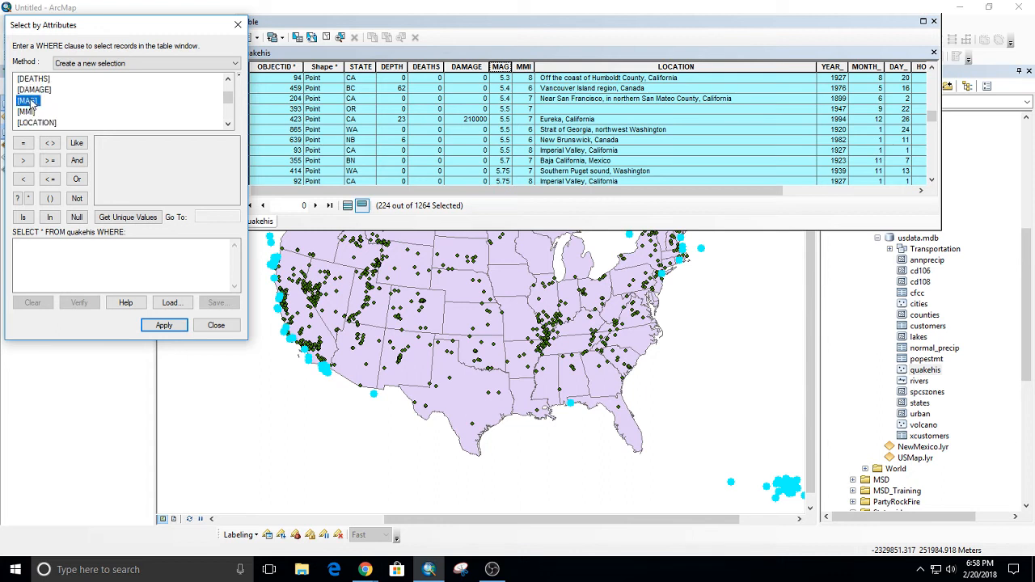
left_click(50, 161)
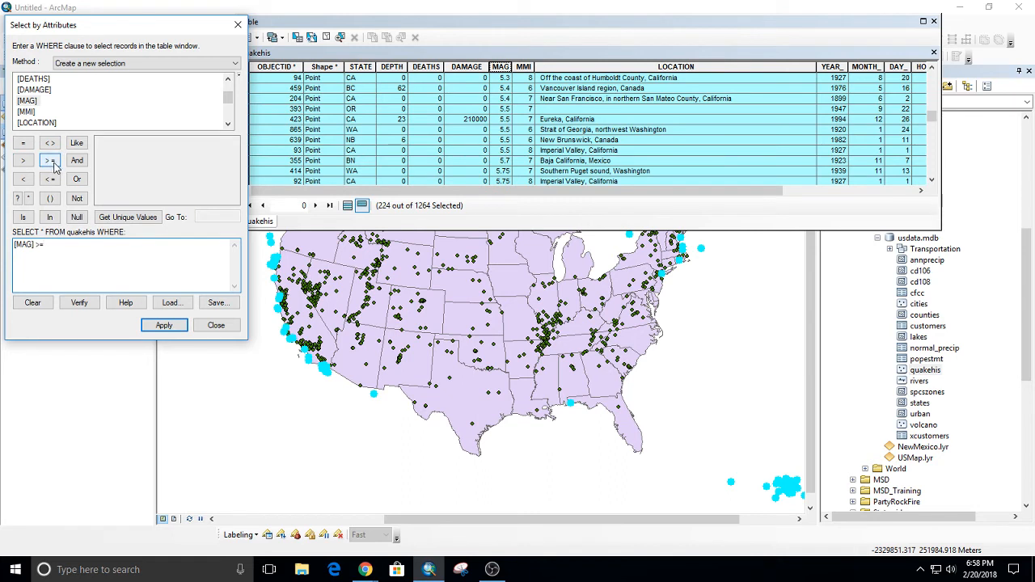
left_click(119, 217)
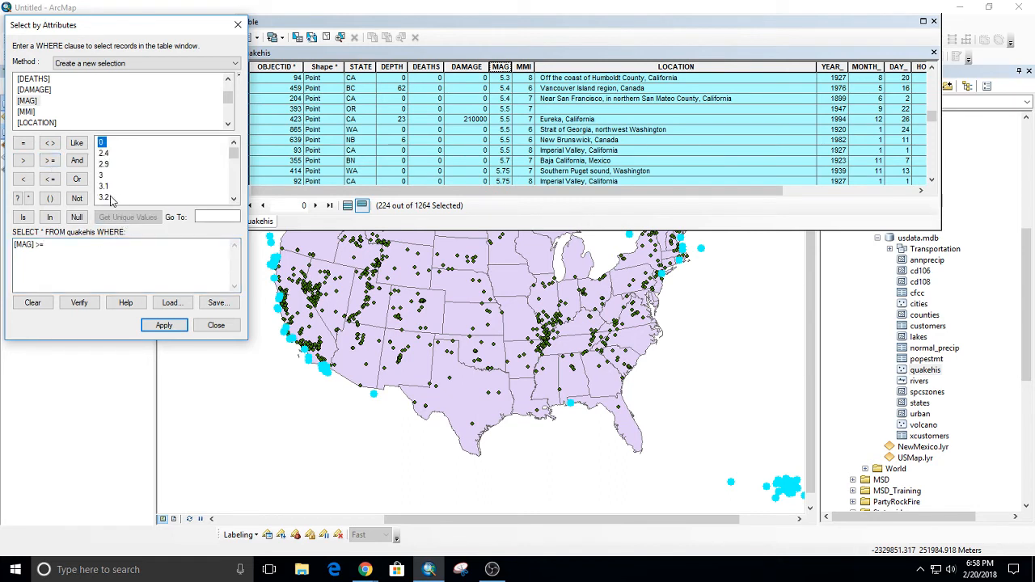
scroll(108, 199, "down", 4)
scroll(113, 191, "down", 5)
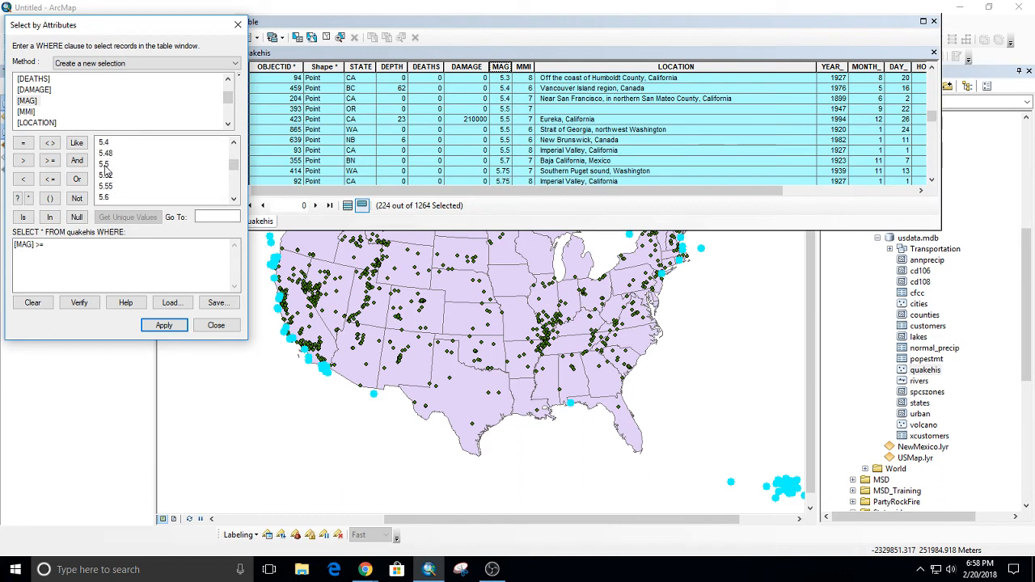
double_click(104, 164)
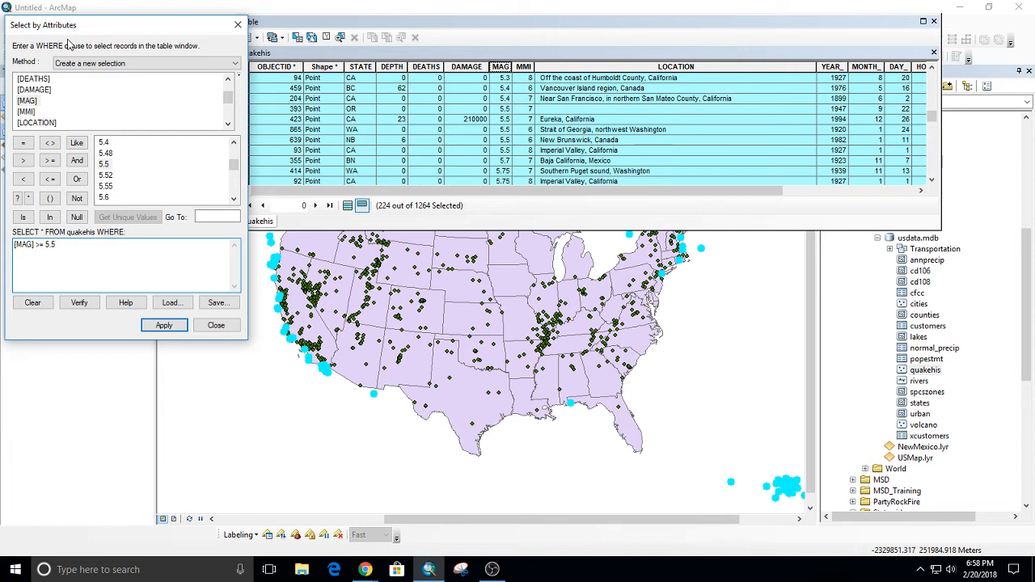
Apply the magnitude query with the "Select from current selection" method and review the remaining records.
left_click(159, 65)
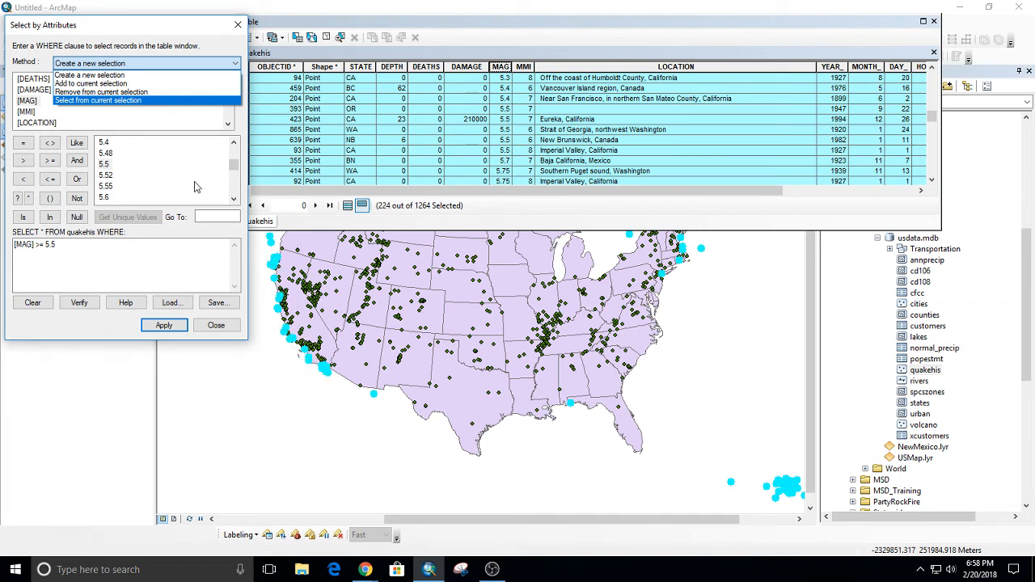
left_click(105, 100)
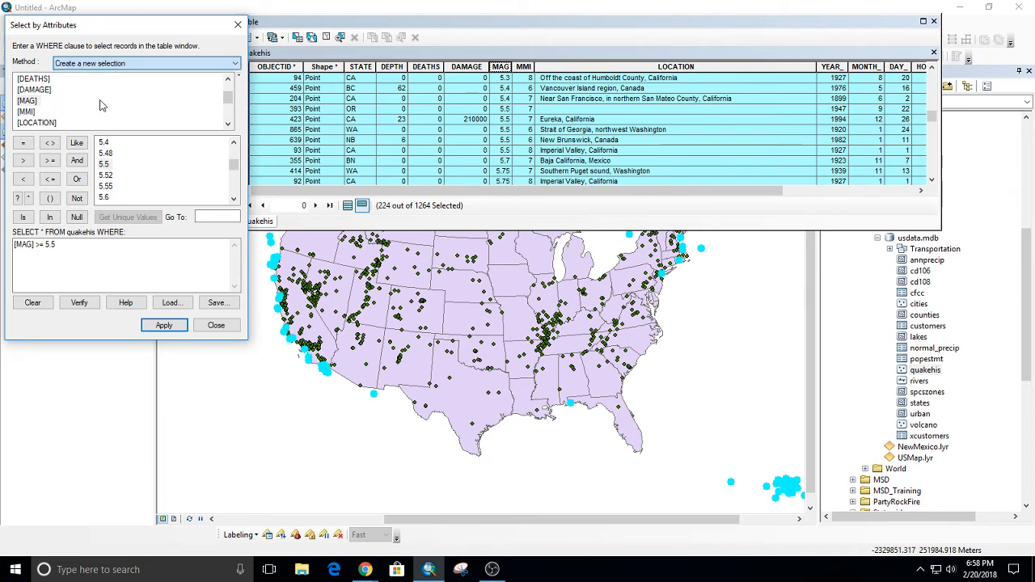
left_click(165, 327)
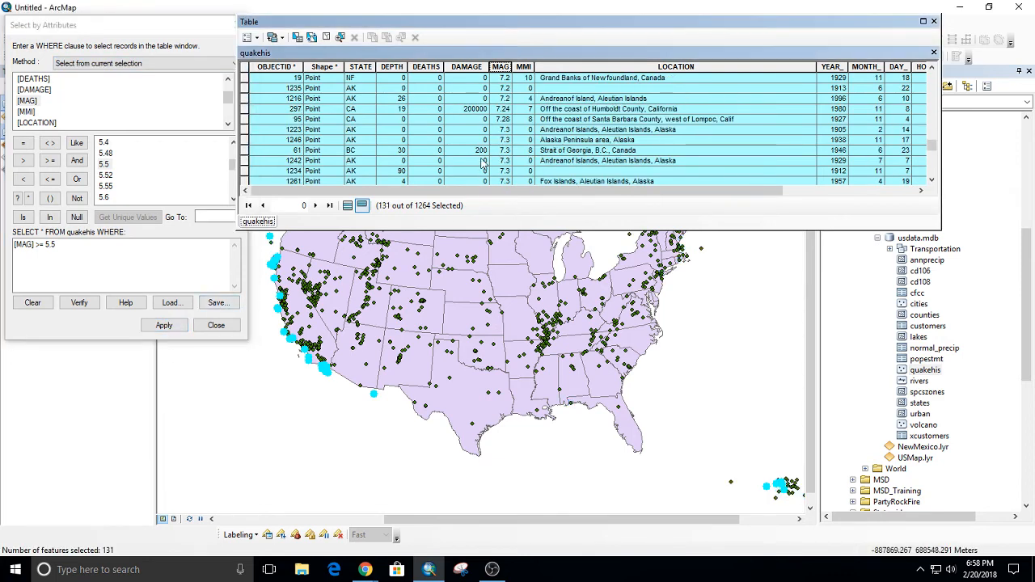
scroll(585, 119, "up", 6)
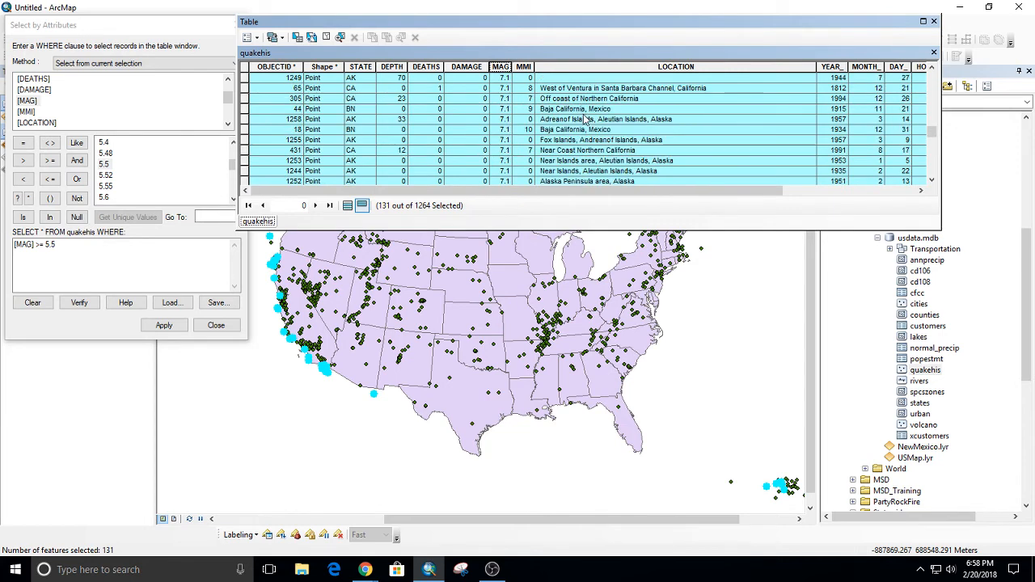
scroll(585, 119, "up", 10)
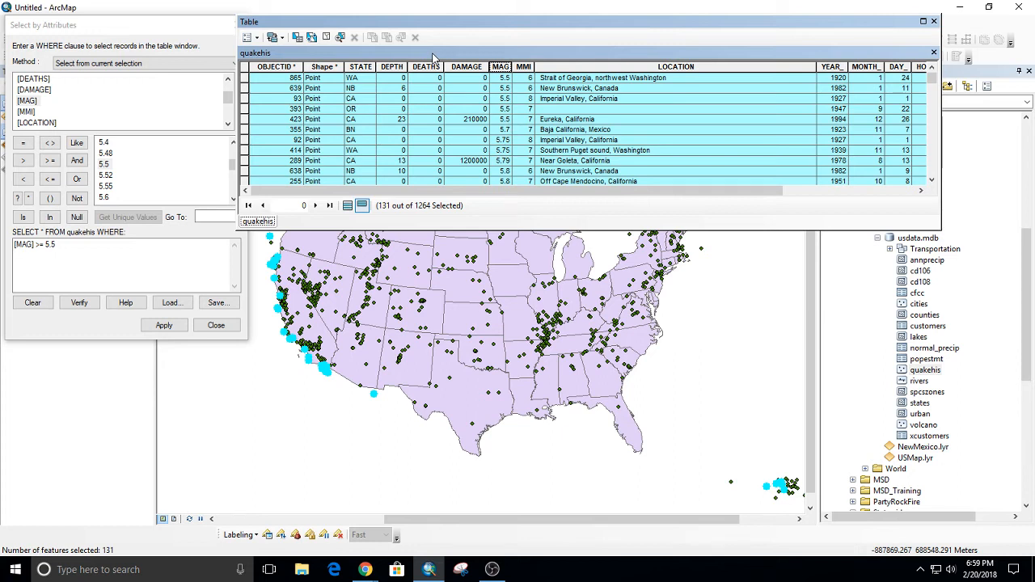
Clear the earthquake selection and close the quakehis attribute table.
left_click(689, 397)
left_click_drag(477, 27, 370, 24)
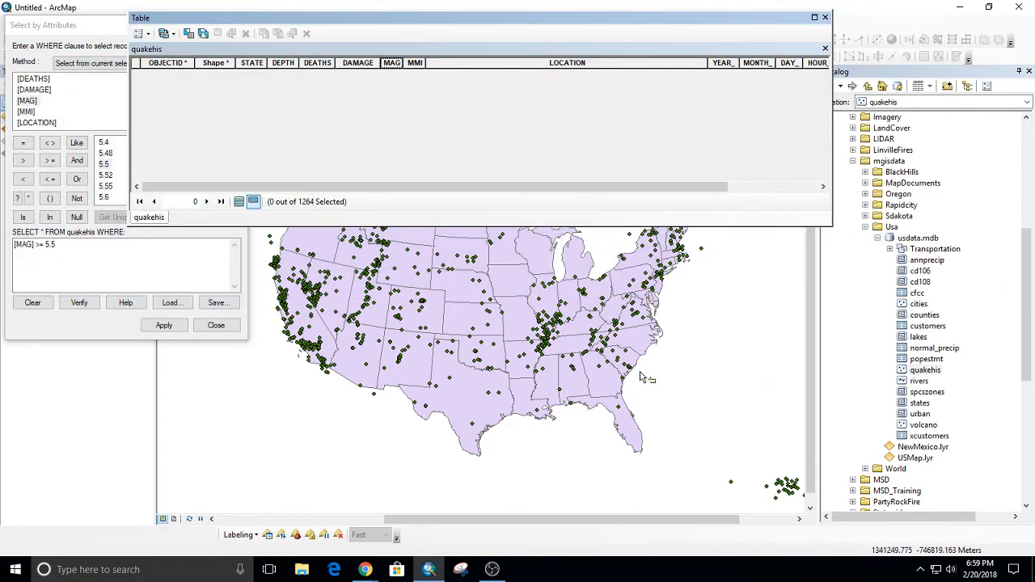
left_click(825, 18)
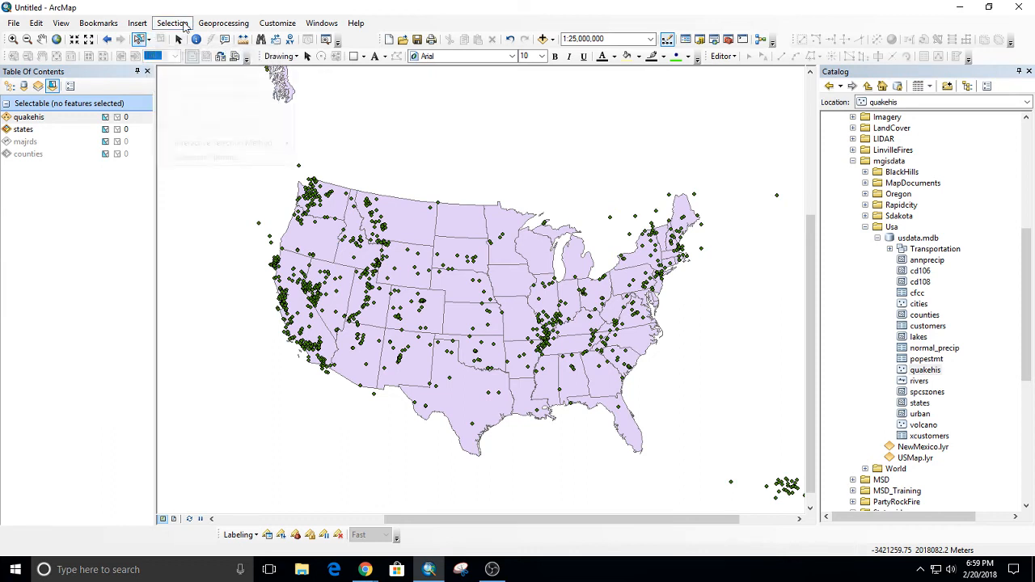
Select North Carolina and South Carolina in the states layer by applying the existing STATE_NAME attribute query.
left_click(172, 22)
left_click(209, 40)
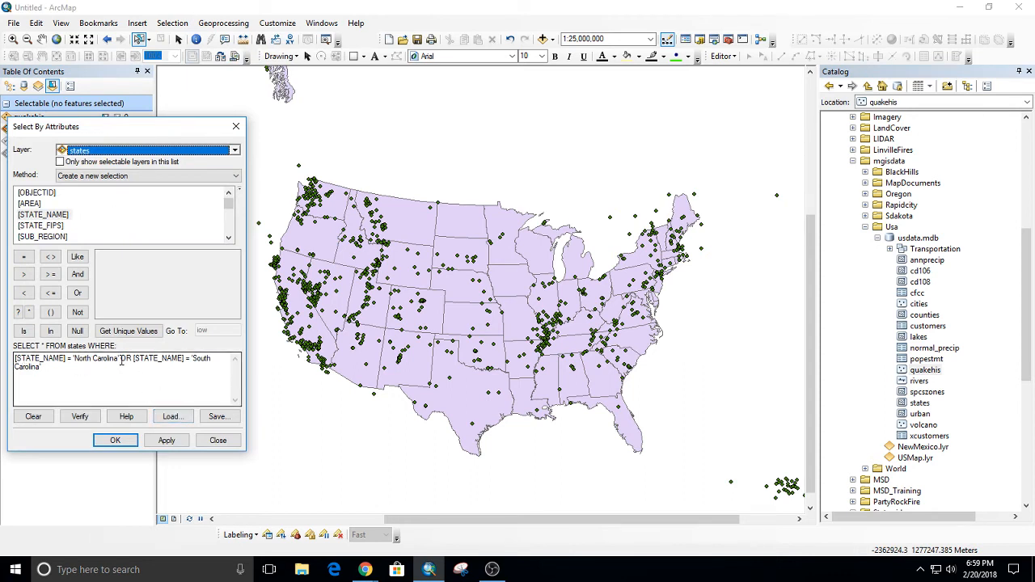
left_click(167, 439)
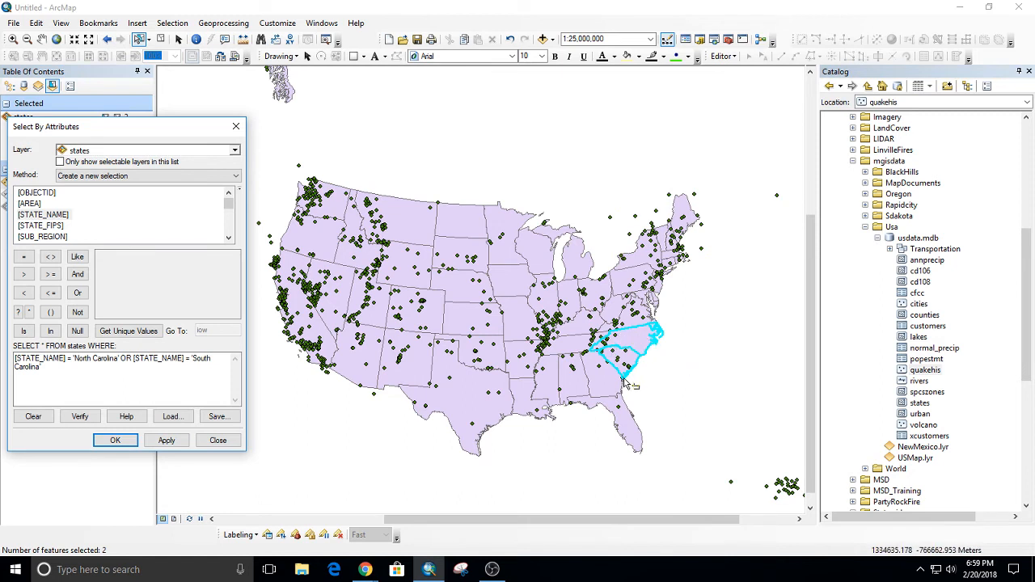
left_click(237, 130)
Run a Select By Location that selects quakehis features intersecting the selected features of the states layer, using the "select features from" method.
left_click(178, 24)
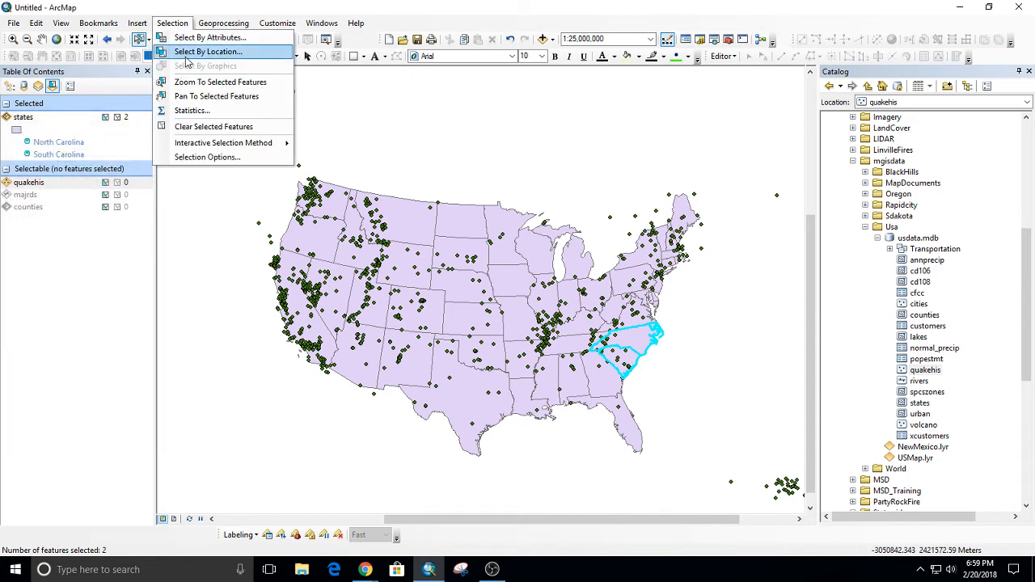
left_click(192, 52)
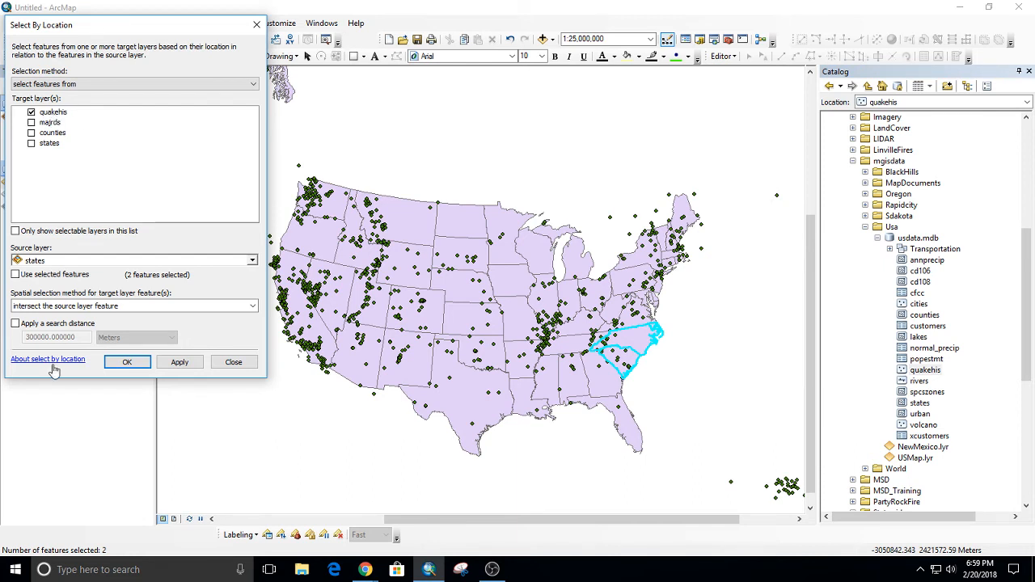
left_click(15, 275)
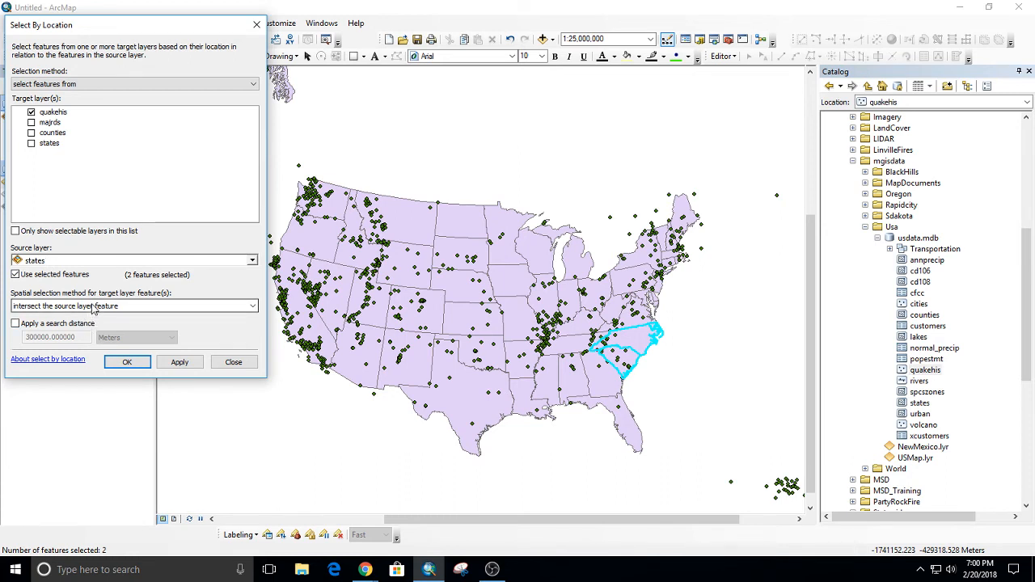
left_click(71, 85)
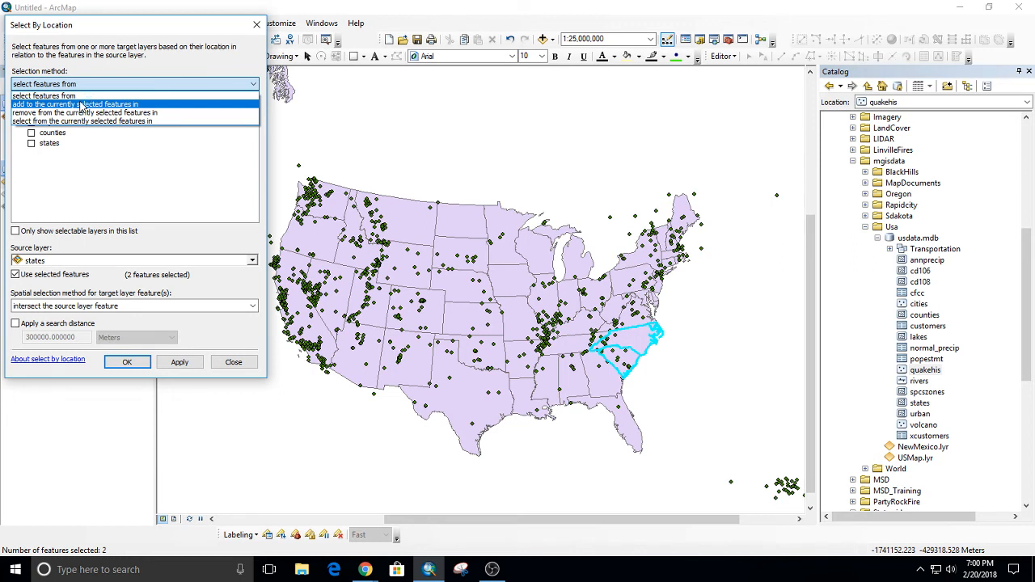
left_click(81, 96)
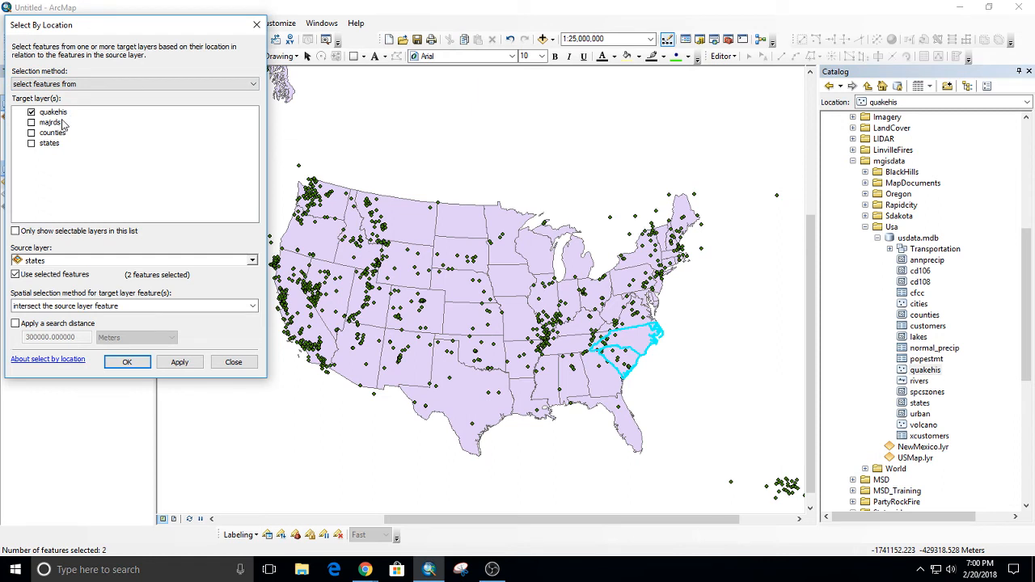
left_click(70, 84)
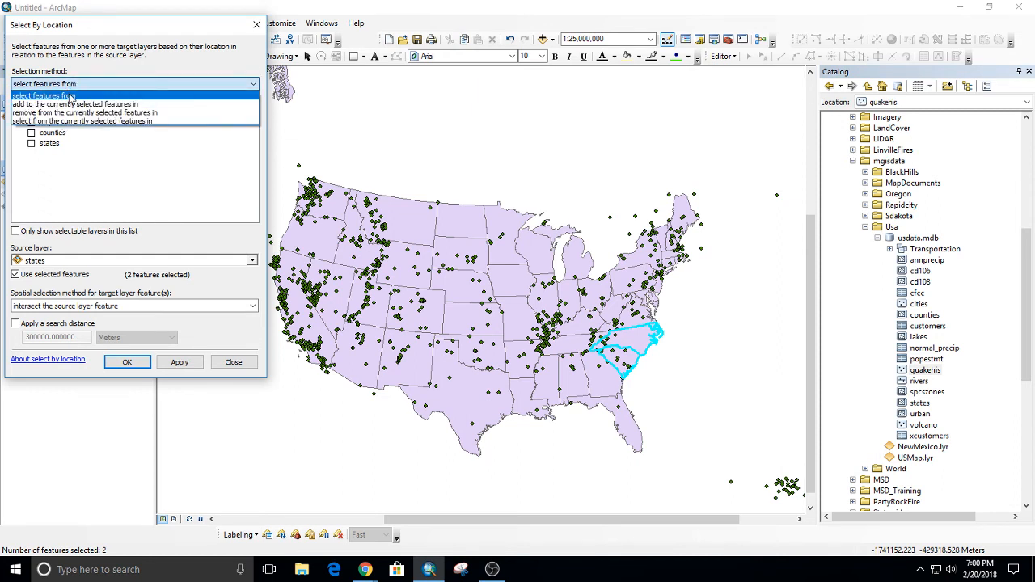
left_click(71, 95)
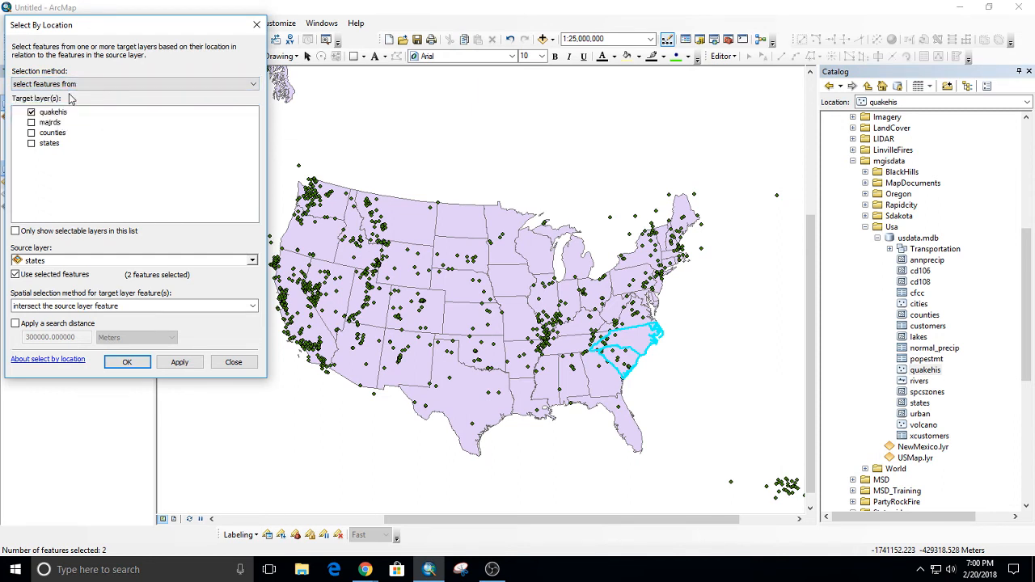
left_click(180, 361)
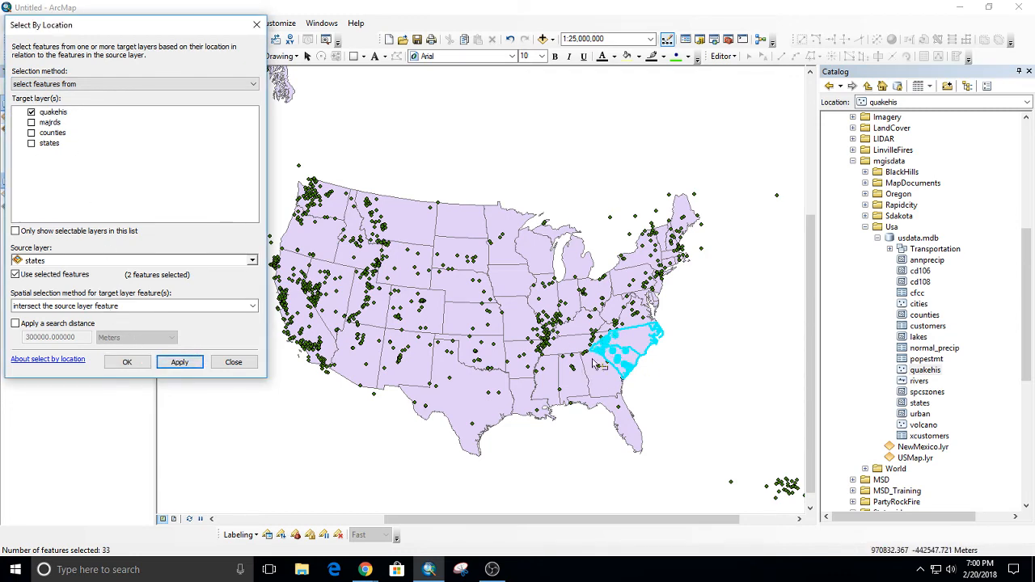
left_click(256, 25)
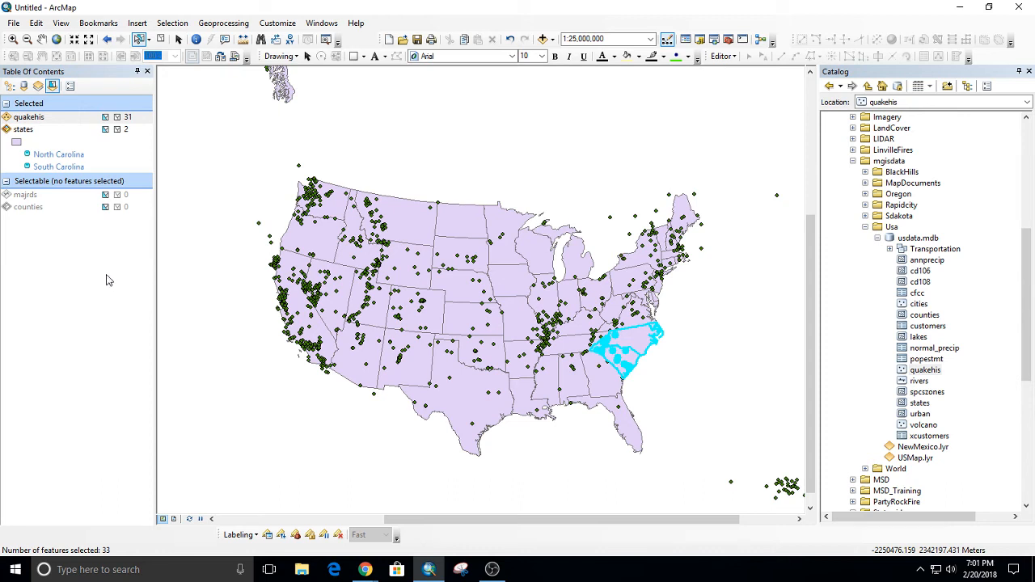
List the layers by drawing order and start a data export of the quakehis layer limited to its selected features.
left_click(9, 86)
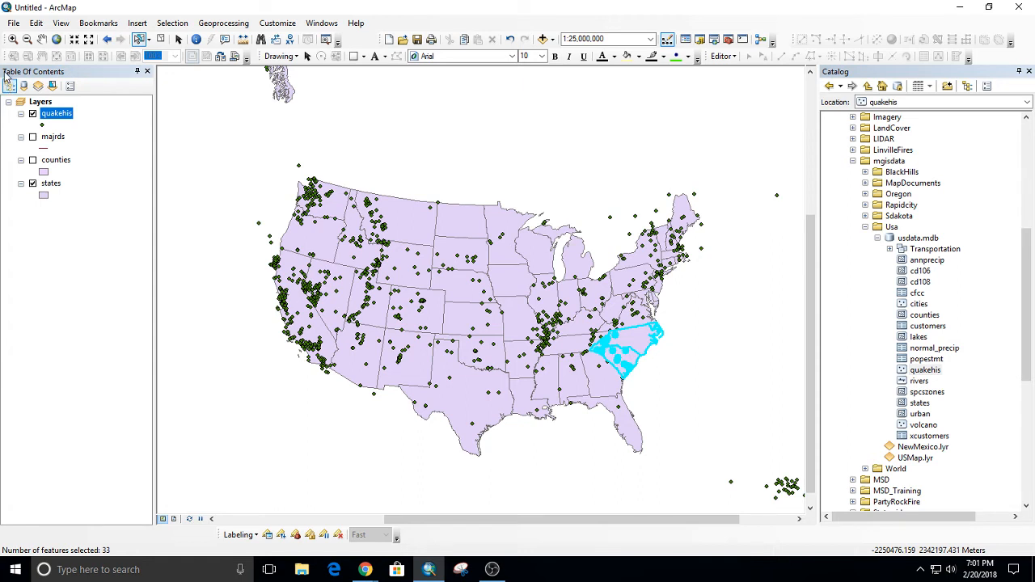
right_click(70, 119)
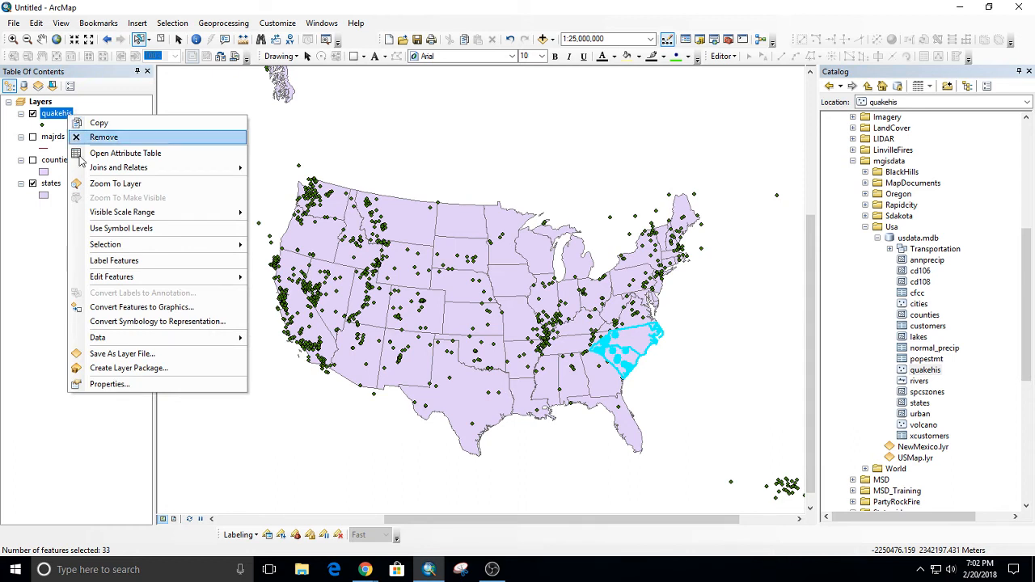
mouse_move(173, 339)
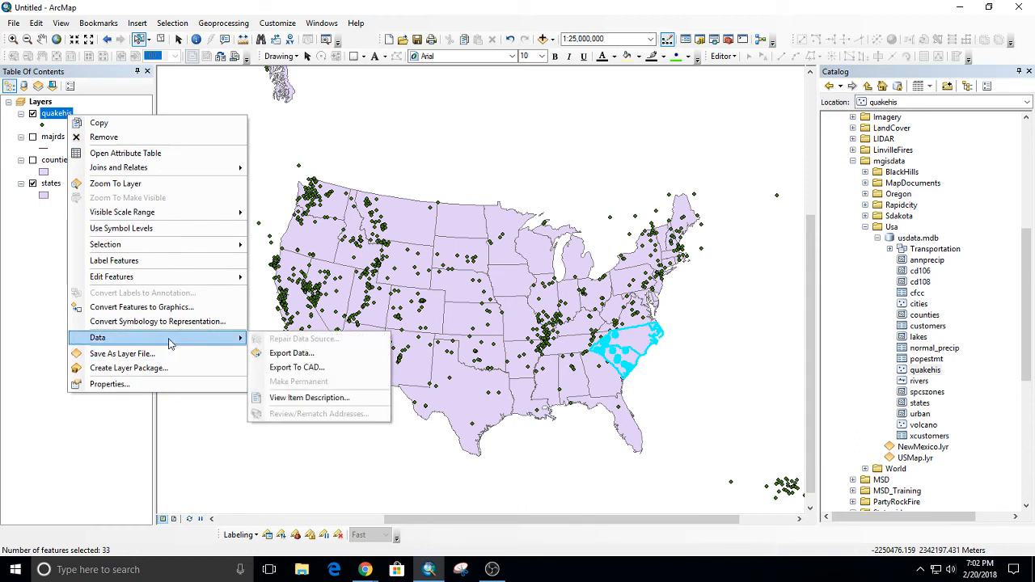
left_click(307, 354)
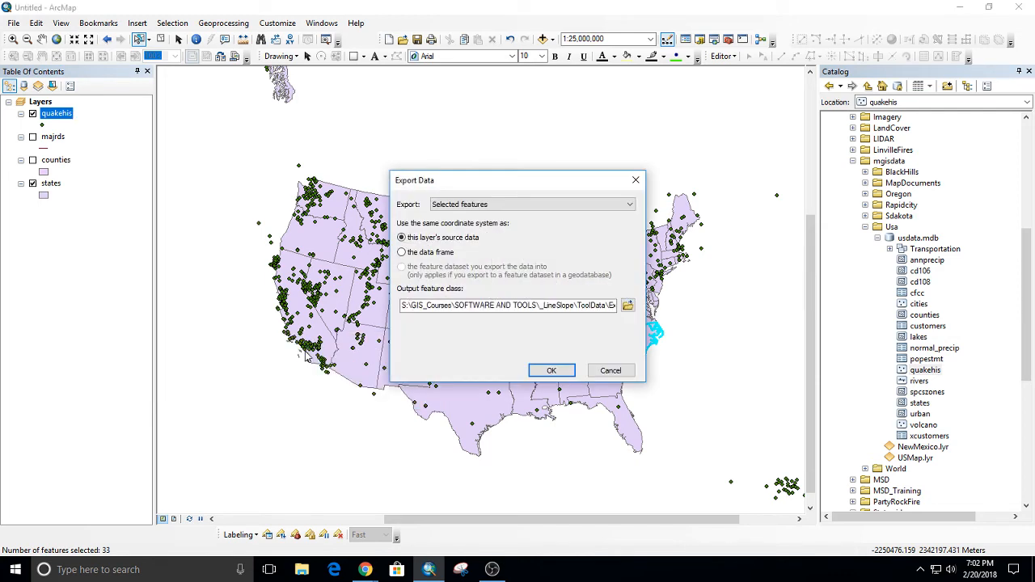
left_click(485, 204)
left_click(477, 208)
Browse for the export's output location and choose the user's Documents folder on the C: drive.
left_click(627, 305)
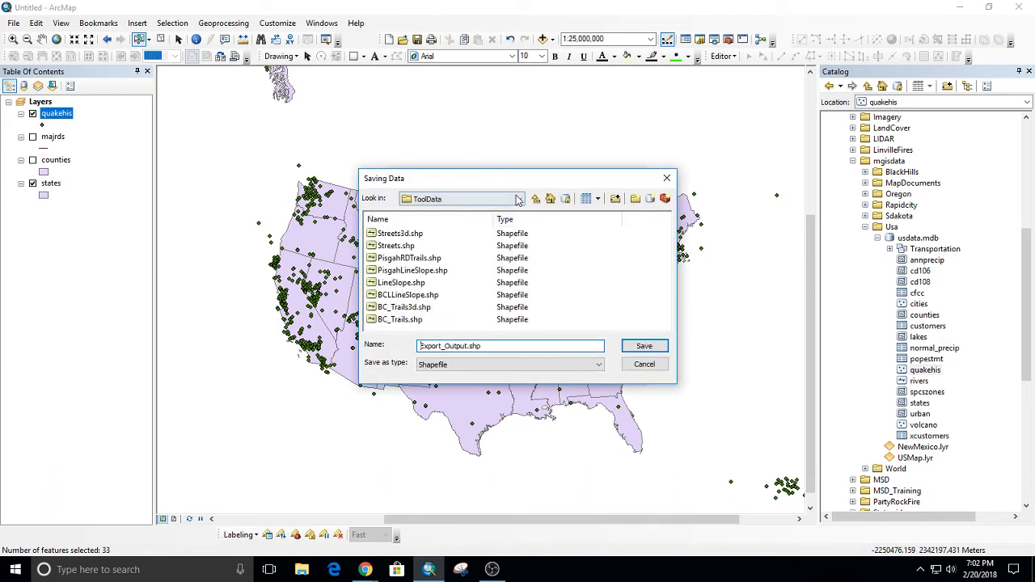
left_click(483, 199)
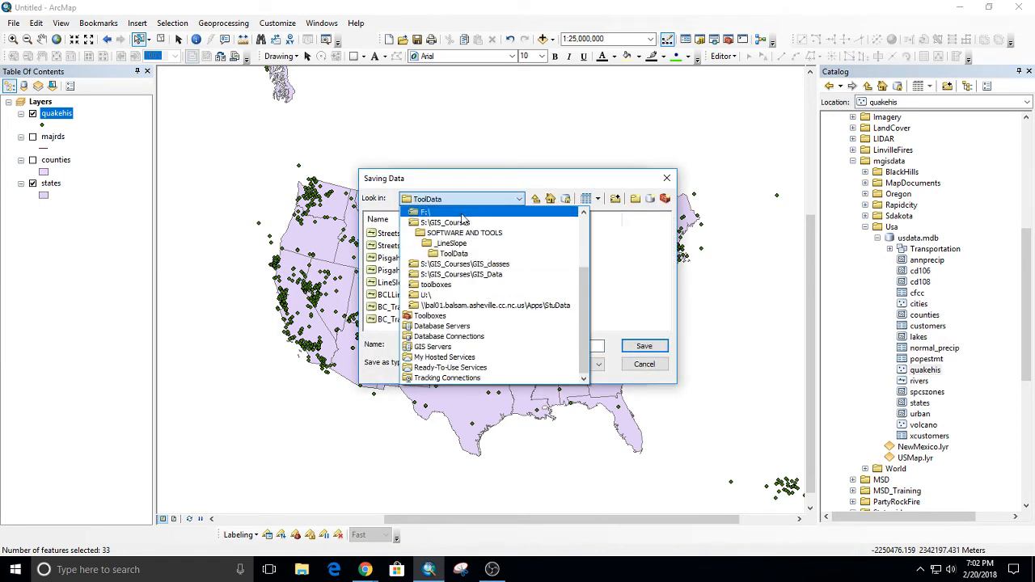
left_click(483, 212)
left_click(521, 199)
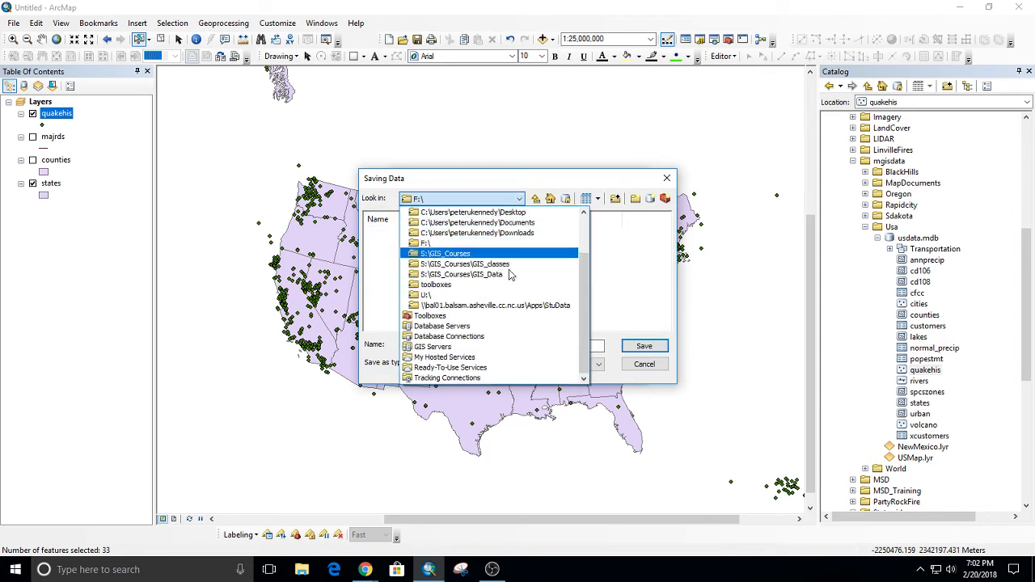
scroll(465, 309, "up", 2)
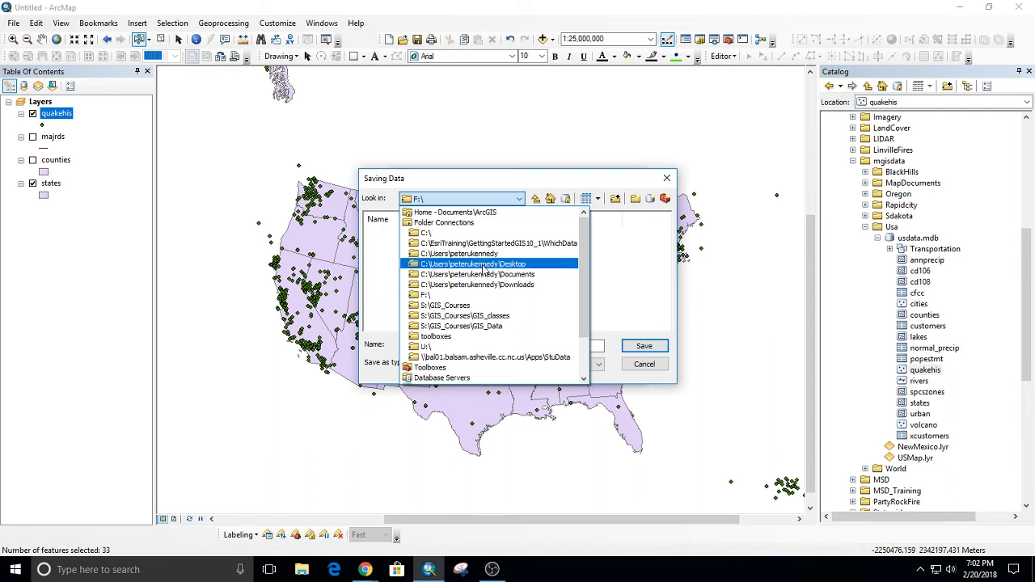
left_click(488, 274)
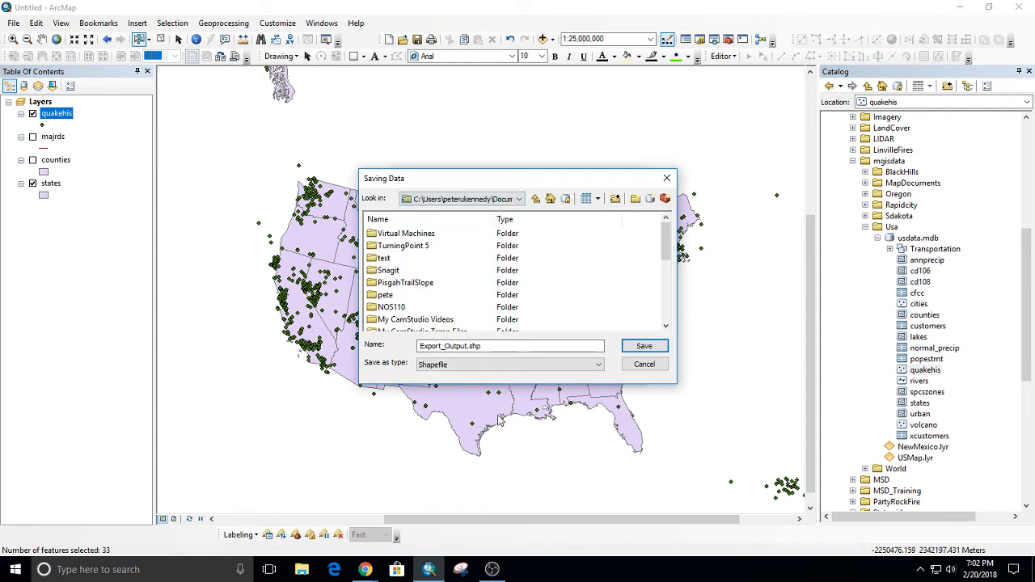
Name the export output NCSCQuakeHistory.shp, keep the Shapefile type and save the output path.
left_click(462, 346)
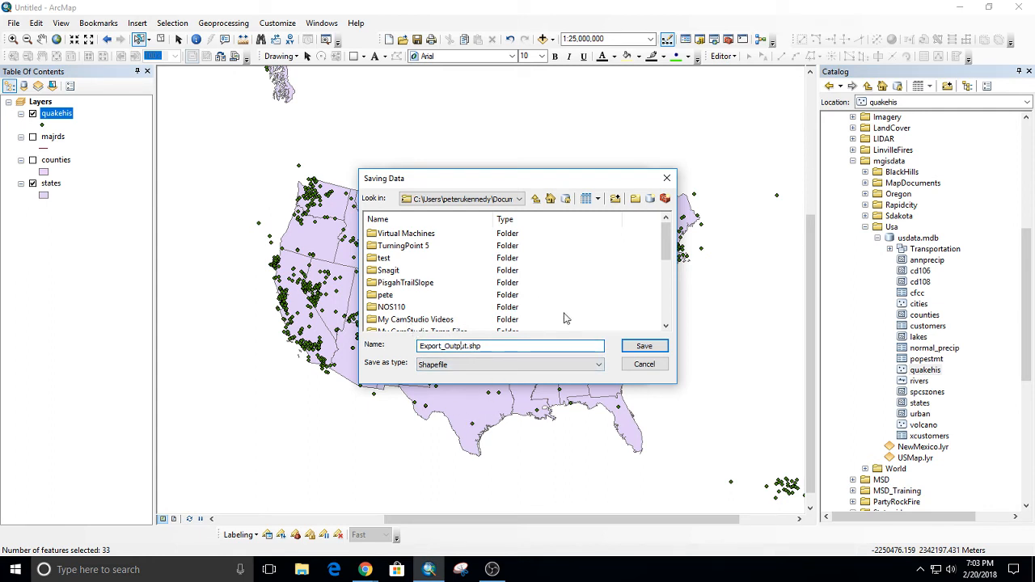
double_click(465, 346)
type("NCSCQuakeHistory")
left_click(422, 365)
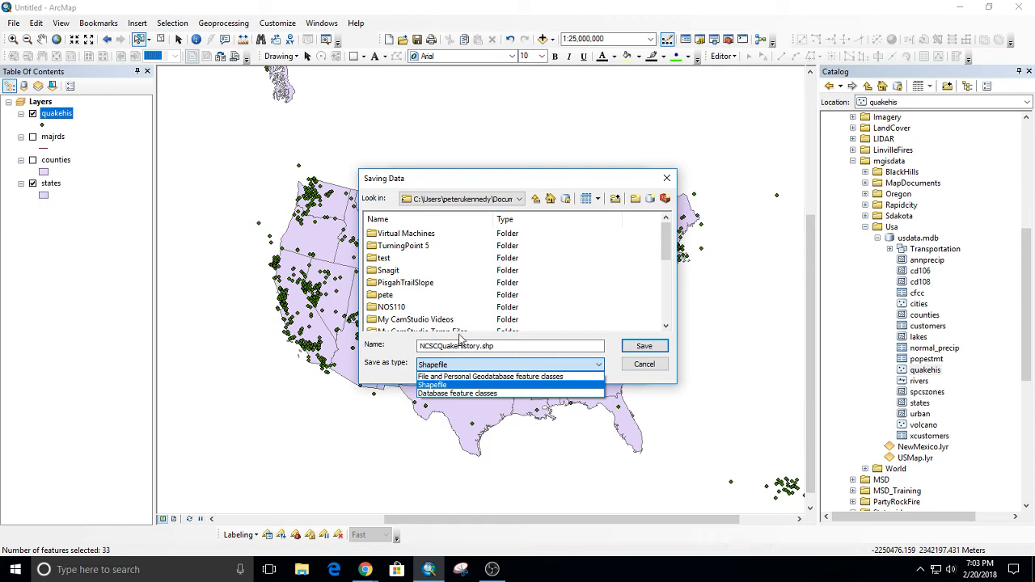
left_click(635, 347)
left_click(635, 347)
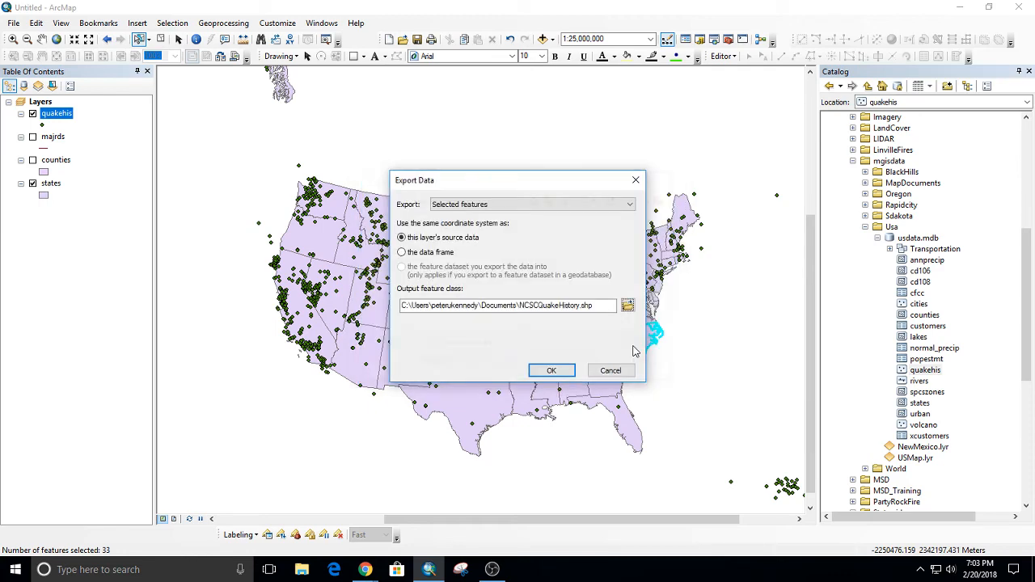
Run the export with the result added to the map as a layer, and turn off the quakehis layer.
left_click(550, 370)
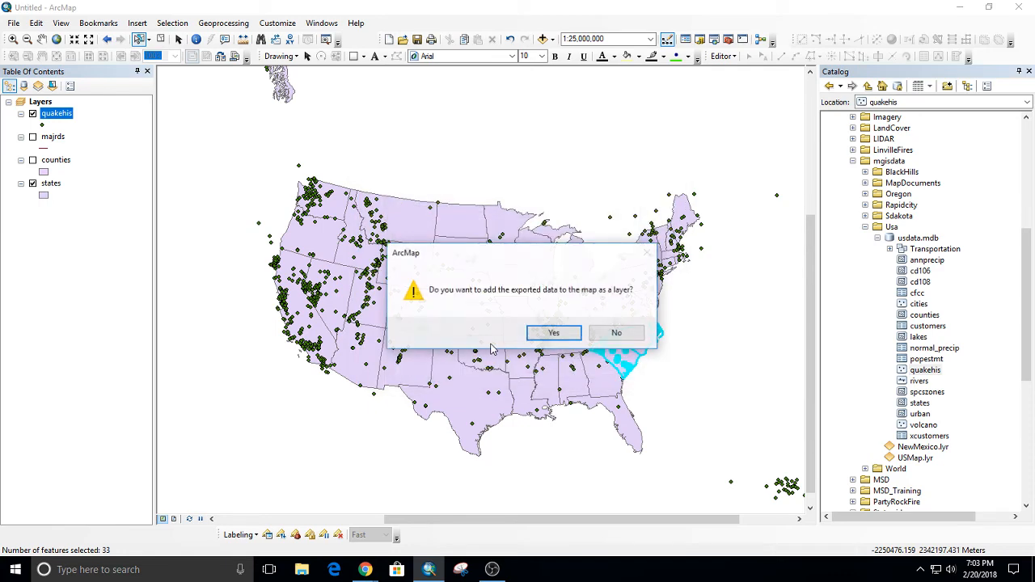
left_click(566, 334)
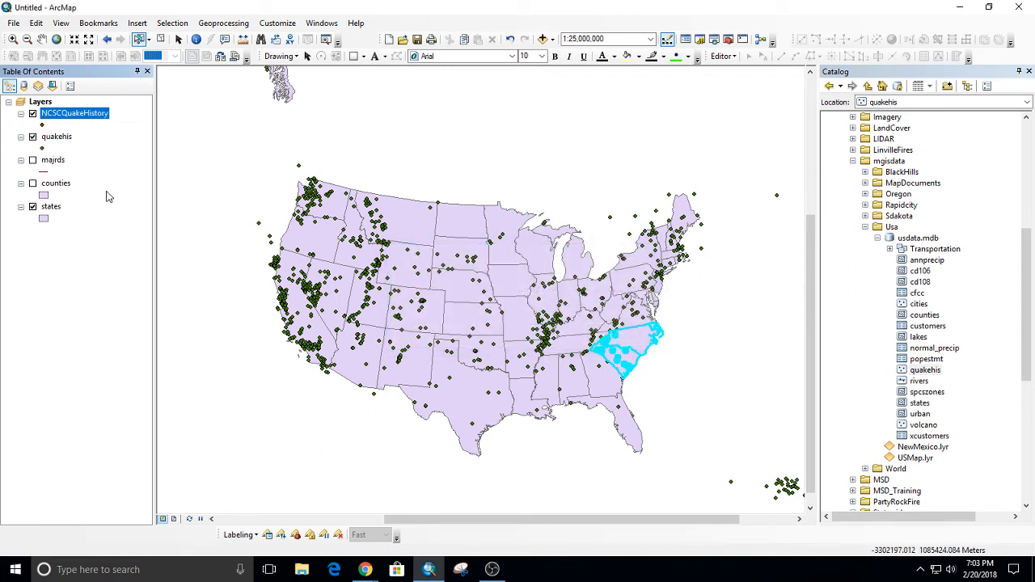
left_click(37, 138, "ctrl")
left_click(33, 138)
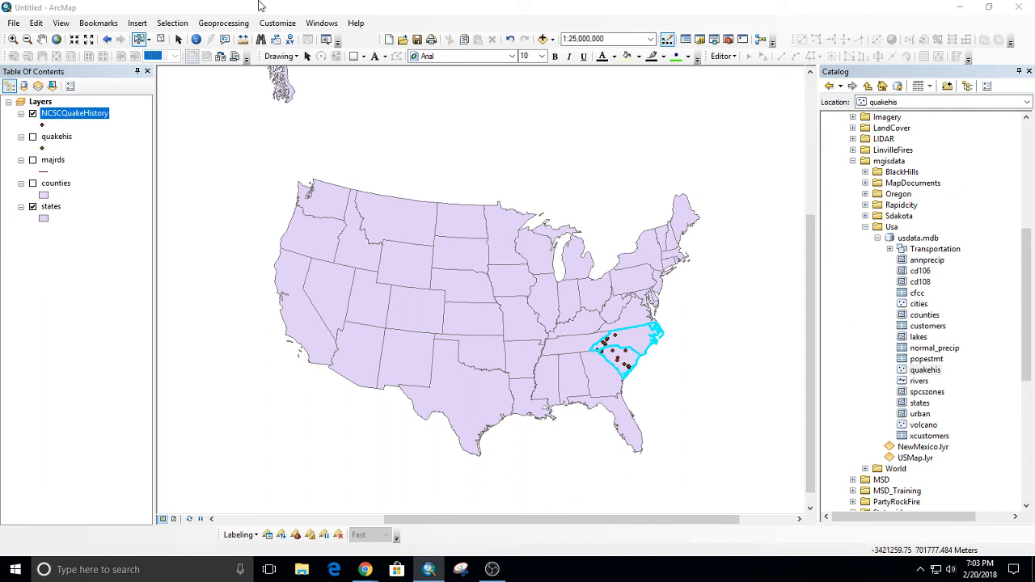
Clear all selected features and display the quakehis layer in place of NCSCQuakeHistory.
left_click(161, 39)
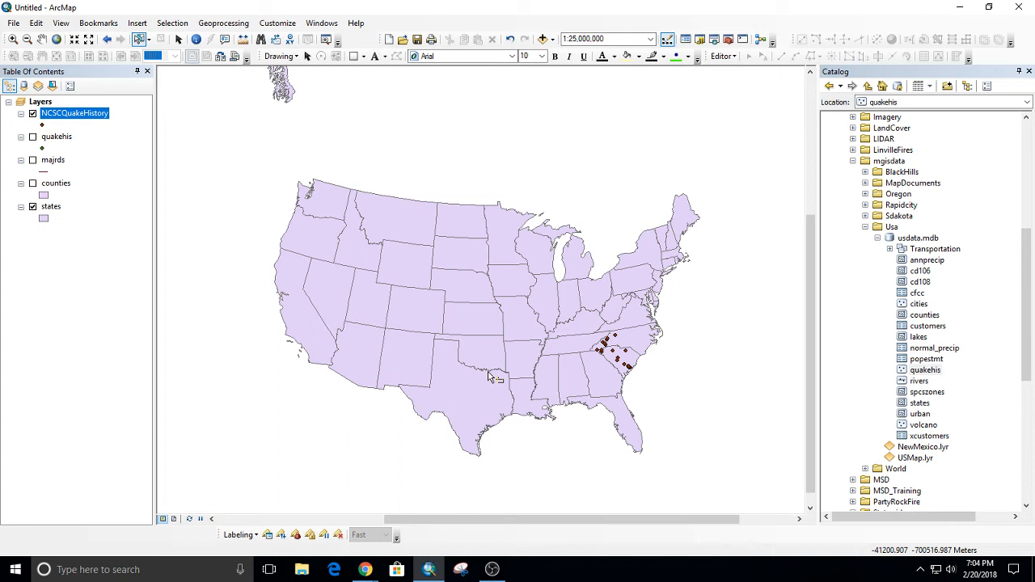
left_click(32, 114)
left_click(33, 137)
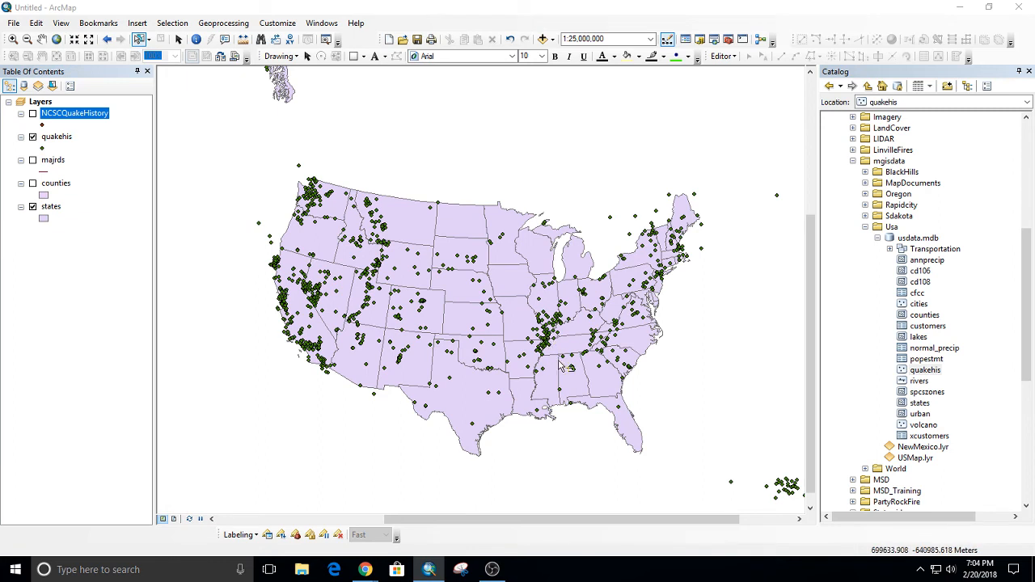
Try box-selecting the earthquakes around the Carolinas with two different rectangles, clearing the selection after each.
left_click_drag(594, 331, 621, 349)
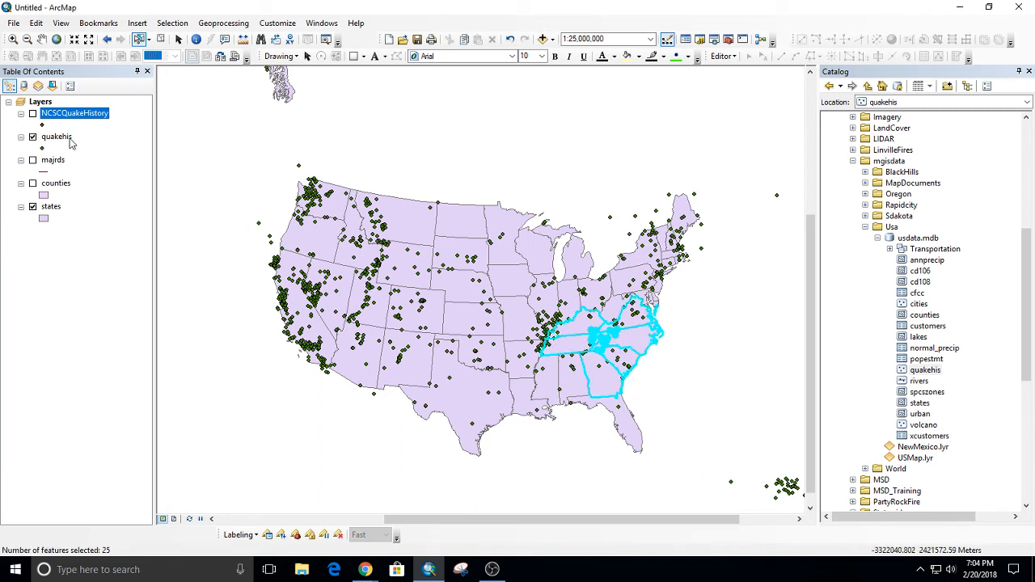
left_click(692, 361)
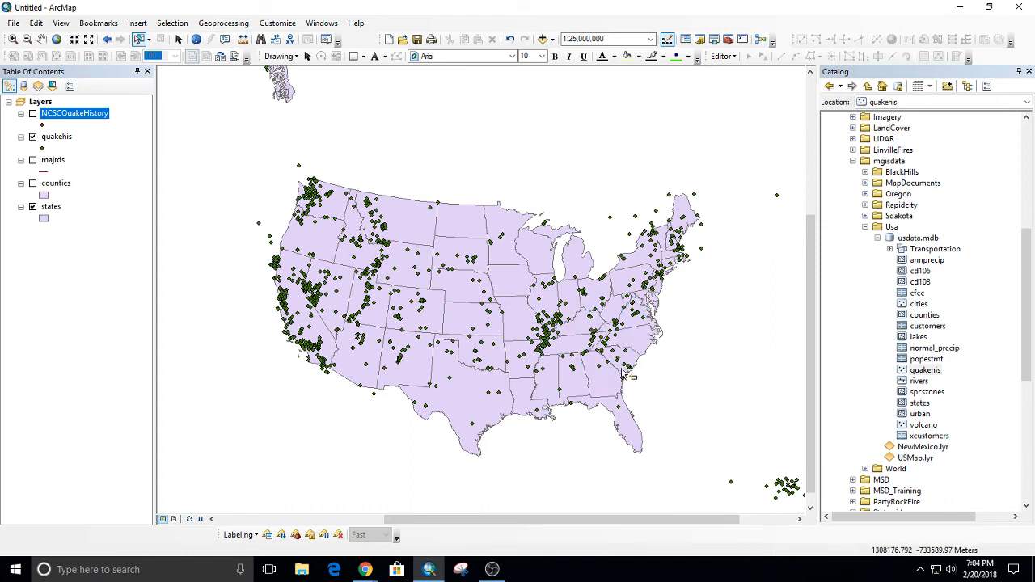
left_click_drag(570, 318, 647, 387)
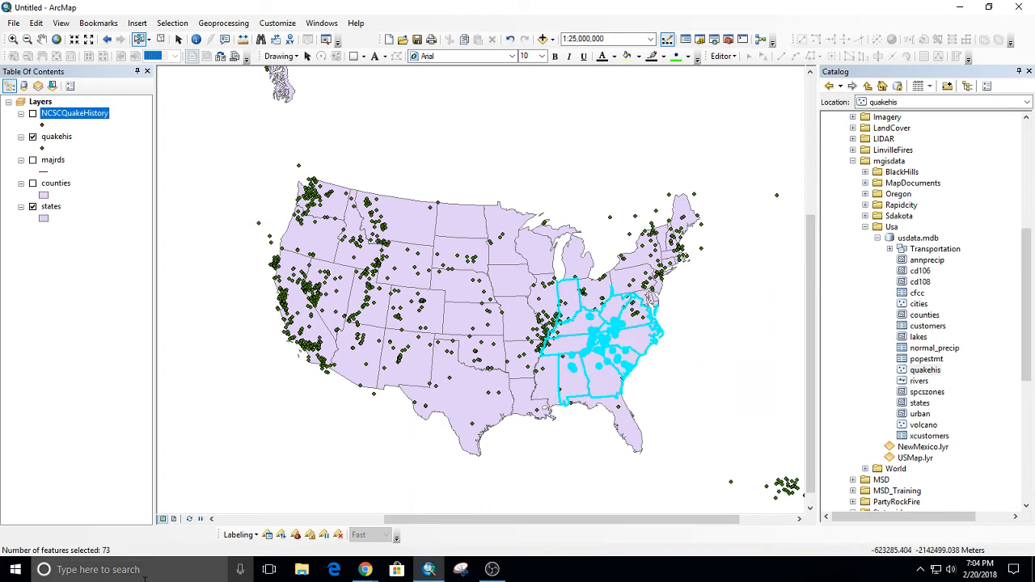
left_click(710, 322)
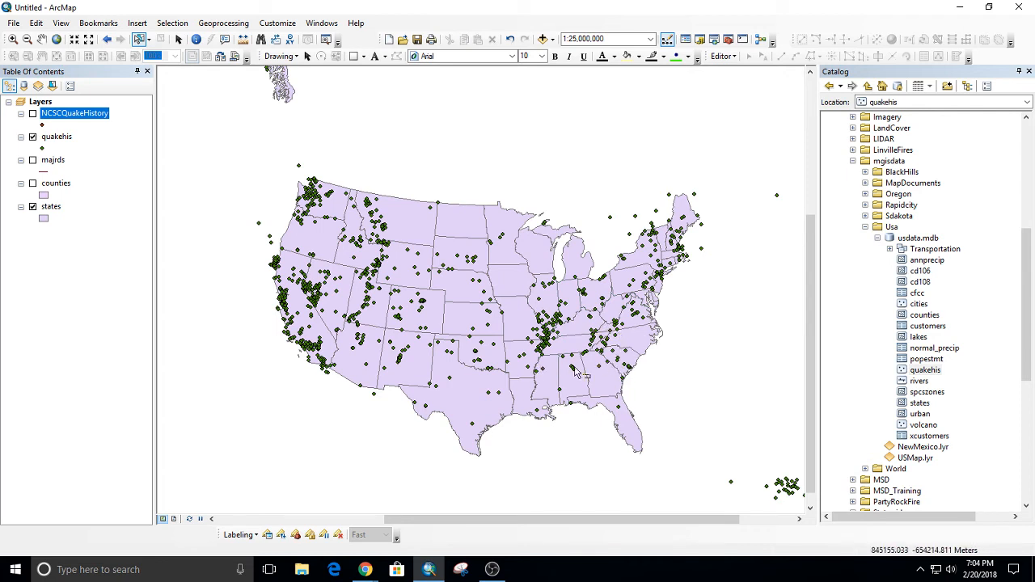
Box-select the features around eastern Tennessee and the western Carolinas, and clear only the states layer's selection.
left_click_drag(577, 324, 624, 368)
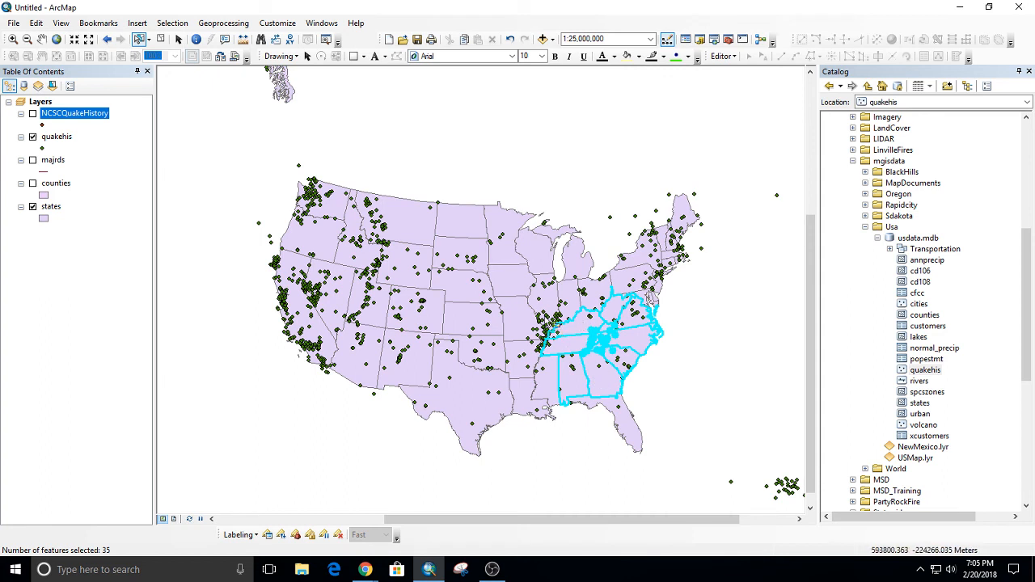
right_click(53, 212)
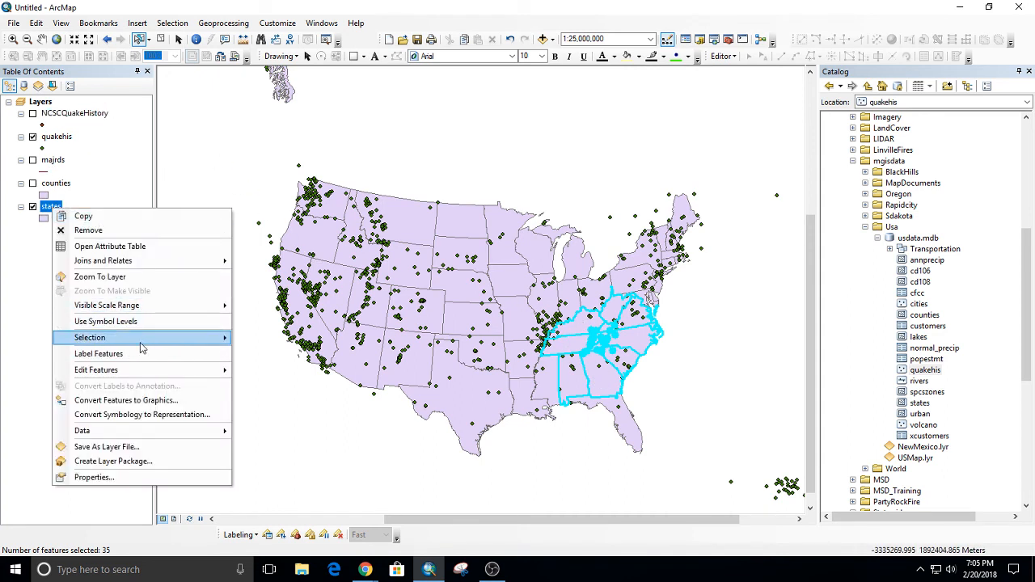
mouse_move(141, 346)
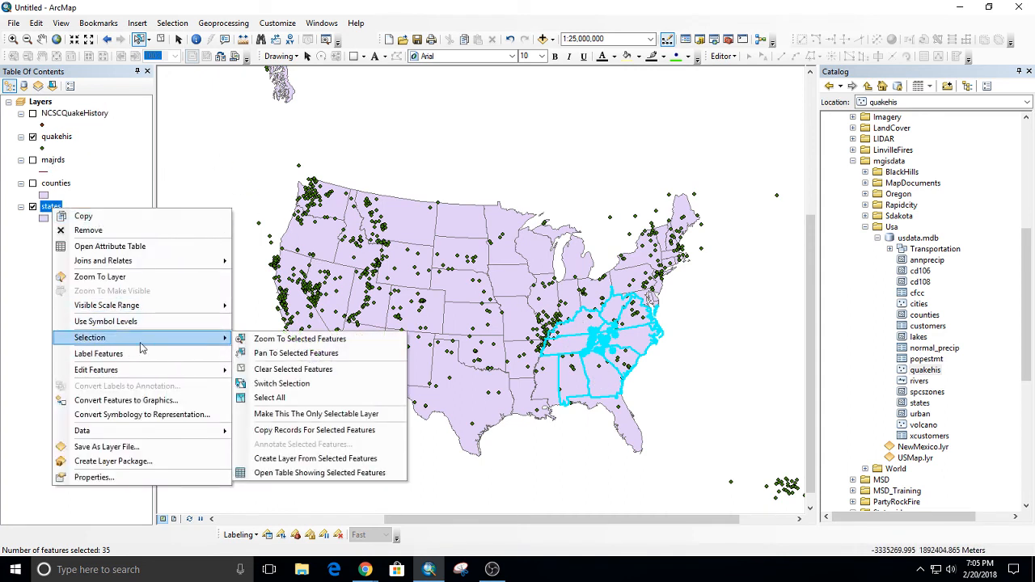
left_click(307, 375)
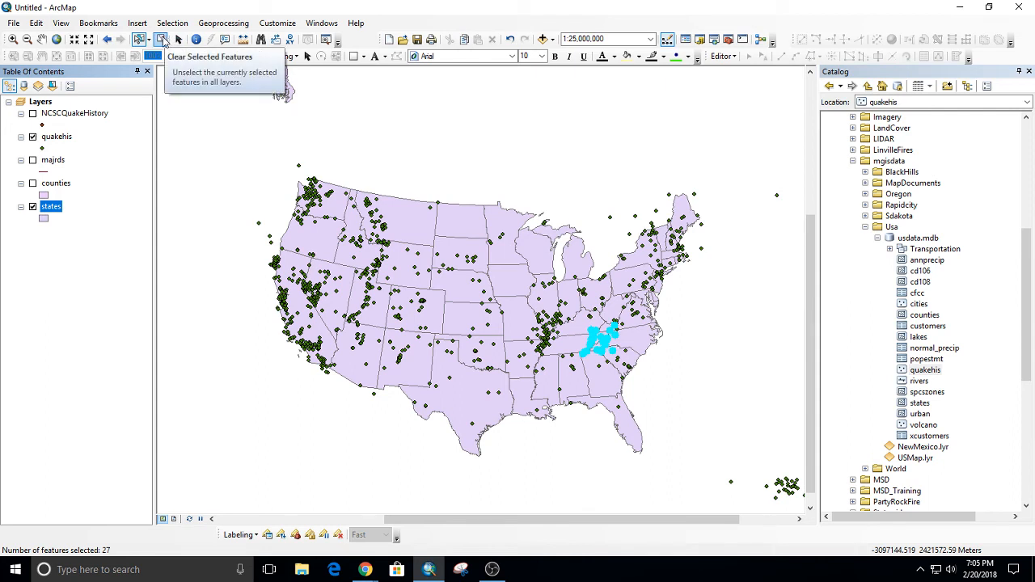
Make the states layer unselectable and box-select quakehis points in several regions, finishing with those around South Carolina.
left_click(53, 86)
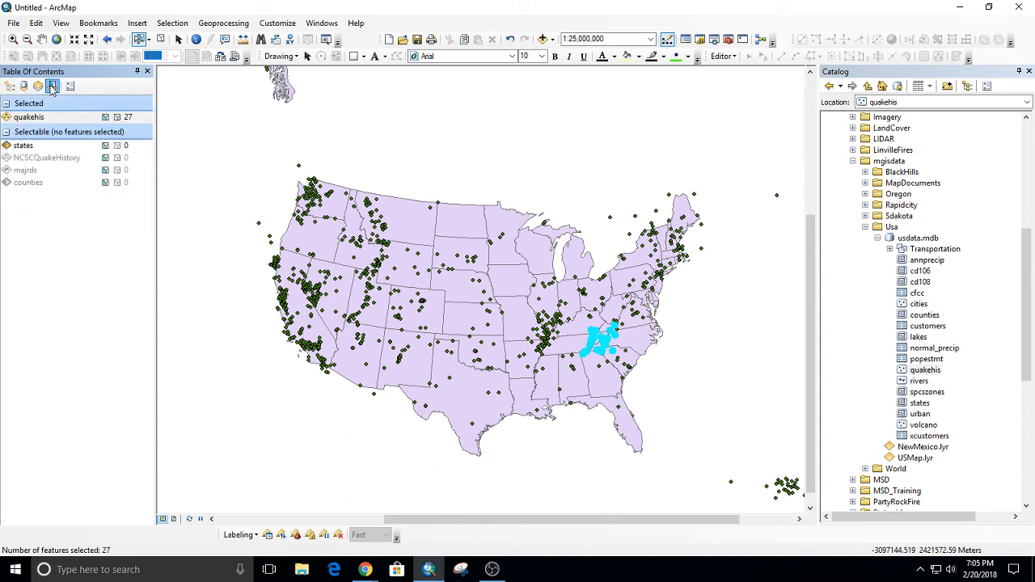
left_click(109, 146)
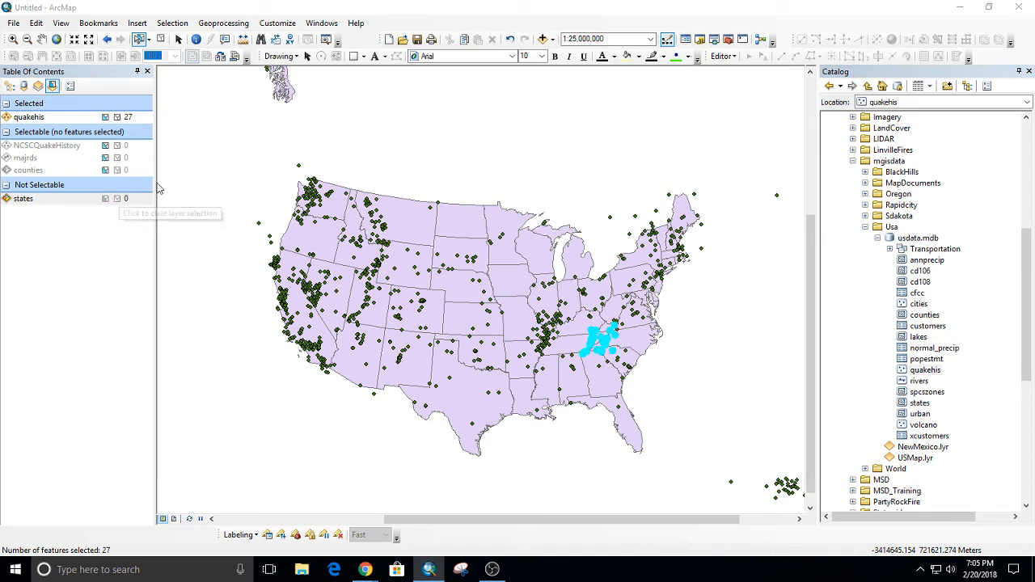
left_click_drag(548, 295, 633, 394)
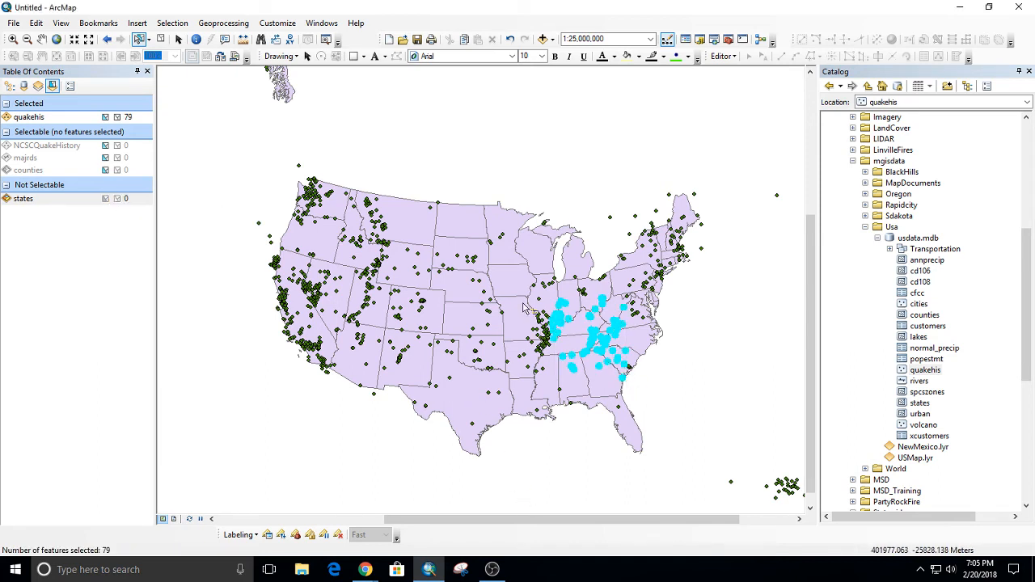
left_click_drag(484, 294, 578, 403)
left_click_drag(365, 296, 433, 360)
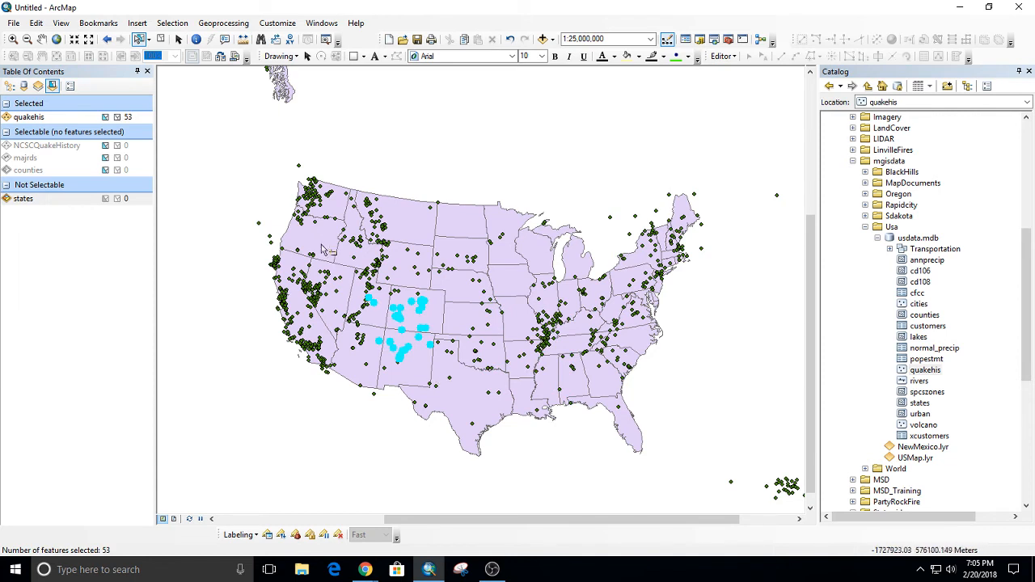
left_click_drag(331, 208, 452, 311)
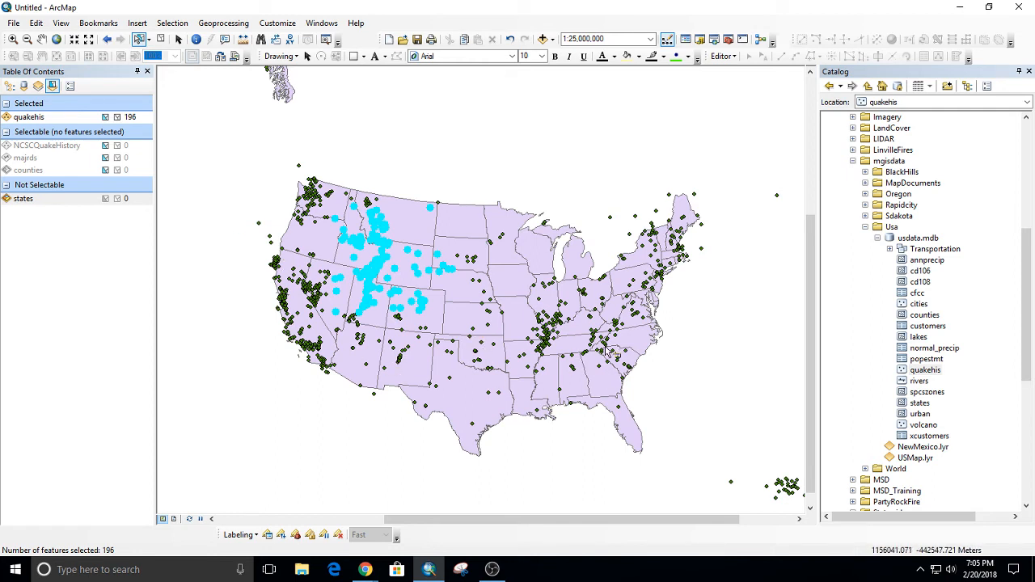
left_click_drag(598, 348, 647, 391)
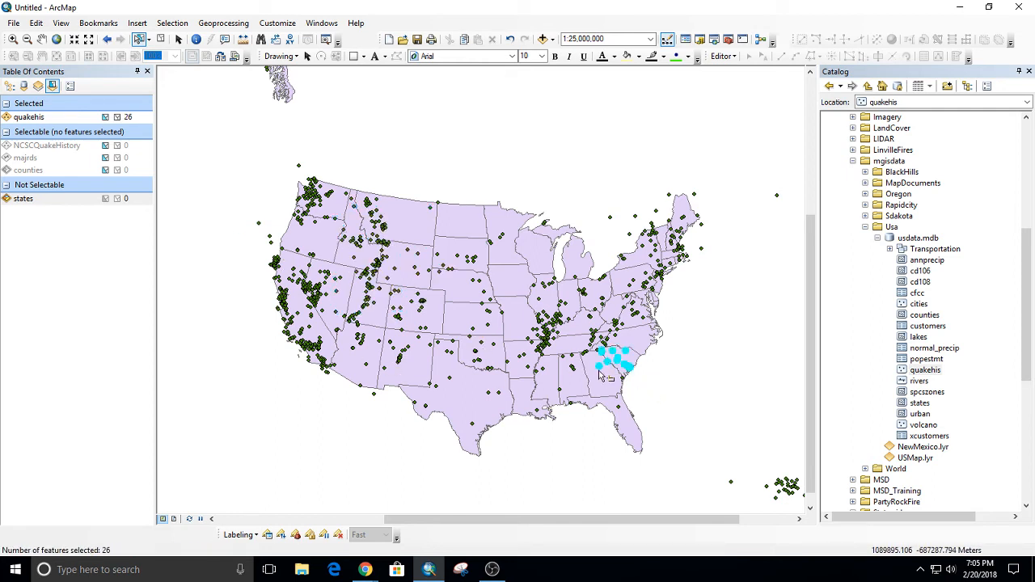
Return to listing layers by drawing order and change the quakehis symbol to a red Star 3 marker.
left_click(10, 86)
right_click(64, 143)
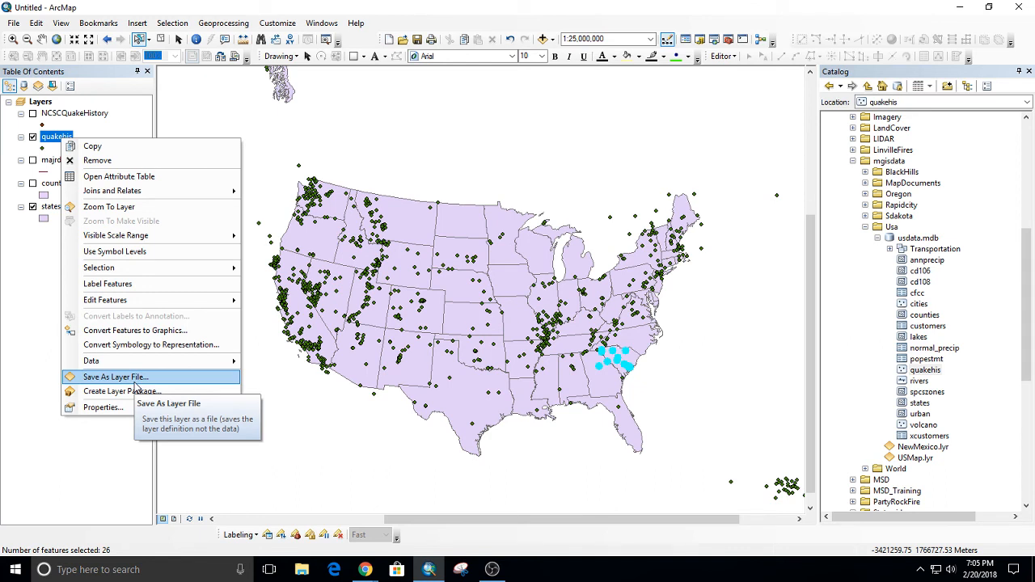
left_click(40, 148)
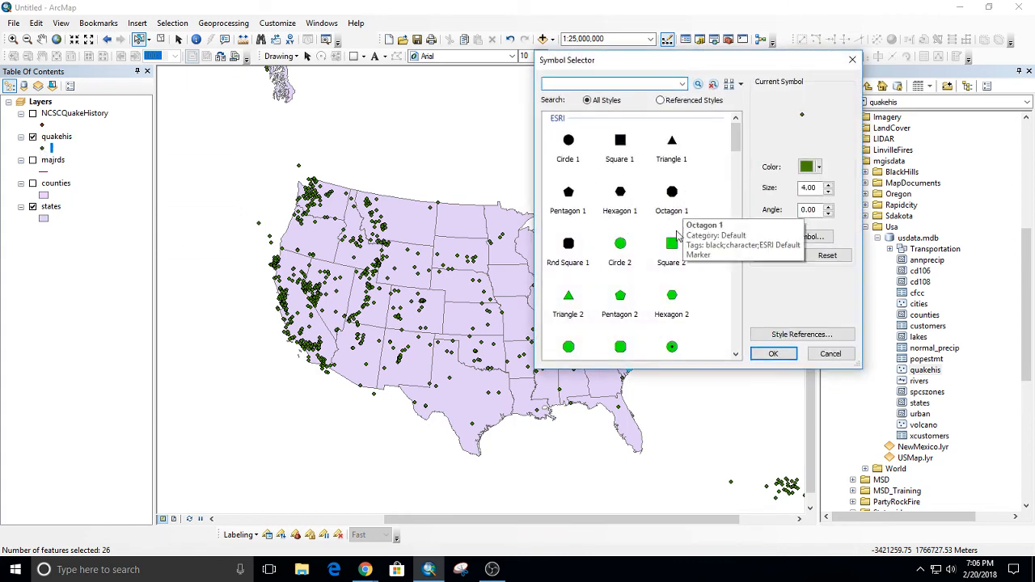
scroll(676, 234, "down", 3)
left_click(671, 269)
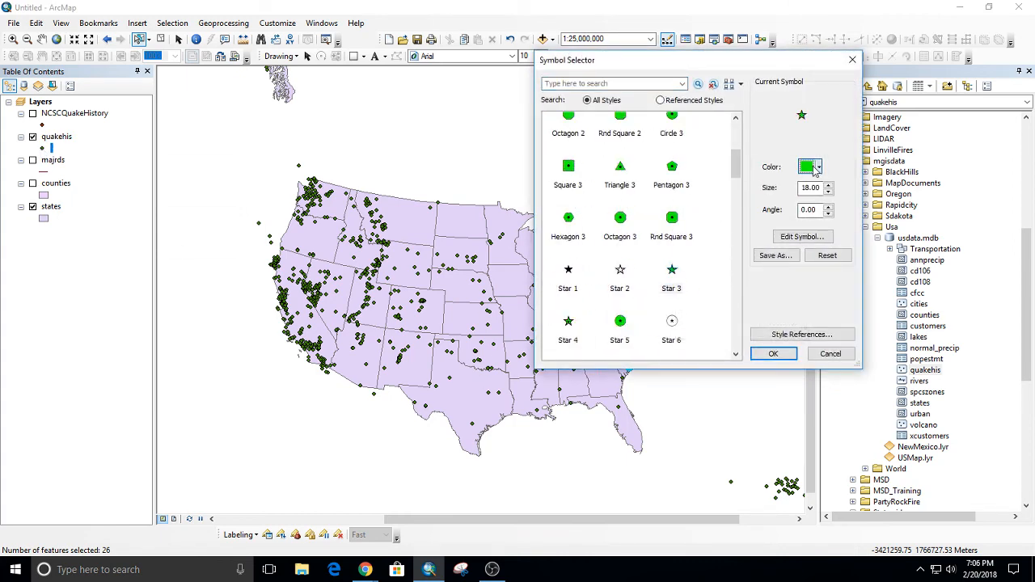
left_click(816, 167)
left_click(807, 202)
left_click(772, 354)
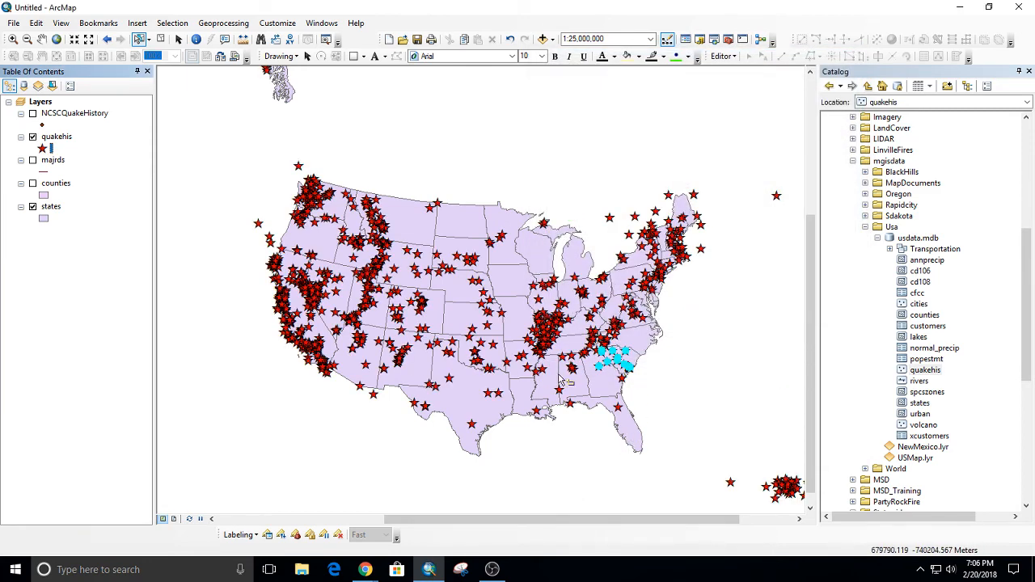
Save the quakehis layer as the layer file quakehis.lyr in S:\GIS_Courses\GIS_Data.
right_click(71, 139)
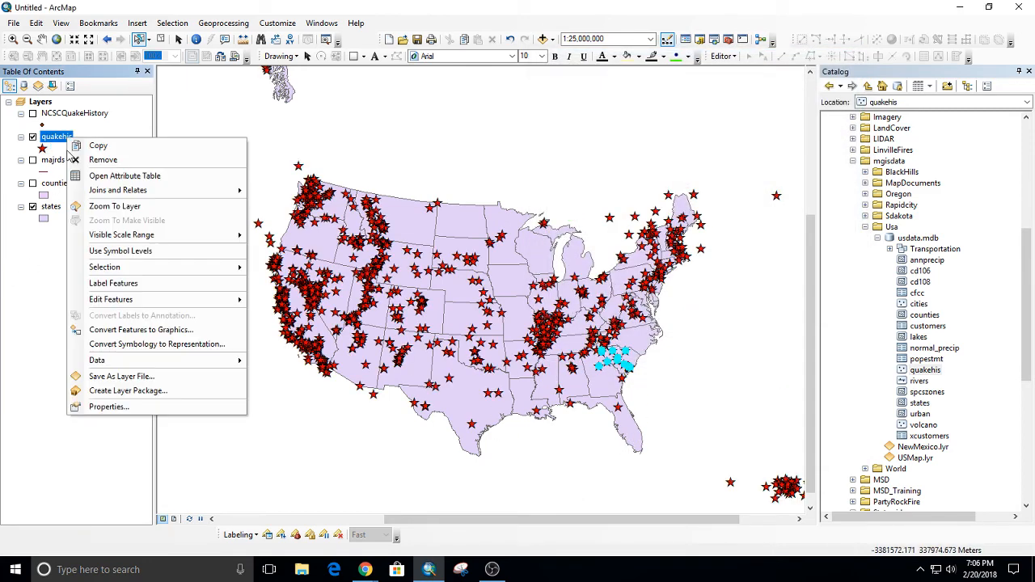
left_click(127, 376)
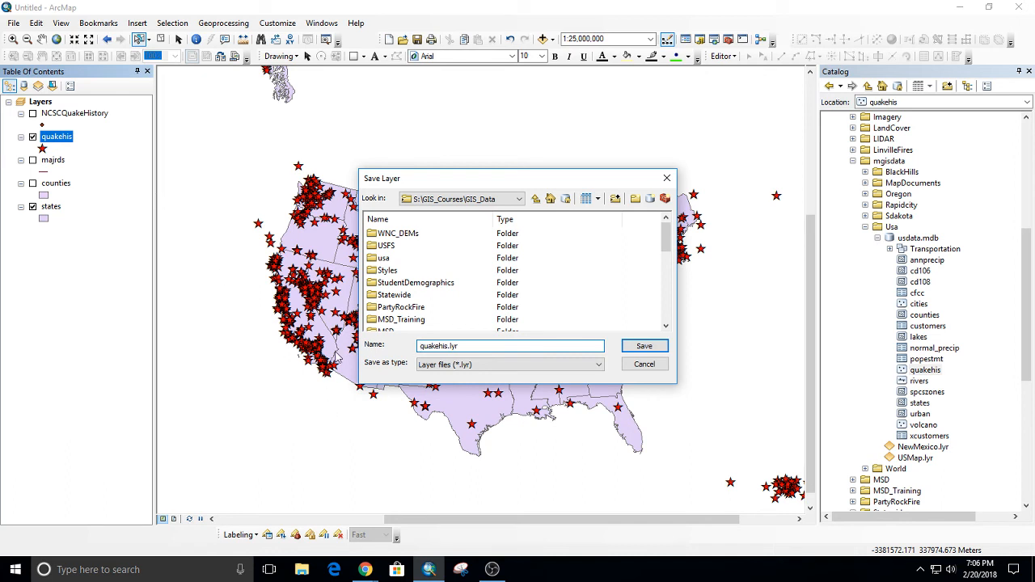
left_click(635, 347)
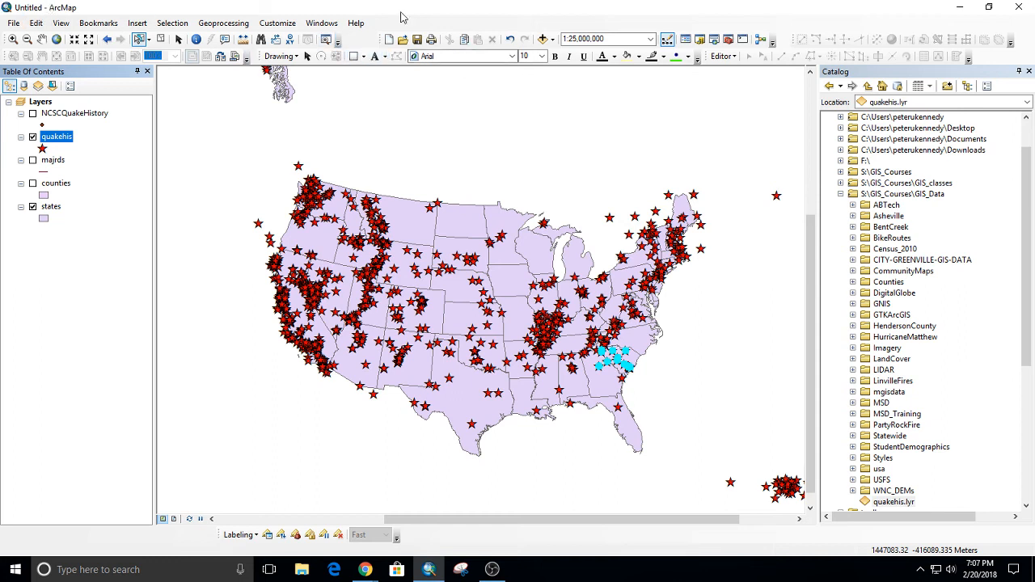
Add the original quakehis feature class from usdata.mdb in the mgisdata Usa folder to the map again.
scroll(907, 426, "down", 3)
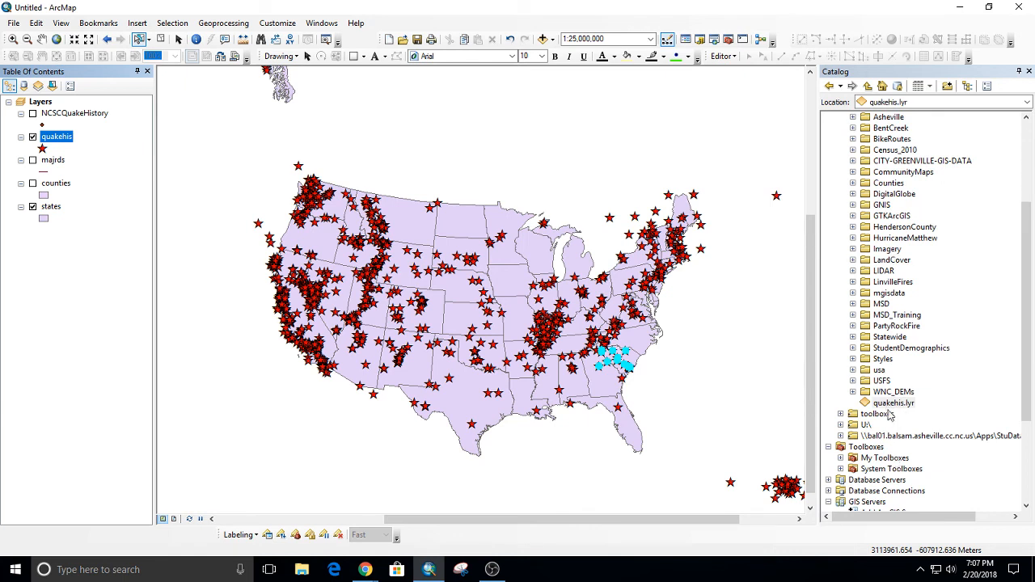
scroll(870, 336, "up", 1)
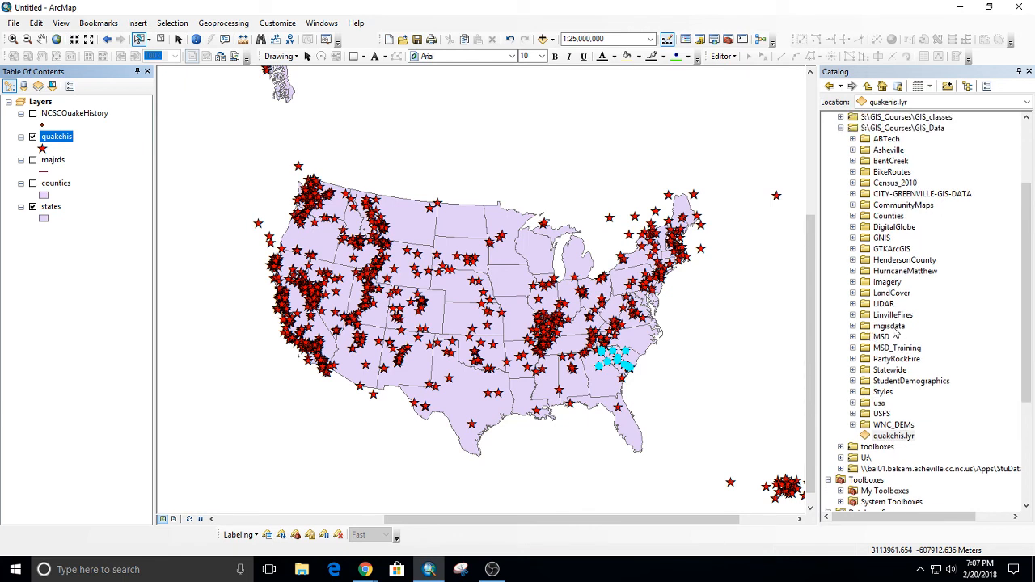
double_click(893, 327)
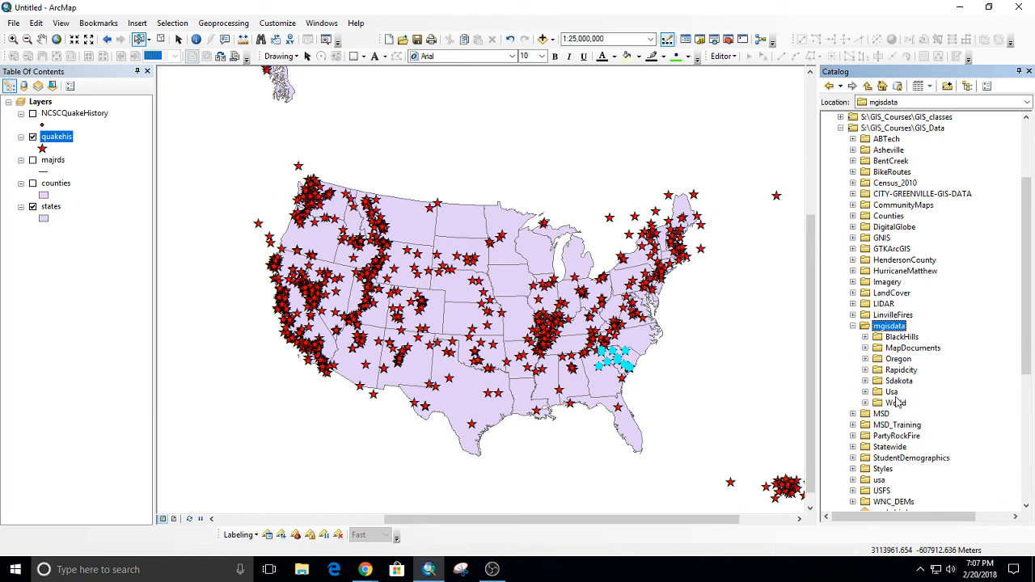
double_click(894, 393)
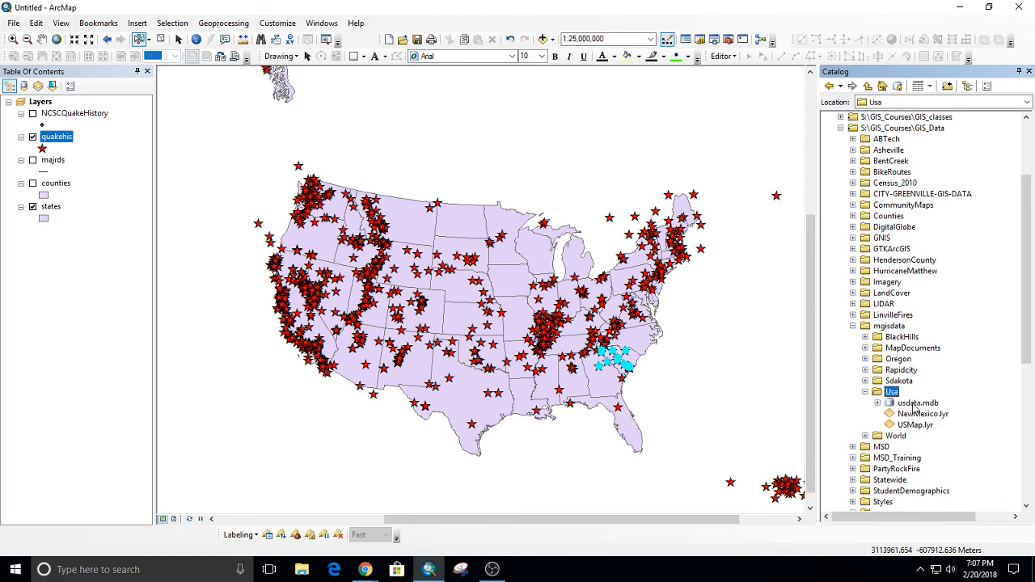
double_click(916, 403)
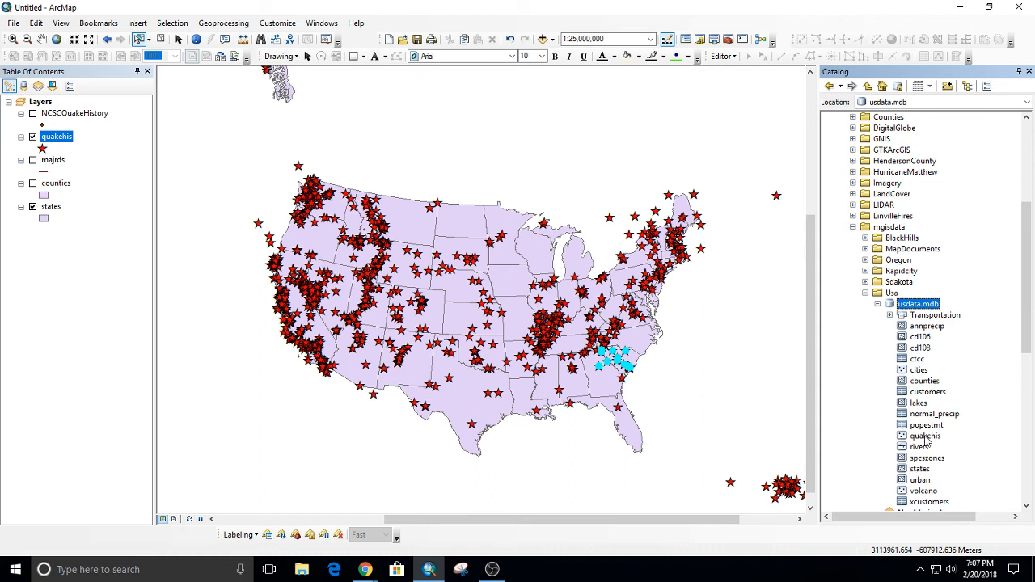
left_click_drag(924, 437, 57, 121)
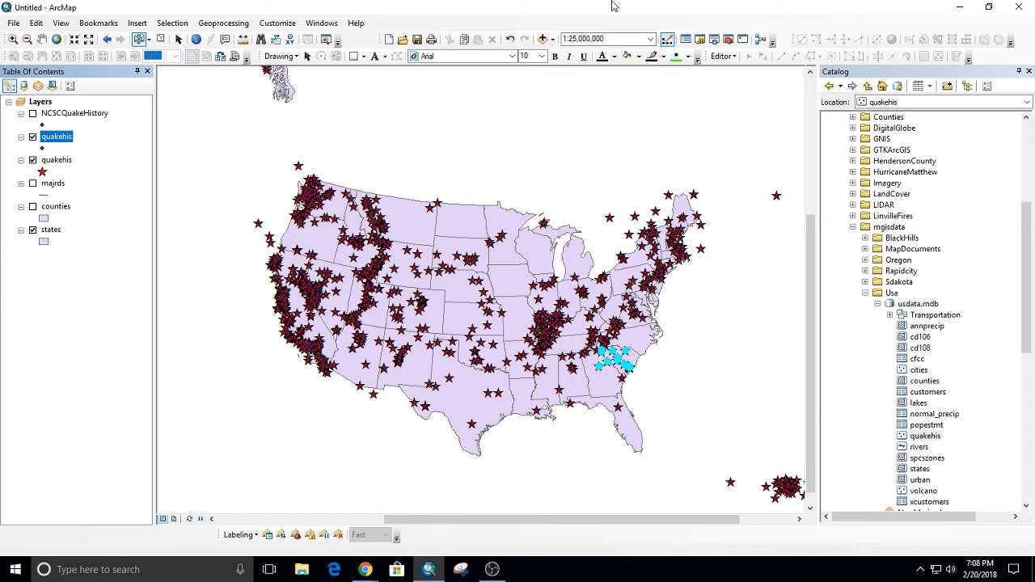
Insert a new data frame and add ZoningCounty to it from the BuncombeCounty dataset in Asheville.gdb.
scroll(902, 187, "up", 4)
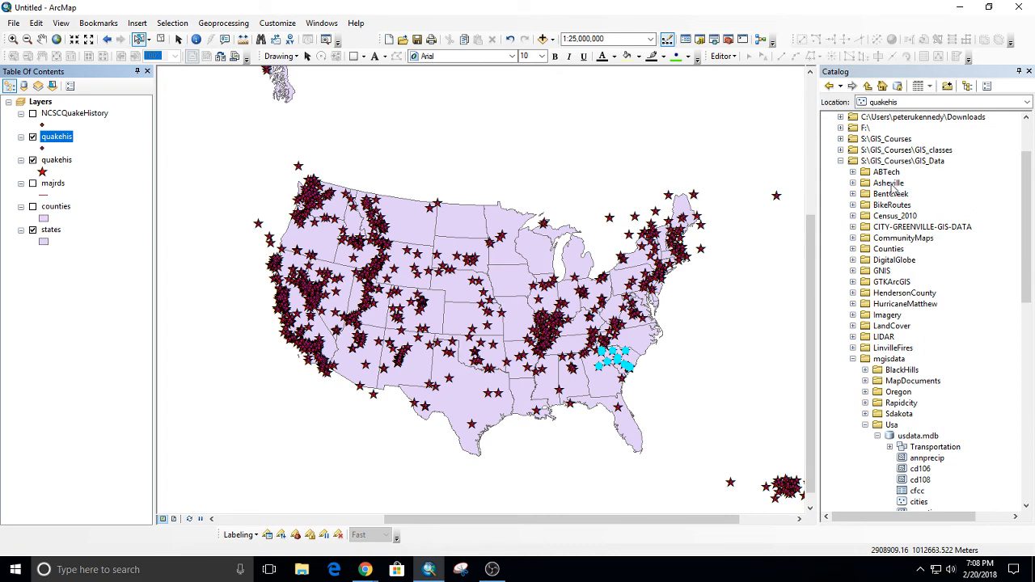
double_click(892, 185)
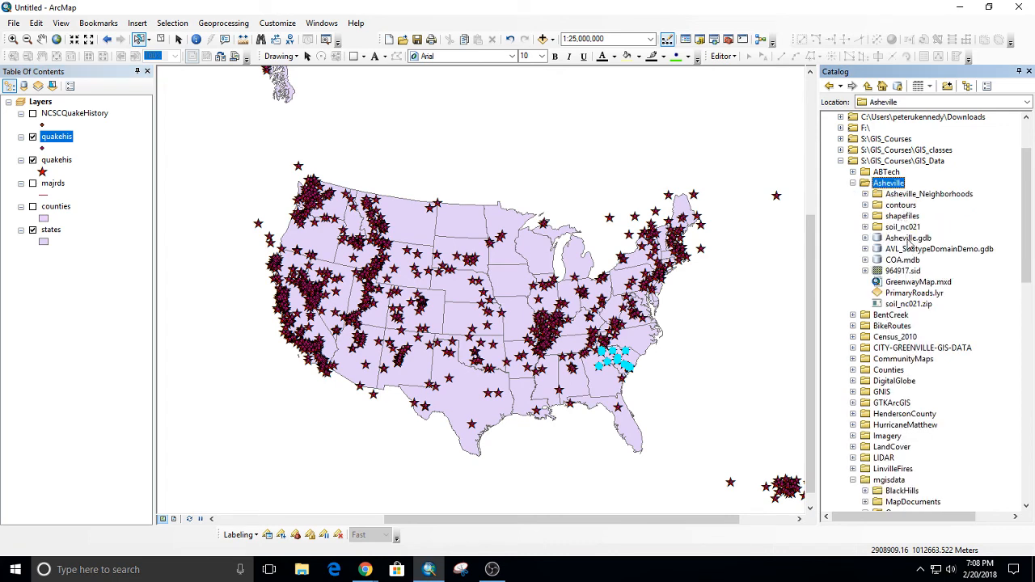
double_click(909, 238)
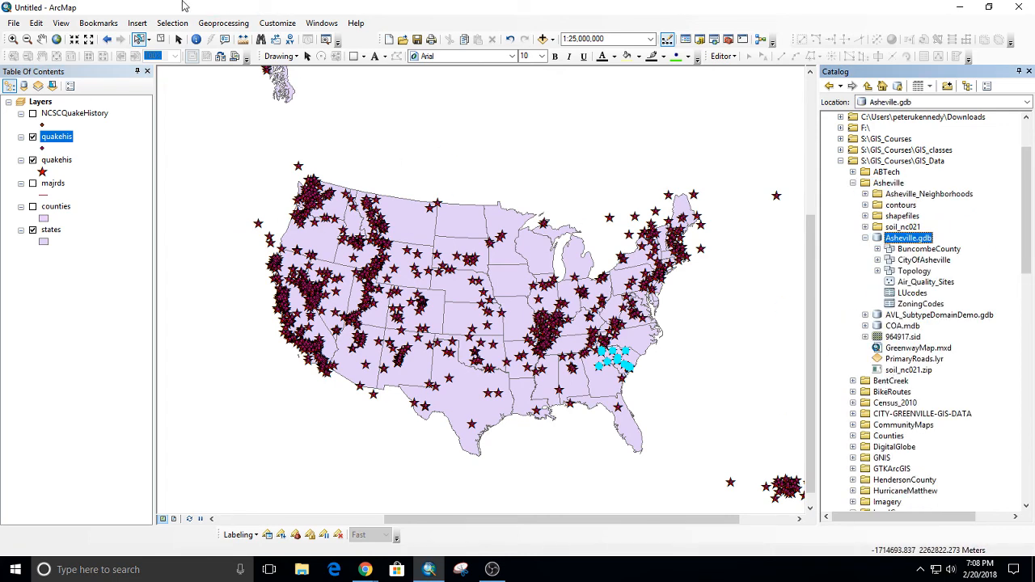
left_click(136, 23)
left_click(164, 35)
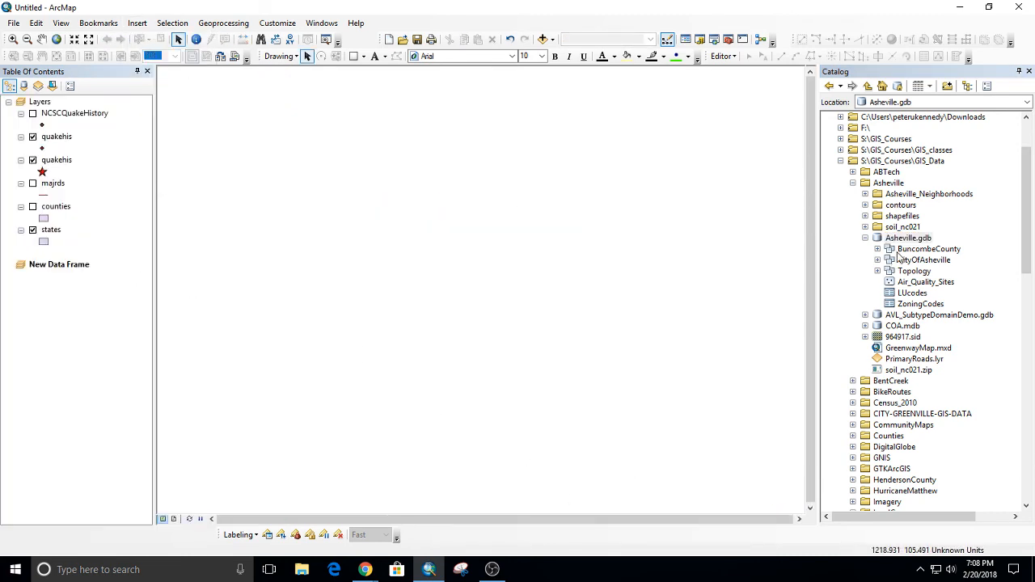
double_click(899, 250)
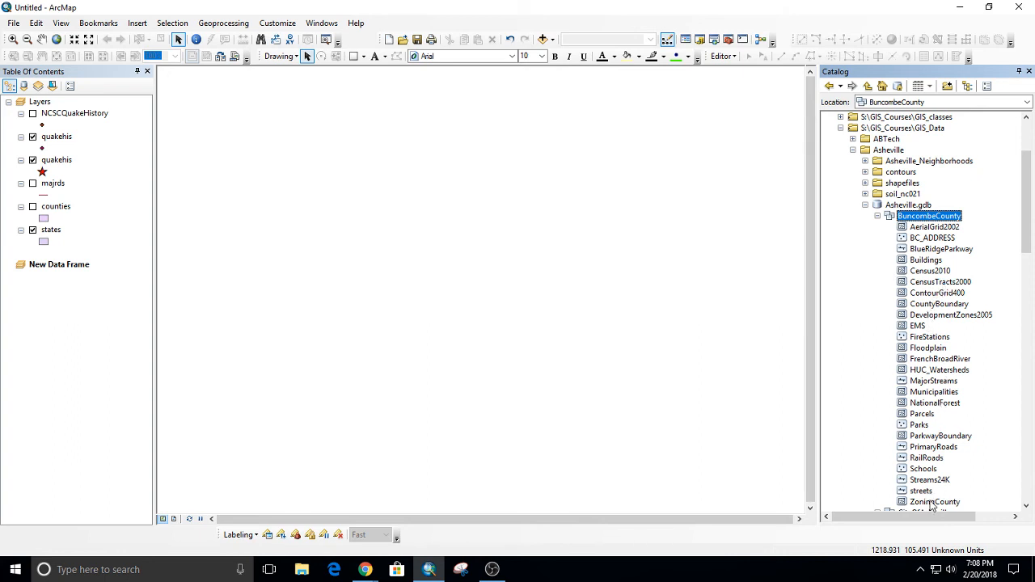
left_click_drag(931, 503, 430, 360)
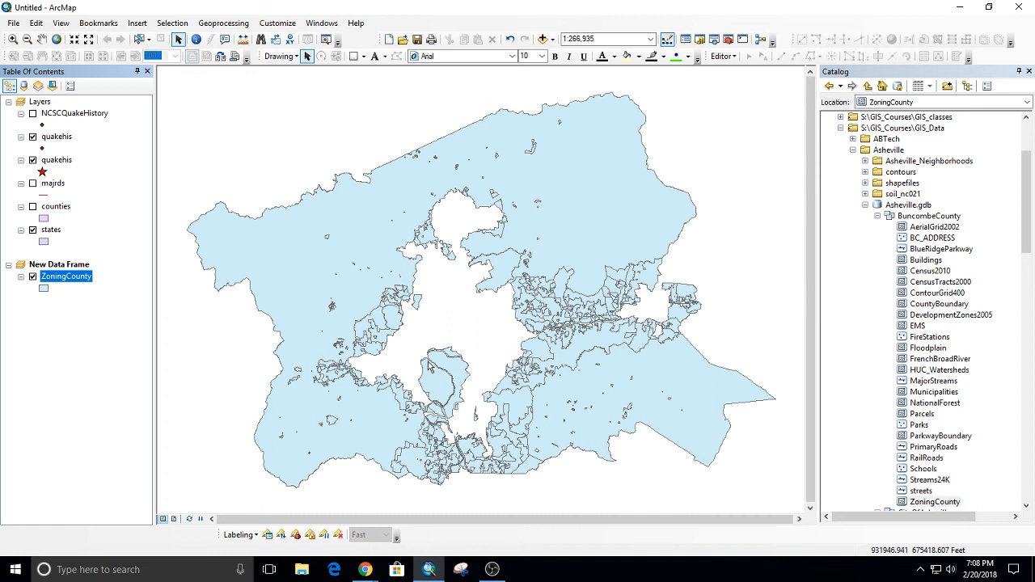
Apply graduated-colors quantity symbology with the green-to-red color ramp to the ZoningCounty layer, leaving the value field at none.
double_click(61, 274)
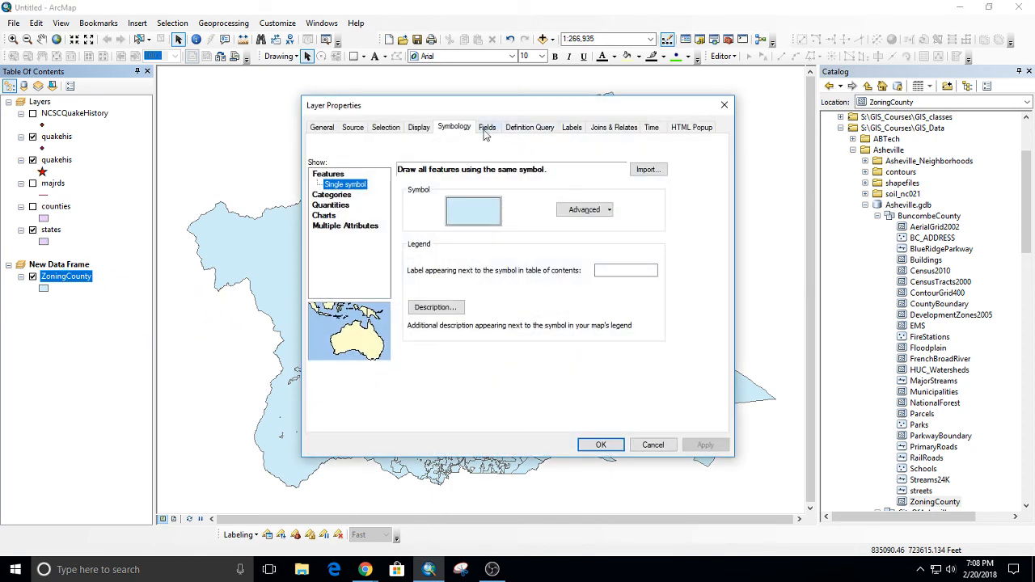
left_click(327, 205)
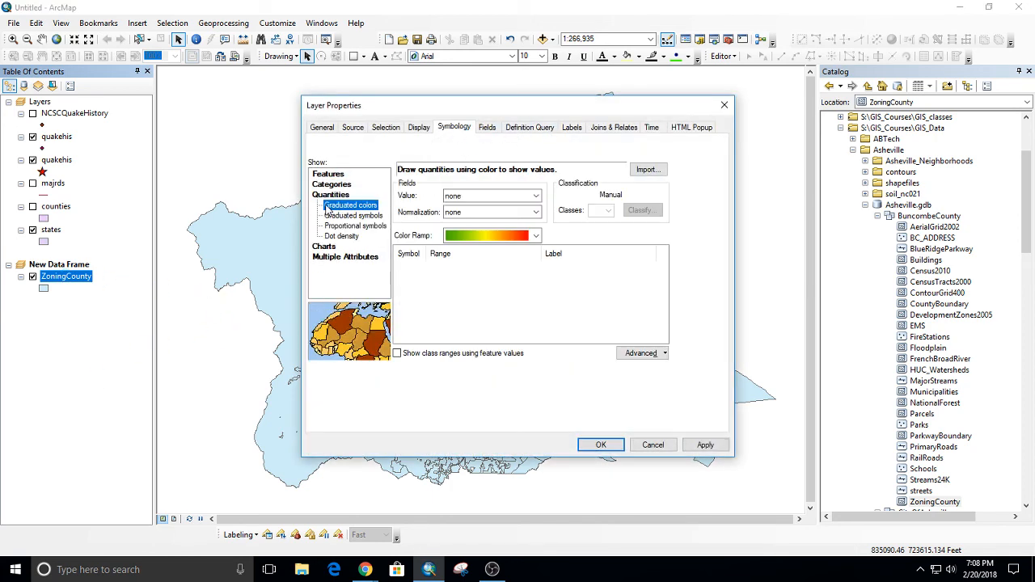
left_click(484, 234)
left_click(484, 234)
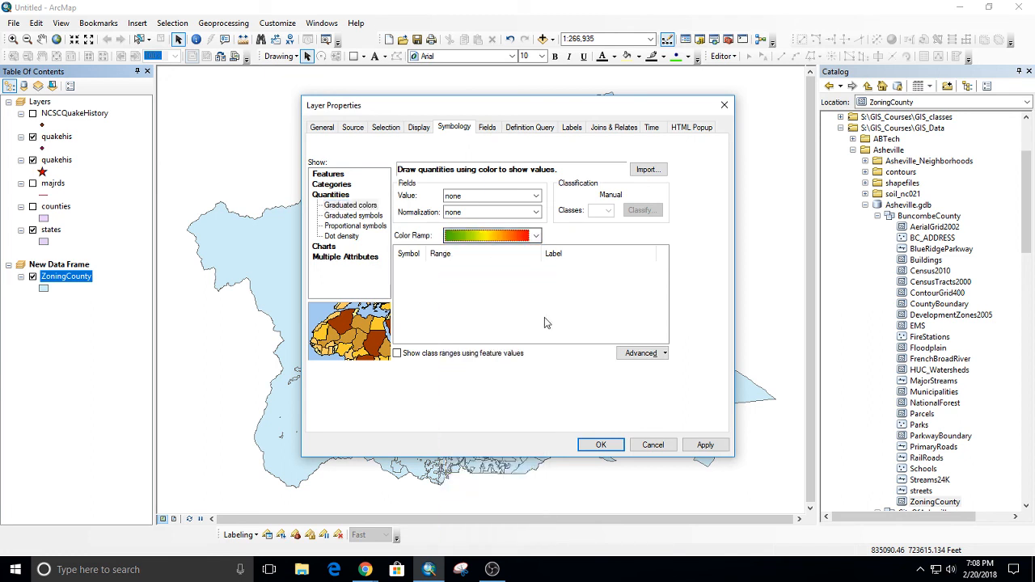
left_click(700, 445)
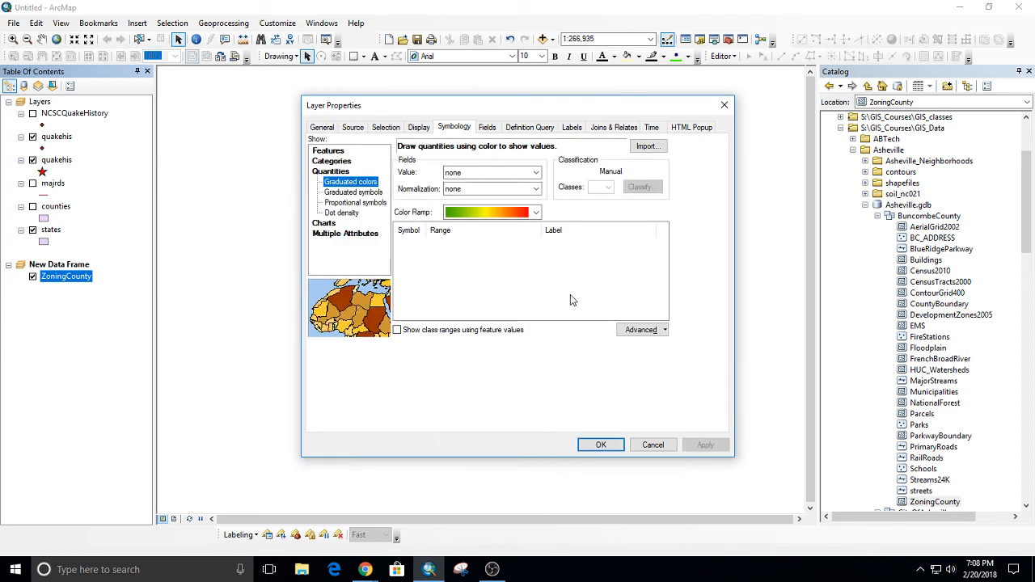
Review the fields offered for graduated colors and for unique values, and leave the layer properties without applying.
left_click(469, 173)
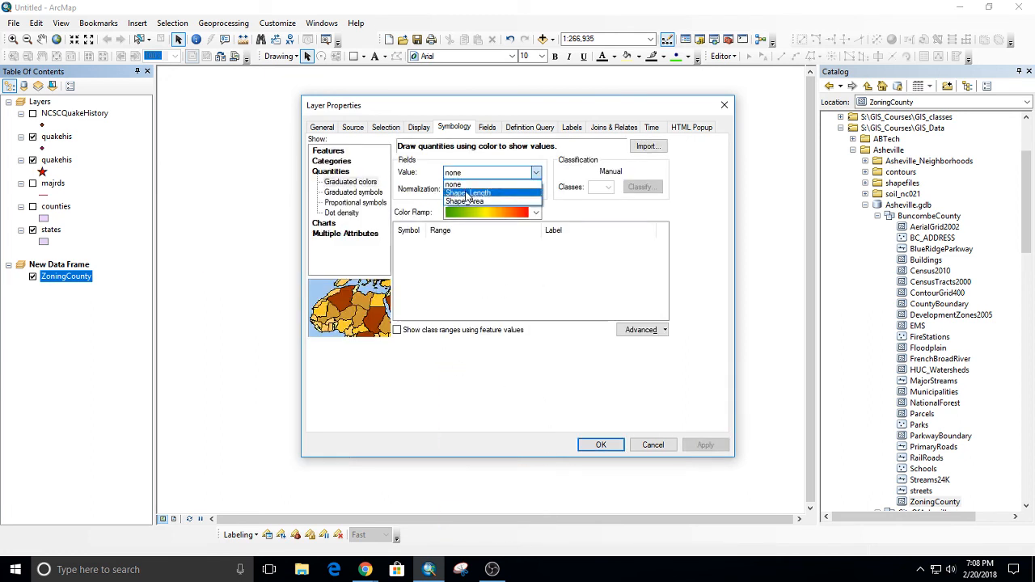
left_click(478, 173)
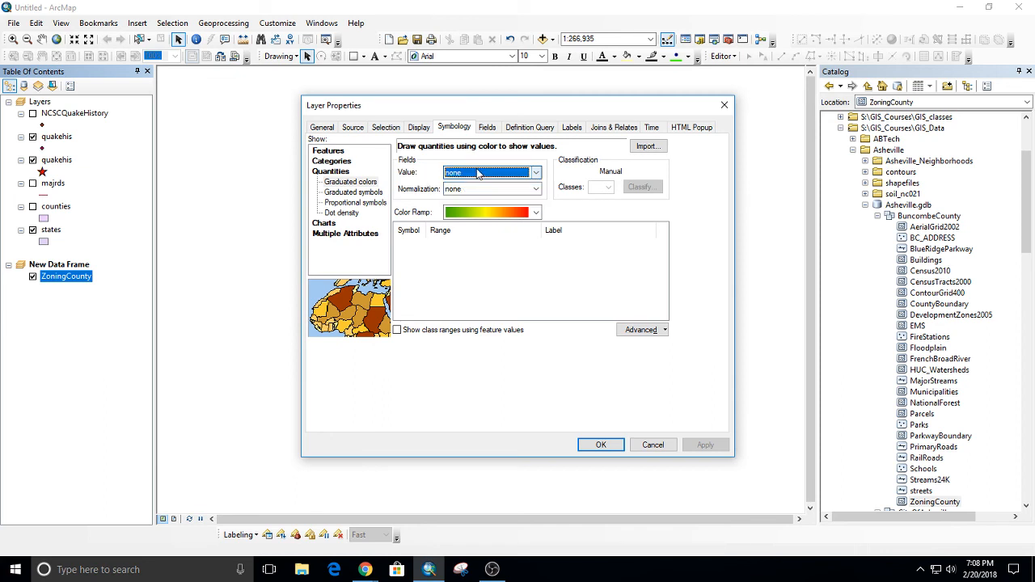
left_click(336, 162)
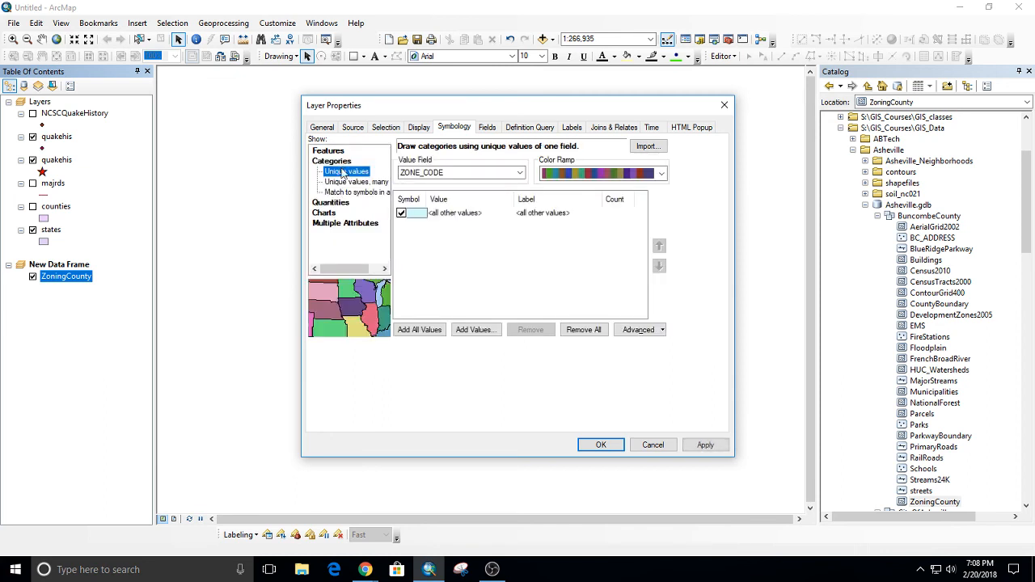
left_click(650, 446)
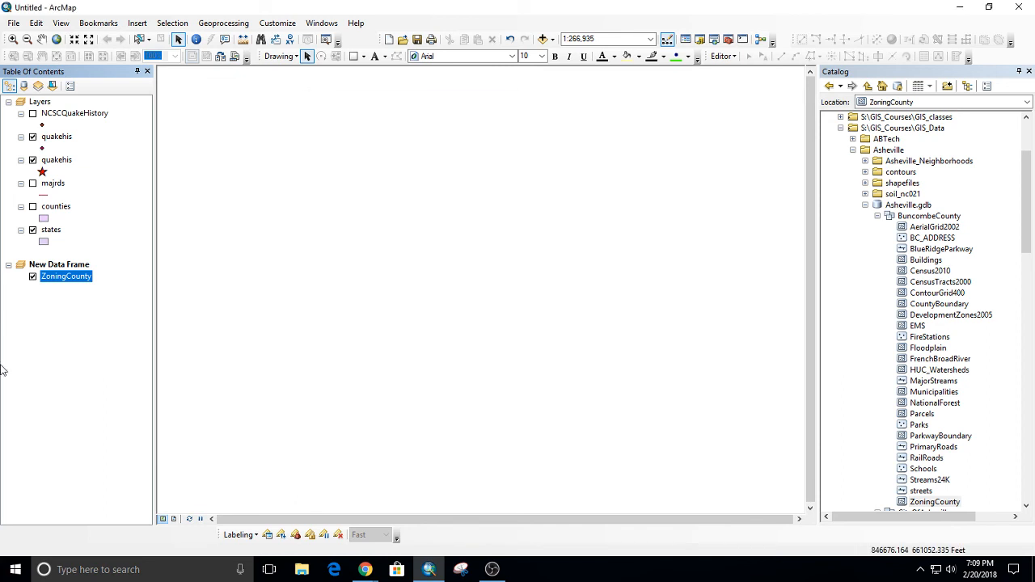
Open the ZoningCounty attribute table and highlight the ZONING_COD column.
right_click(71, 282)
left_click(109, 38)
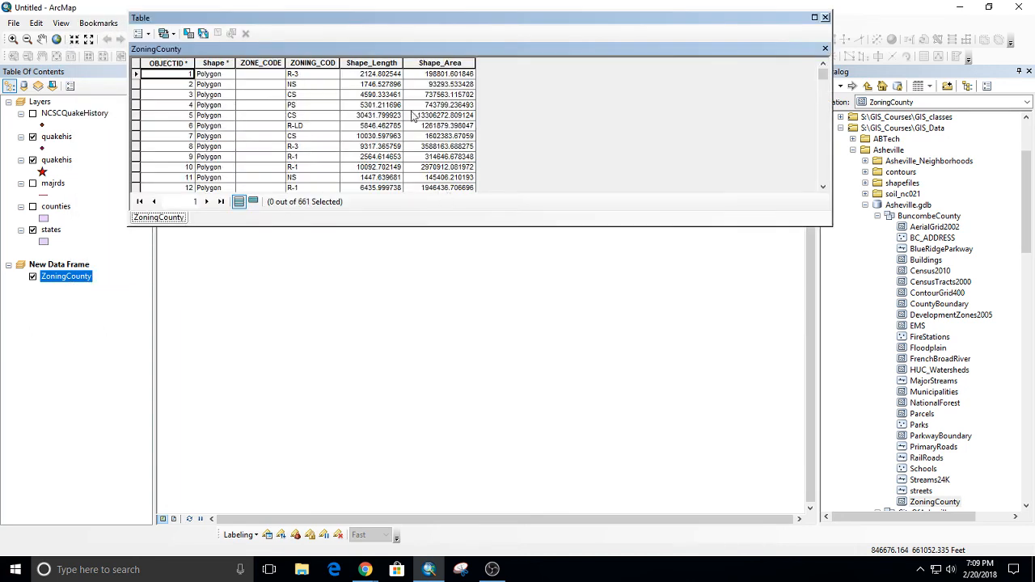
left_click(313, 65)
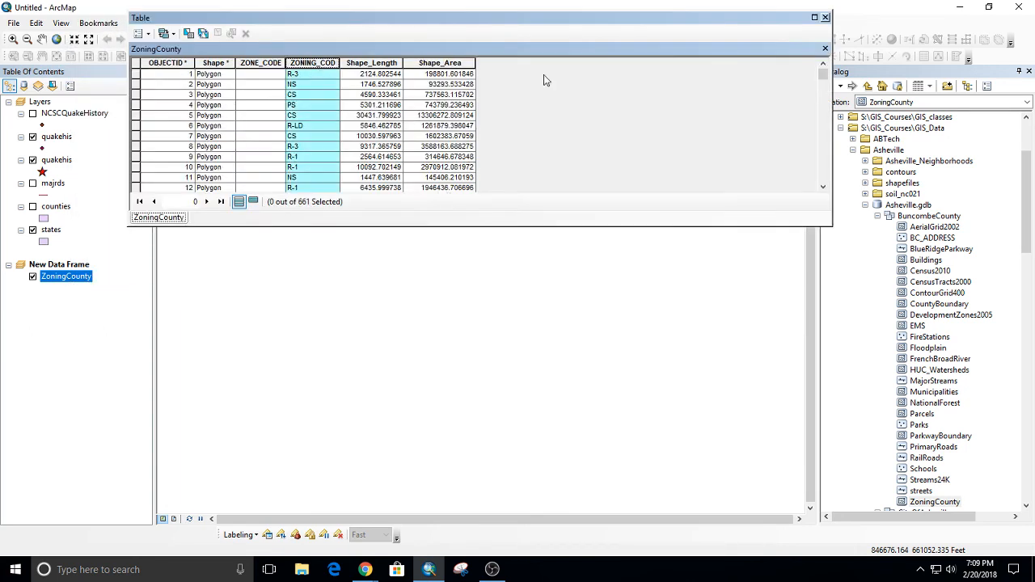
Symbolize the ZoningCounty layer by unique values of the ZONING_COD field, adding all values, and close the attribute table and layer properties.
left_click(825, 17)
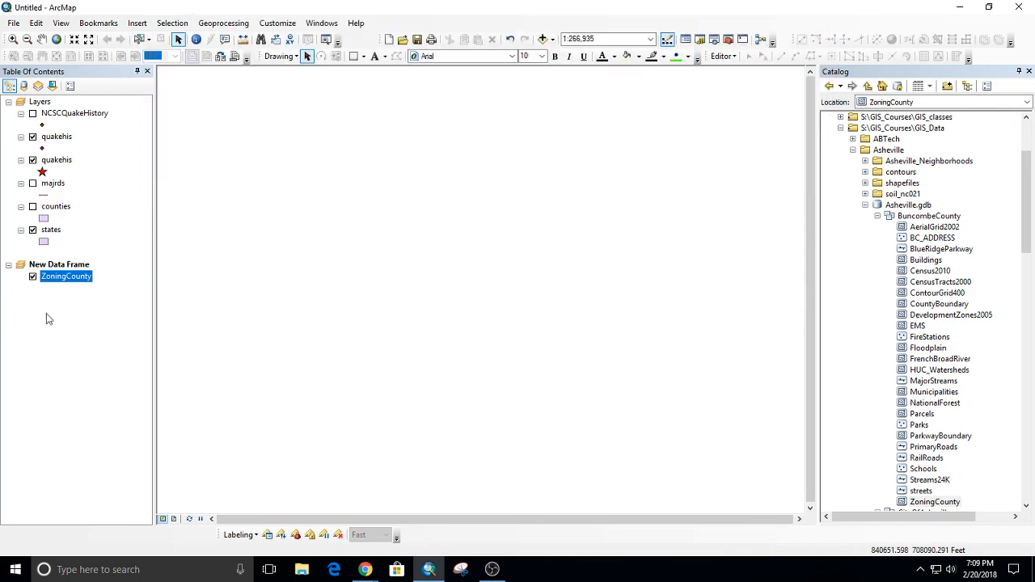
double_click(72, 277)
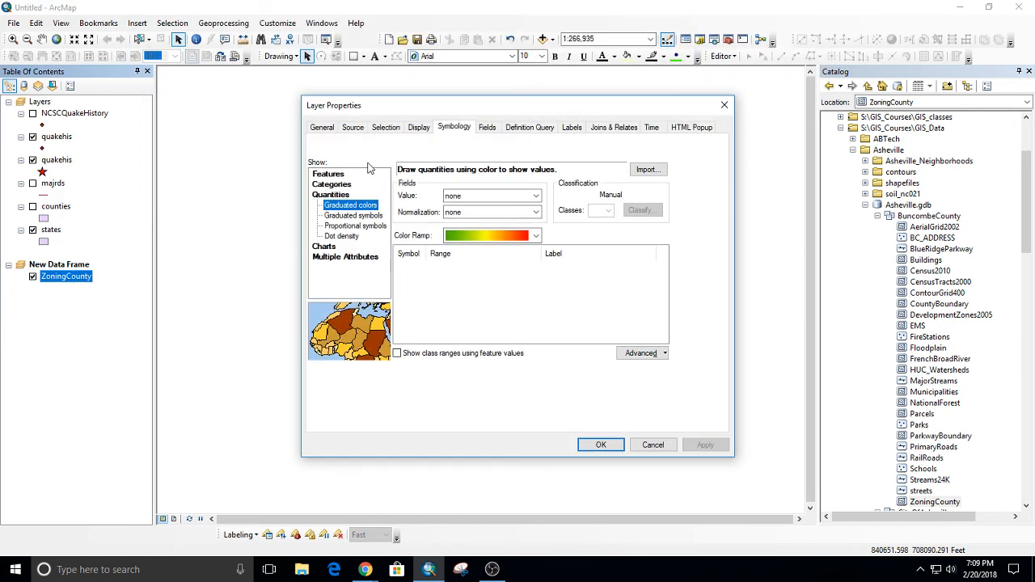
left_click(332, 185)
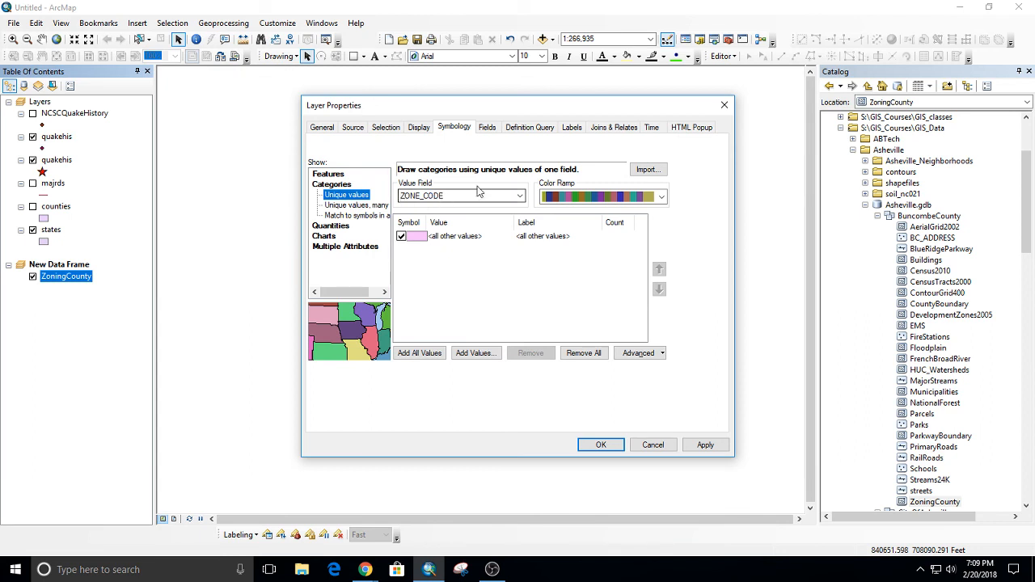
left_click(429, 355)
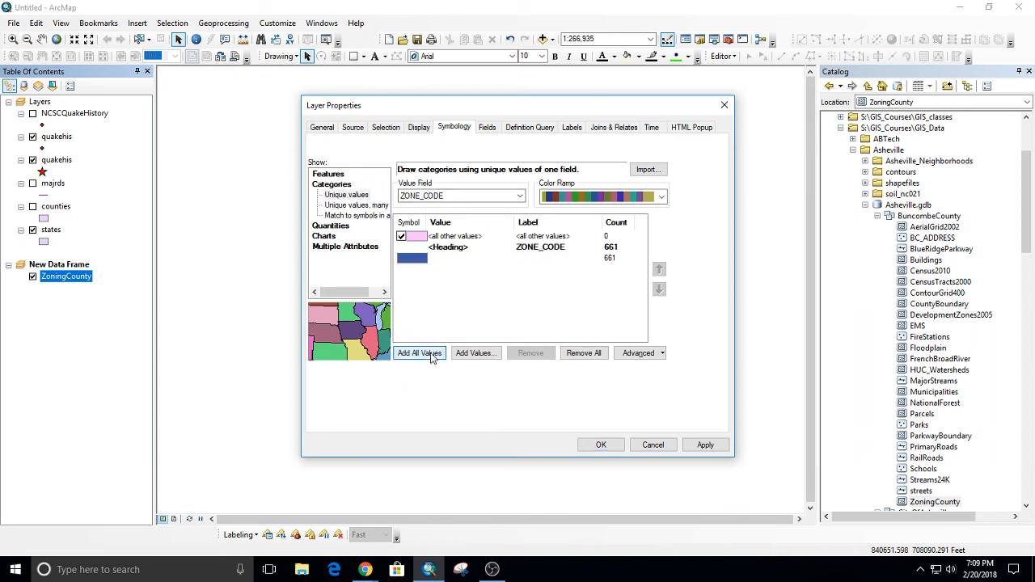
left_click(449, 195)
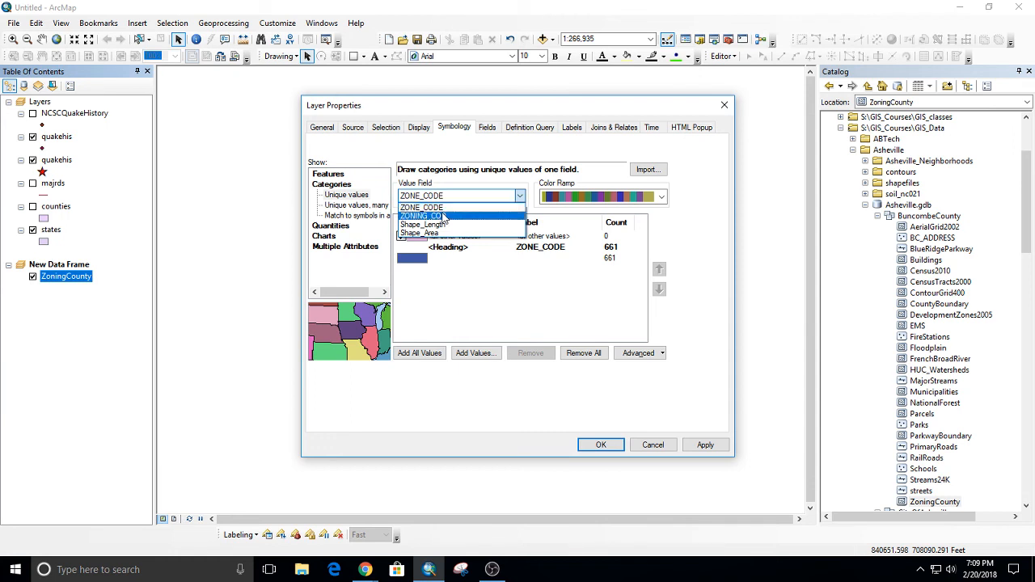
left_click(443, 217)
left_click(418, 353)
scroll(477, 311, "down", 1)
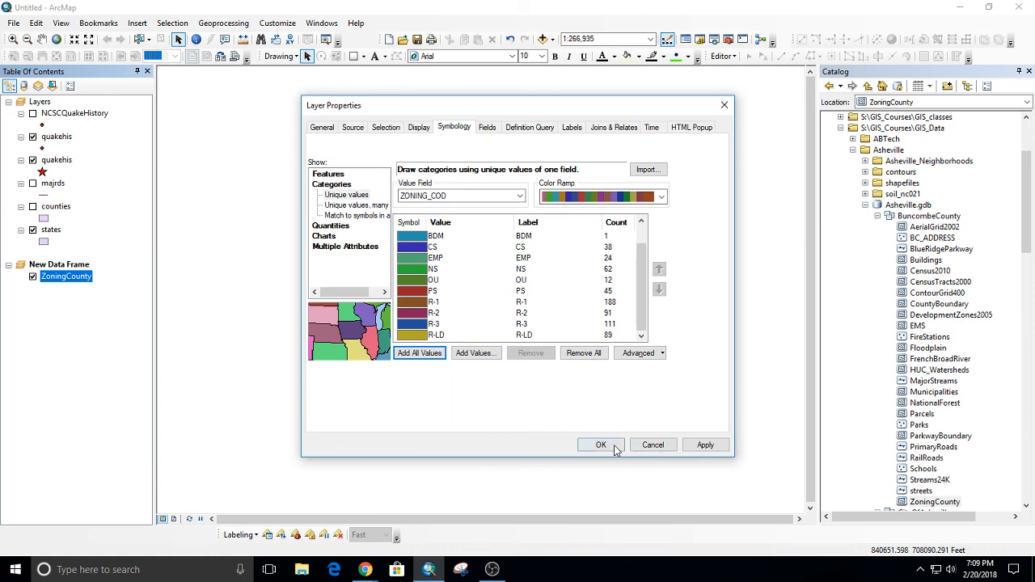
left_click(705, 446)
mouse_move(446, 110)
left_mouse_down()
mouse_move(739, 113)
mouse_move(751, 99)
left_mouse_up()
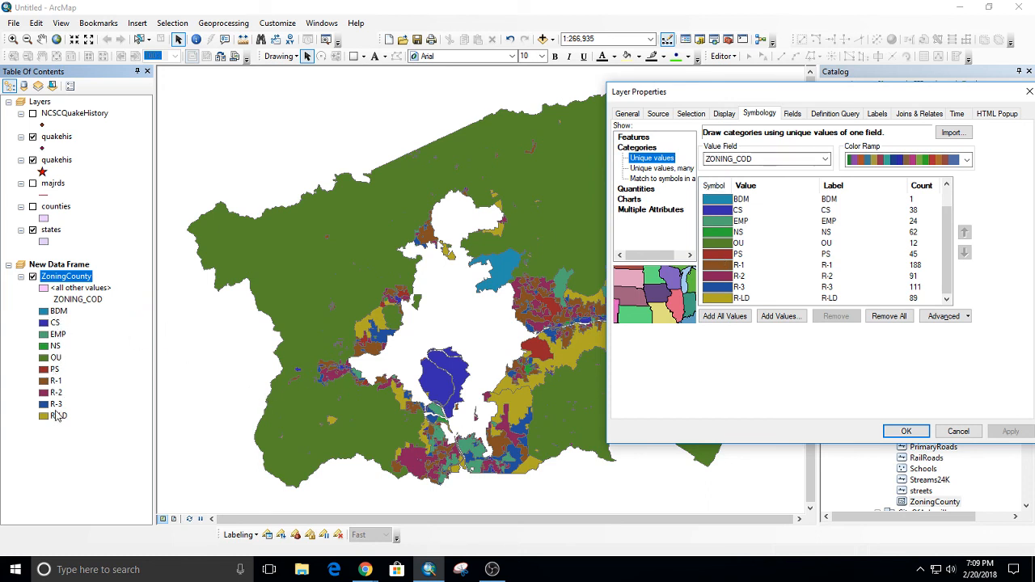
left_click(60, 277)
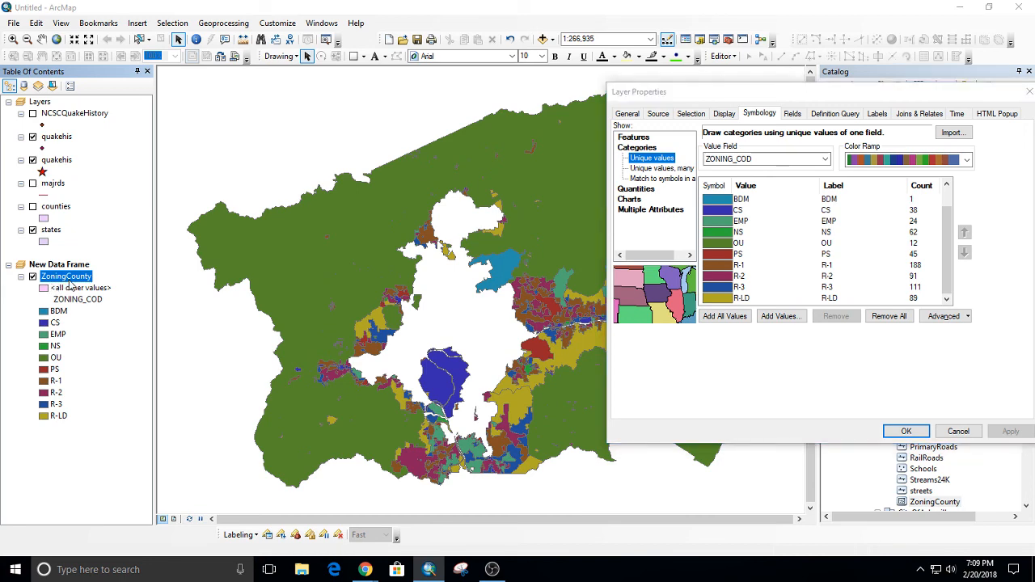
left_click(958, 431)
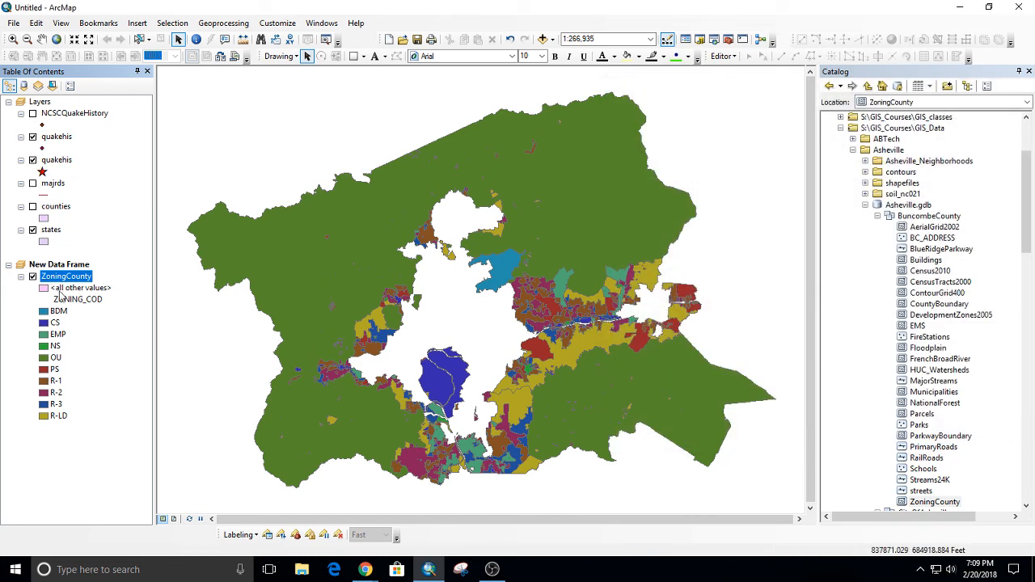
Save the ZoningCounty layer as the layer file ZoningCounty.lyr in the Documents folder.
right_click(65, 276)
left_click(115, 242)
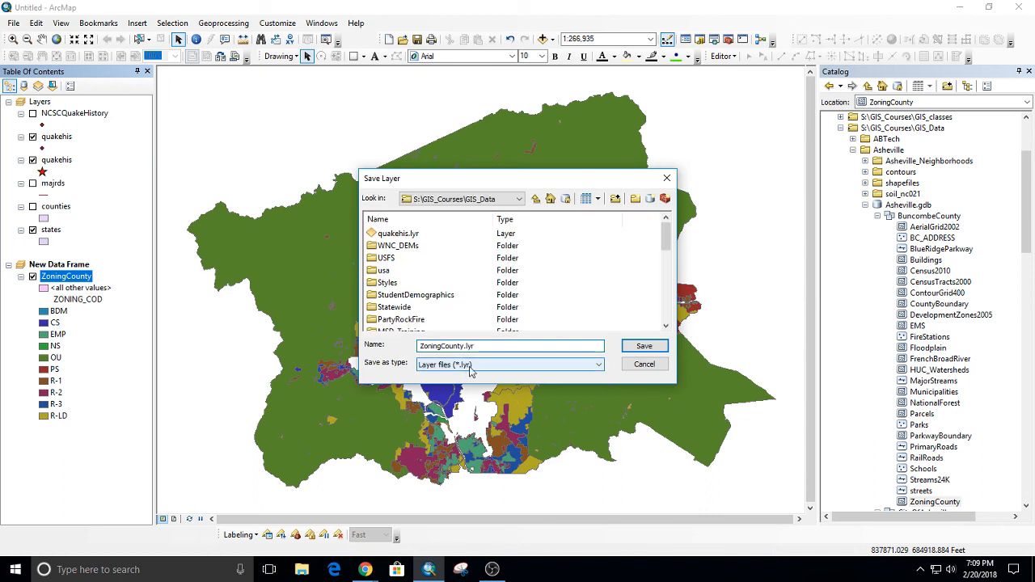
left_click(457, 199)
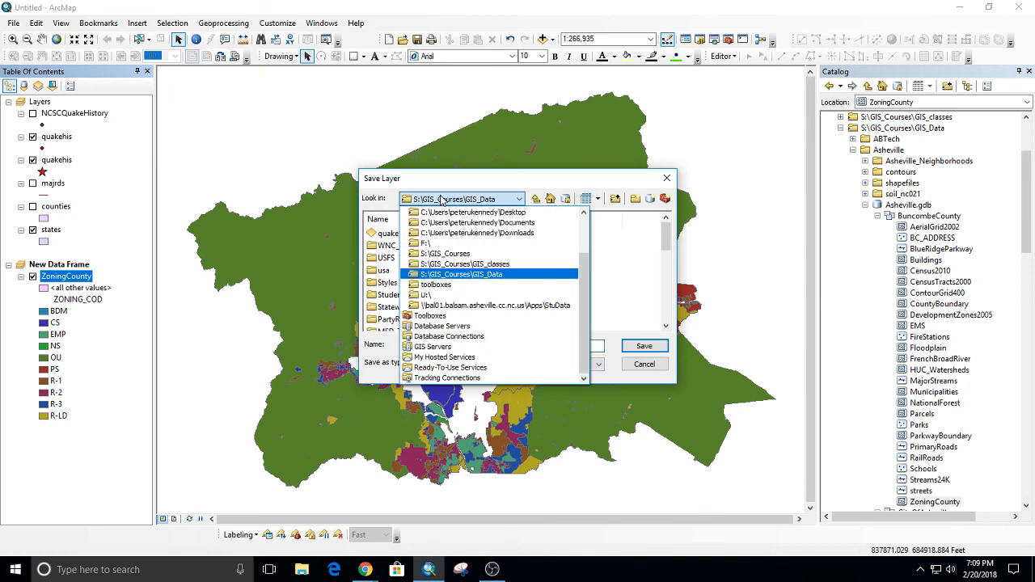
left_click(477, 222)
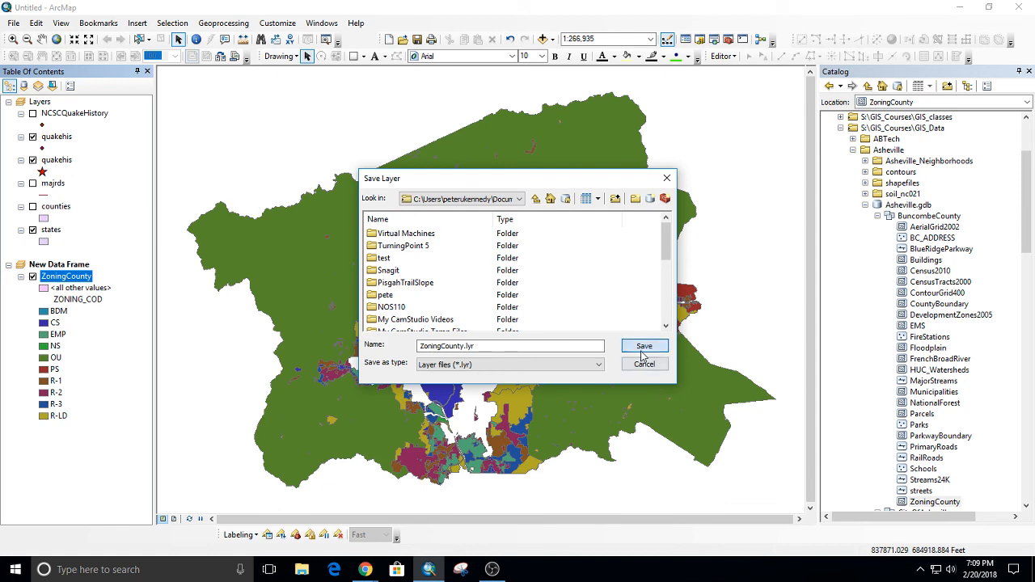
left_click(643, 346)
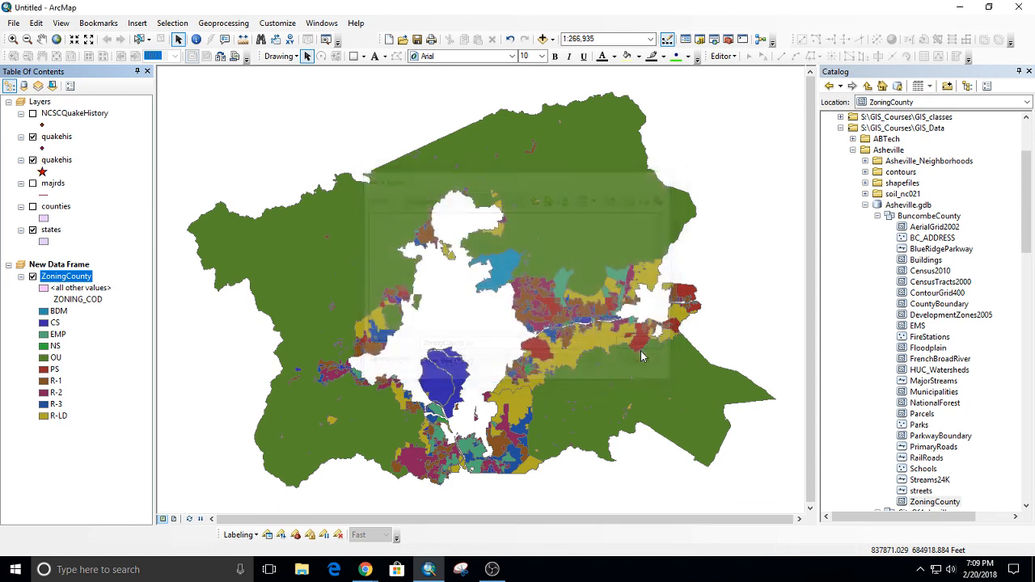
Collapse the zoning data frame and insert another new data frame into the map document.
left_click(9, 265)
left_click(137, 23)
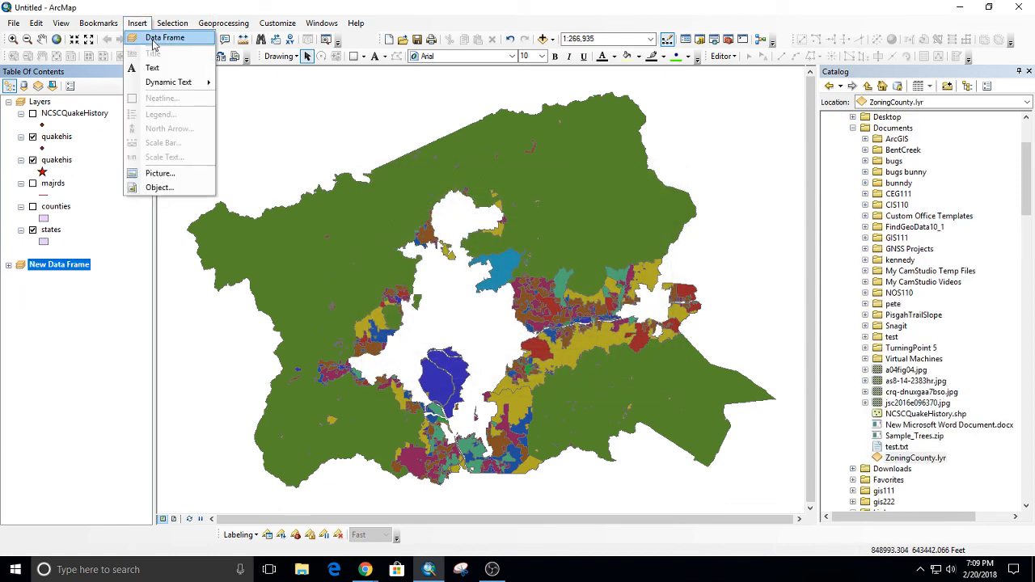
left_click(162, 37)
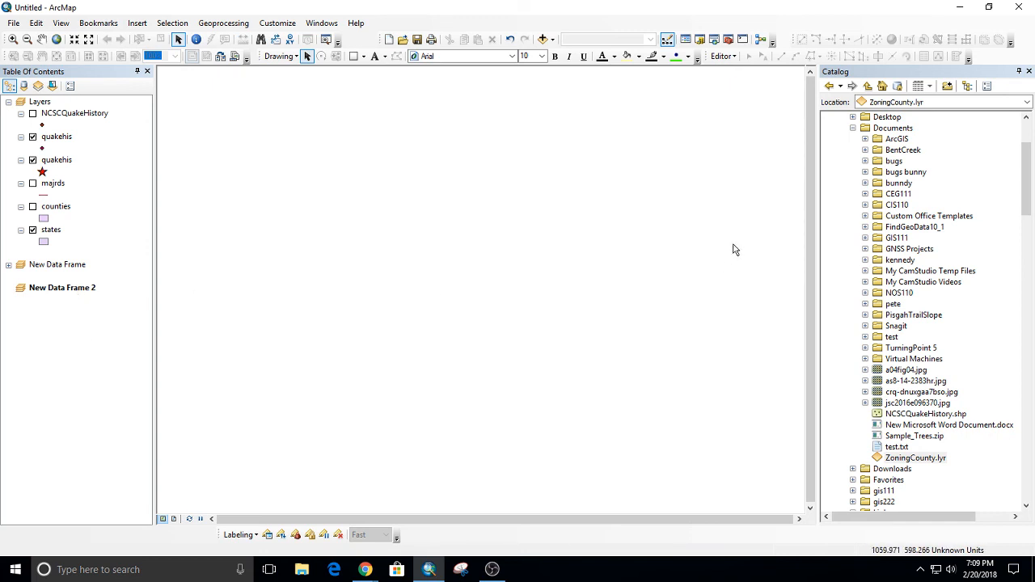
Add ZoningCounty.lyr from the Documents folder to the empty data frame.
scroll(918, 152, "up", 1)
left_click(898, 161)
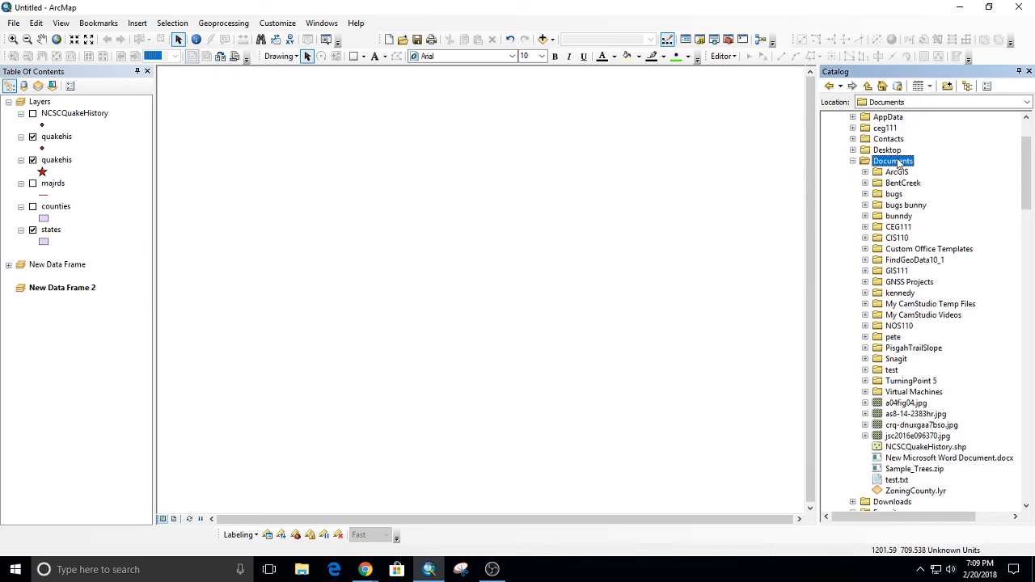
left_click(929, 492)
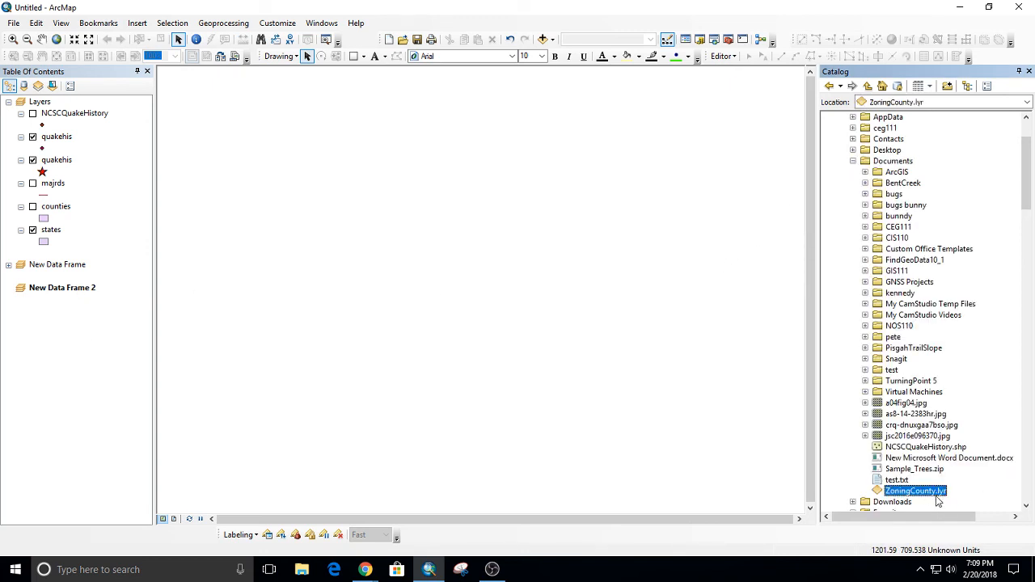
scroll(938, 497, "down", 5)
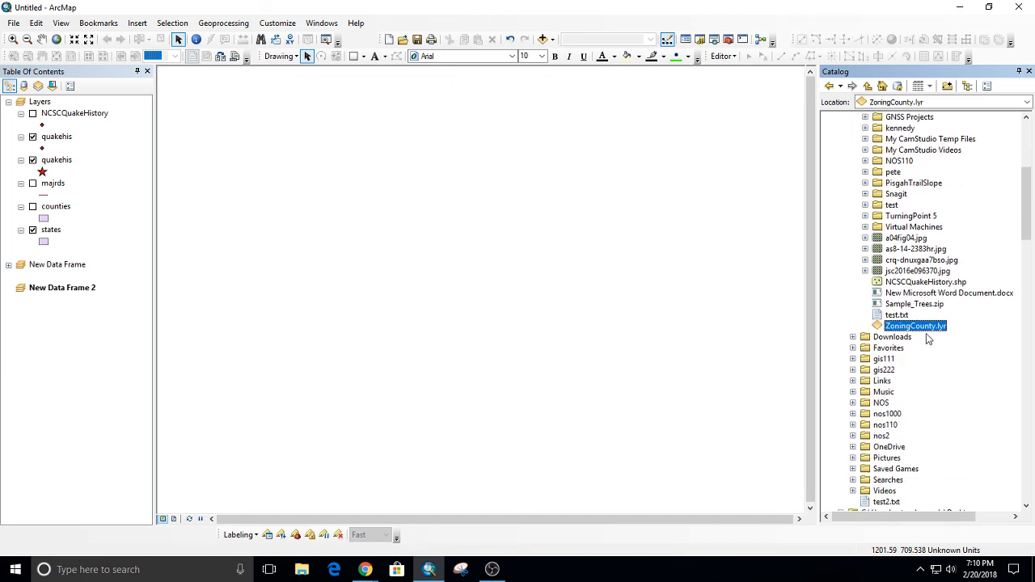
left_click_drag(922, 327, 351, 292)
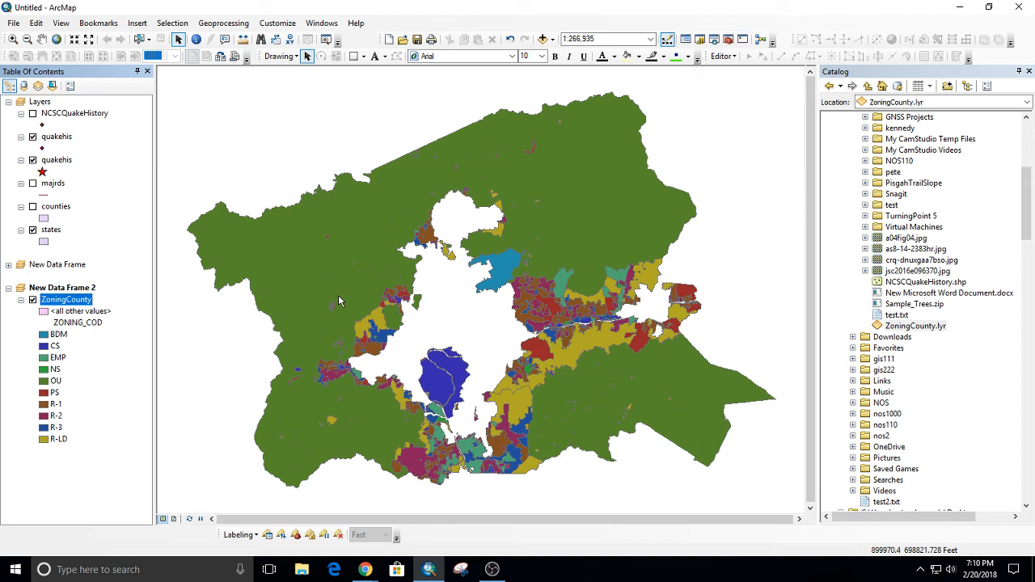
right_click(72, 306)
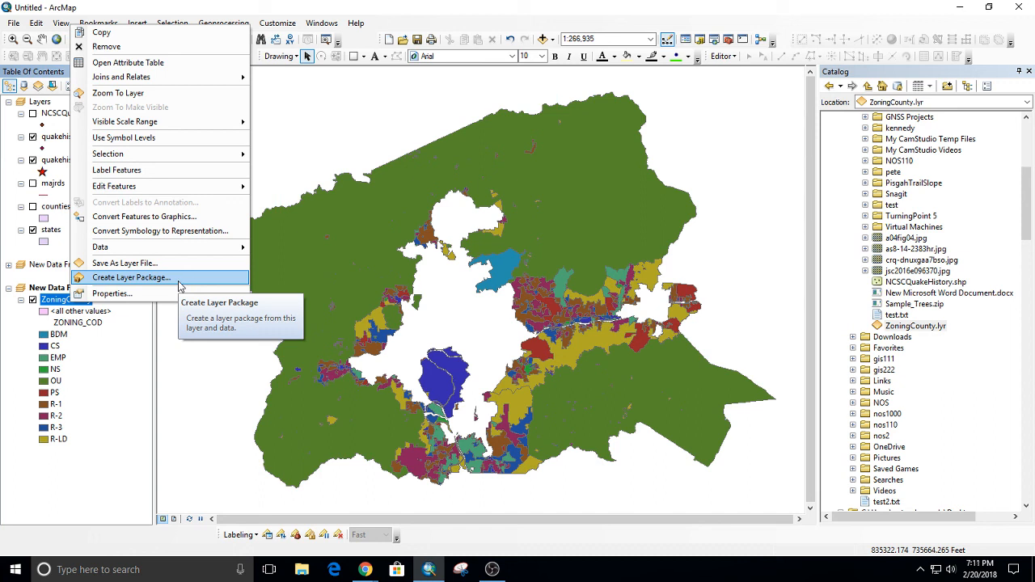
left_click(14, 23)
mouse_move(121, 114)
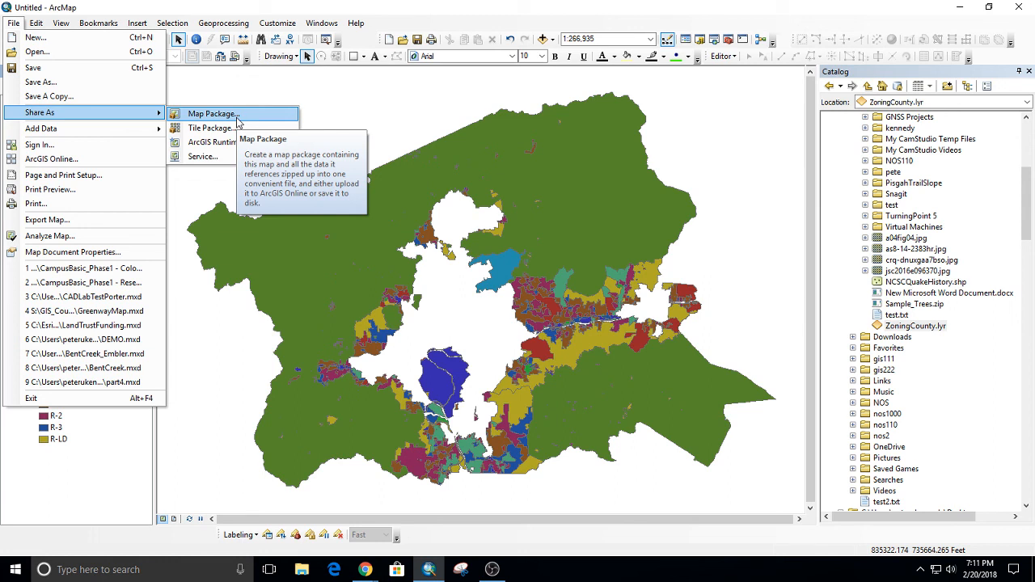
Switch to Chrome and review the resources and activities of Module 5: Selecting Features on the Moodle course page.
left_click(365, 570)
left_click(414, 505)
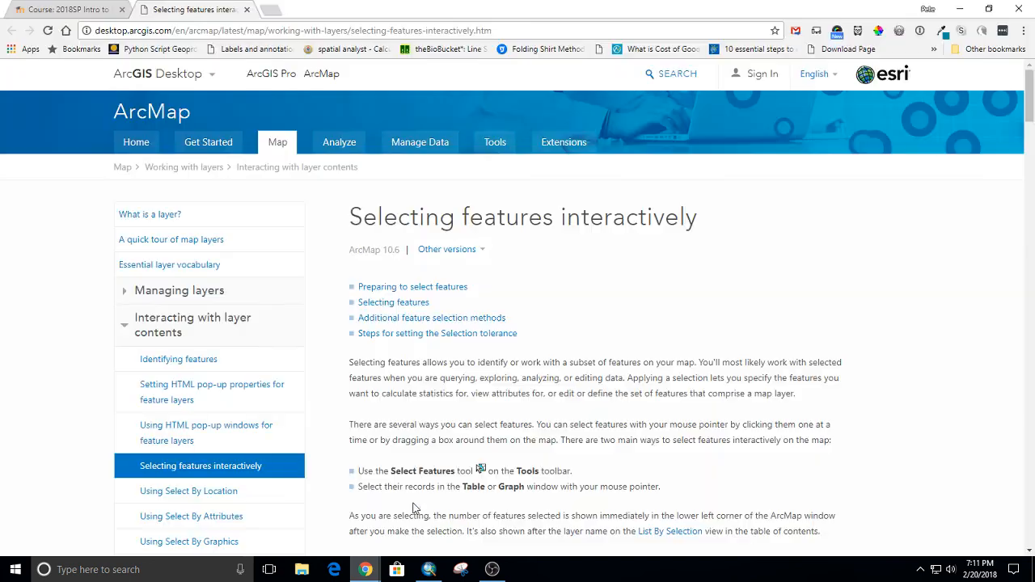
left_click(101, 11)
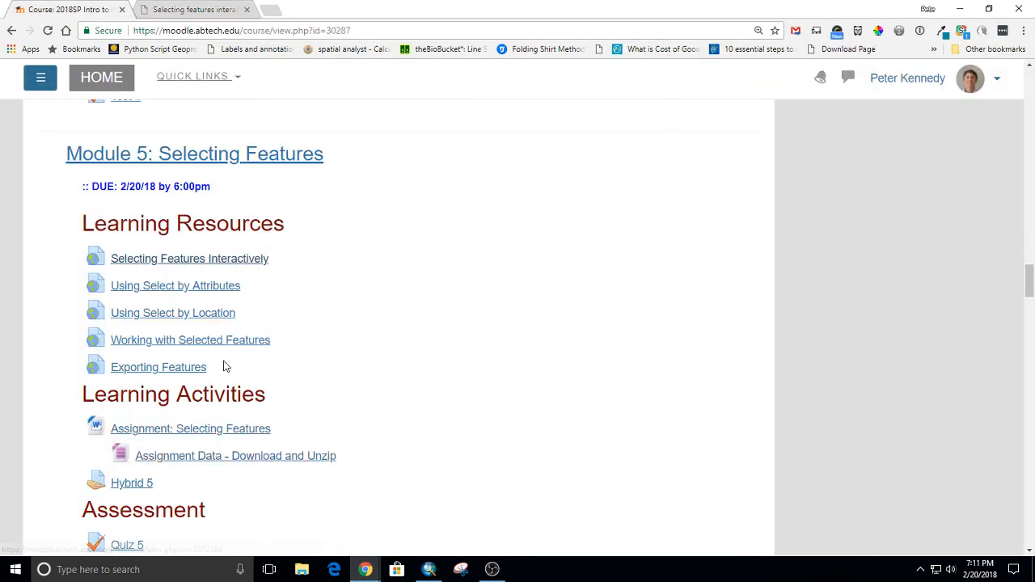
scroll(243, 356, "down", 1)
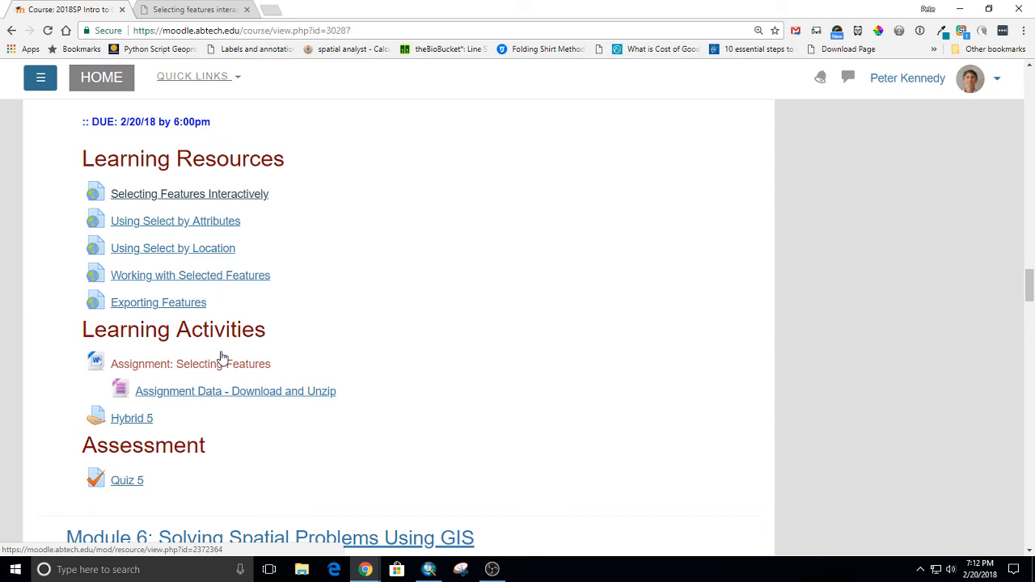
Switch back to ArcMap, activate the Layers data frame, and turn off both quakehis layers.
left_click(429, 570)
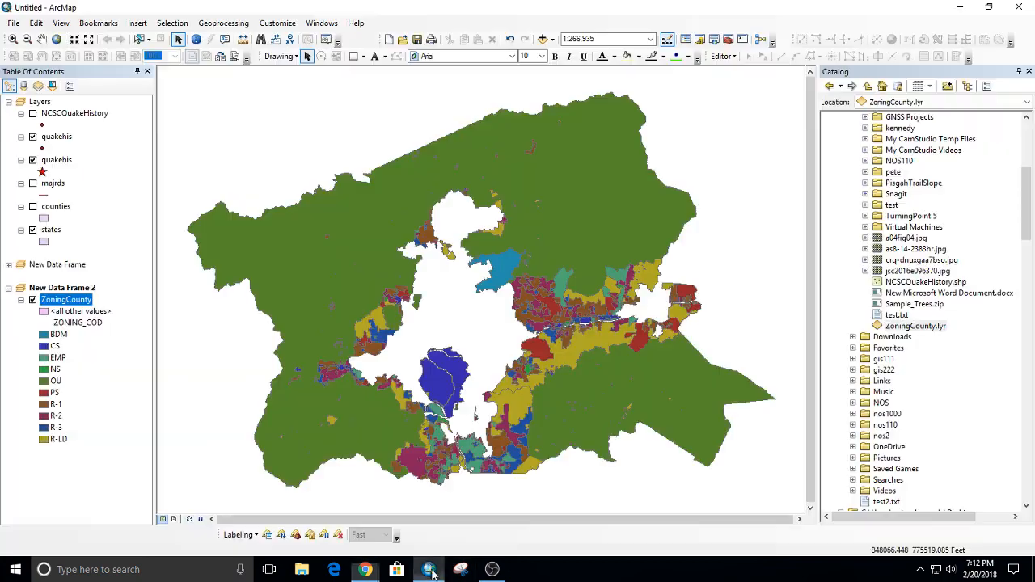
right_click(39, 102)
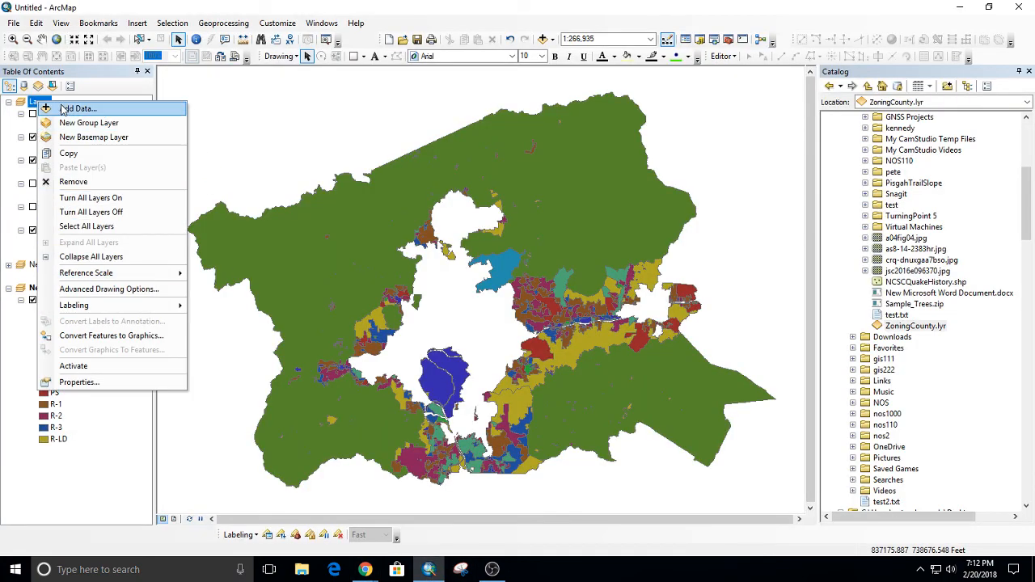
left_click(69, 368)
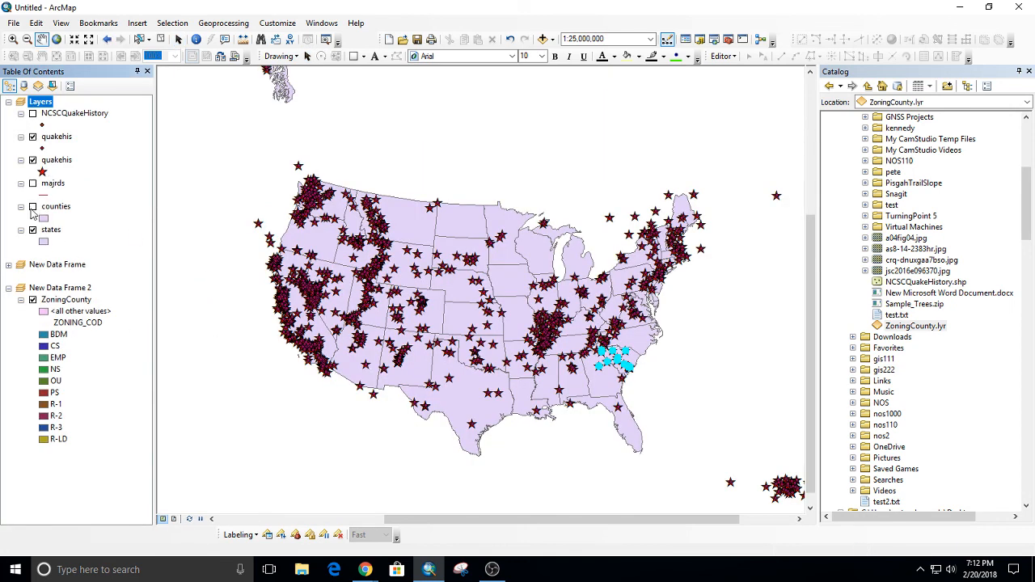
left_click(33, 160)
left_click(34, 137)
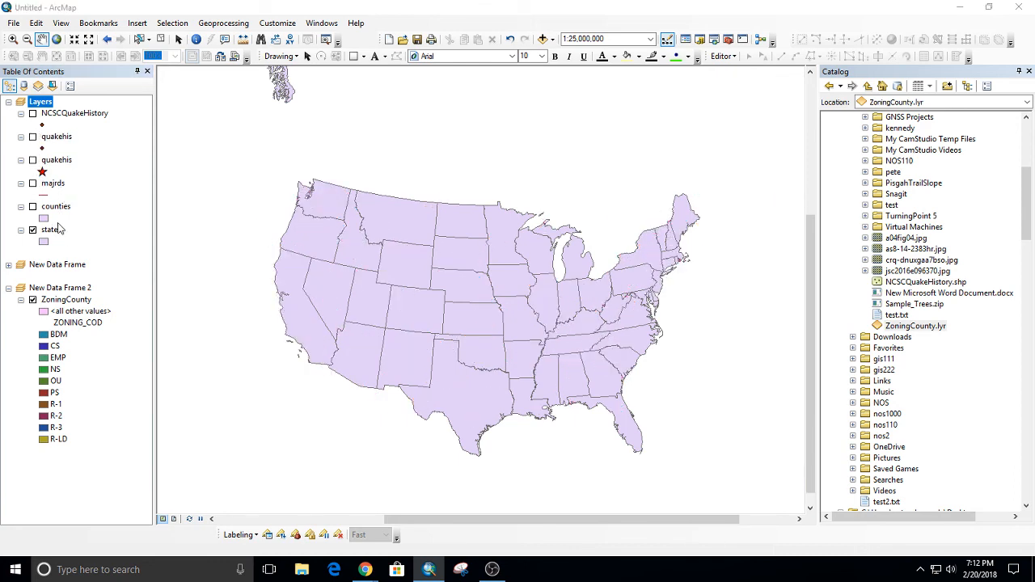